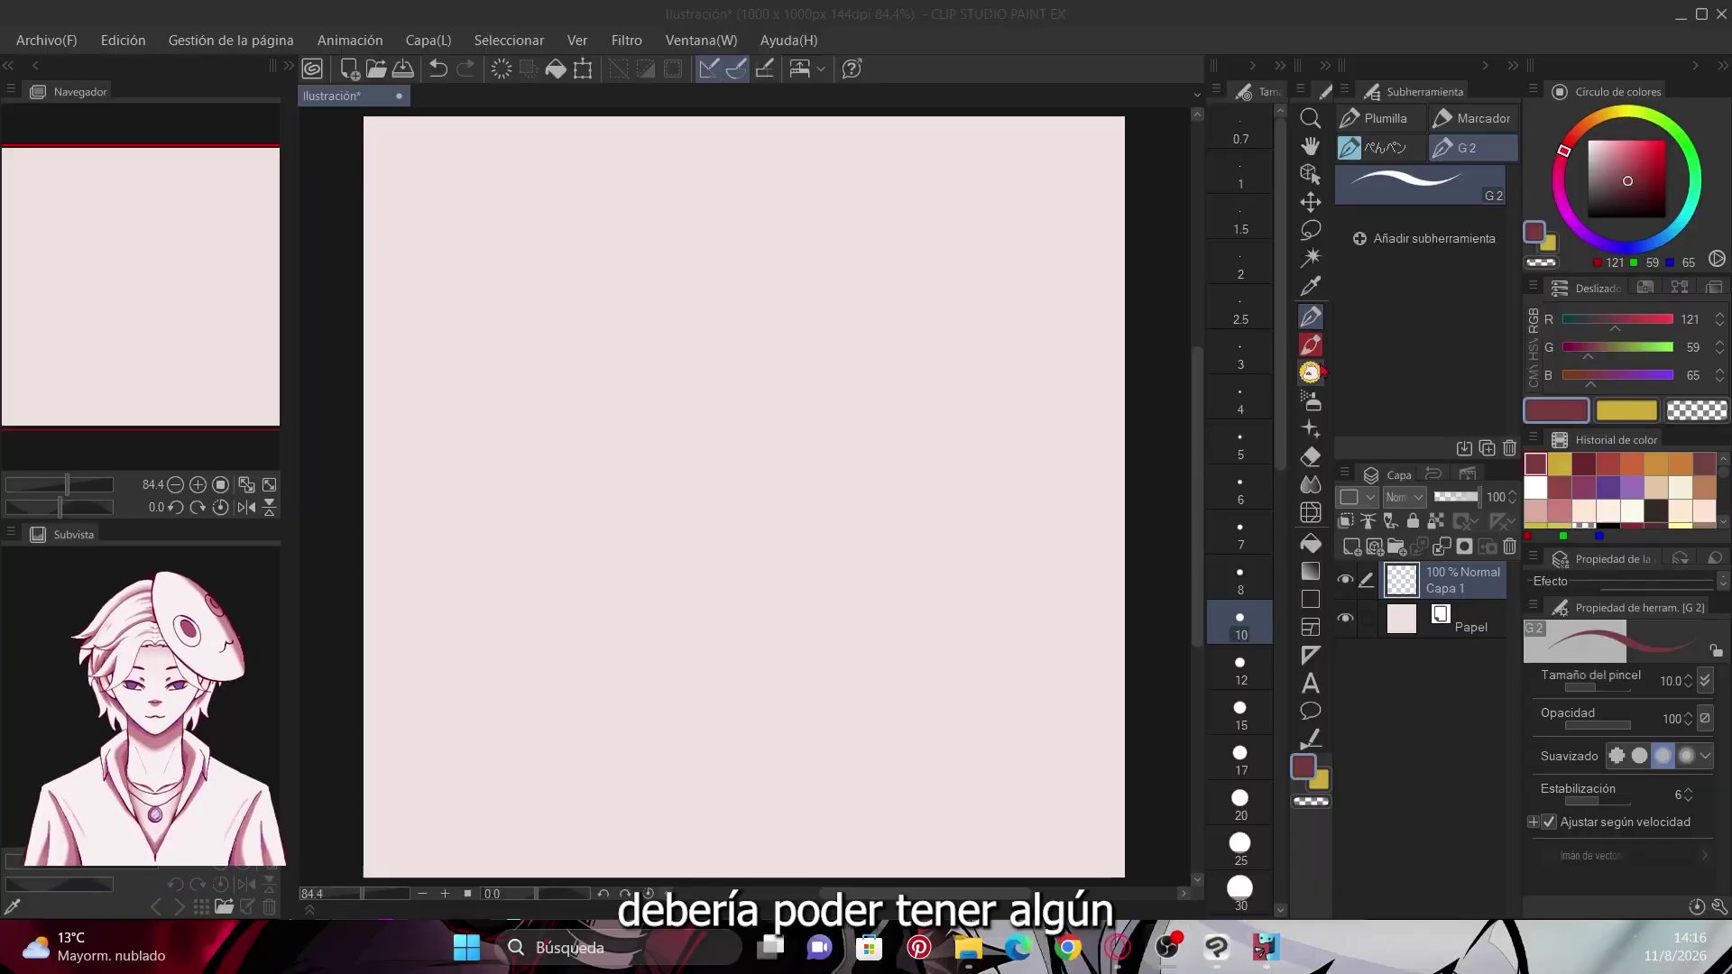
# Paint a thick dark red zigzag scribble across the canvas with a brush from the フラット group
pyautogui.click(1319, 373)
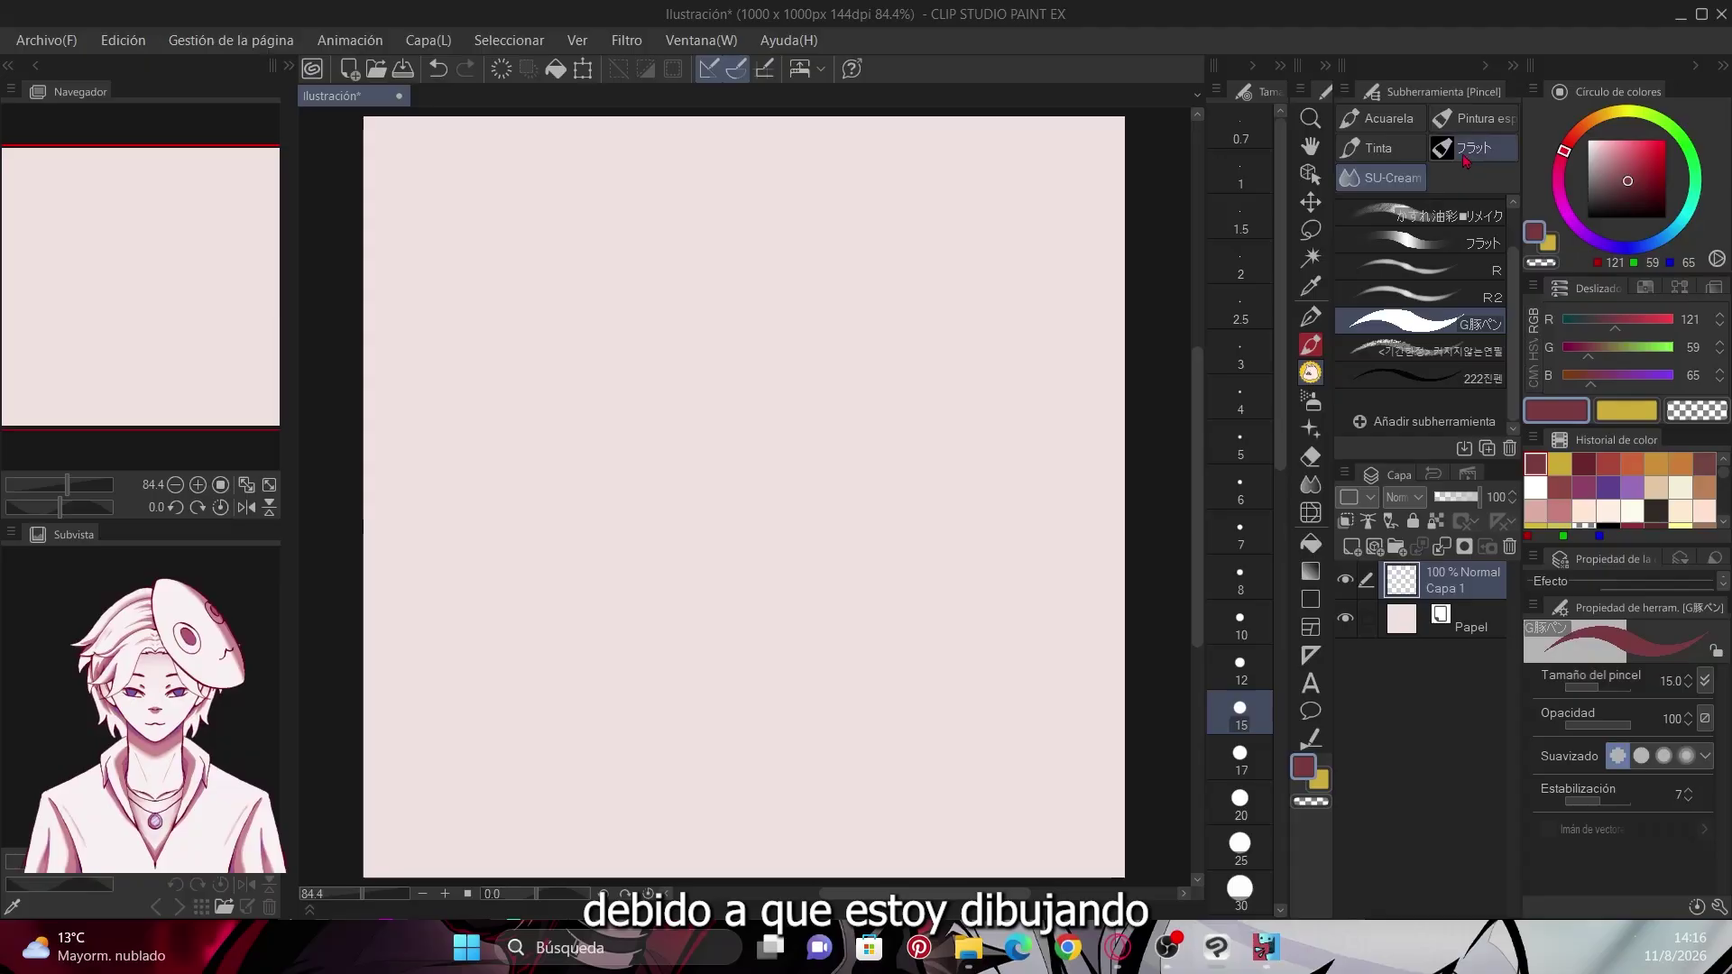
pyautogui.click(1468, 151)
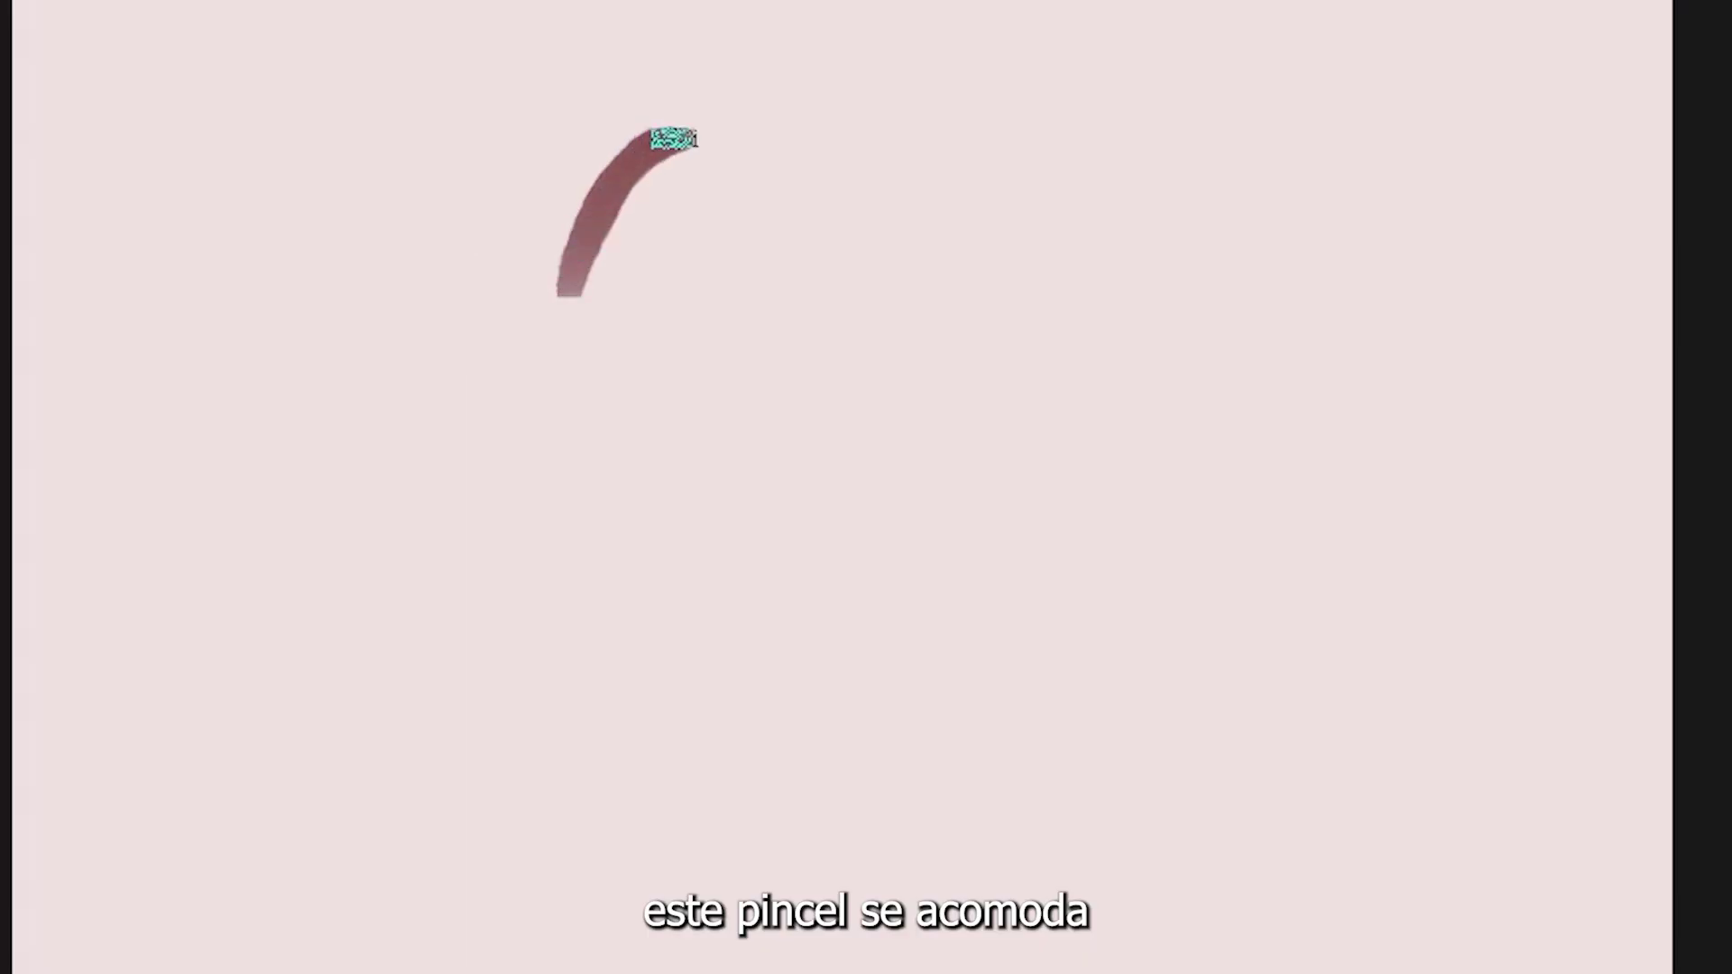
pyautogui.moveTo(668, 139)
pyautogui.mouseDown()
pyautogui.moveTo(680, 211)
pyautogui.moveTo(549, 499)
pyautogui.moveTo(653, 442)
pyautogui.moveTo(825, 157)
pyautogui.moveTo(735, 437)
pyautogui.moveTo(747, 757)
pyautogui.moveTo(921, 251)
pyautogui.moveTo(932, 496)
pyautogui.mouseUp()
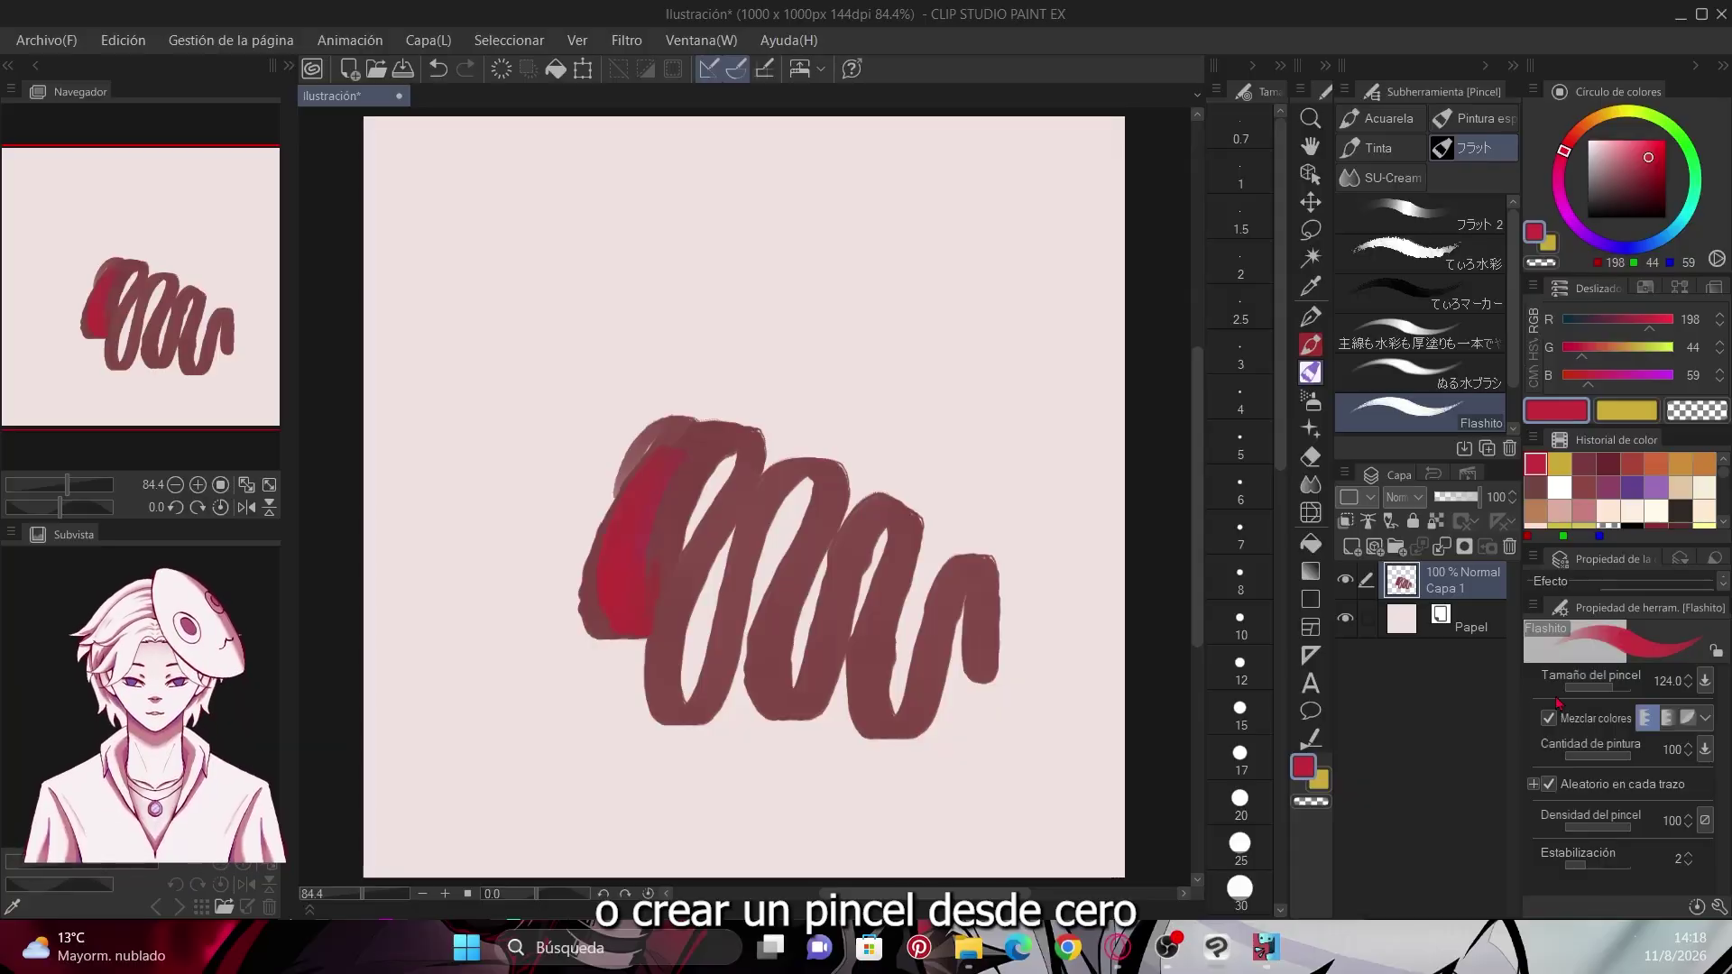
# Duplicate the Plumilla G pen as G 3, giving it the Marcador icon with a red icon background
pyautogui.click(1312, 323)
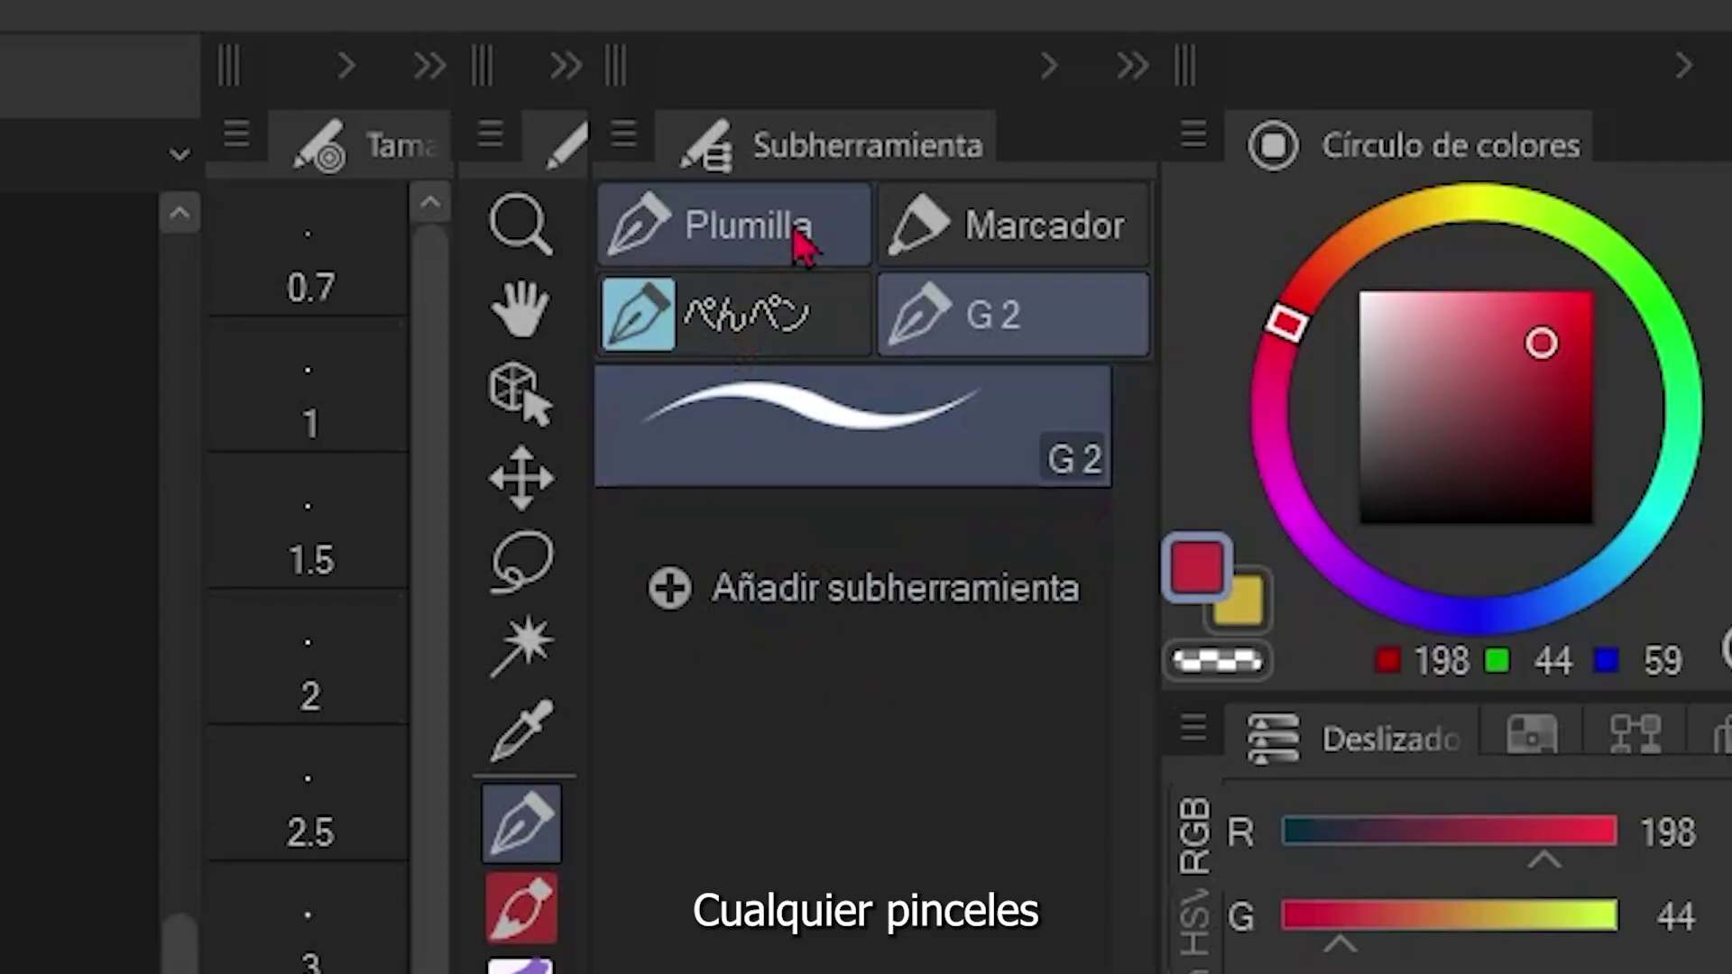
pyautogui.click(1403, 123)
pyautogui.click(963, 472)
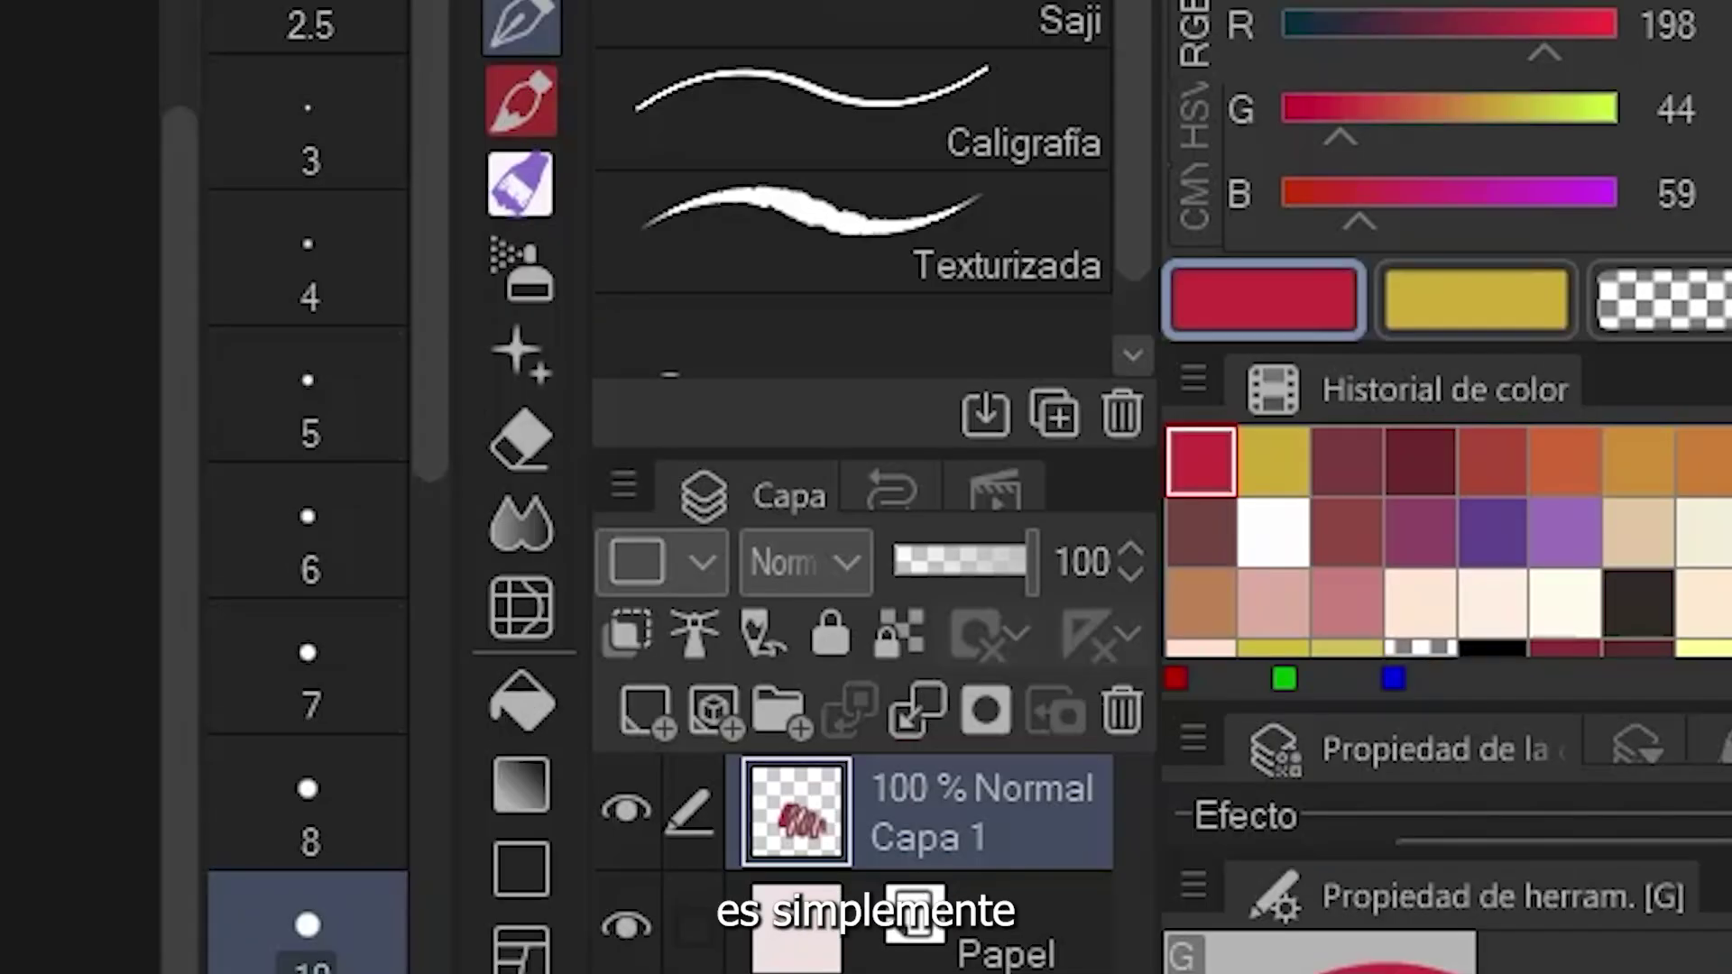
pyautogui.click(1077, 420)
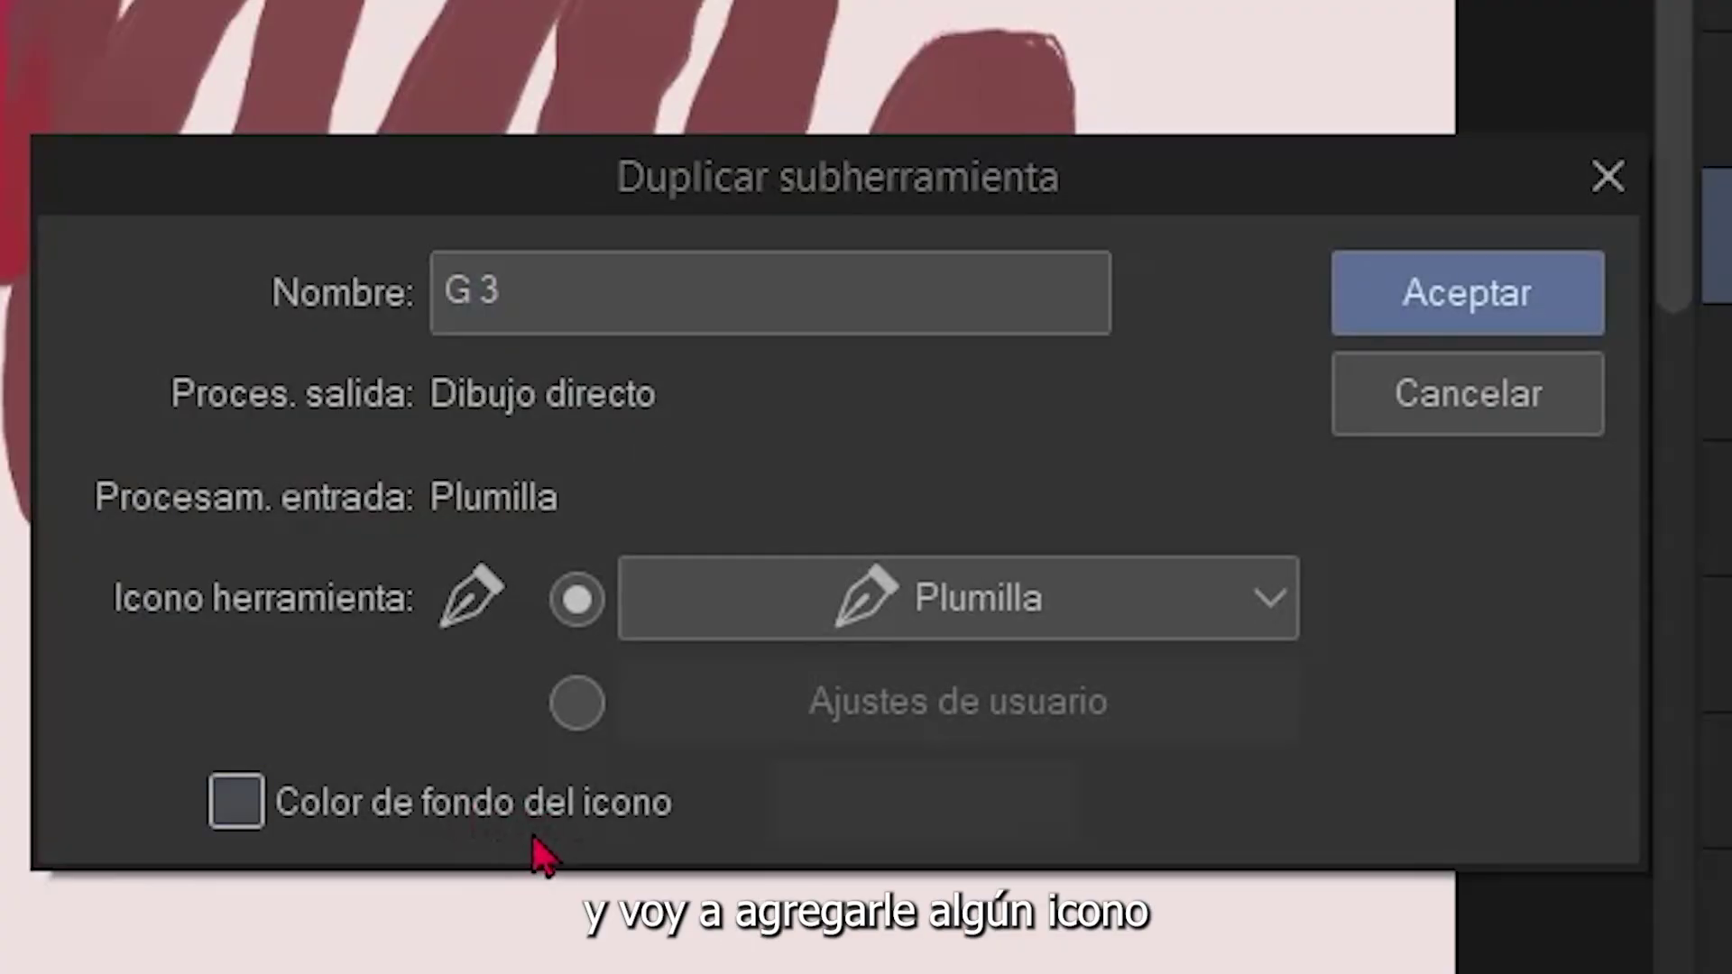
pyautogui.click(554, 819)
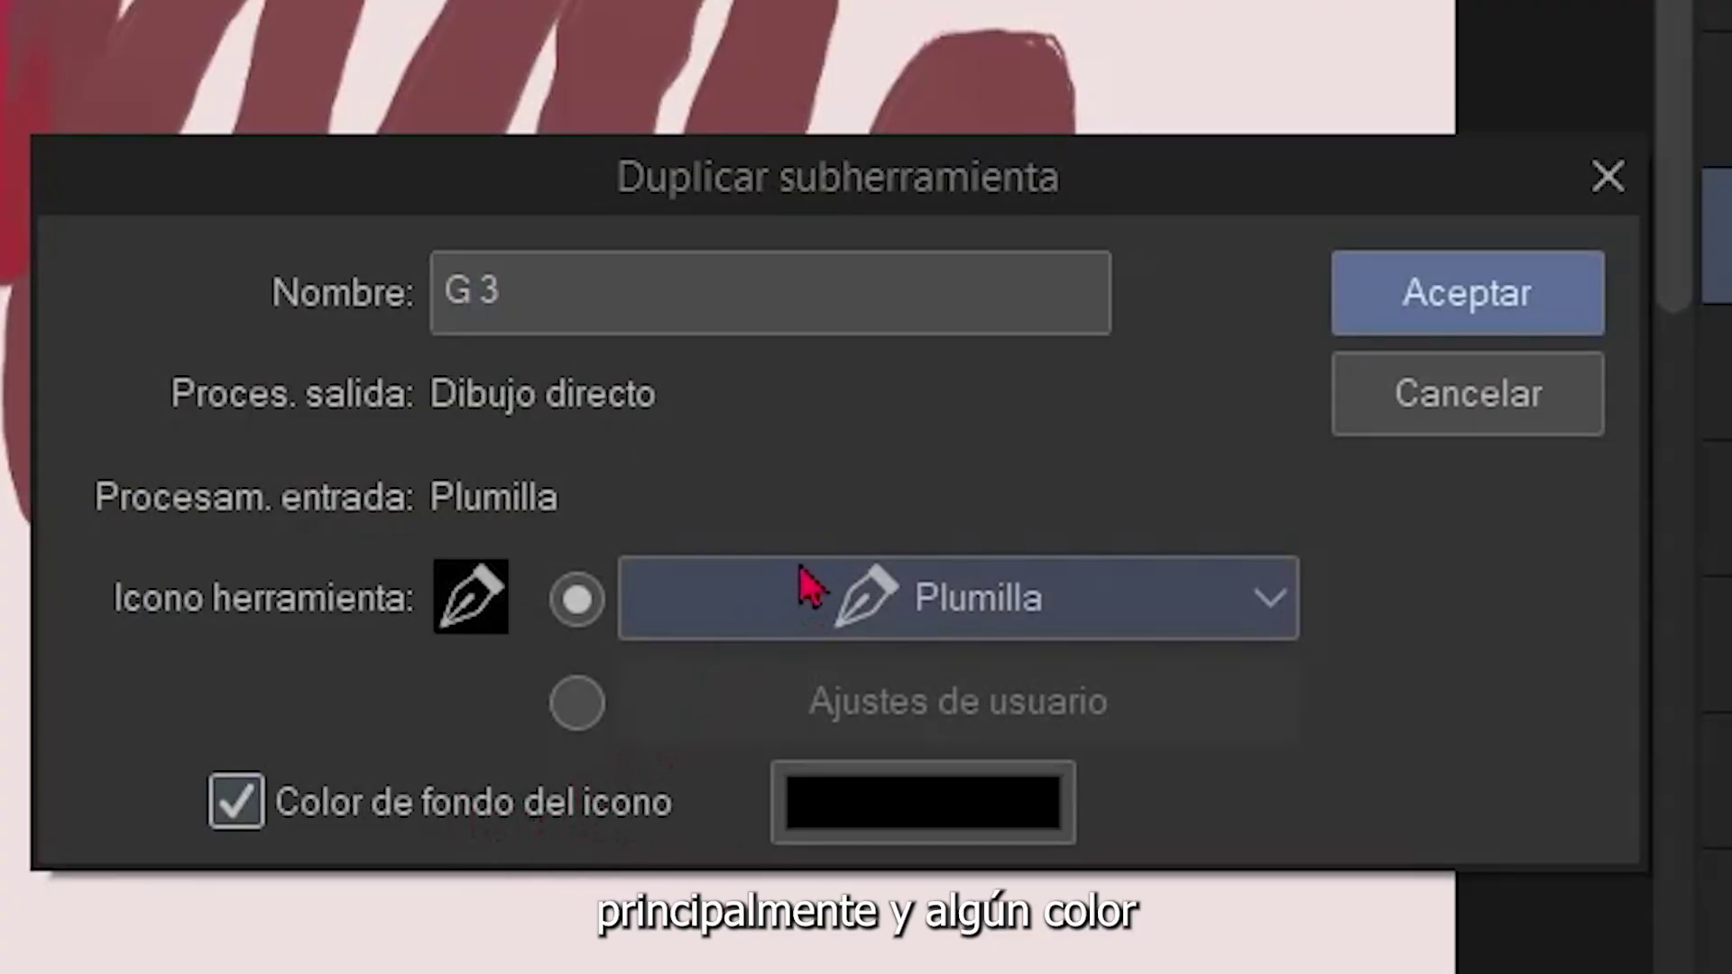
pyautogui.click(891, 591)
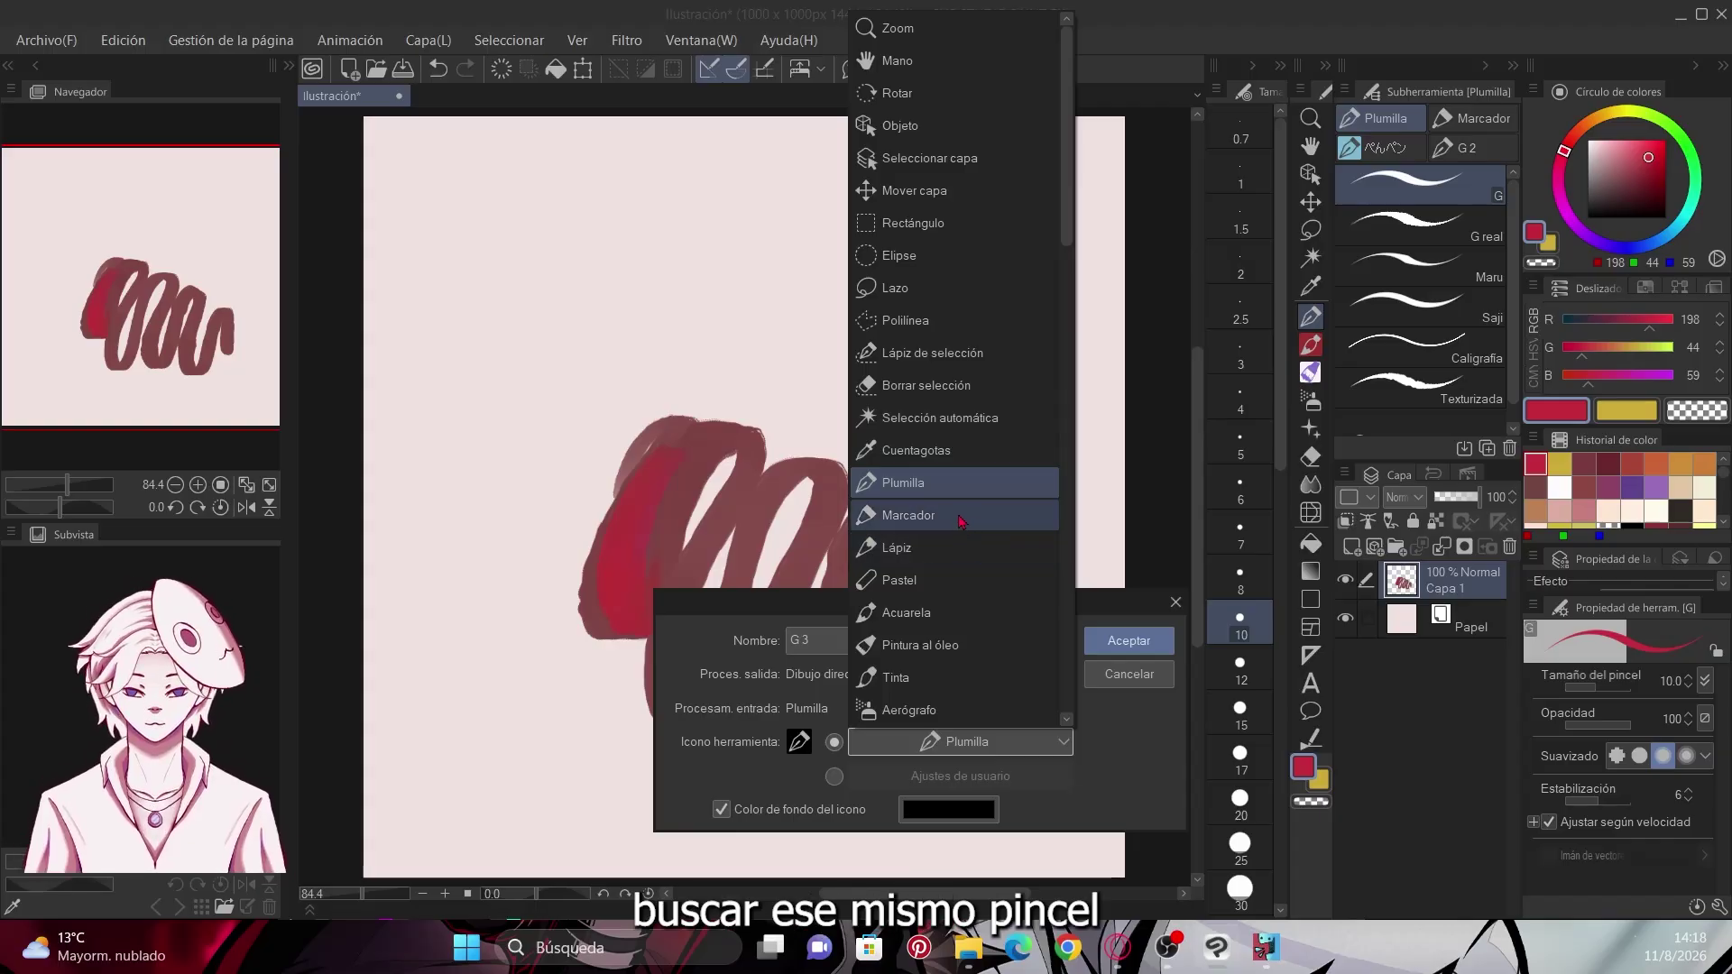
pyautogui.click(959, 517)
pyautogui.click(1128, 640)
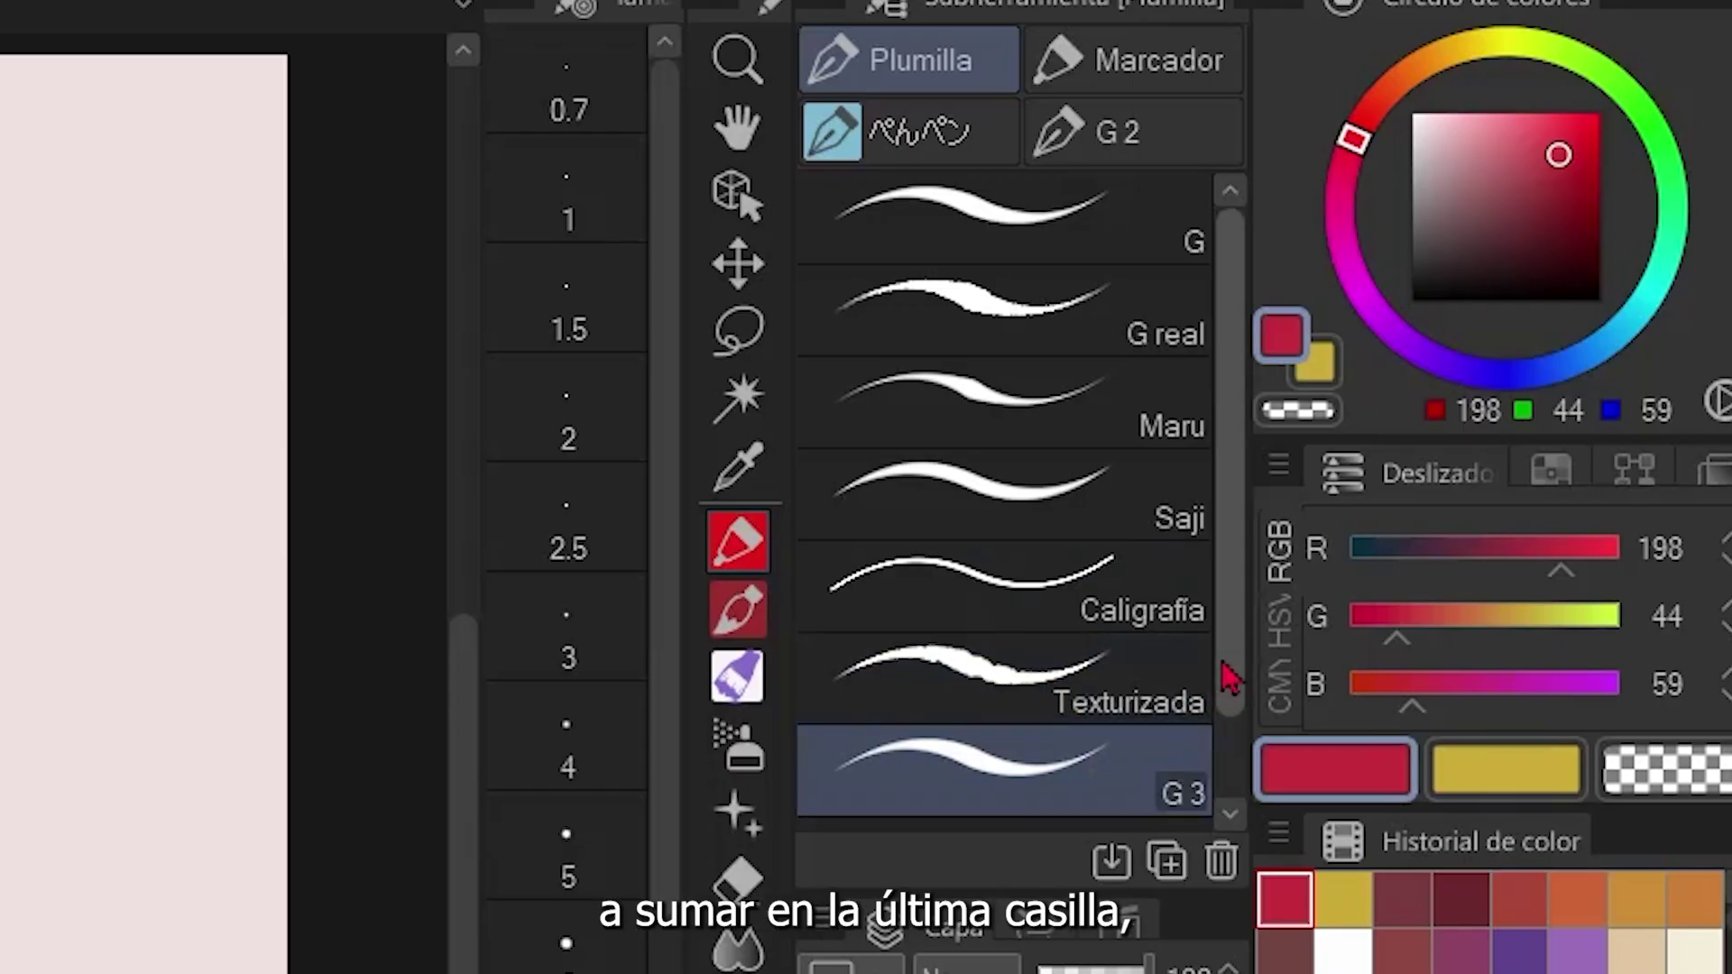
# Move the G 3 sub tool out of the Plumilla list into its own separate sub tool group
pyautogui.scroll(-1, 1230, 696)
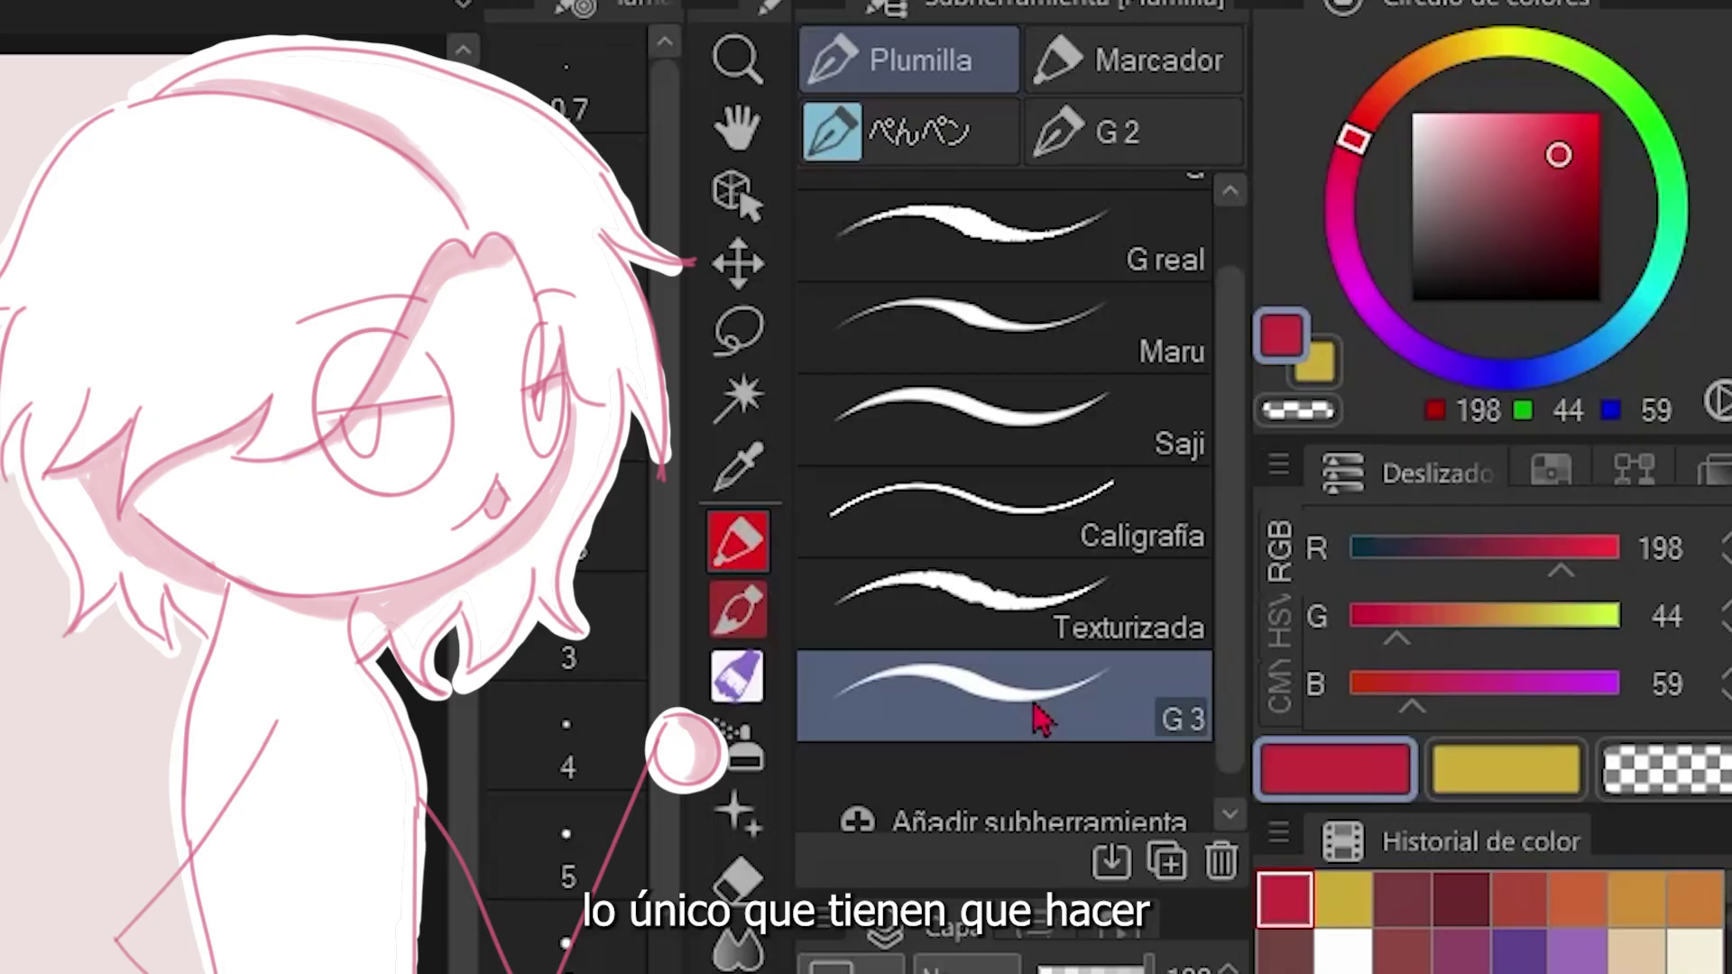
pyautogui.moveTo(1431, 387); pyautogui.dragTo(1513, 158)
pyautogui.moveTo(1231, 158); pyautogui.dragTo(1227, 174)
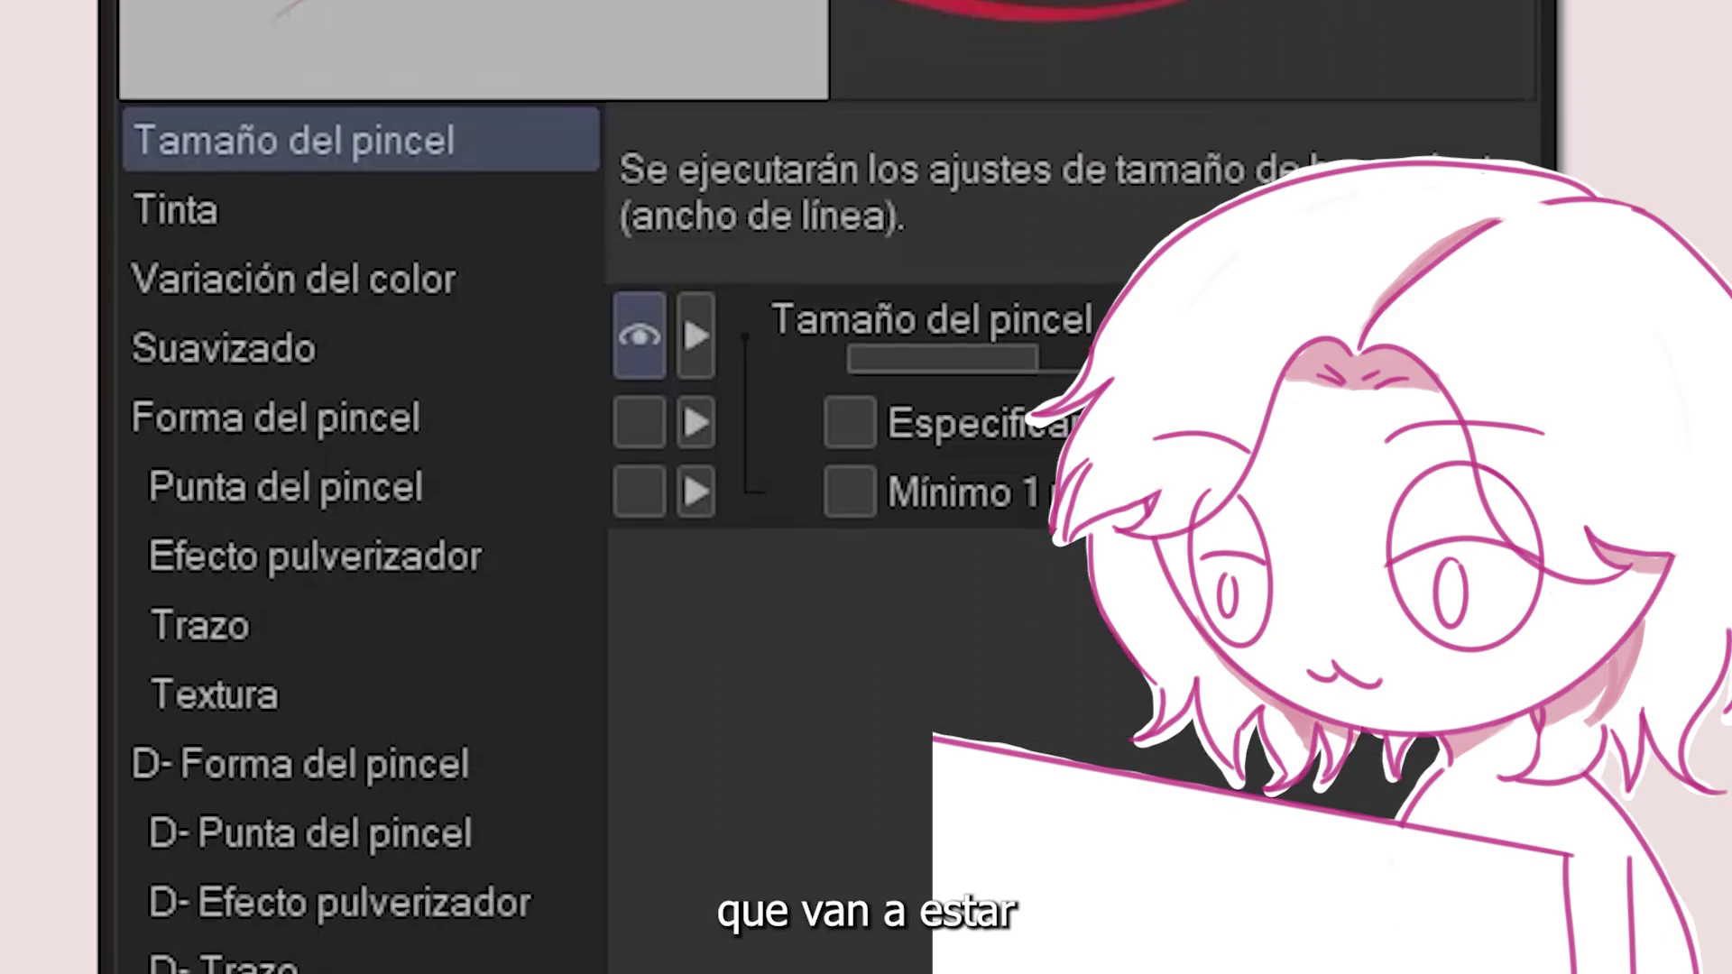
# Open G 3's ink settings and try lower opacity values, finishing with the opacity at 100
pyautogui.click(397, 171)
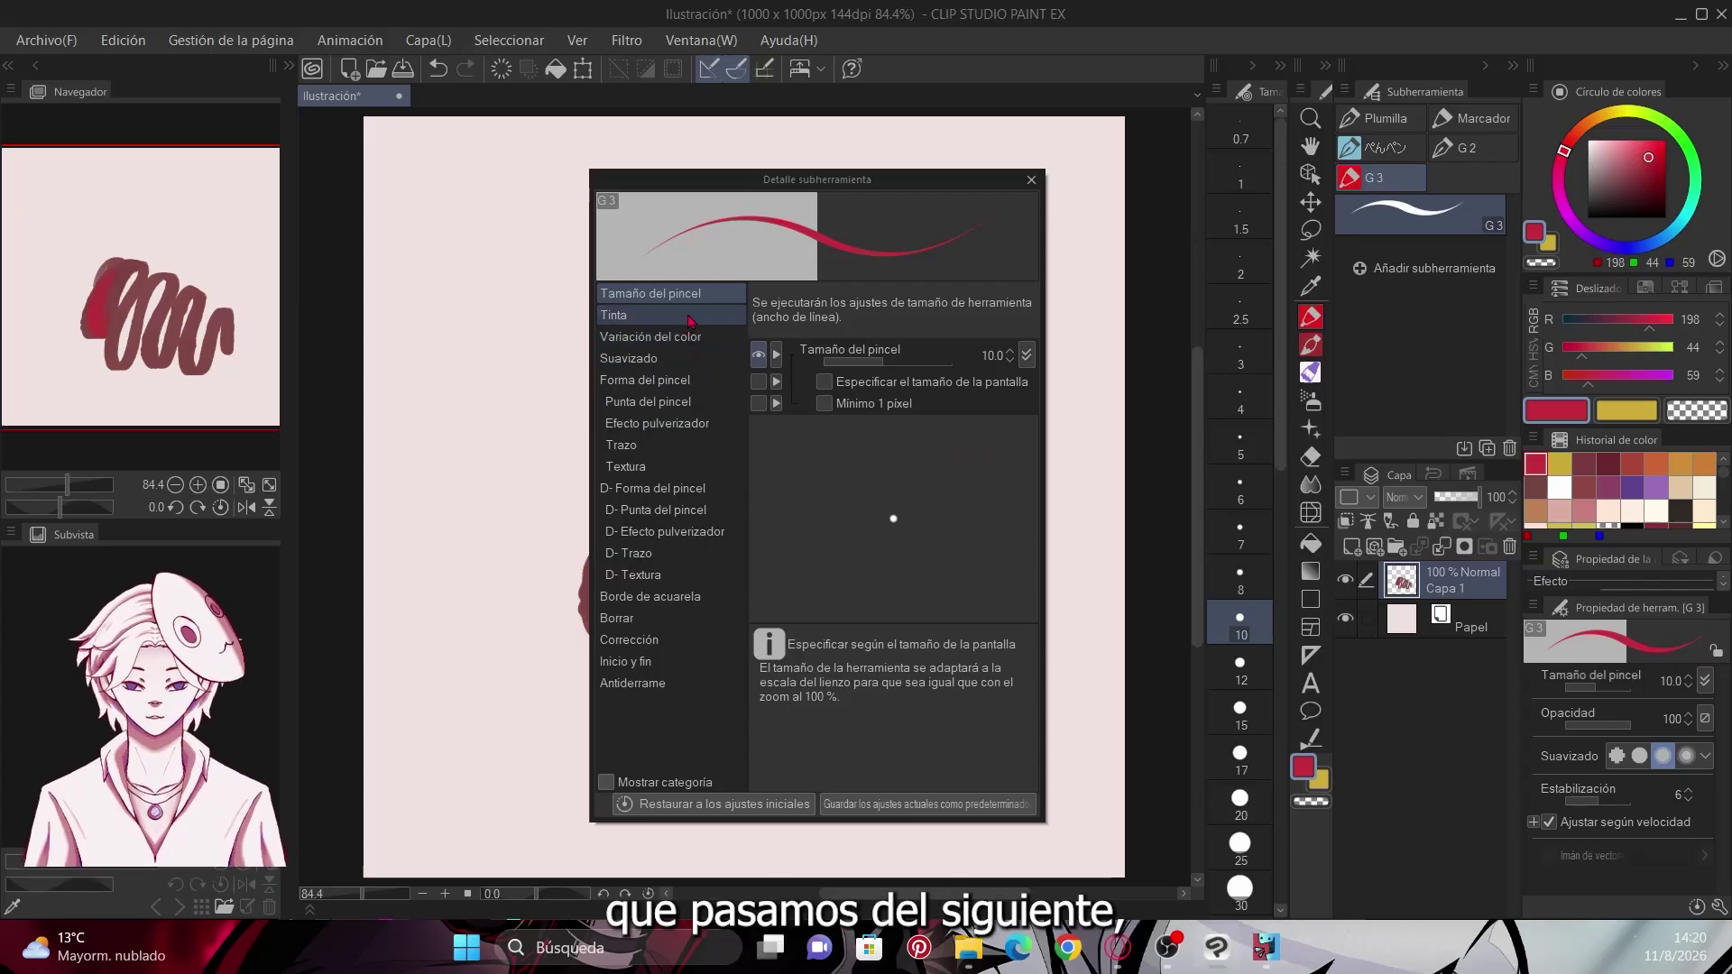
pyautogui.click(504, 227)
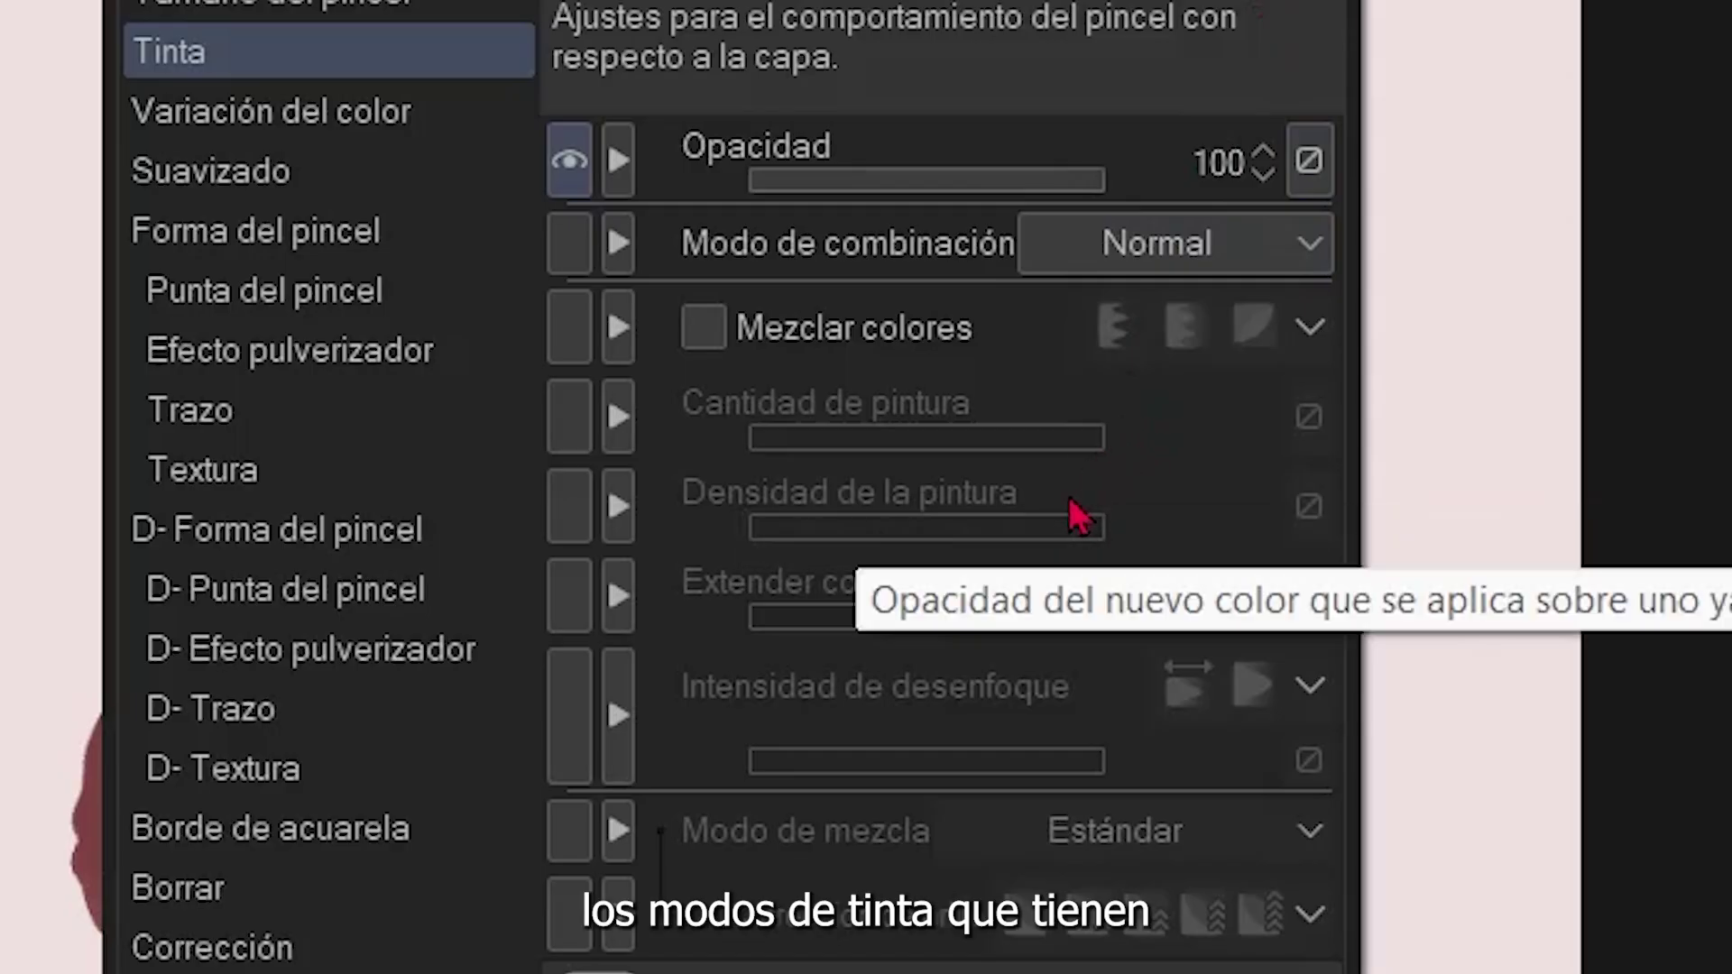
pyautogui.click(1093, 178)
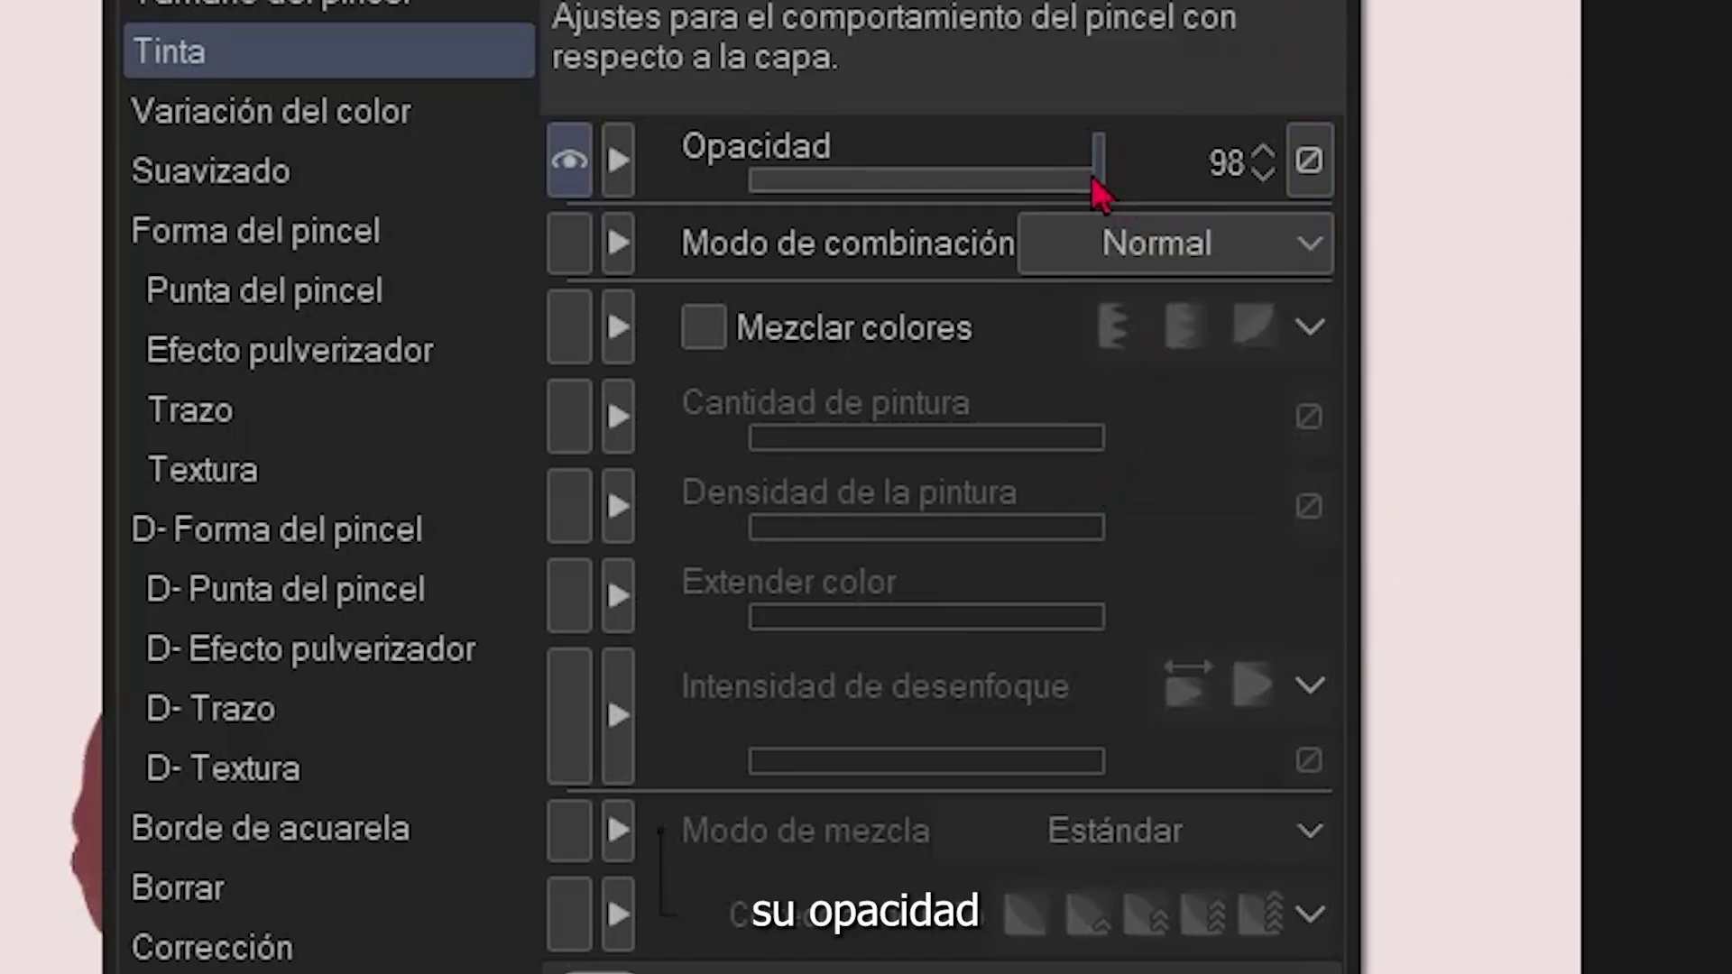
pyautogui.moveTo(881, 173); pyautogui.dragTo(1044, 179)
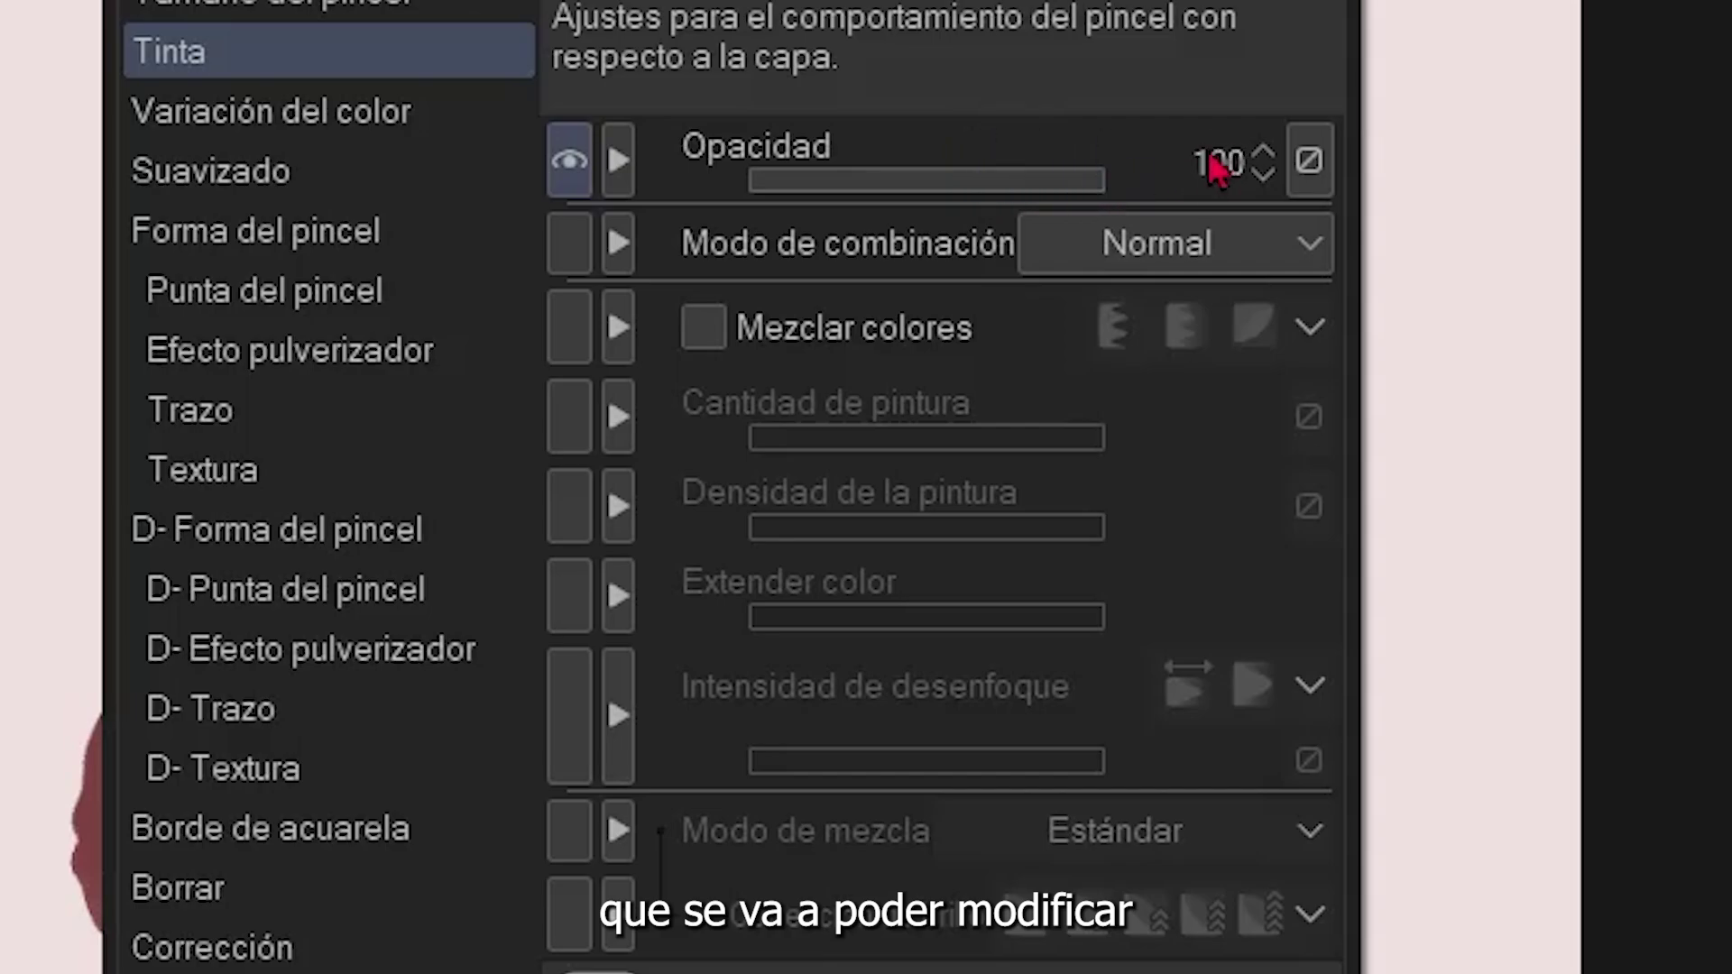
# Review the combination modes available for G 3, keeping Normal
pyautogui.click(1281, 259)
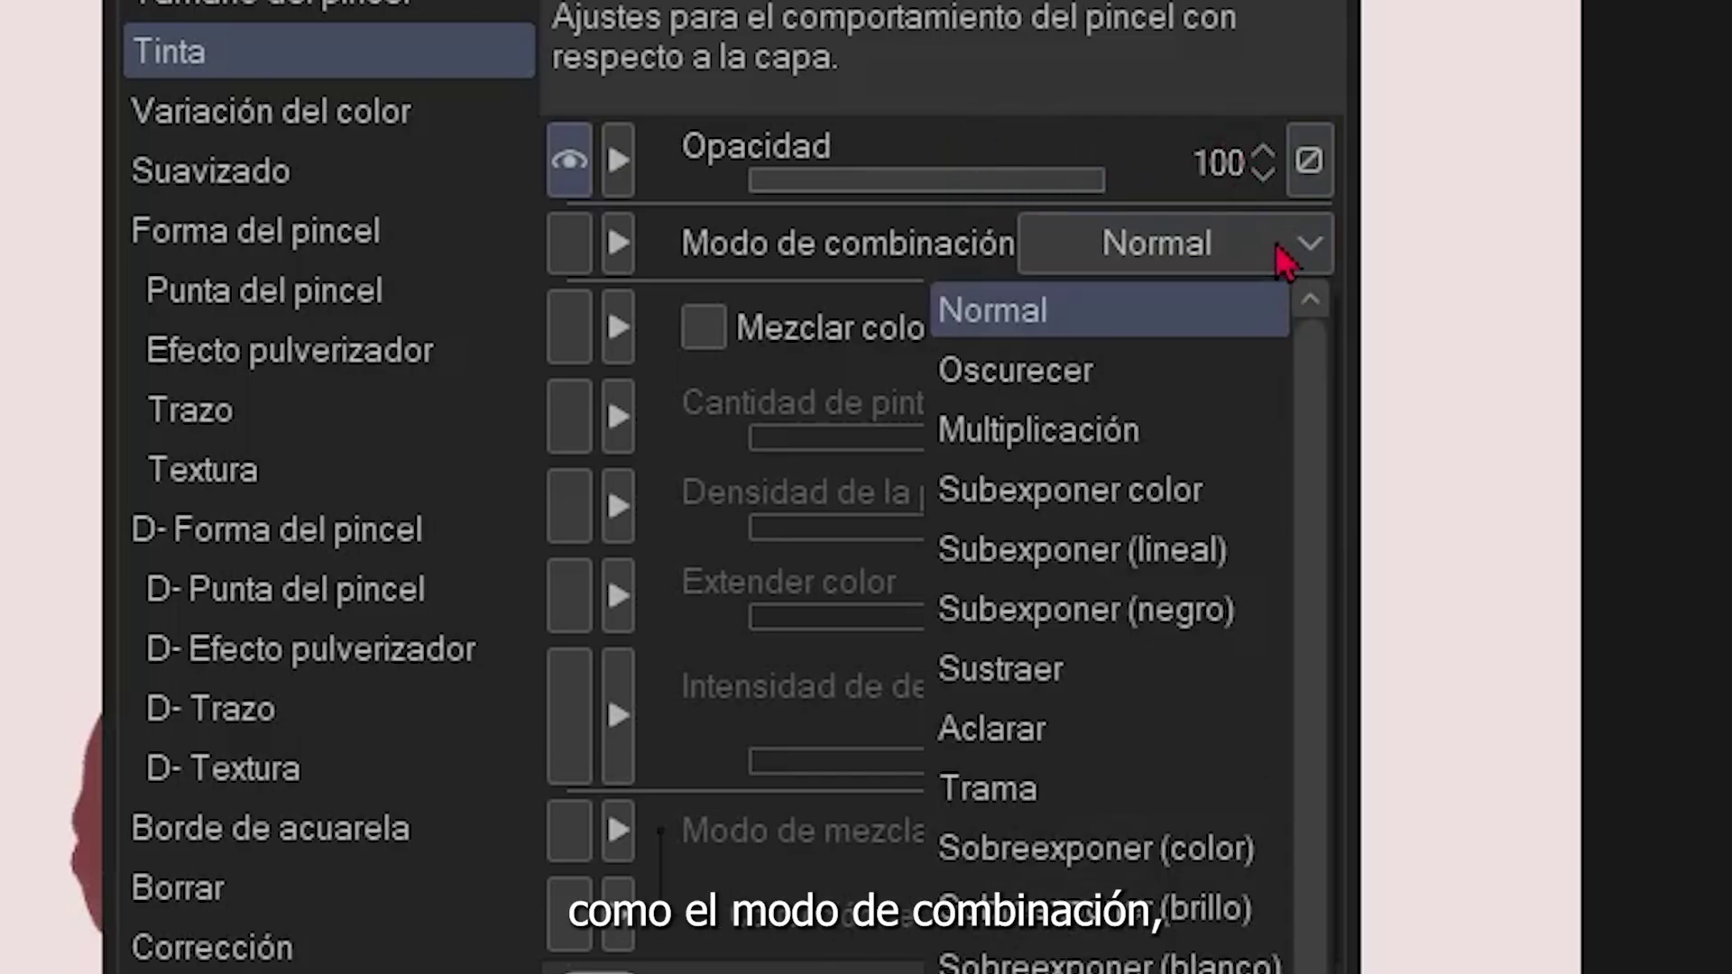
pyautogui.moveTo(1307, 456); pyautogui.dragTo(1321, 348)
pyautogui.scroll(-5, 1297, 911)
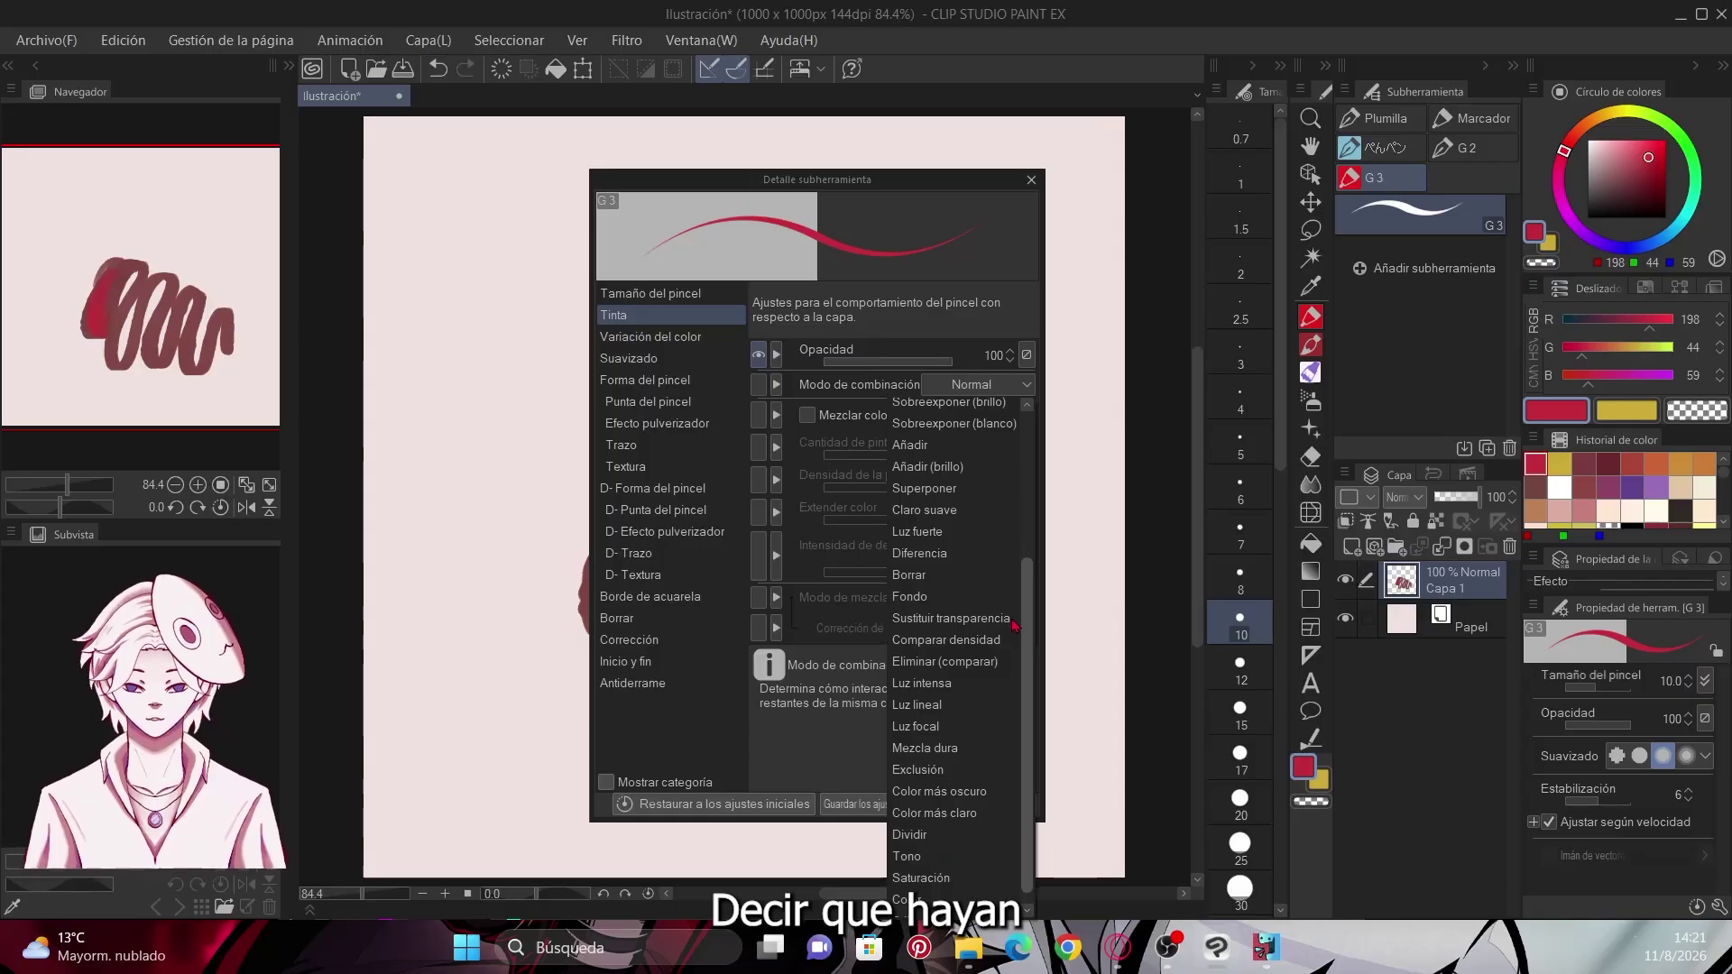
pyautogui.scroll(4, 1008, 541)
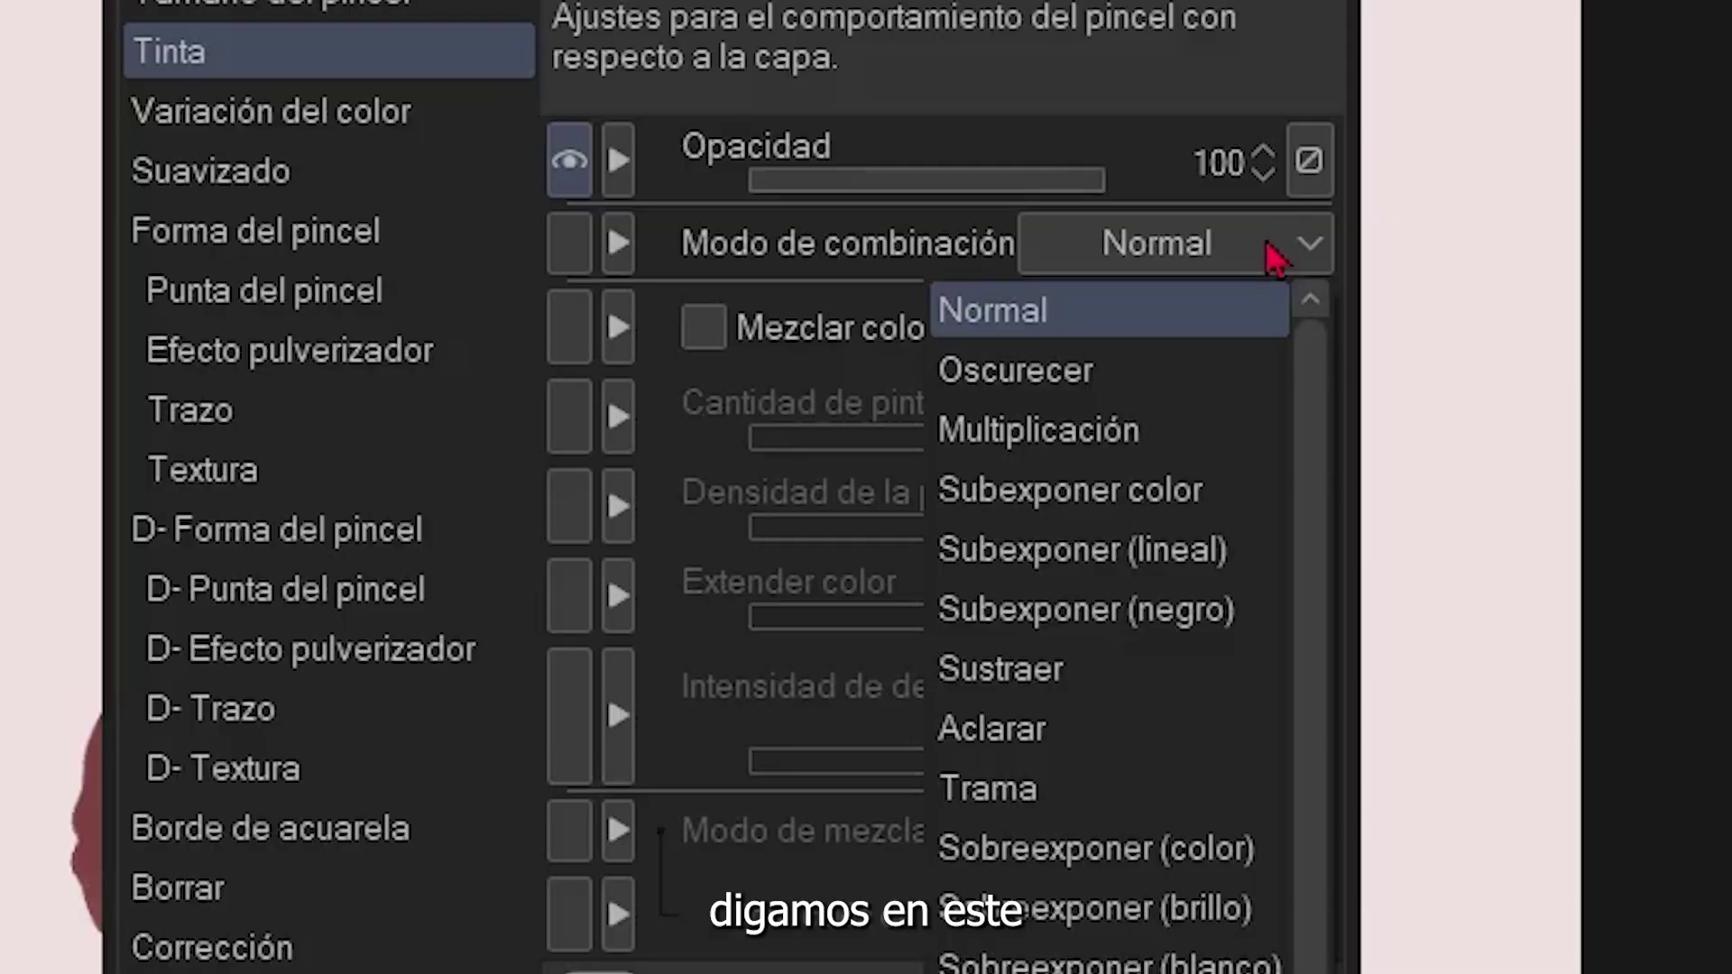
pyautogui.click(1277, 257)
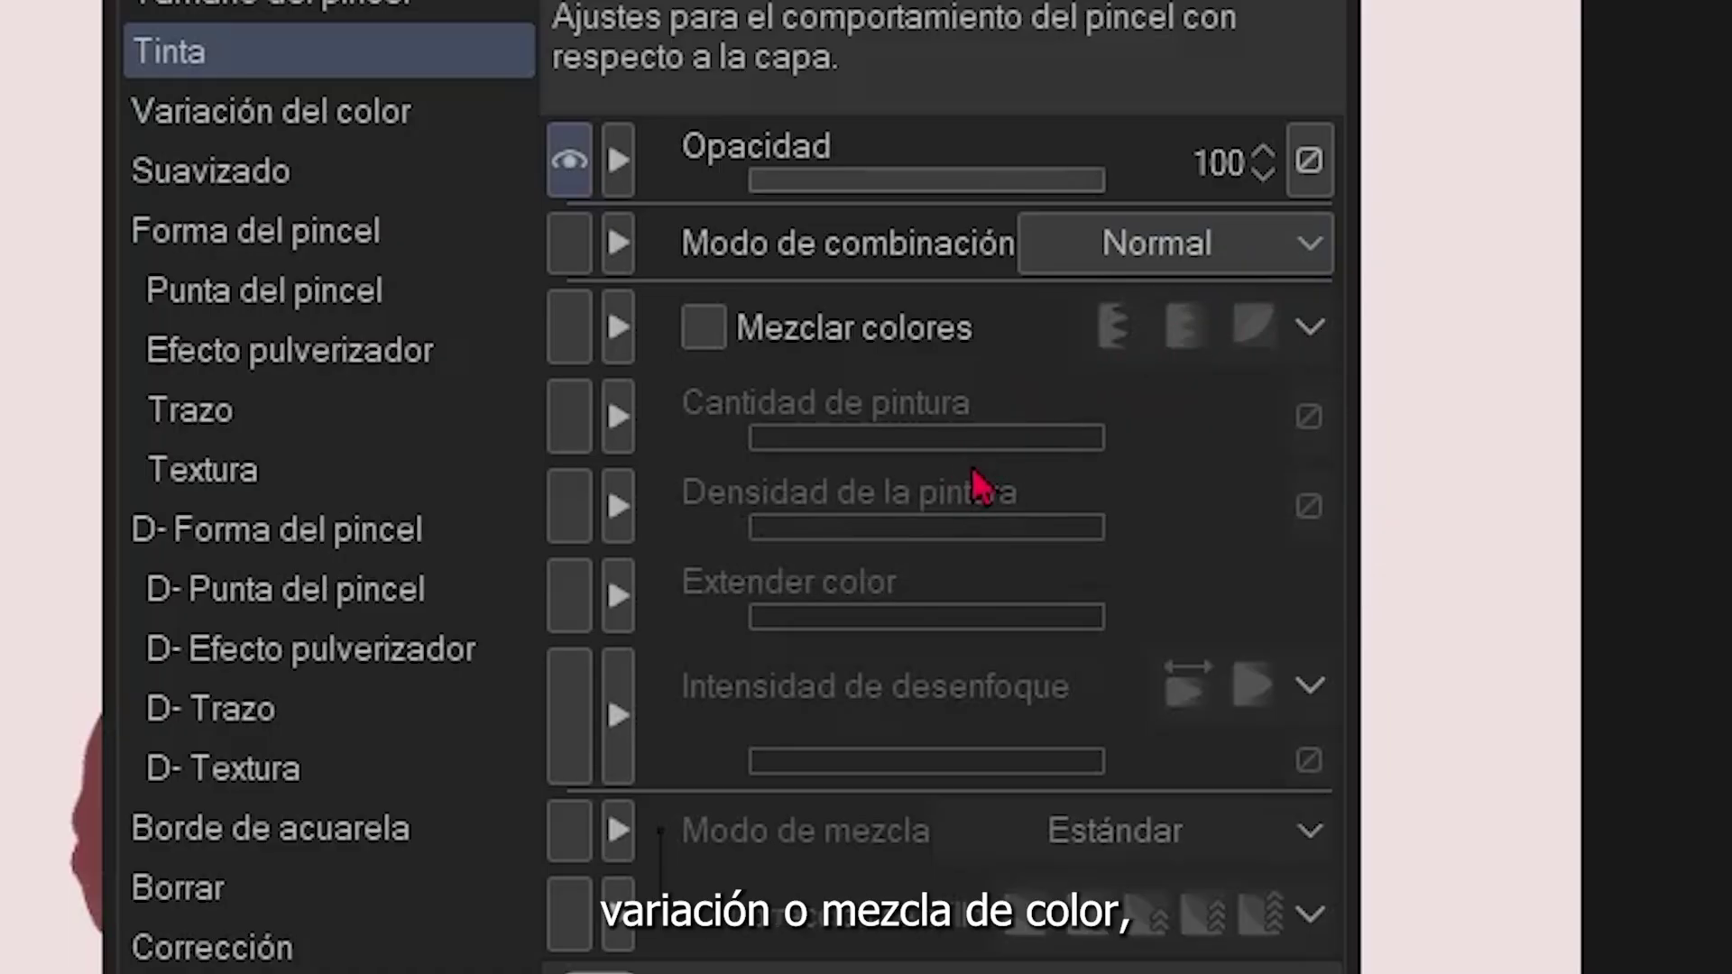
# Enable colour mixing for G 3 and compare its three mixing modes, finishing with the first mode selected
pyautogui.click(906, 347)
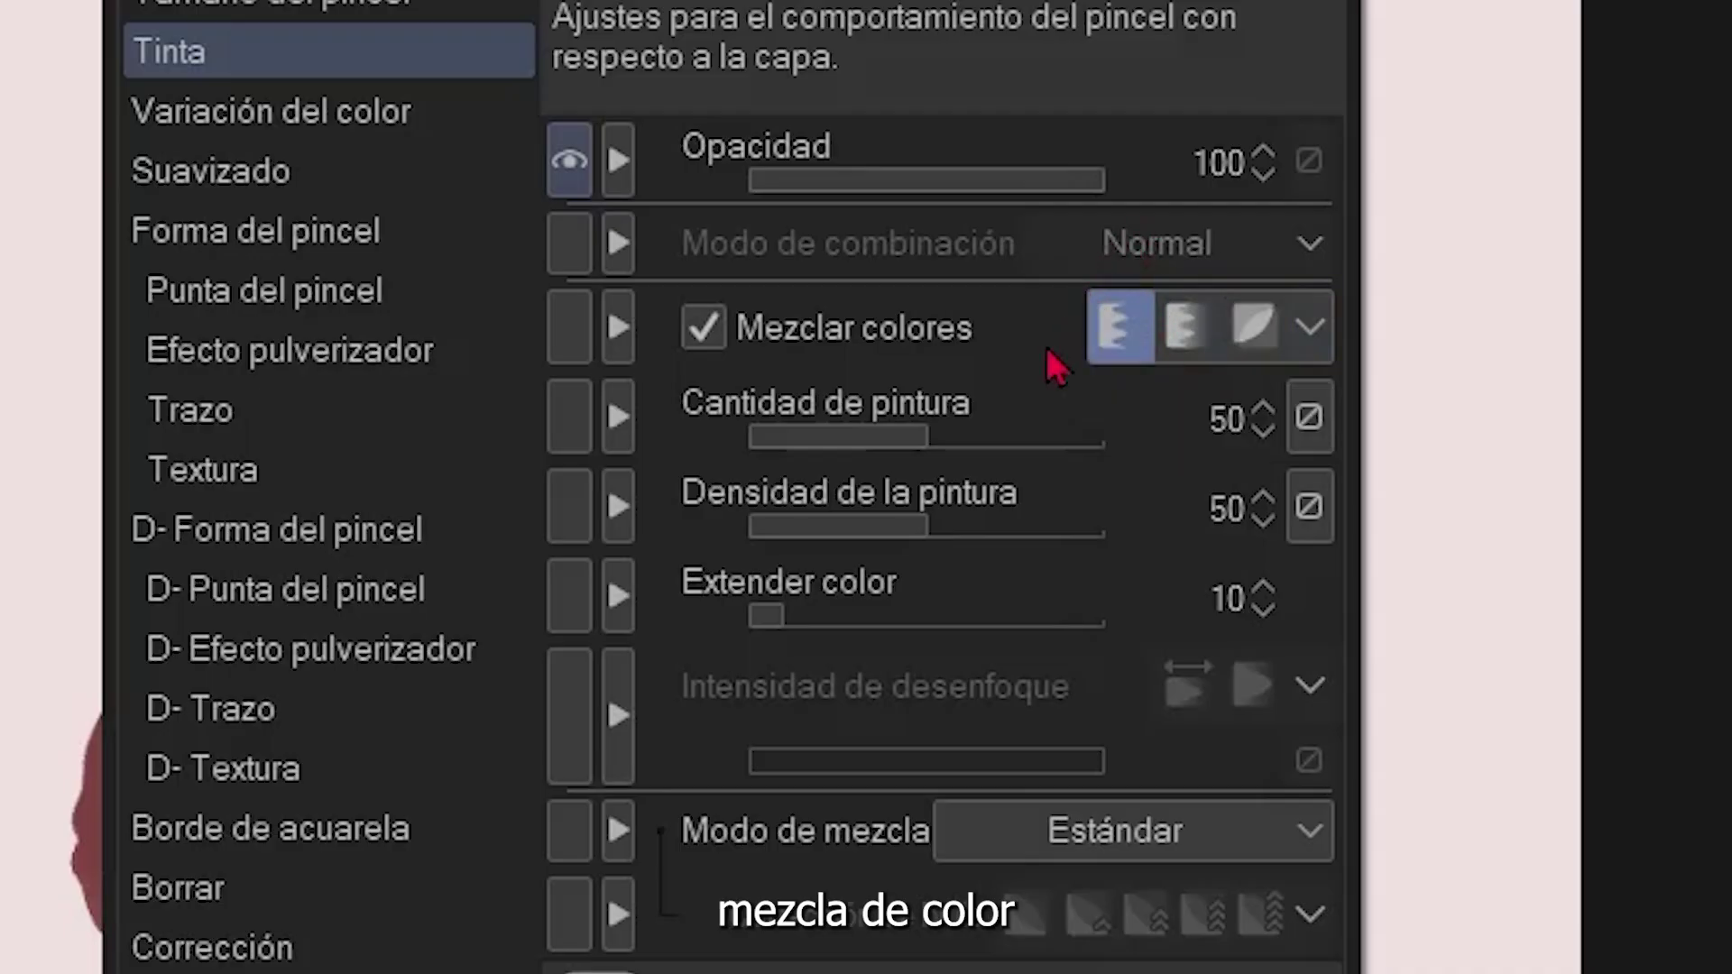
pyautogui.click(1184, 343)
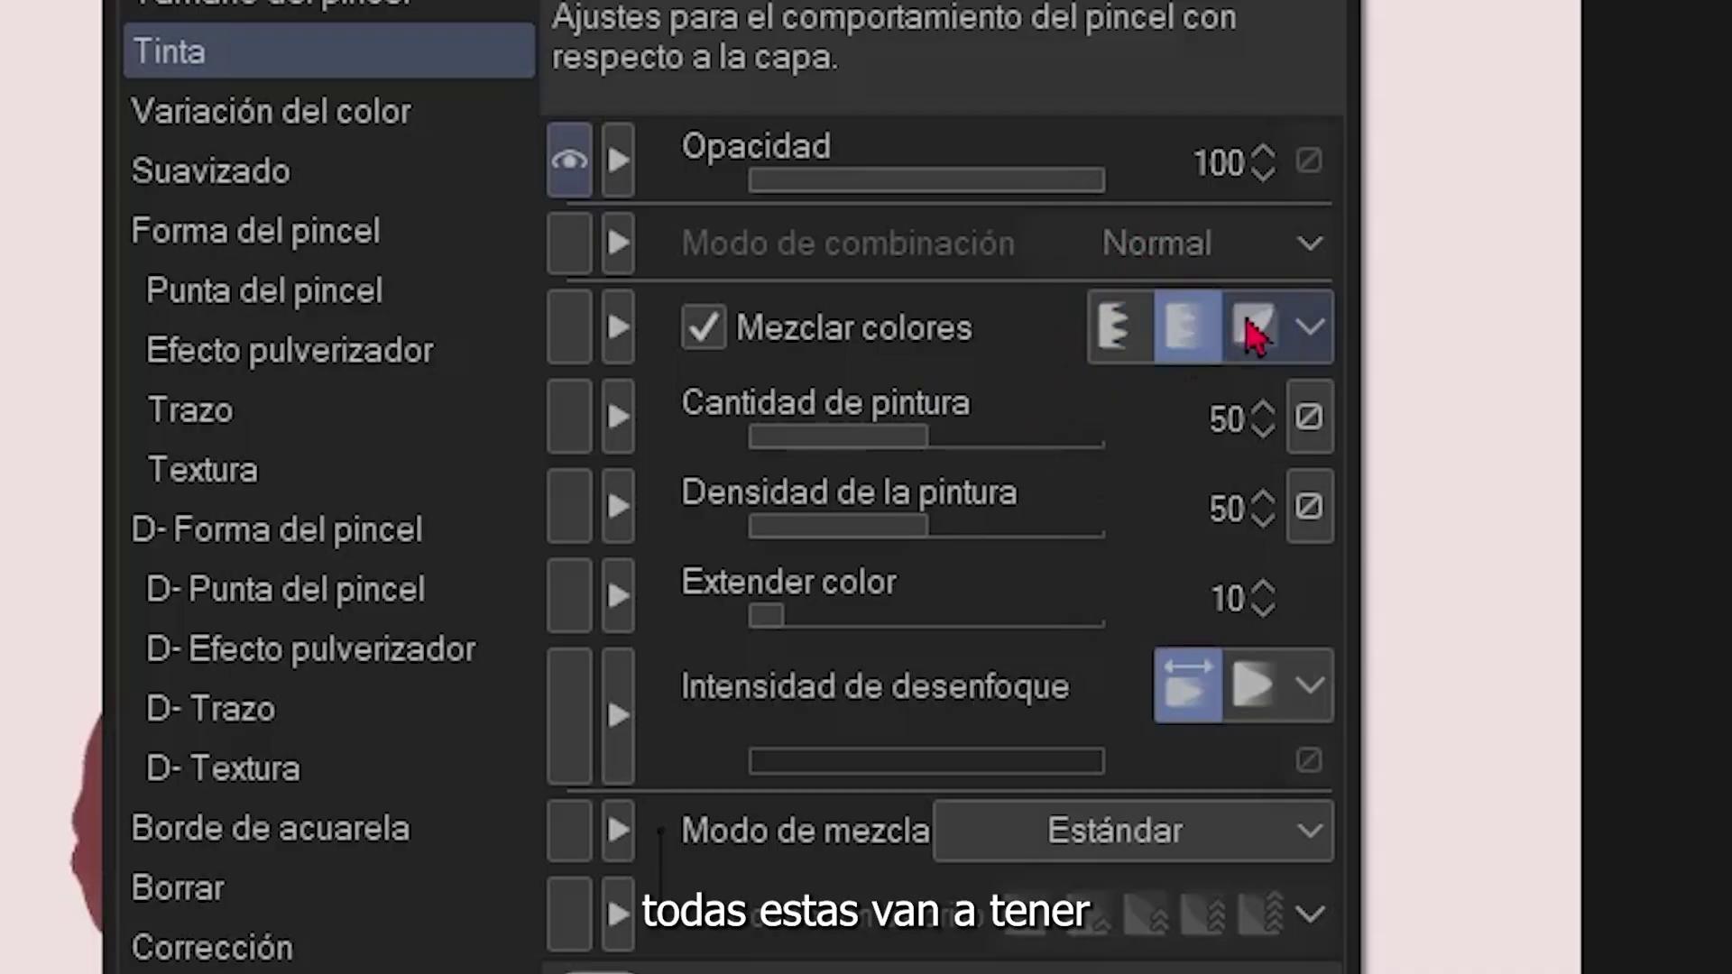
pyautogui.click(1248, 340)
pyautogui.click(1146, 341)
pyautogui.click(1172, 356)
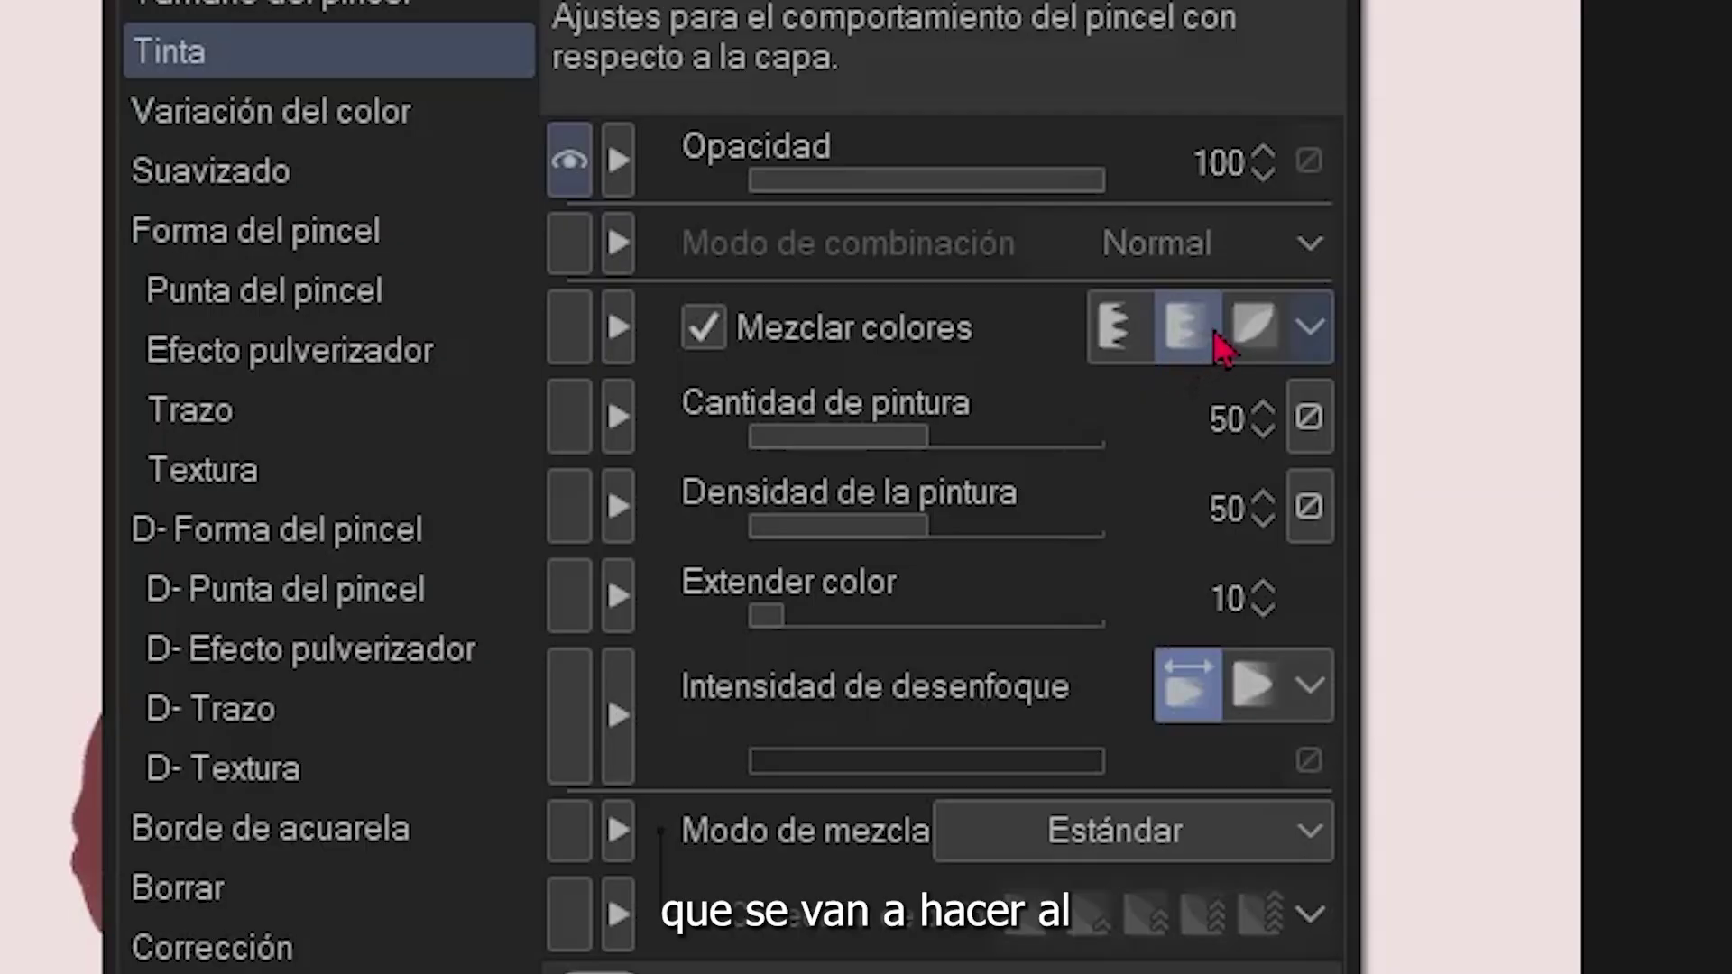
pyautogui.click(1230, 341)
pyautogui.click(1133, 341)
pyautogui.click(1210, 343)
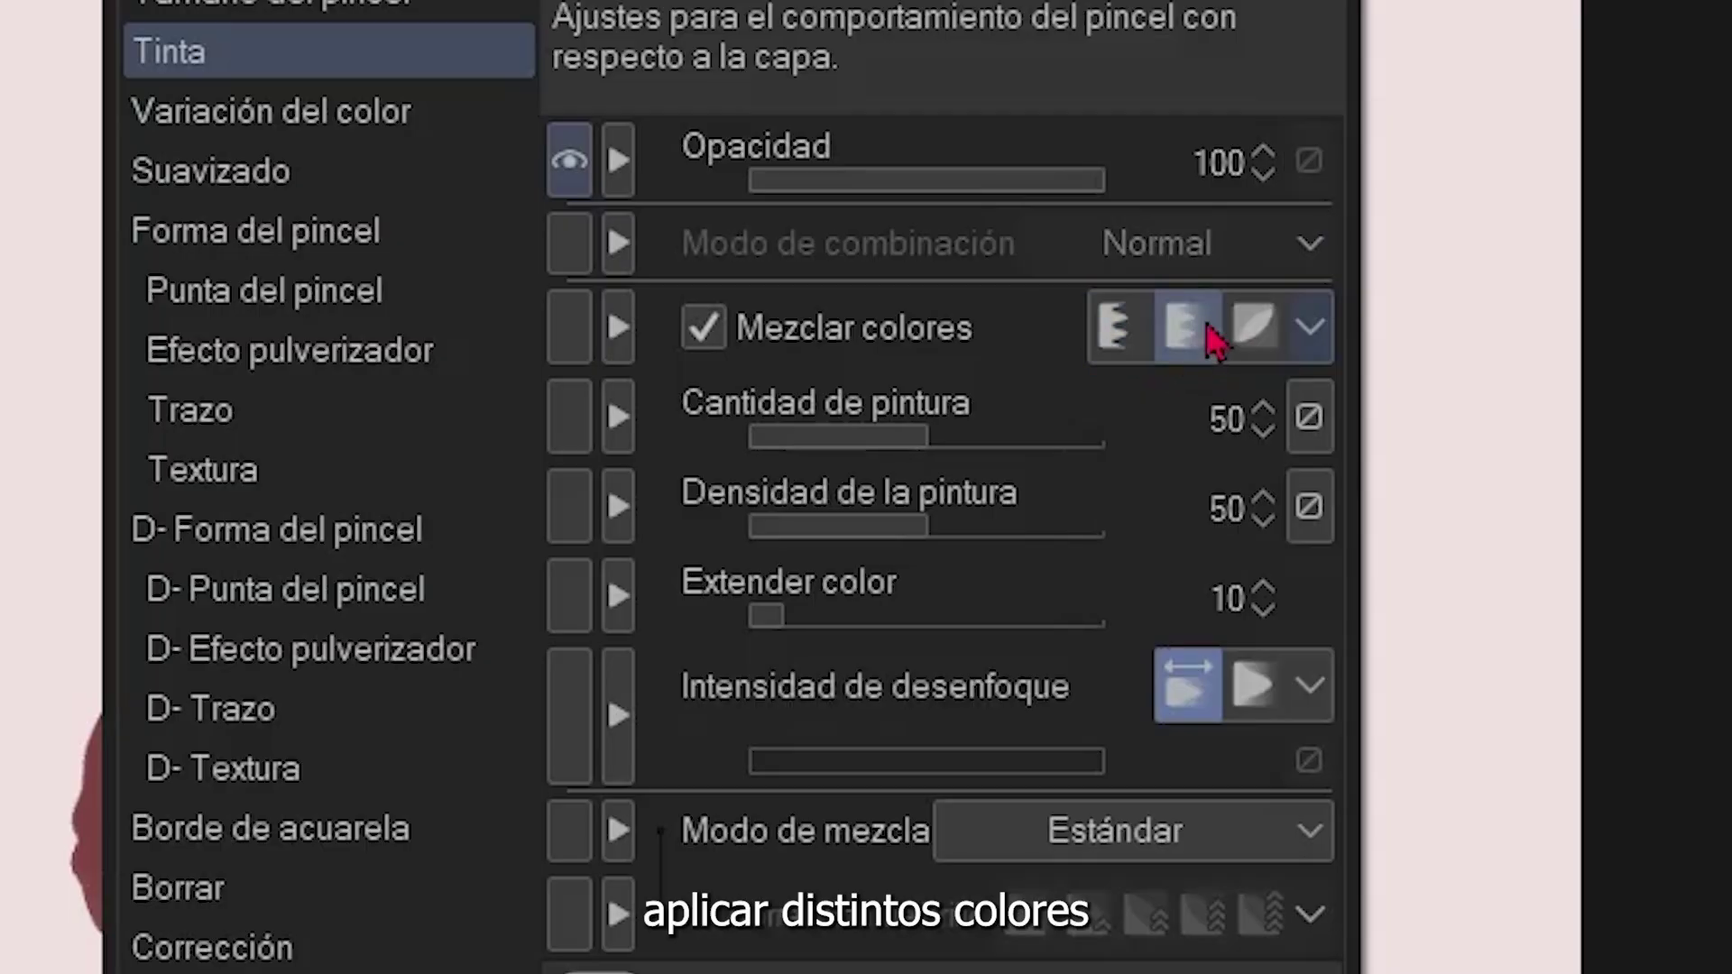
pyautogui.click(1236, 341)
pyautogui.click(1195, 352)
pyautogui.click(1132, 350)
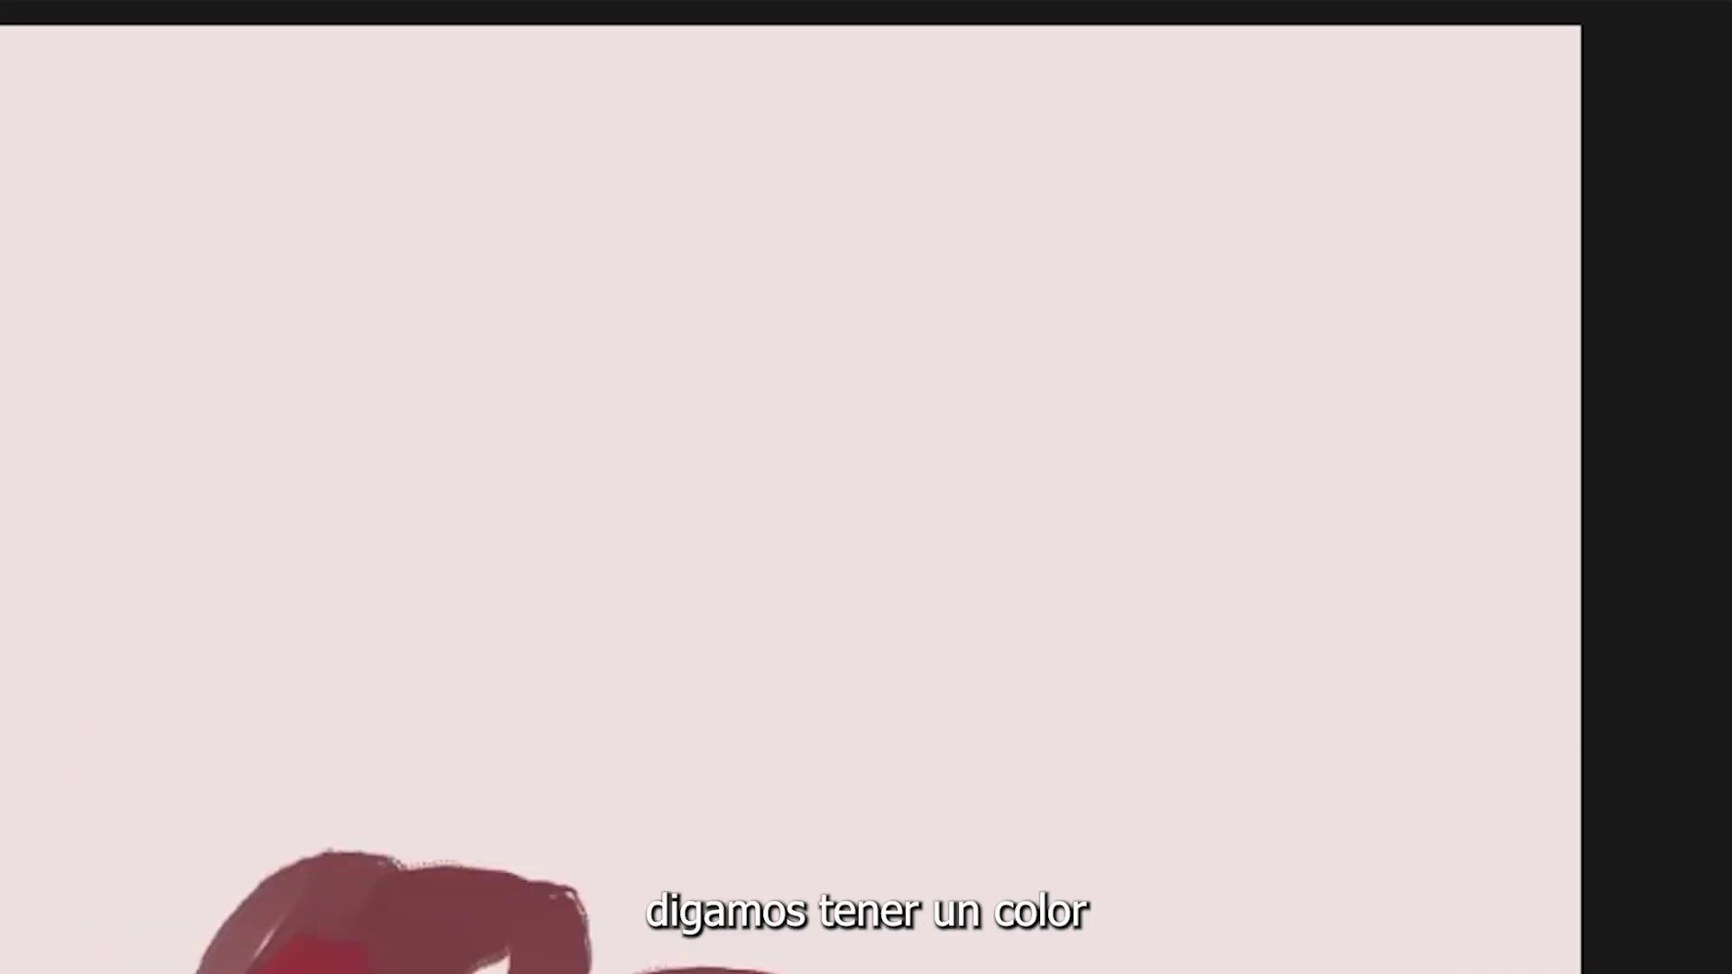
# Paint red diagonal strokes above the scribble at brush size 30, and mix violet-blue strokes along their edge
pyautogui.moveTo(753, 587)
pyautogui.mouseDown()
pyautogui.moveTo(901, 387)
pyautogui.moveTo(747, 744)
pyautogui.moveTo(947, 420)
pyautogui.mouseUp()
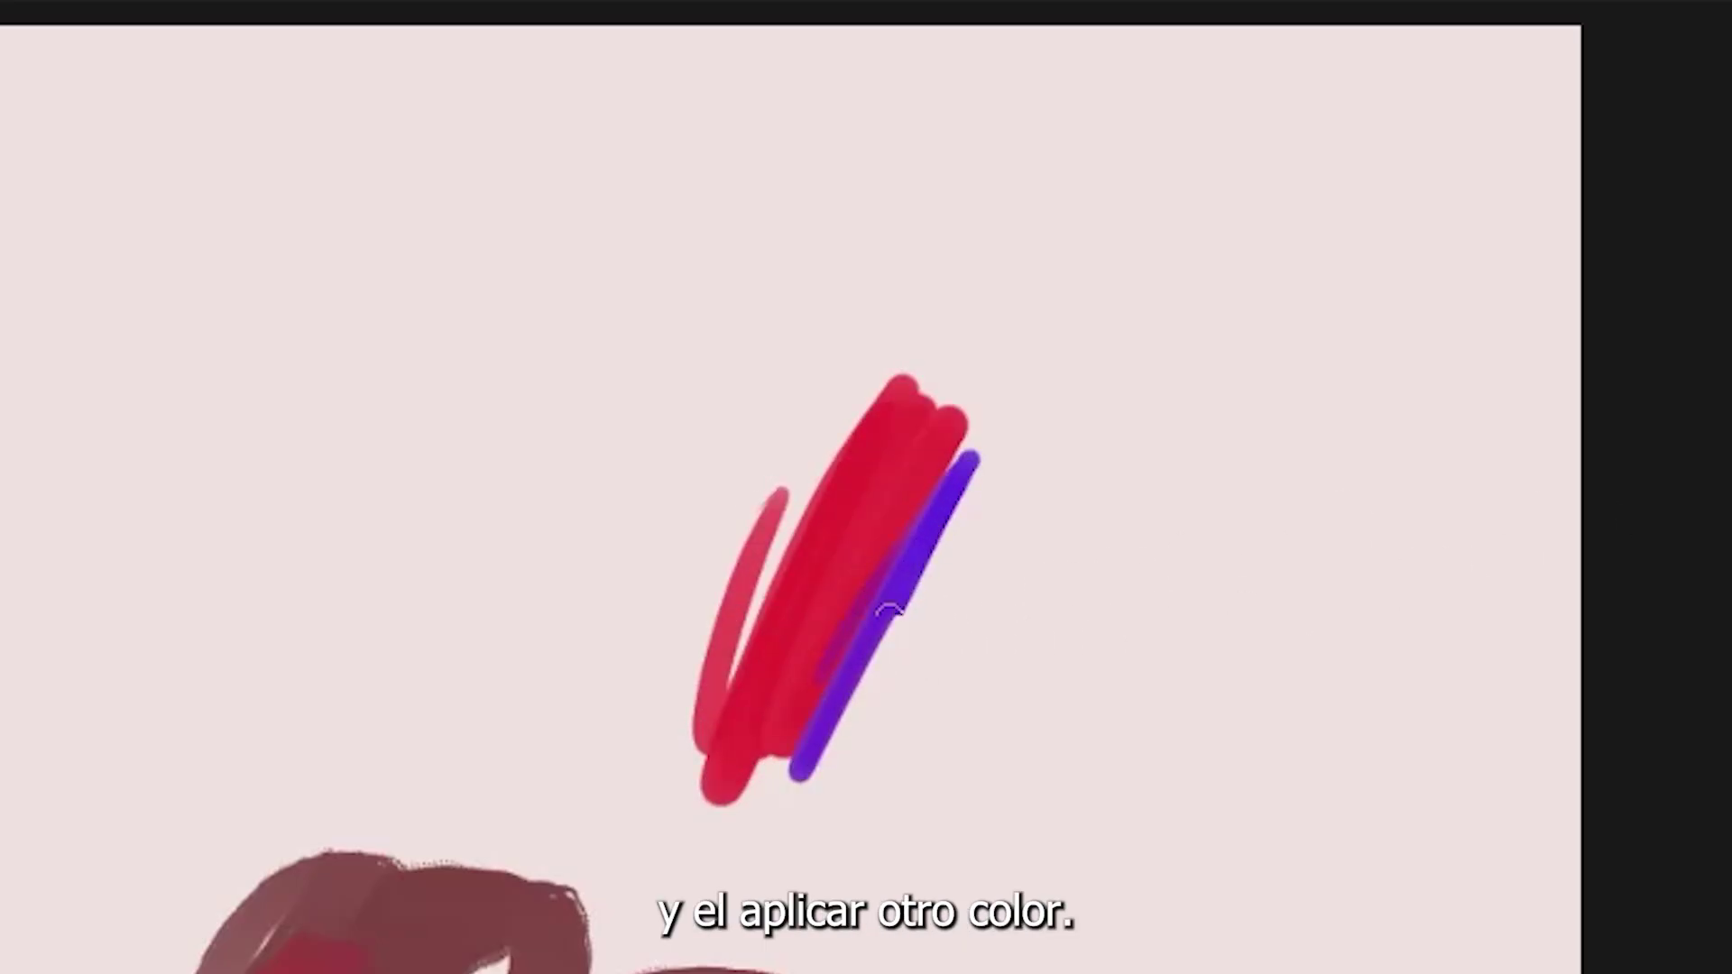
pyautogui.moveTo(844, 726); pyautogui.dragTo(920, 503)
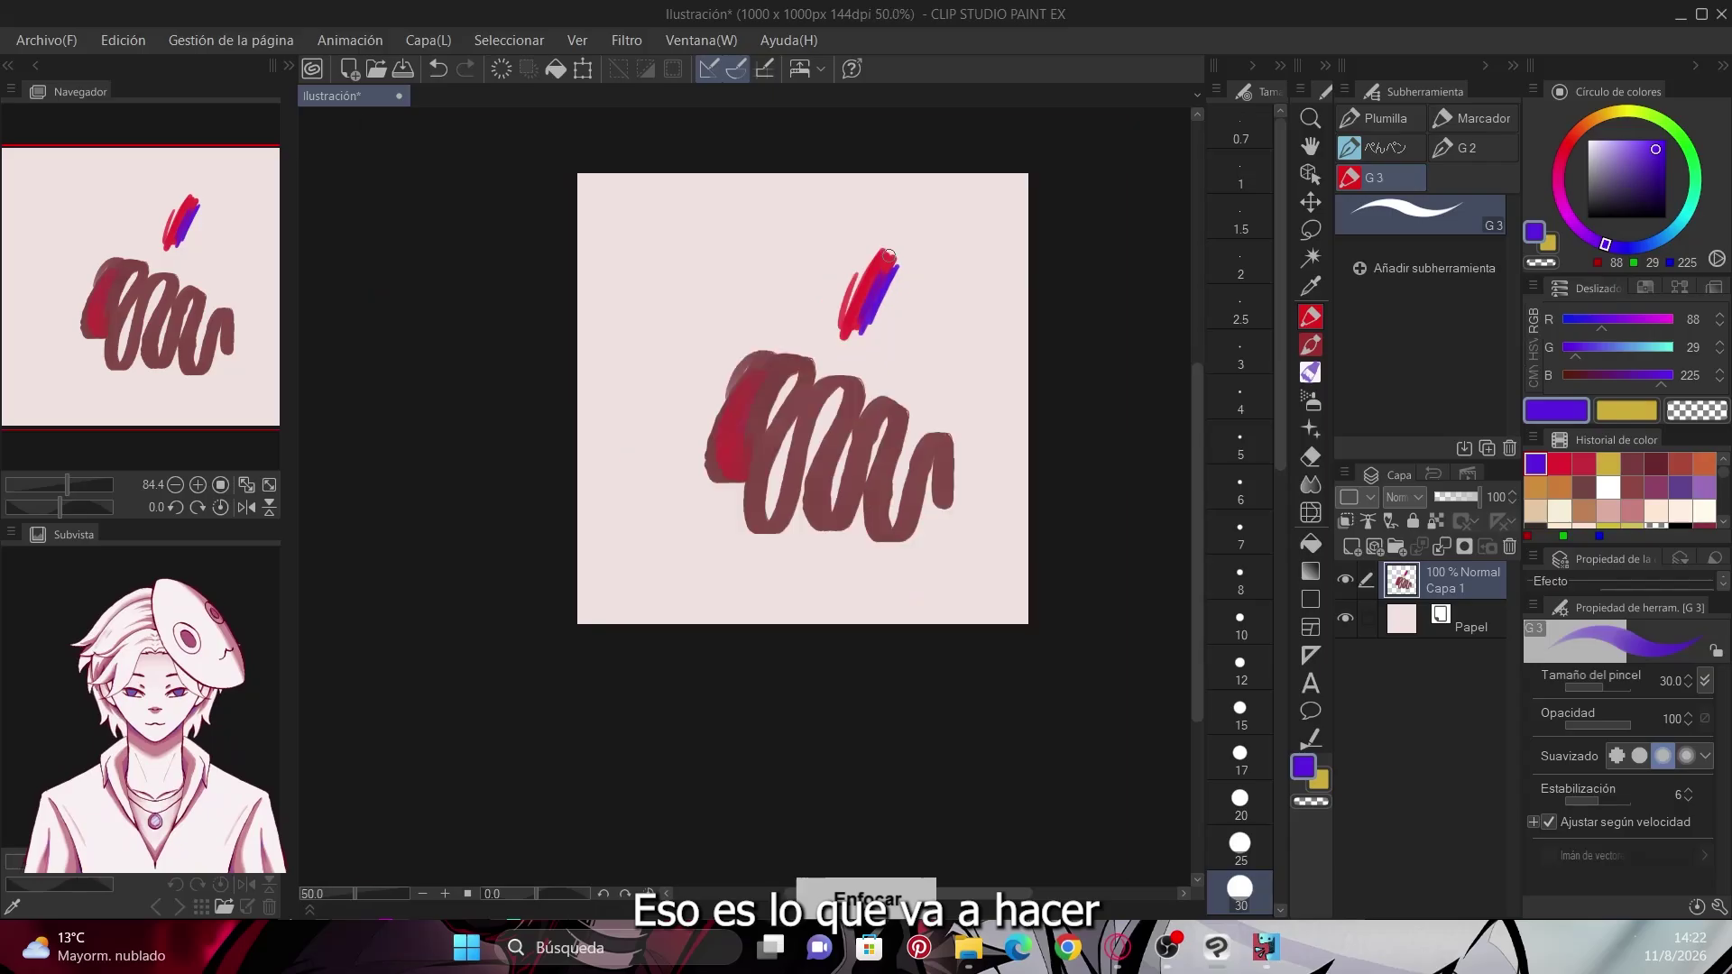
pyautogui.scroll(5, 888, 257)
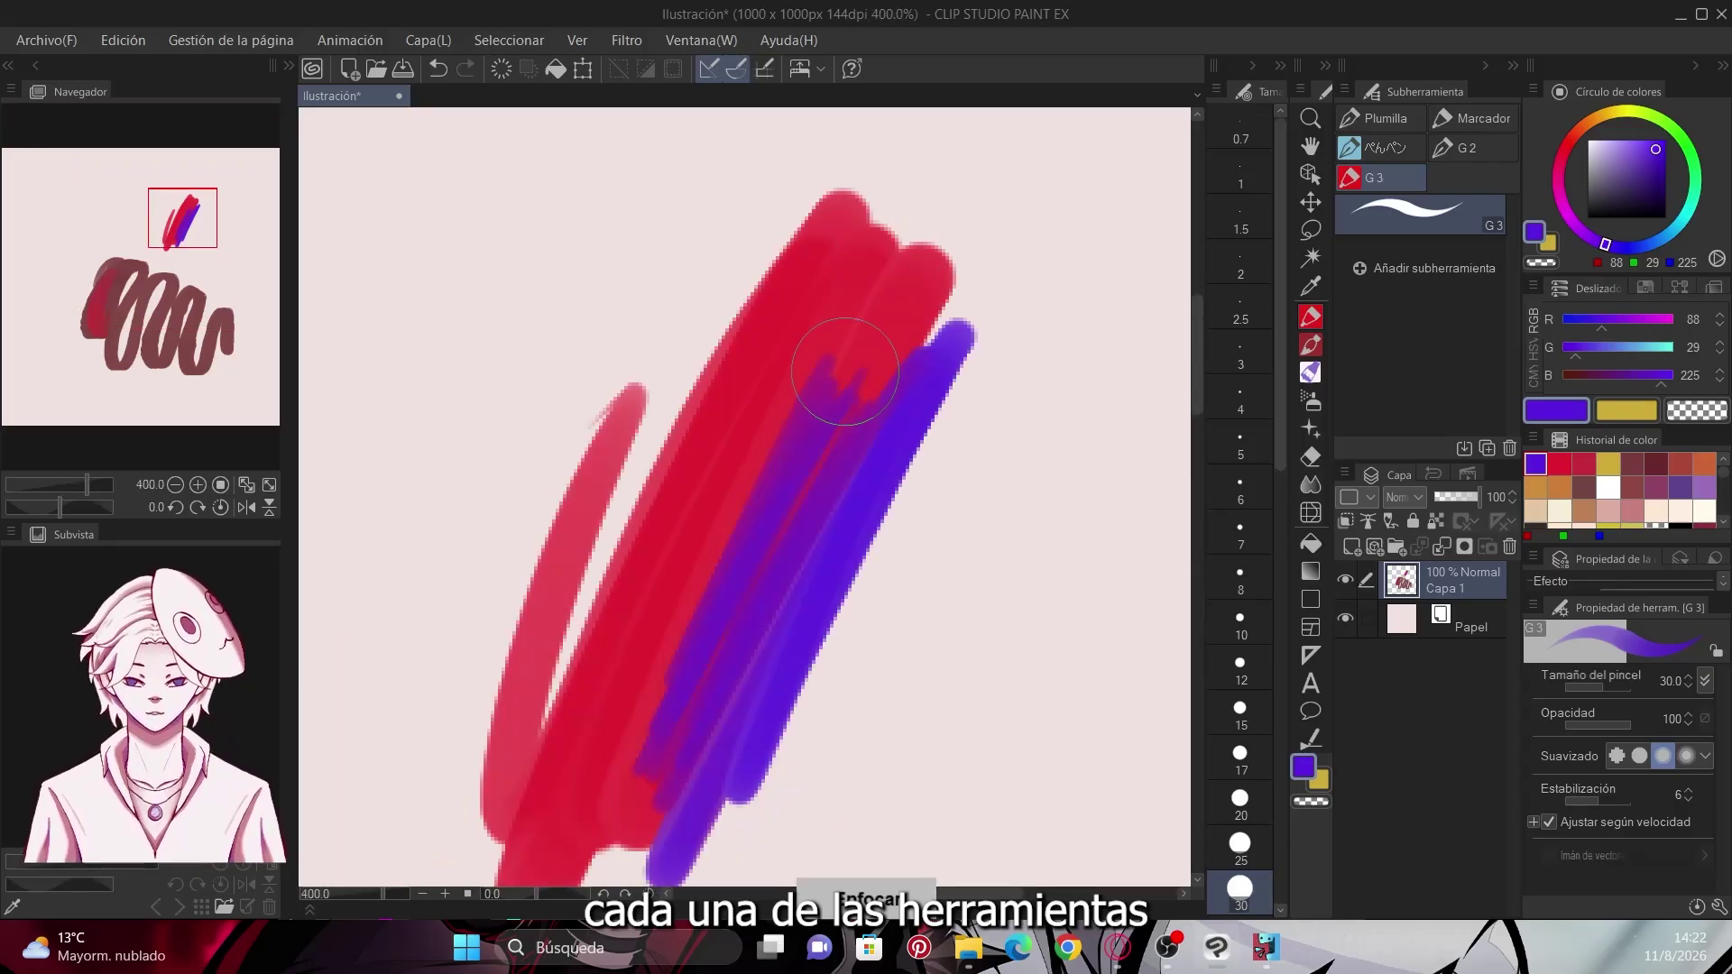
pyautogui.moveTo(956, 341)
pyautogui.mouseDown()
pyautogui.moveTo(929, 387)
pyautogui.moveTo(983, 379)
pyautogui.moveTo(822, 696)
pyautogui.mouseUp()
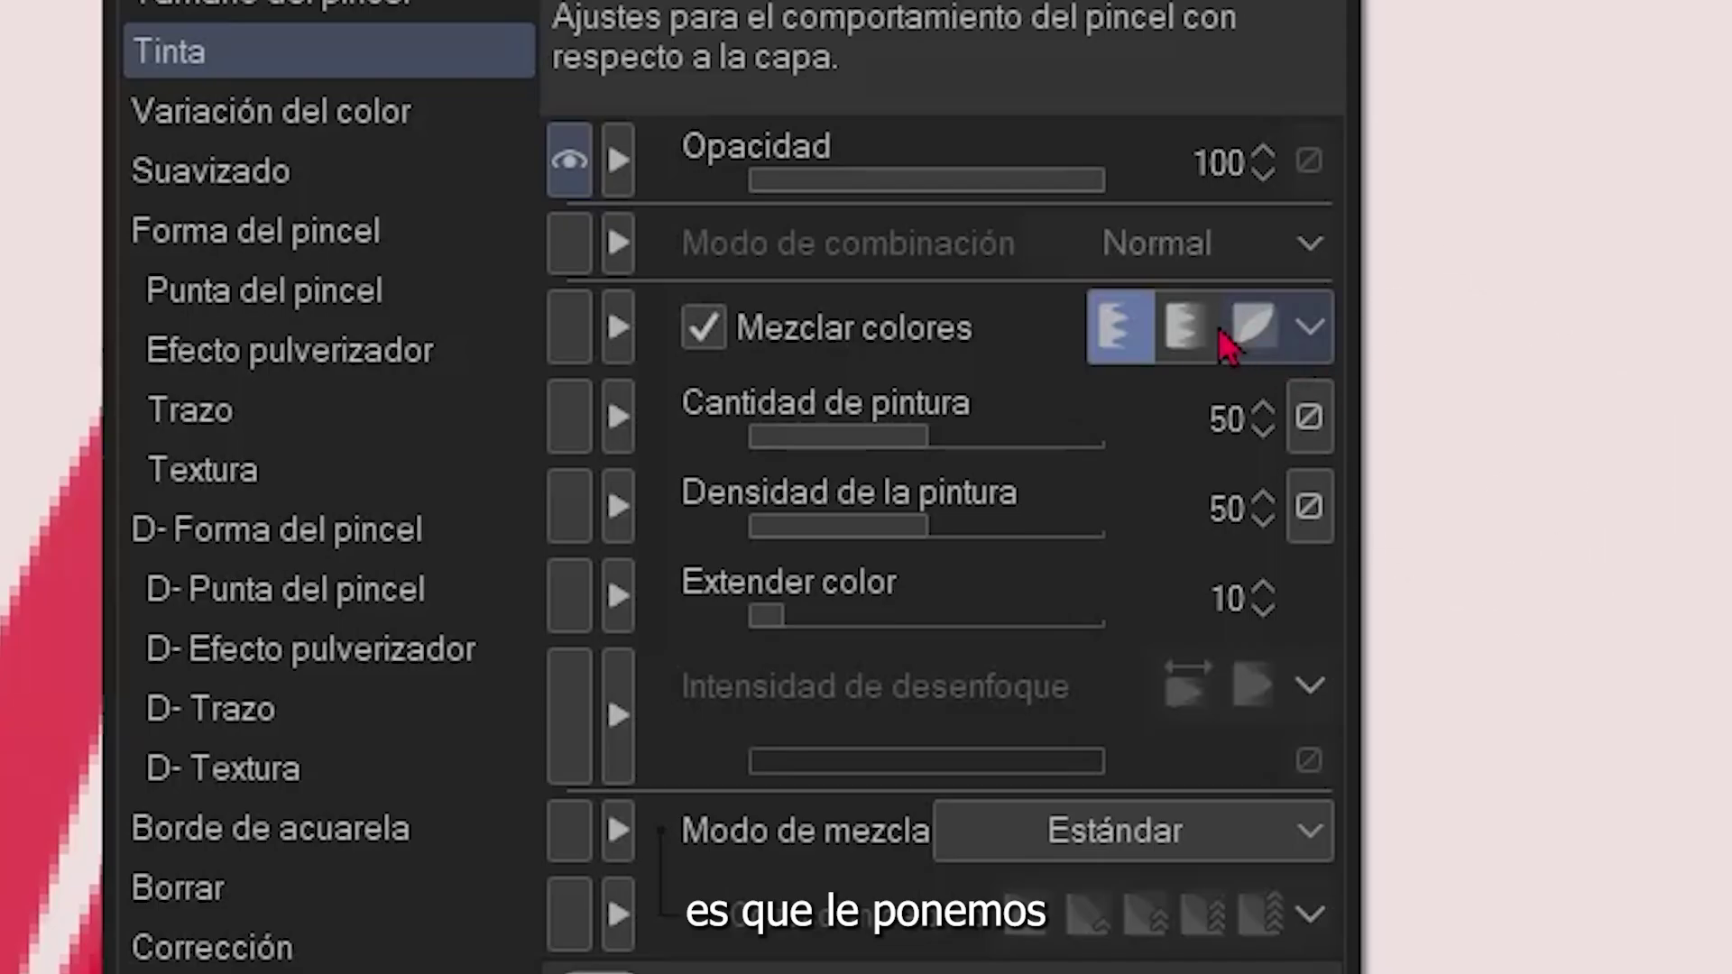
# Switch G 3 to the second colour mixing mode and test it with overlapping red and violet-blue strokes on the swatch
pyautogui.click(1256, 324)
pyautogui.click(1215, 340)
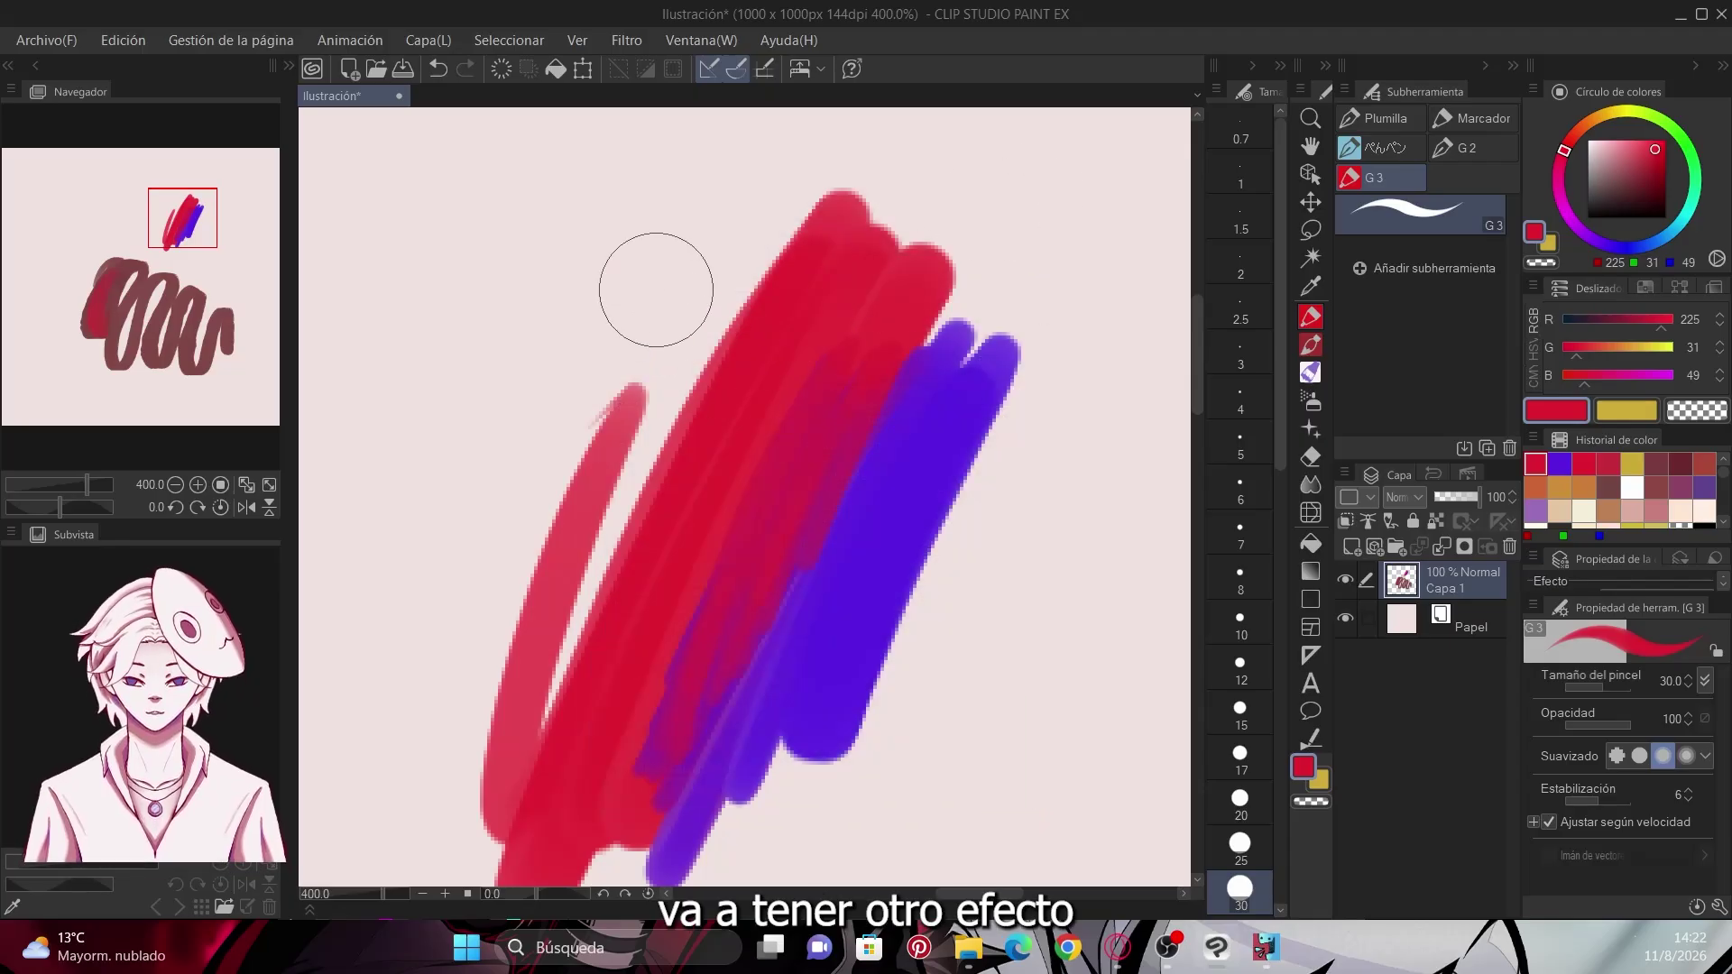
pyautogui.moveTo(653, 278)
pyautogui.mouseDown()
pyautogui.moveTo(573, 419)
pyautogui.moveTo(592, 474)
pyautogui.moveTo(741, 257)
pyautogui.moveTo(614, 664)
pyautogui.moveTo(829, 248)
pyautogui.moveTo(621, 700)
pyautogui.mouseUp()
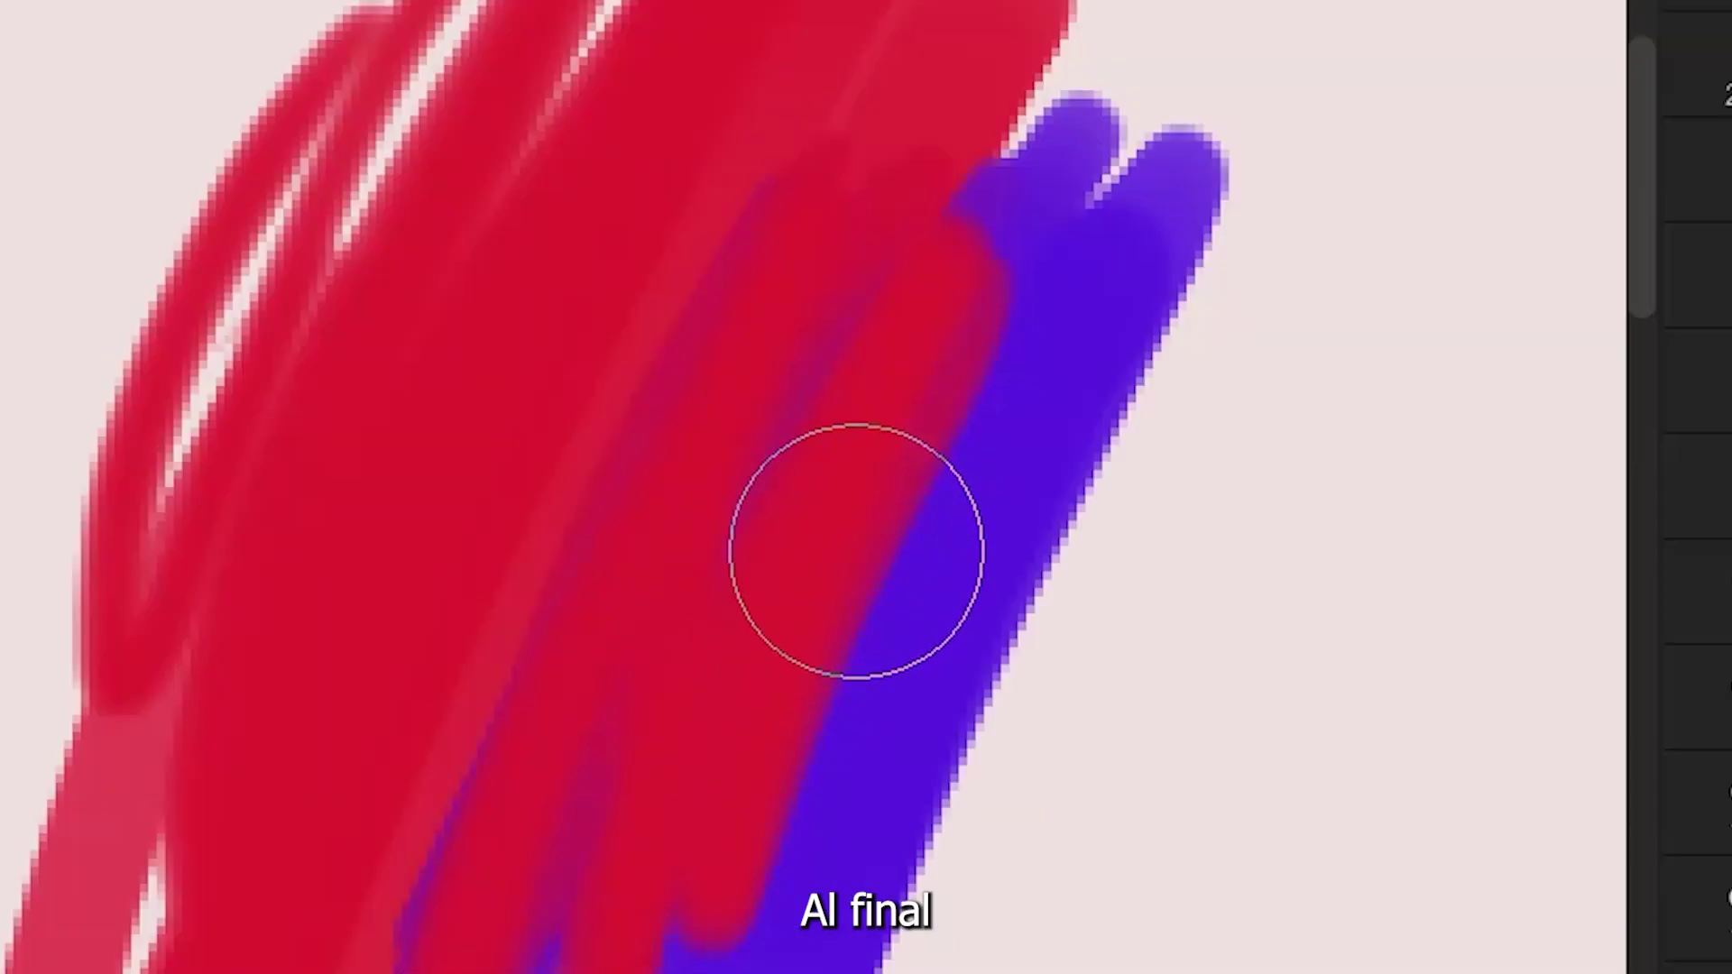
pyautogui.keyDown('alt'); pyautogui.click(903, 495); pyautogui.keyUp('alt')
pyautogui.moveTo(902, 474); pyautogui.dragTo(923, 389)
pyautogui.moveTo(703, 811); pyautogui.dragTo(858, 289)
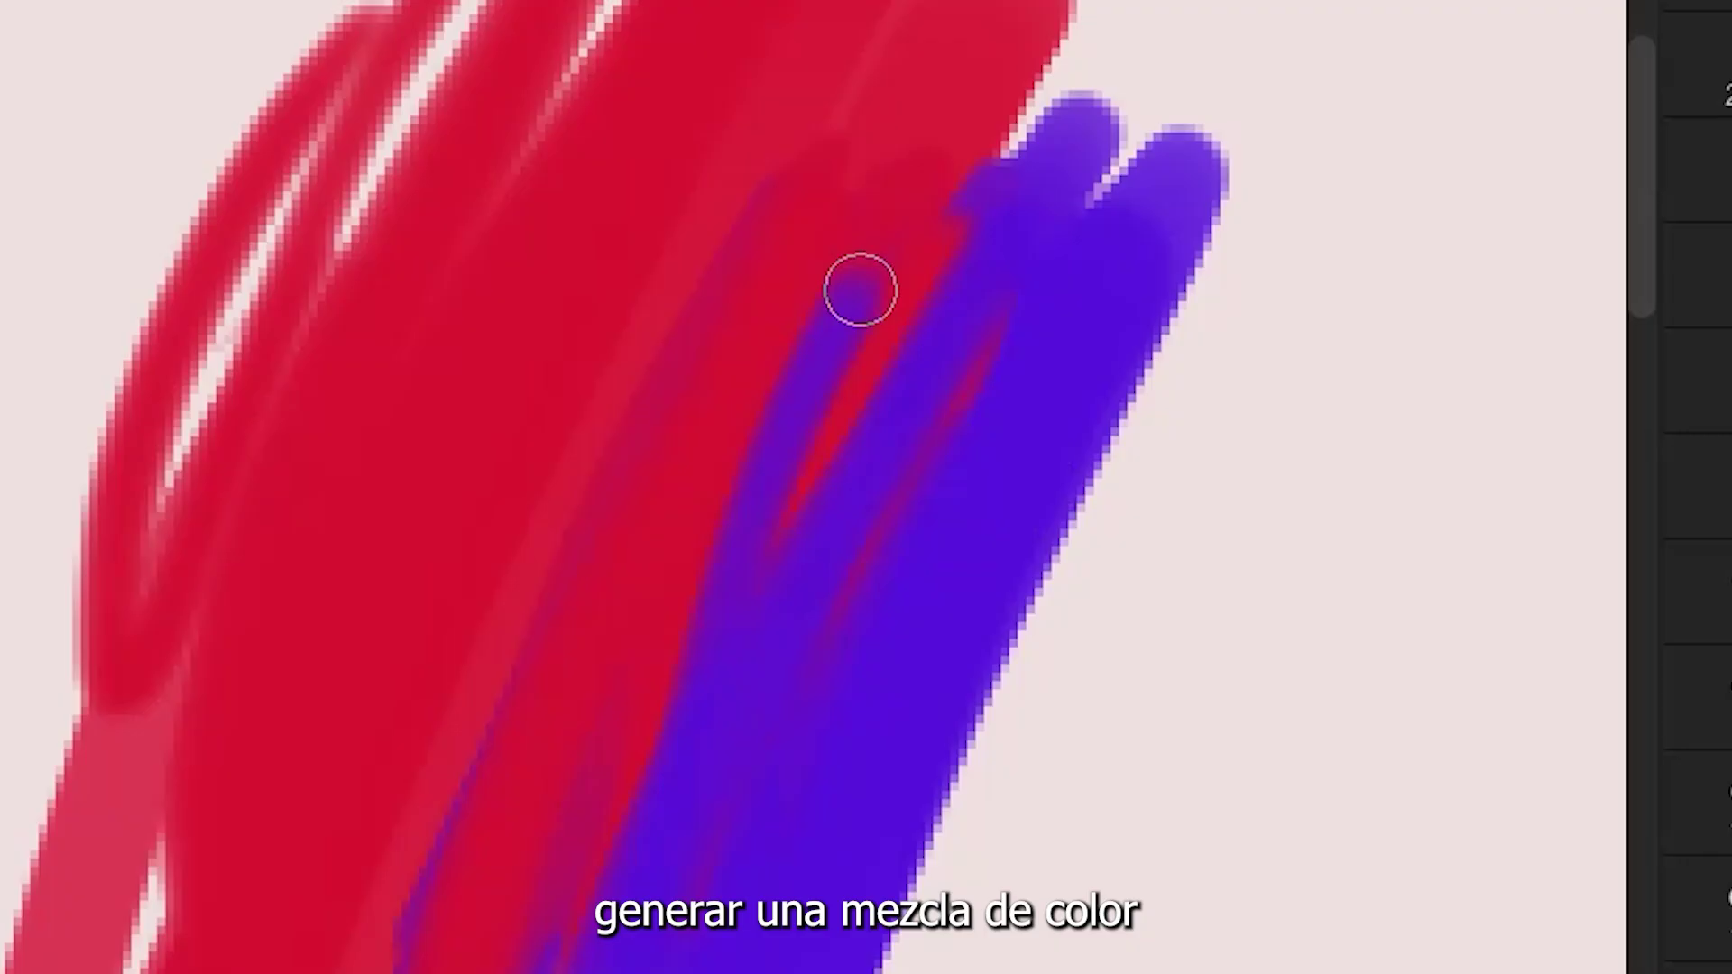
pyautogui.moveTo(631, 857); pyautogui.dragTo(756, 303)
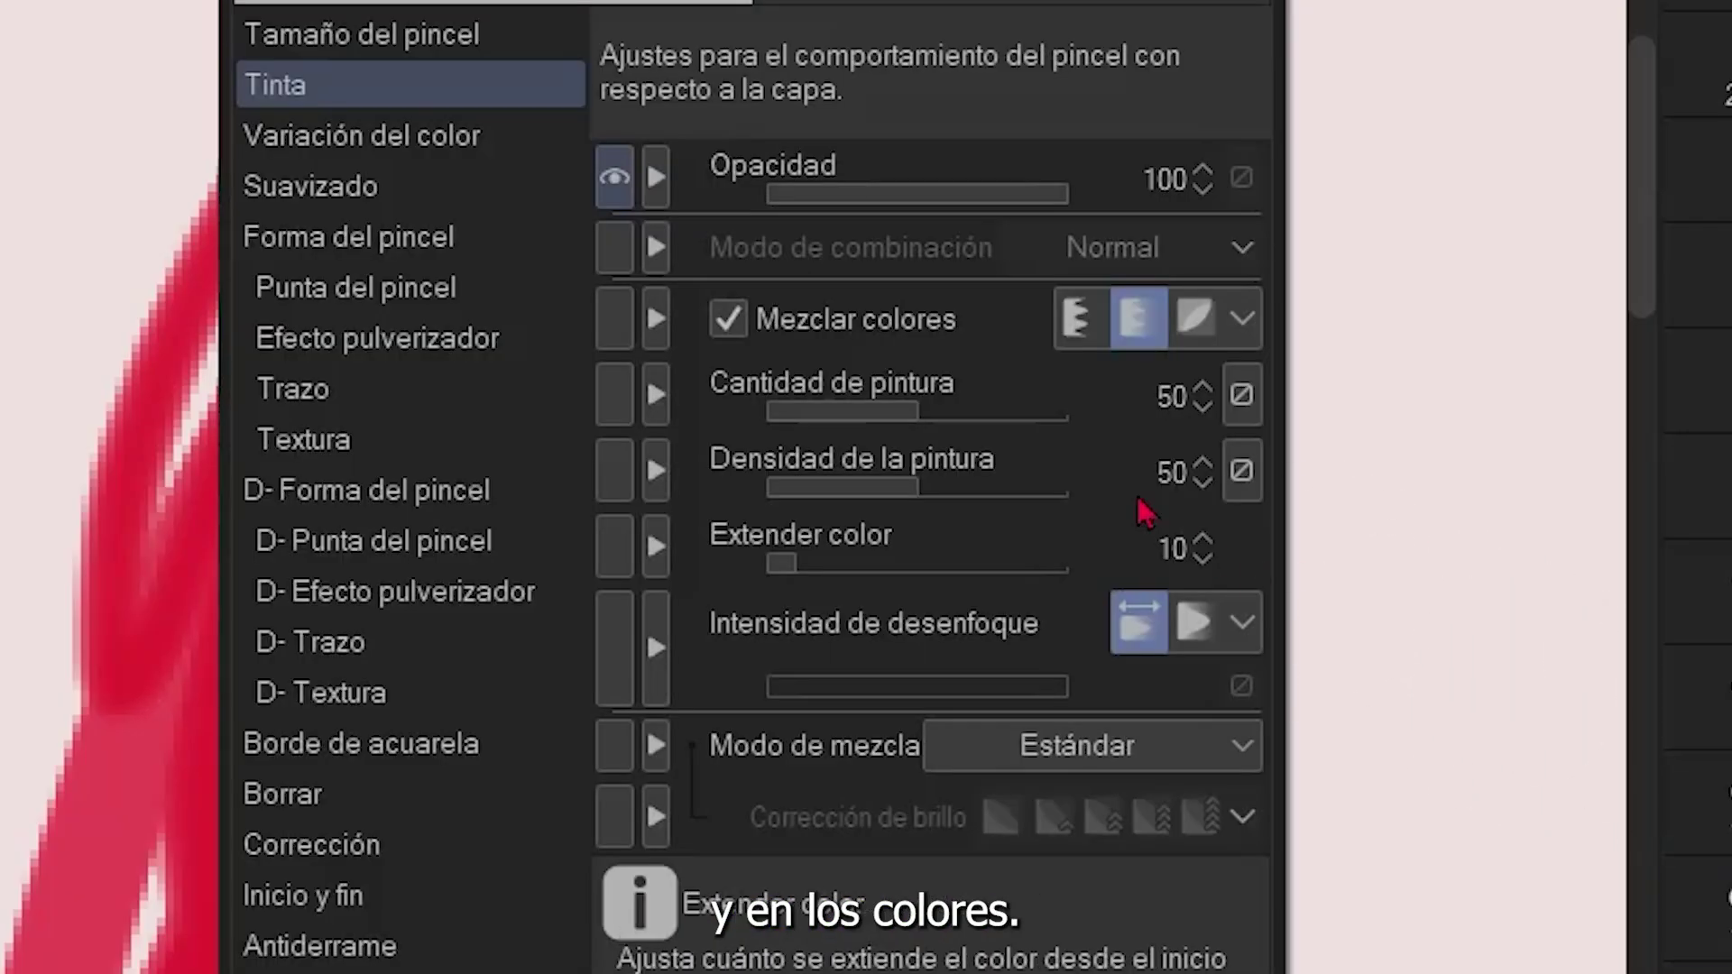
# Set G 3 to the third colour mixing mode and smear the red and violet-blue areas together
pyautogui.click(1006, 414)
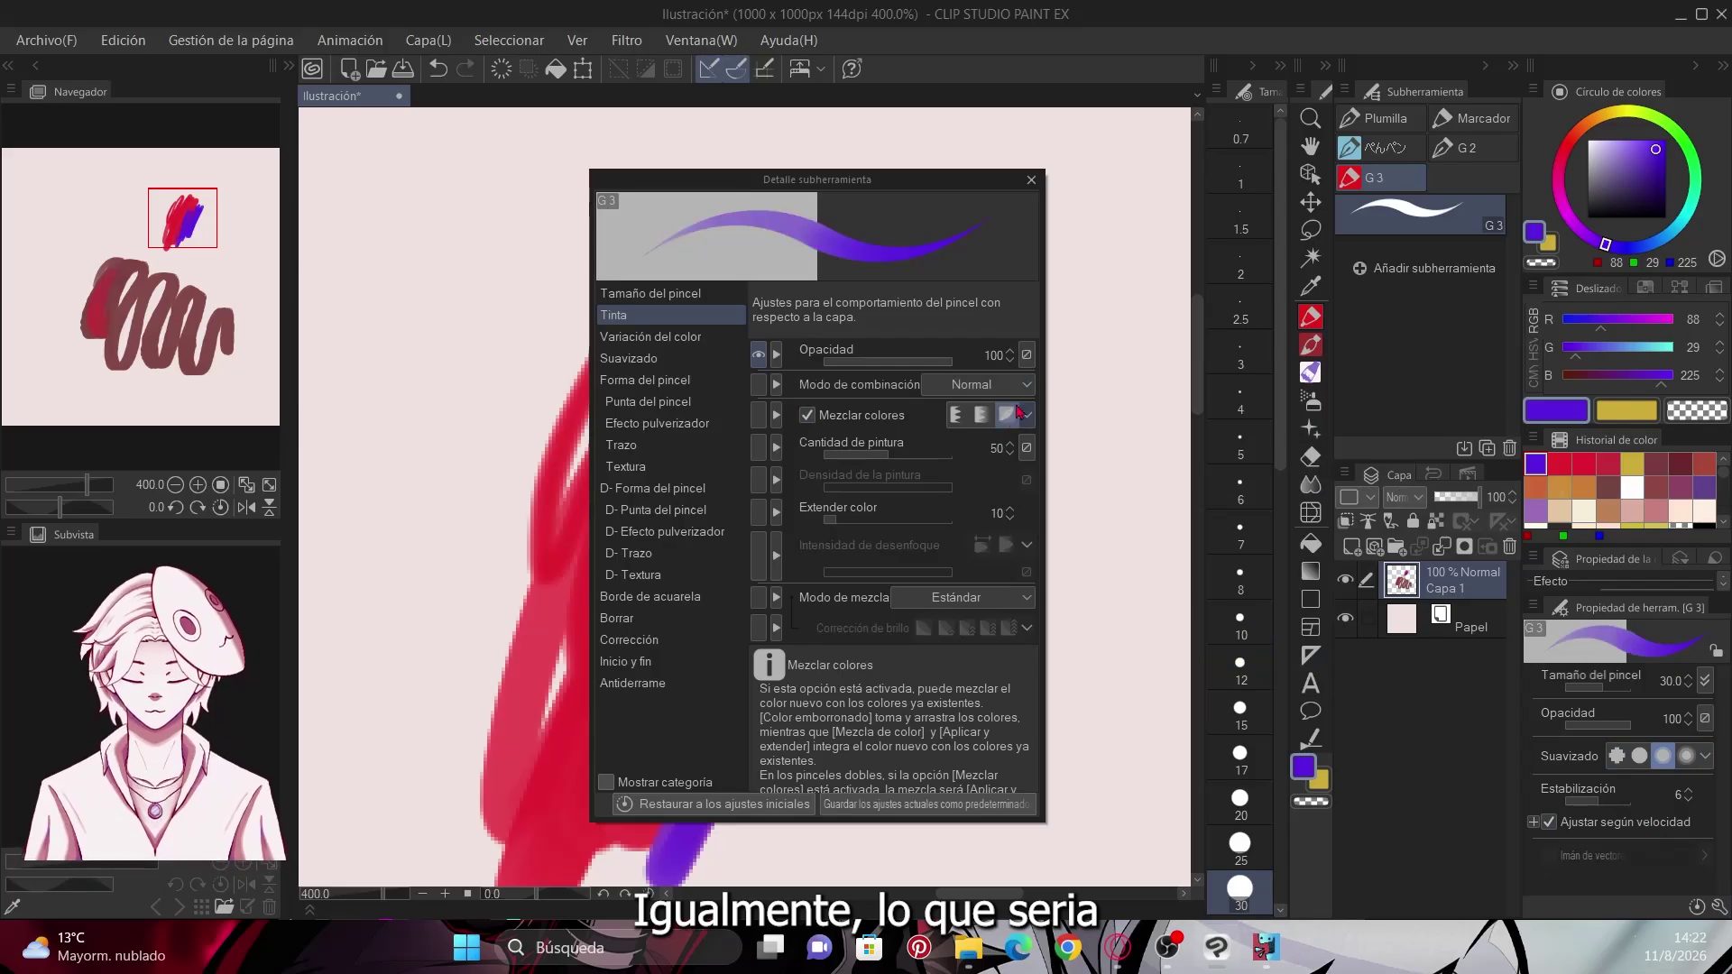
pyautogui.click(1031, 180)
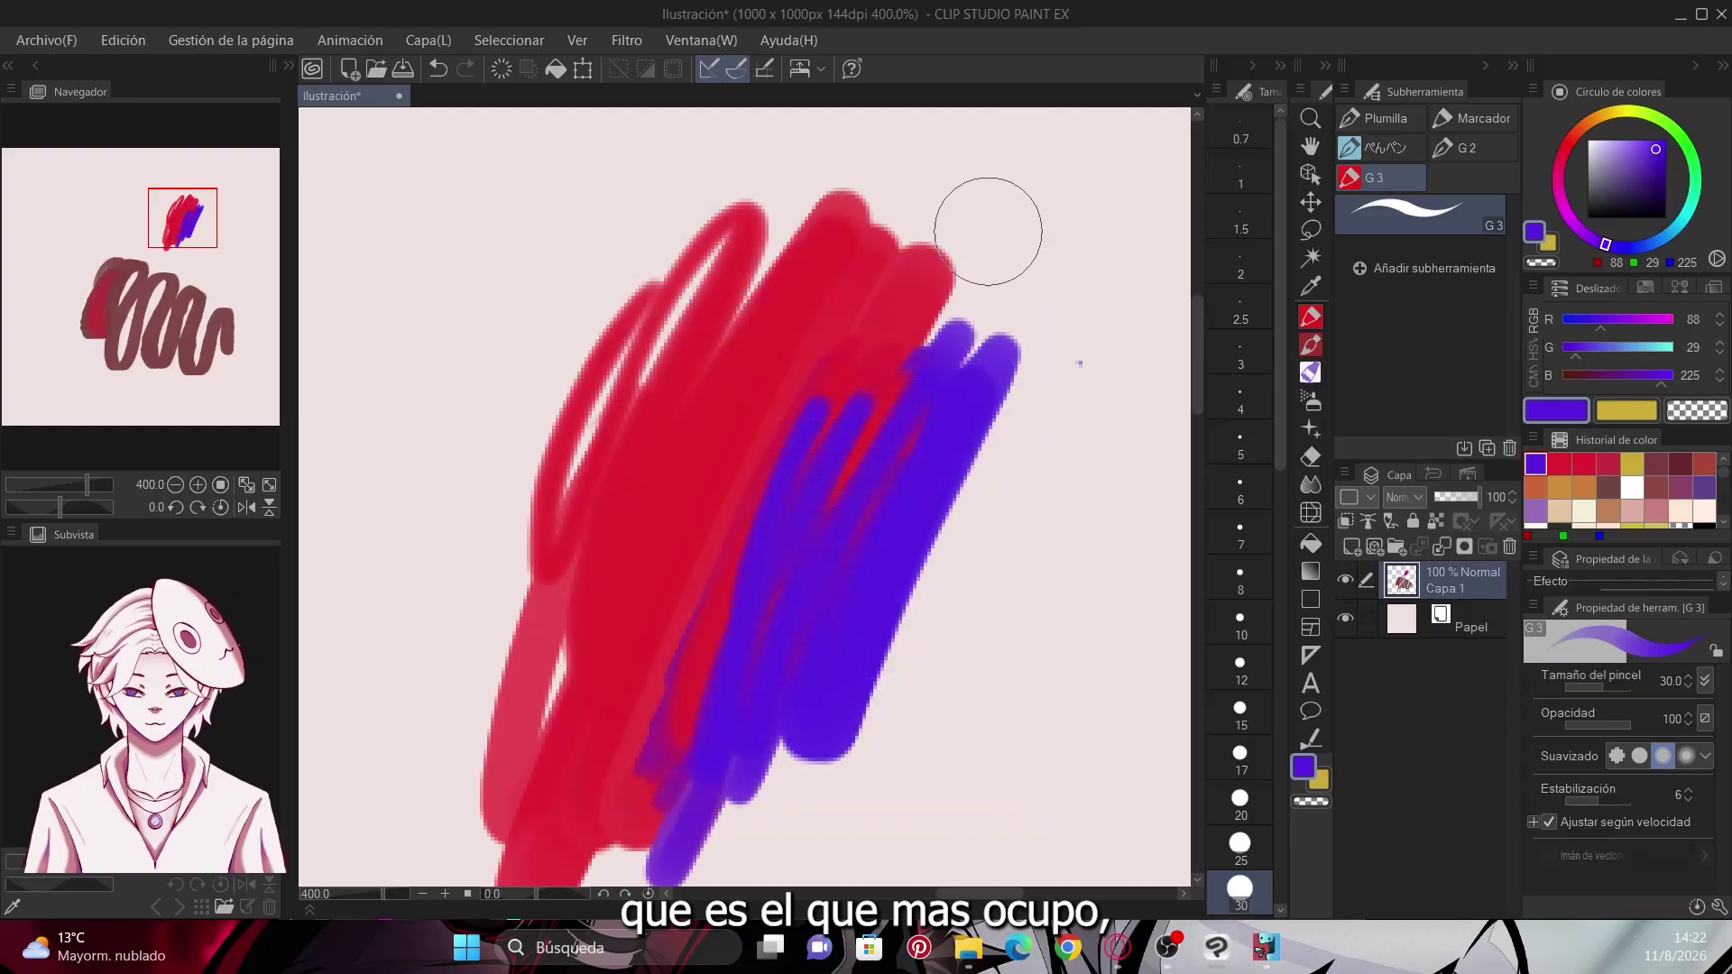
pyautogui.moveTo(790, 410); pyautogui.dragTo(672, 654)
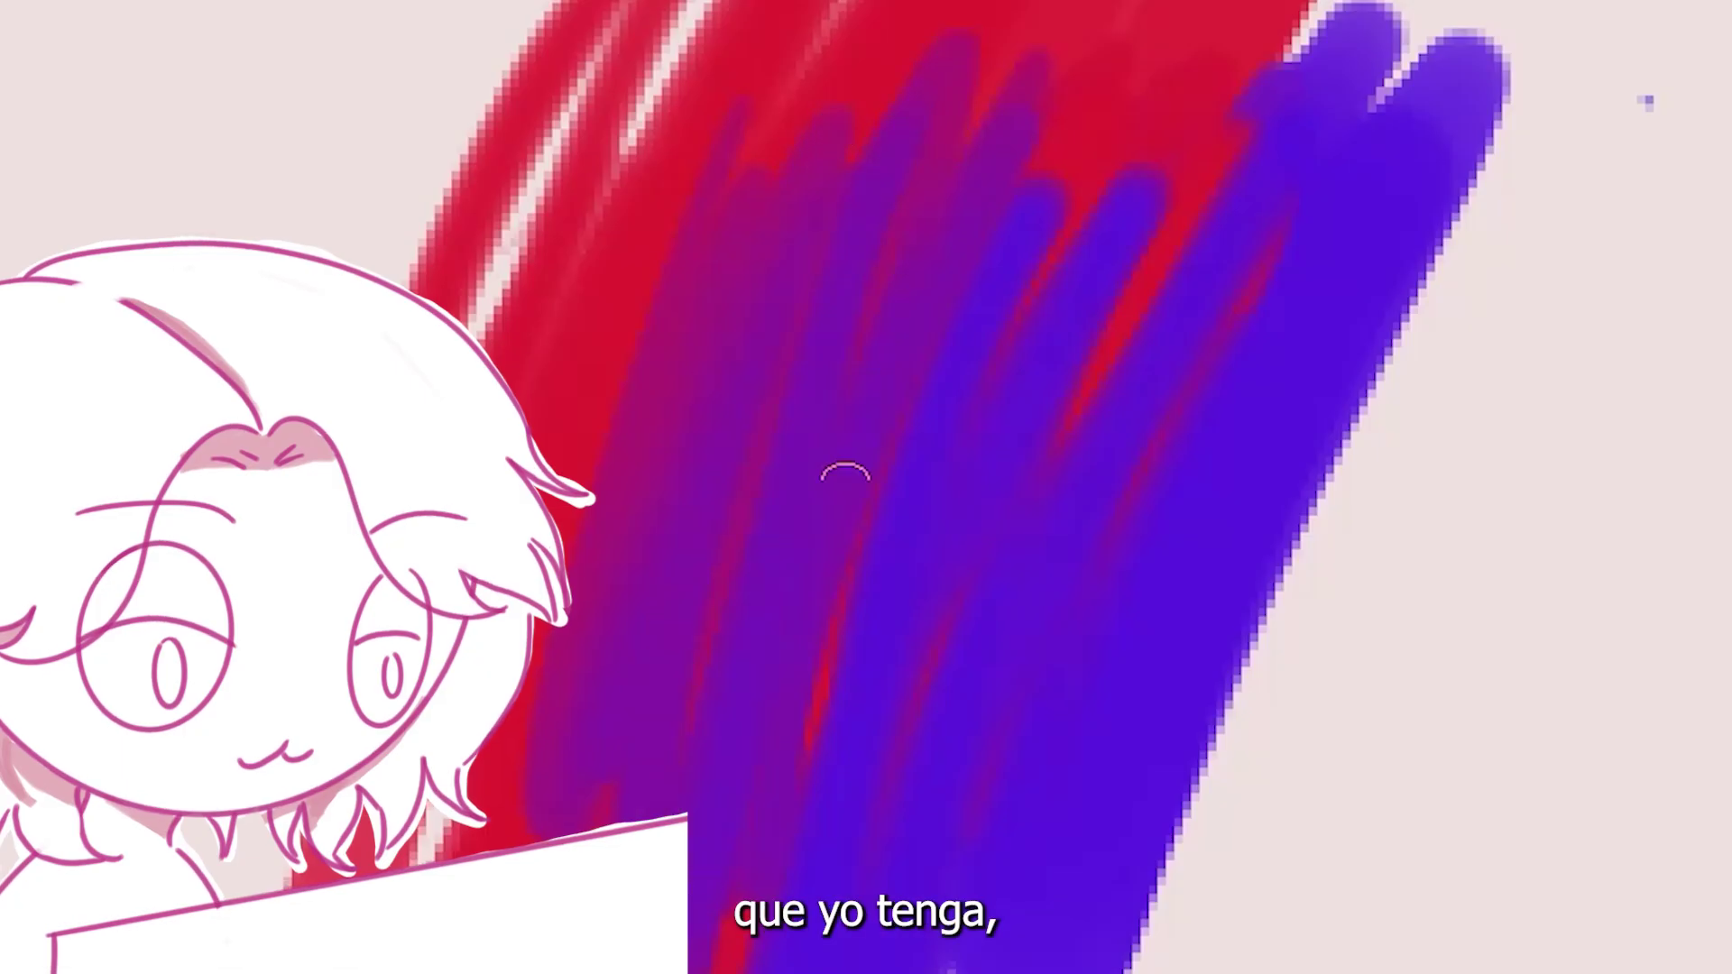
# Smear more red down into the violet-blue in the middle of the swatch using the third colour mixing mode
pyautogui.moveTo(845, 487); pyautogui.dragTo(956, 410)
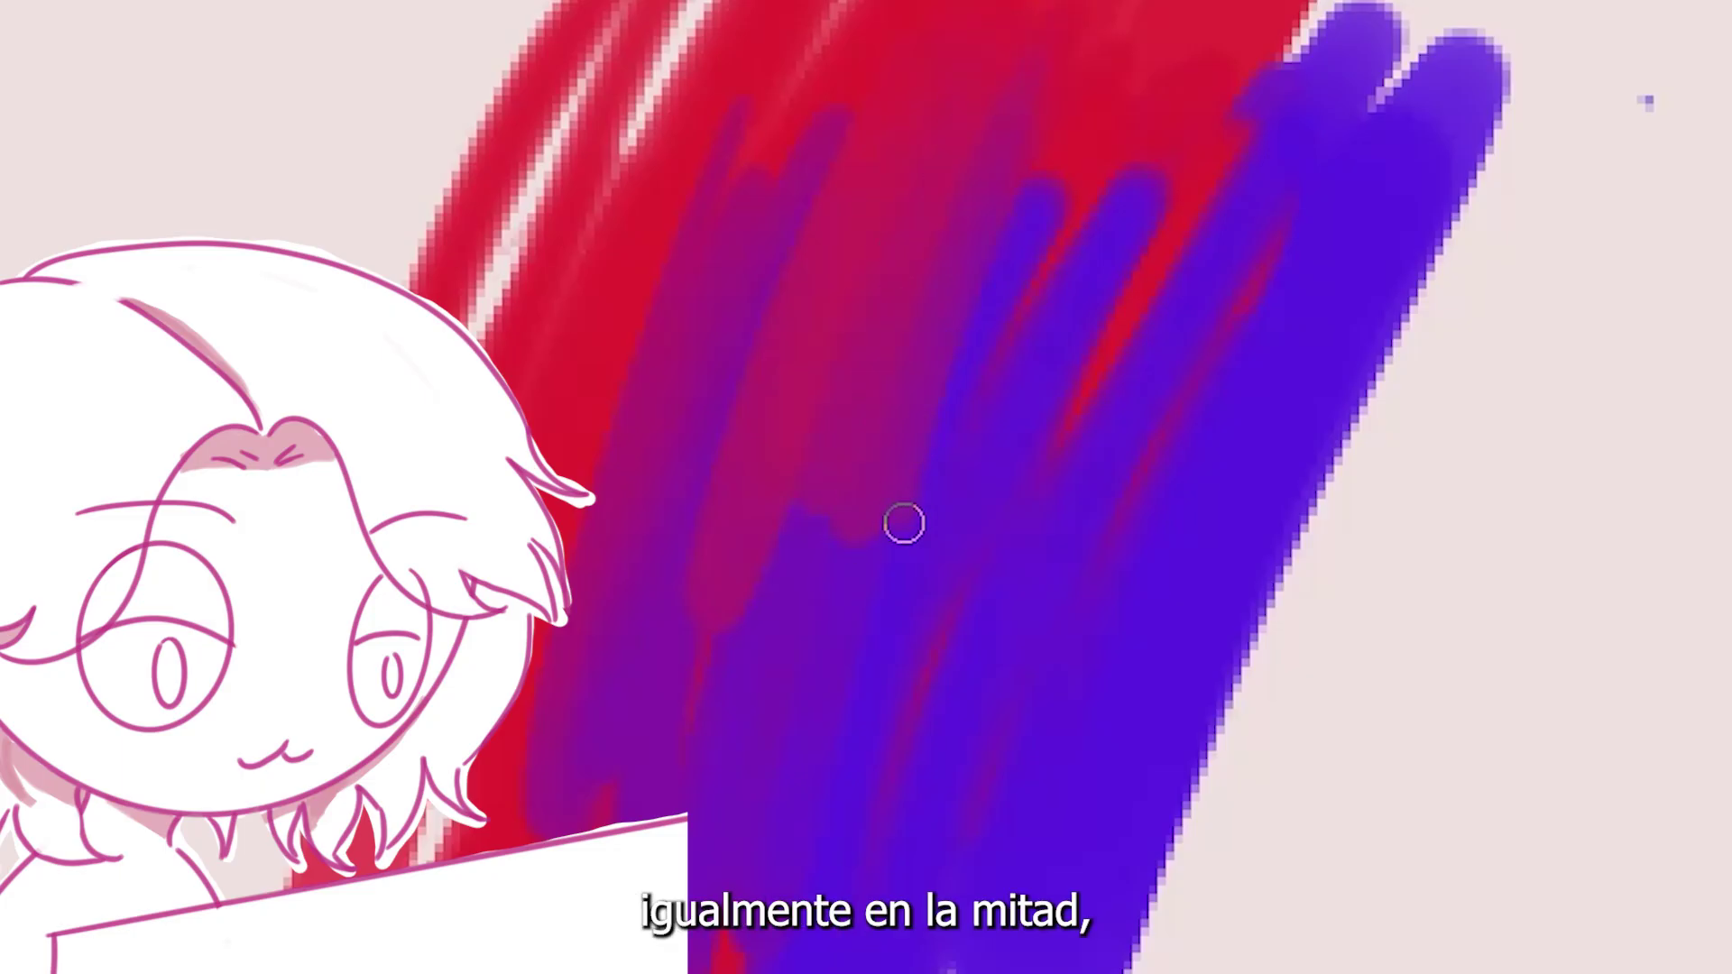
pyautogui.moveTo(986, 388); pyautogui.dragTo(965, 476)
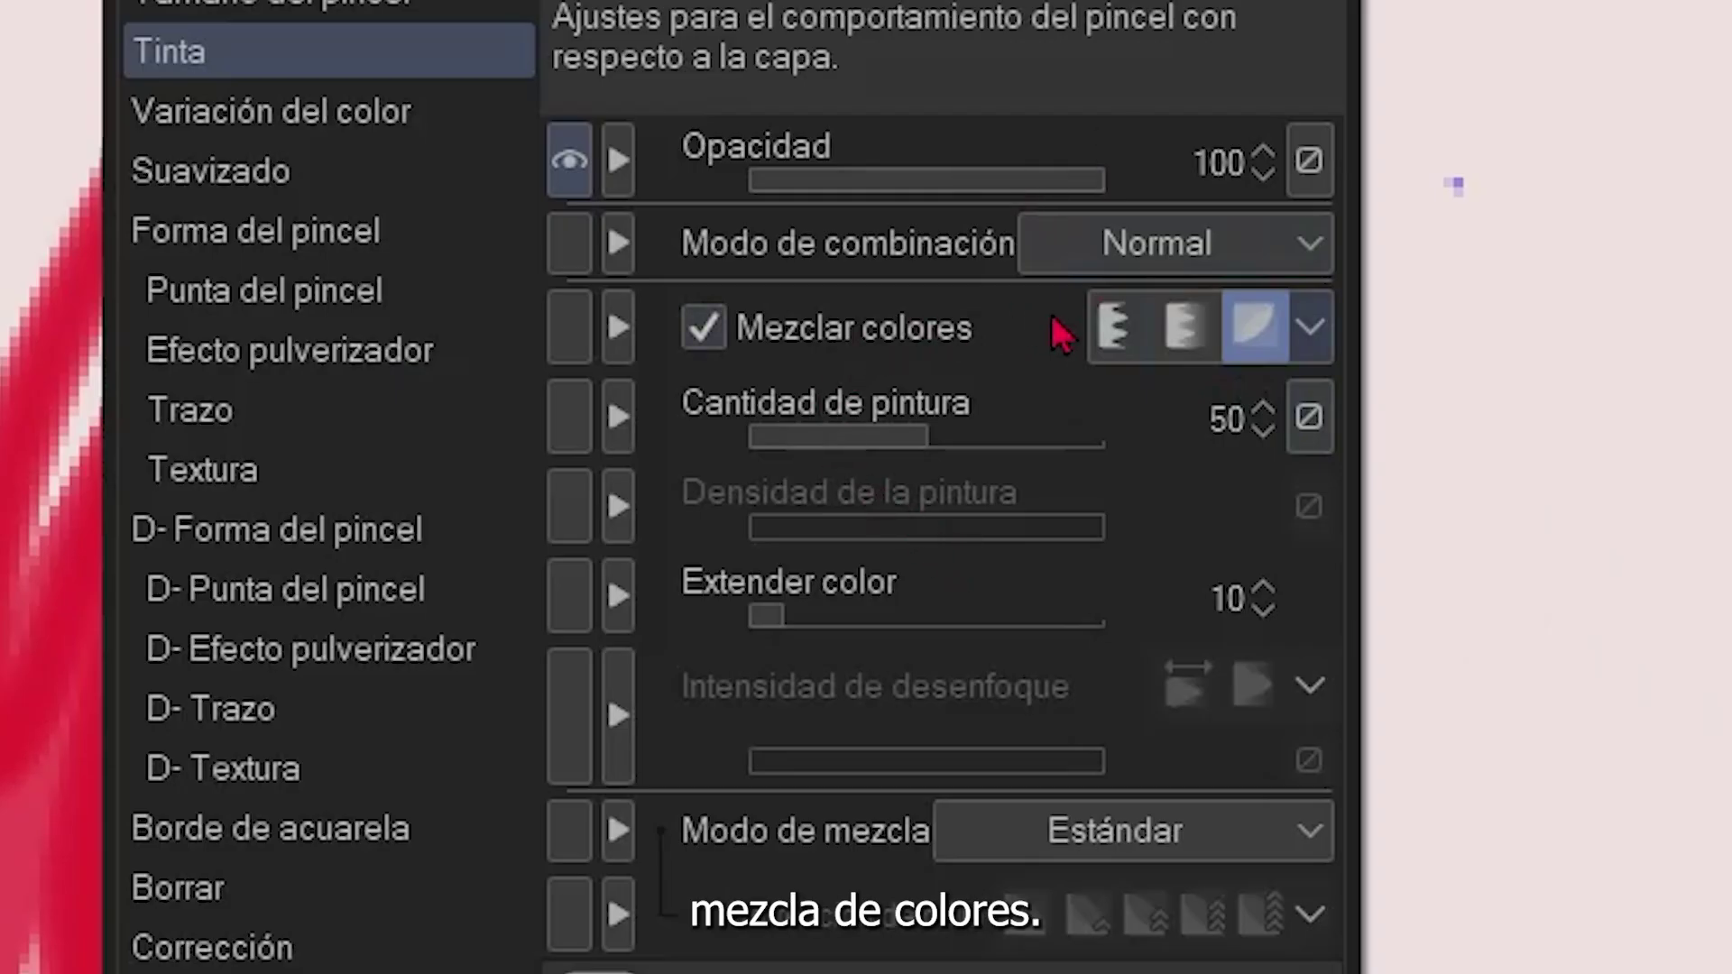
# Return G 3 to the first colour mixing mode, set its paint amount to 54, and test it with short red strokes beside the swatch
pyautogui.click(1108, 339)
pyautogui.click(1207, 339)
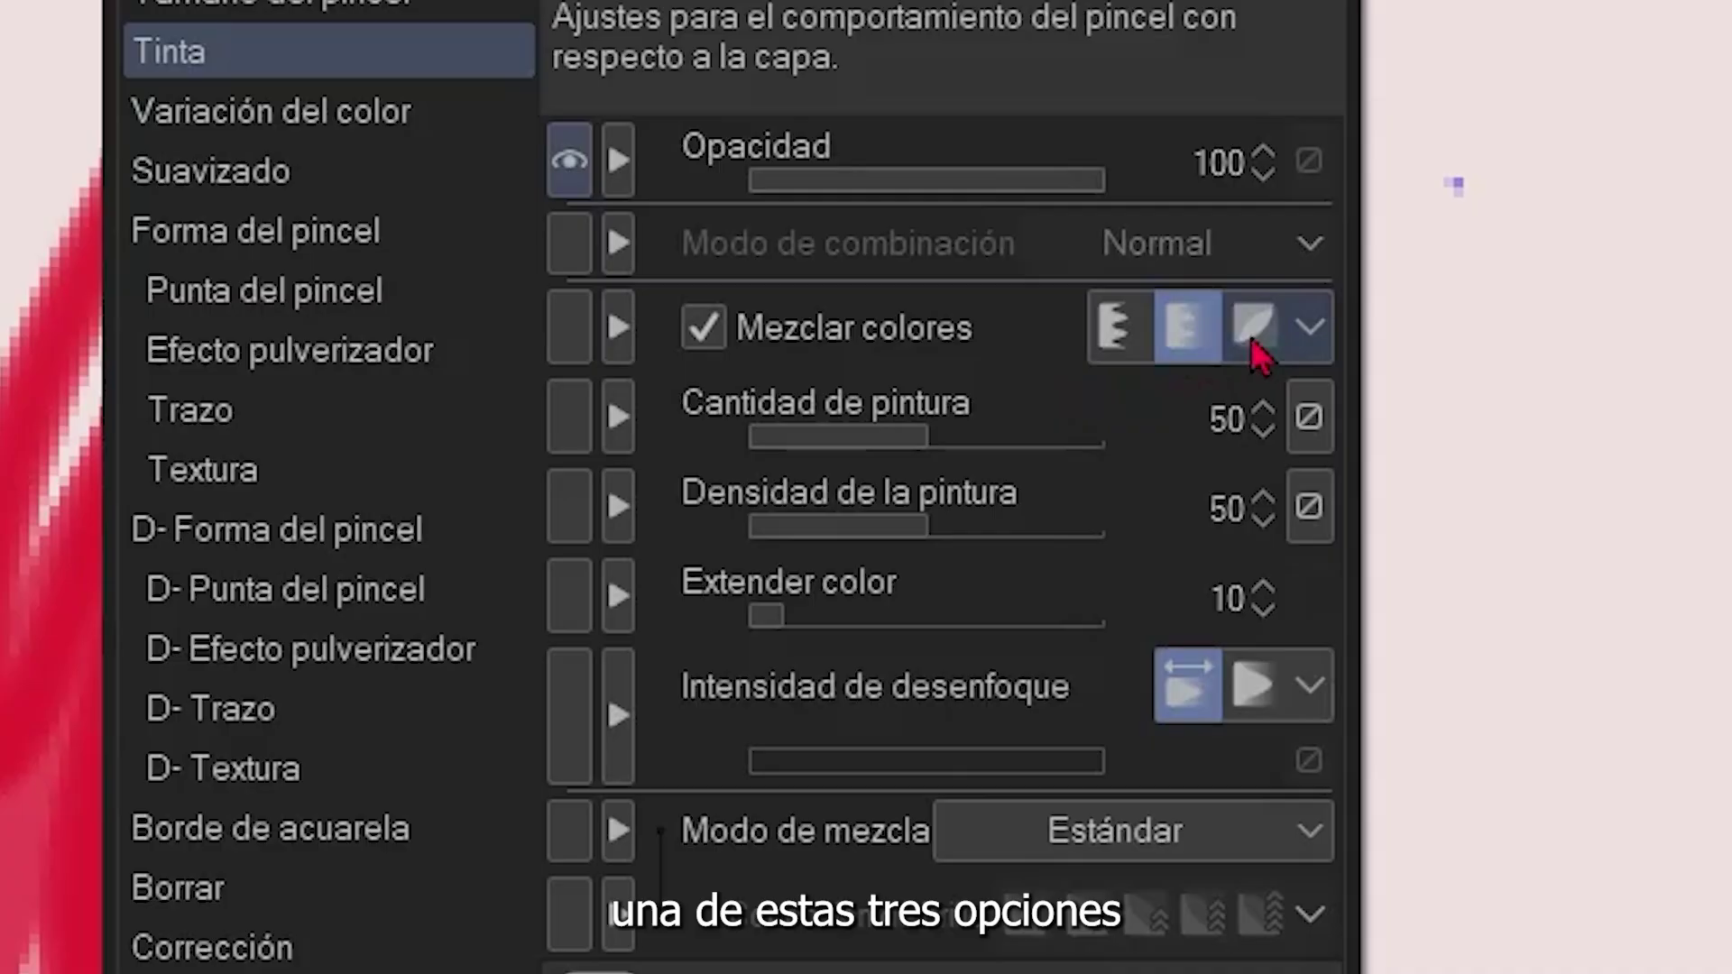
pyautogui.click(1250, 337)
pyautogui.click(1136, 339)
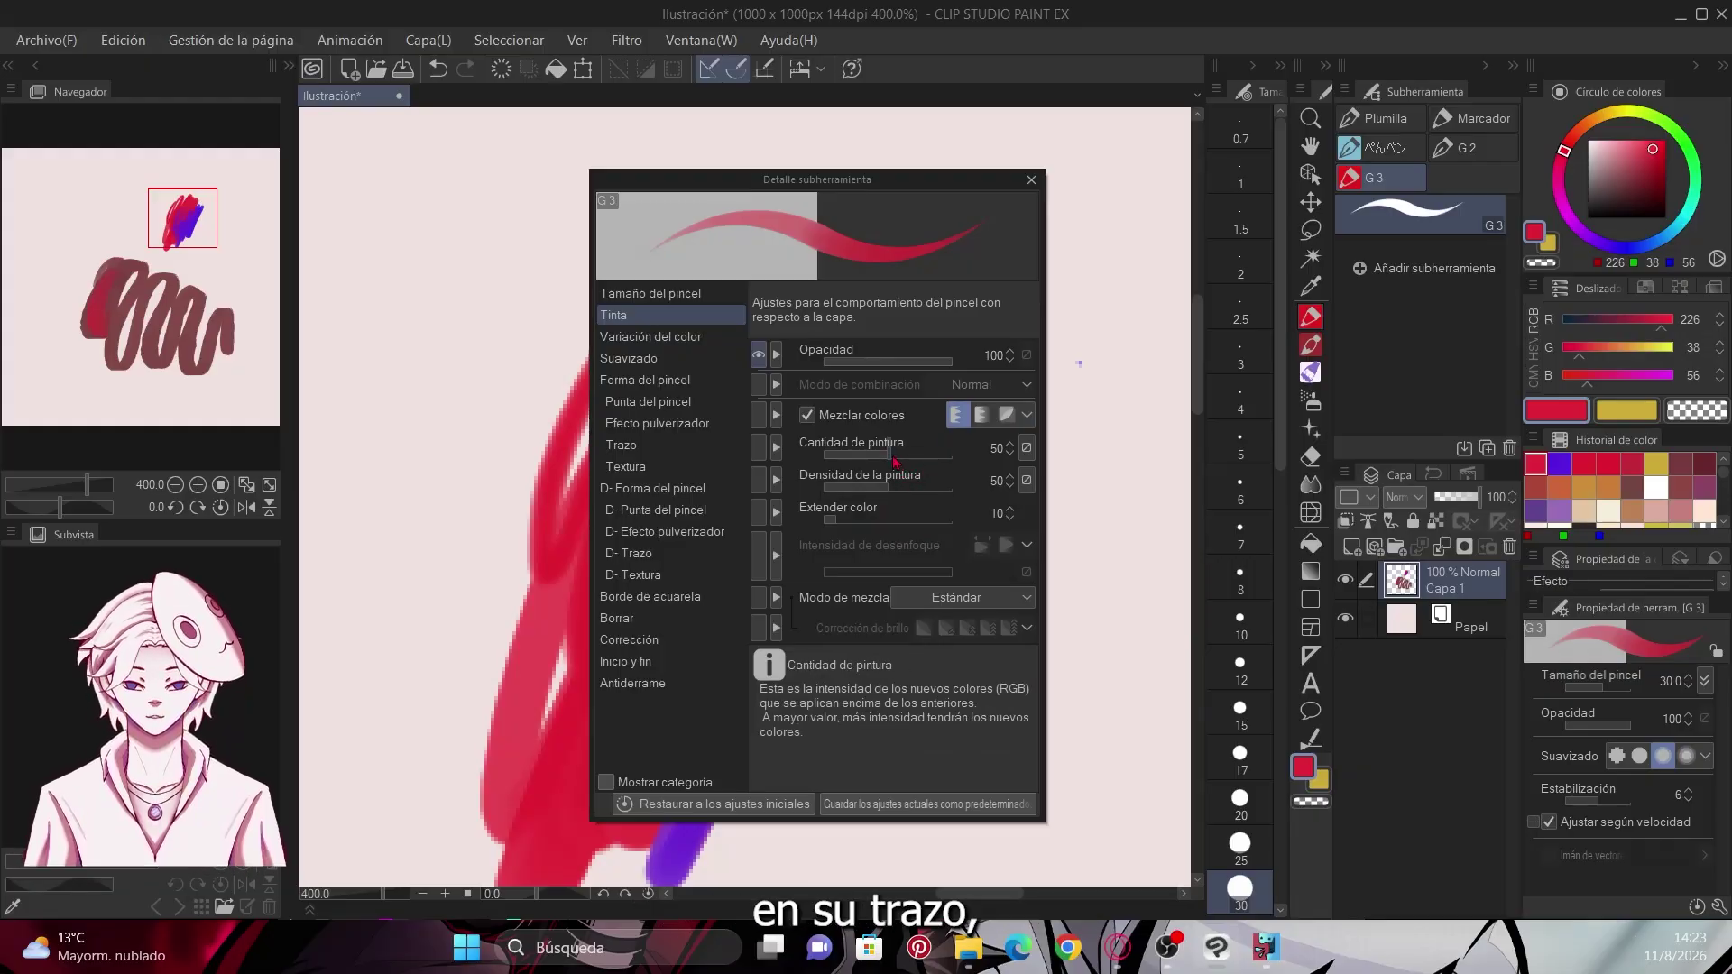
pyautogui.click(943, 453)
pyautogui.moveTo(944, 453); pyautogui.dragTo(893, 454)
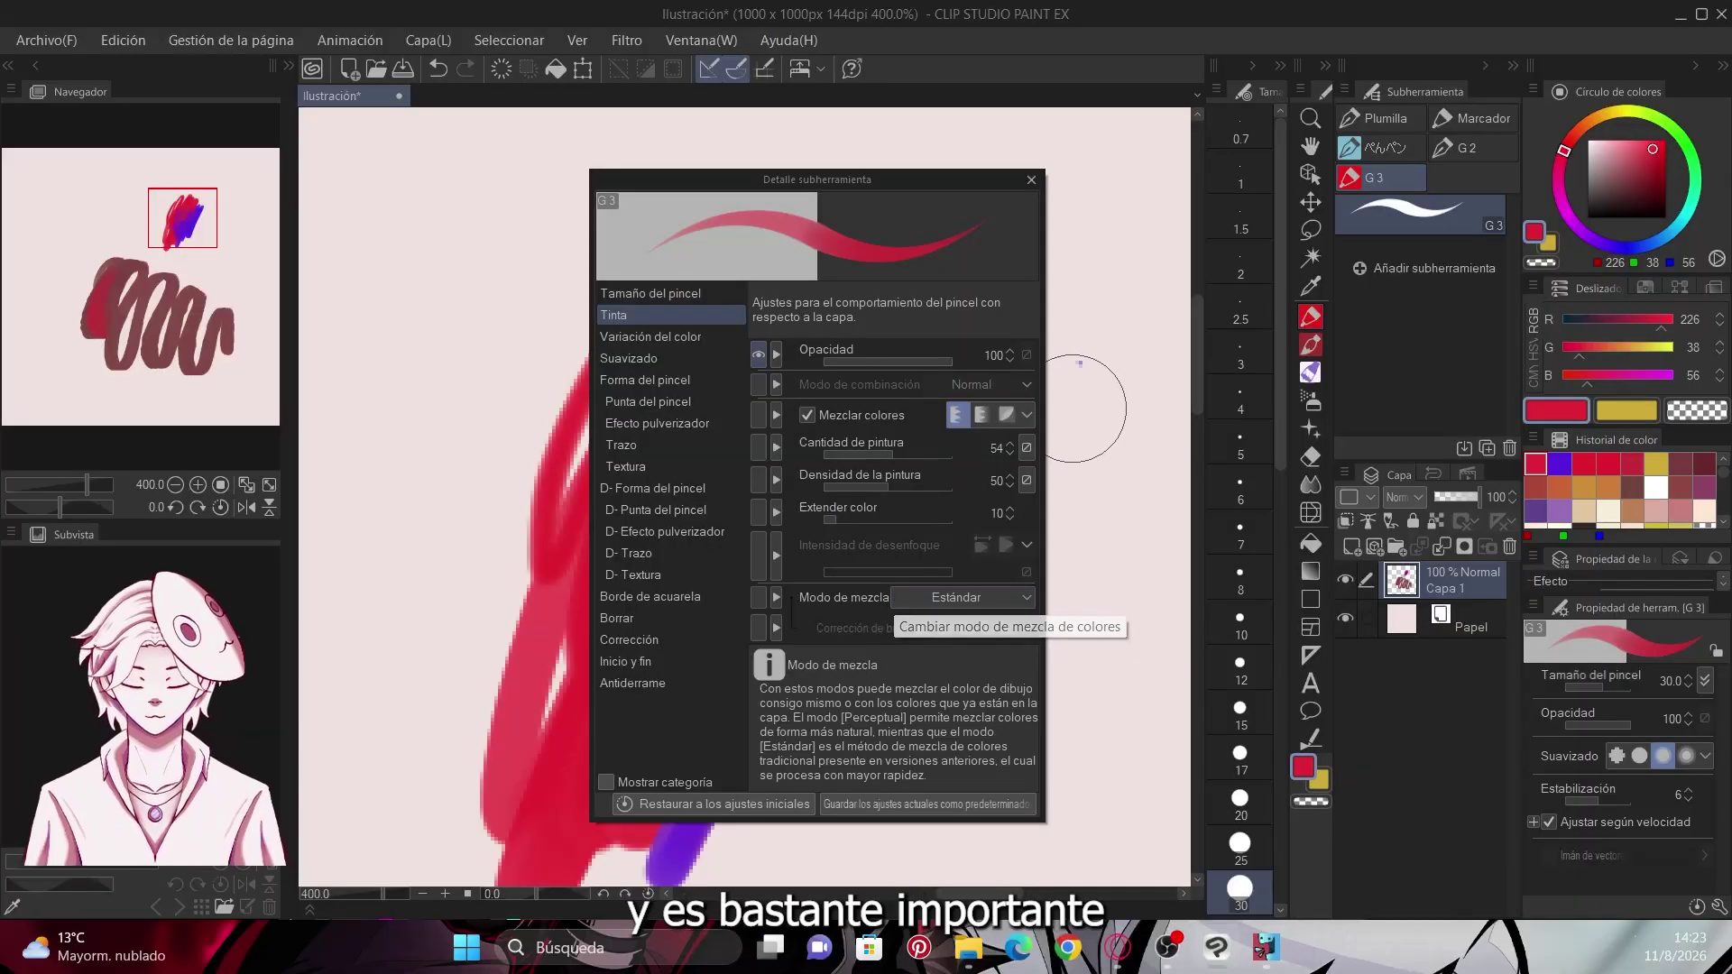
pyautogui.moveTo(1127, 306); pyautogui.dragTo(1113, 466)
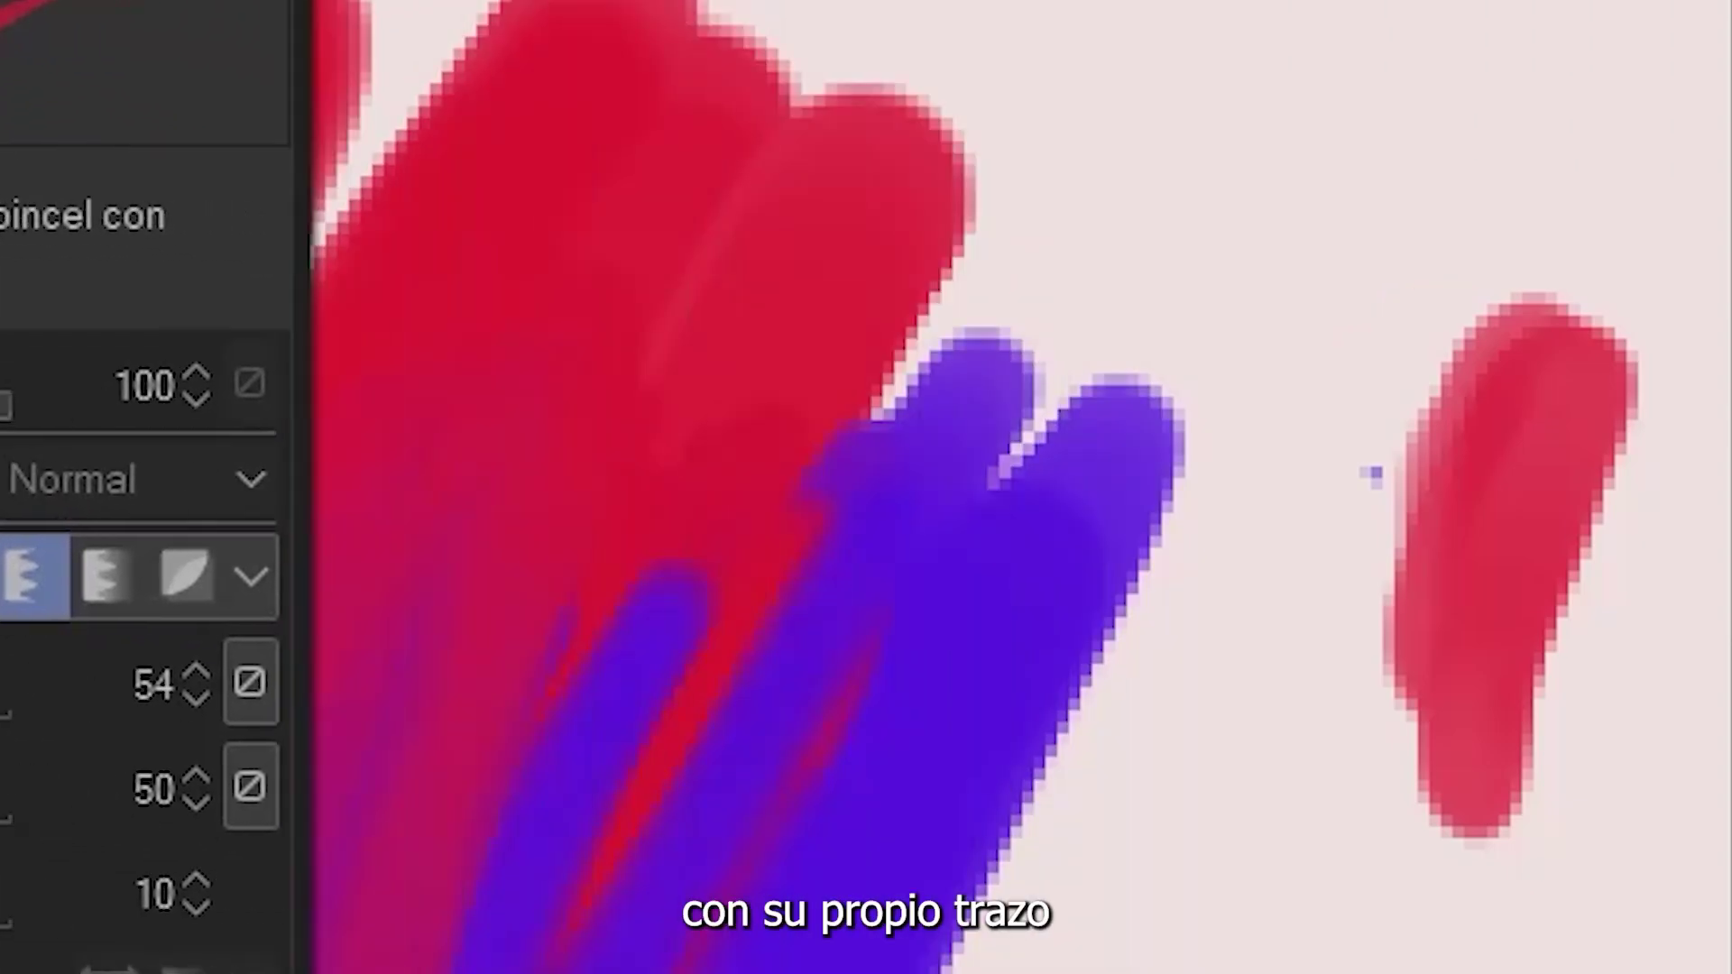
pyautogui.moveTo(1240, 703)
pyautogui.mouseDown()
pyautogui.moveTo(1206, 757)
pyautogui.moveTo(1274, 904)
pyautogui.moveTo(1411, 746)
pyautogui.mouseUp()
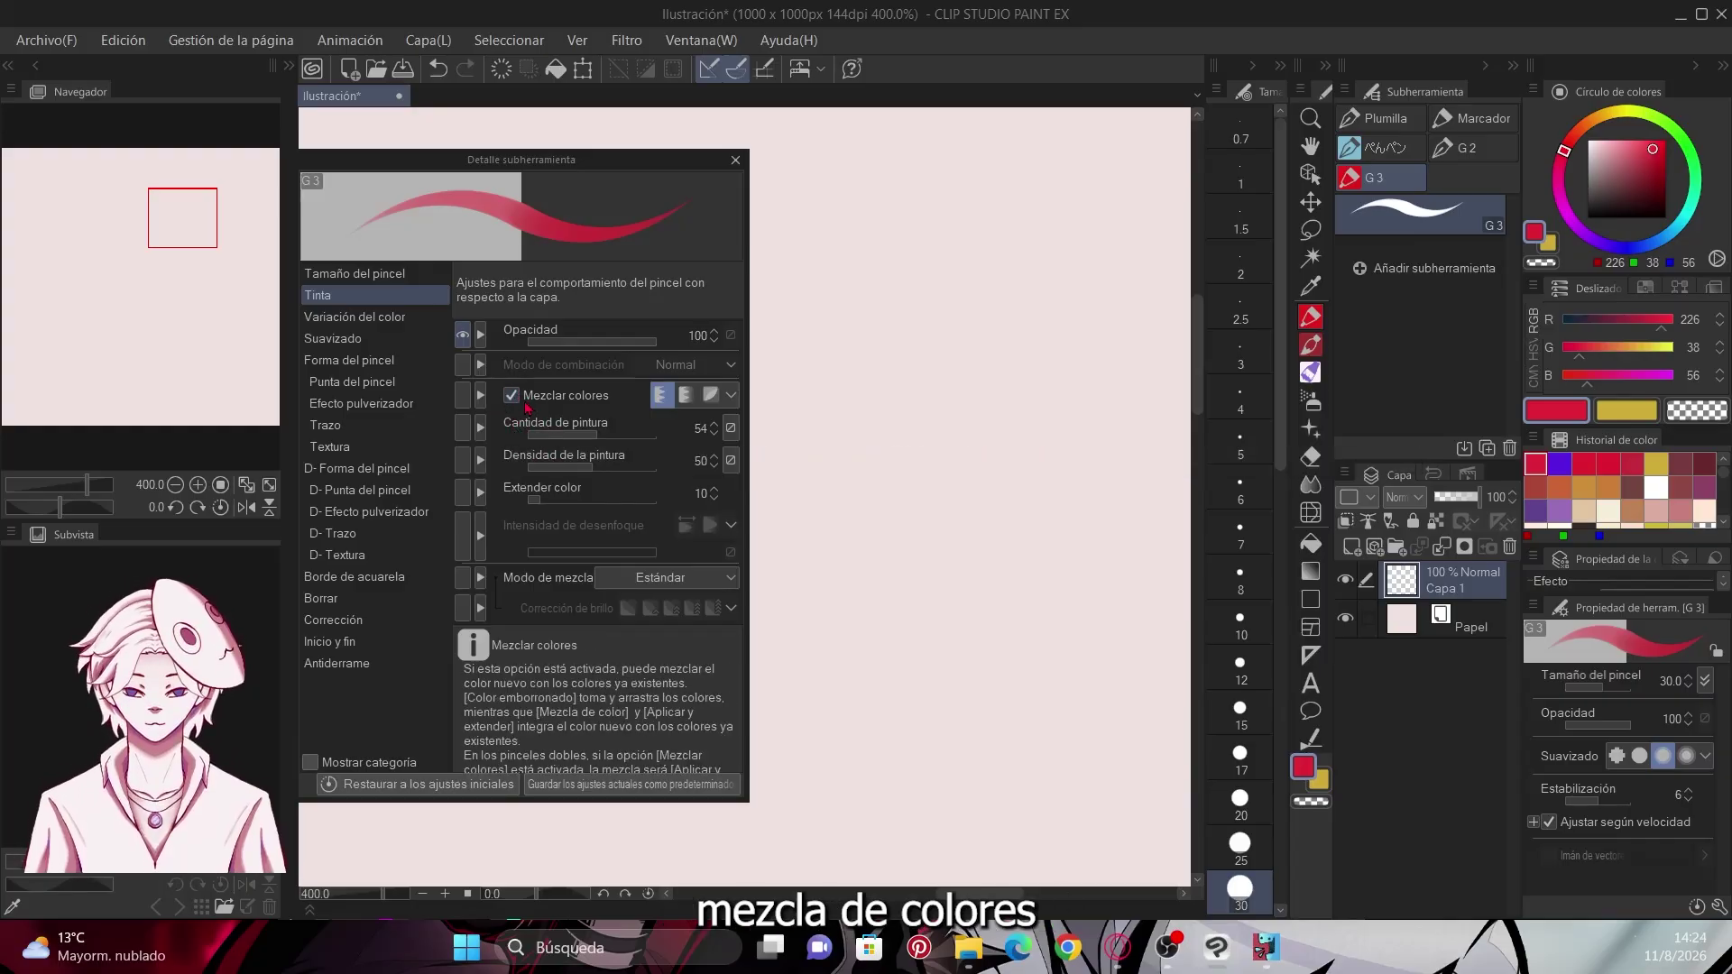
# Turn off G 3's colour mixing and test brush tip colour change at hue 169 with a multicoloured zigzag beside the red scribble
pyautogui.click(512, 397)
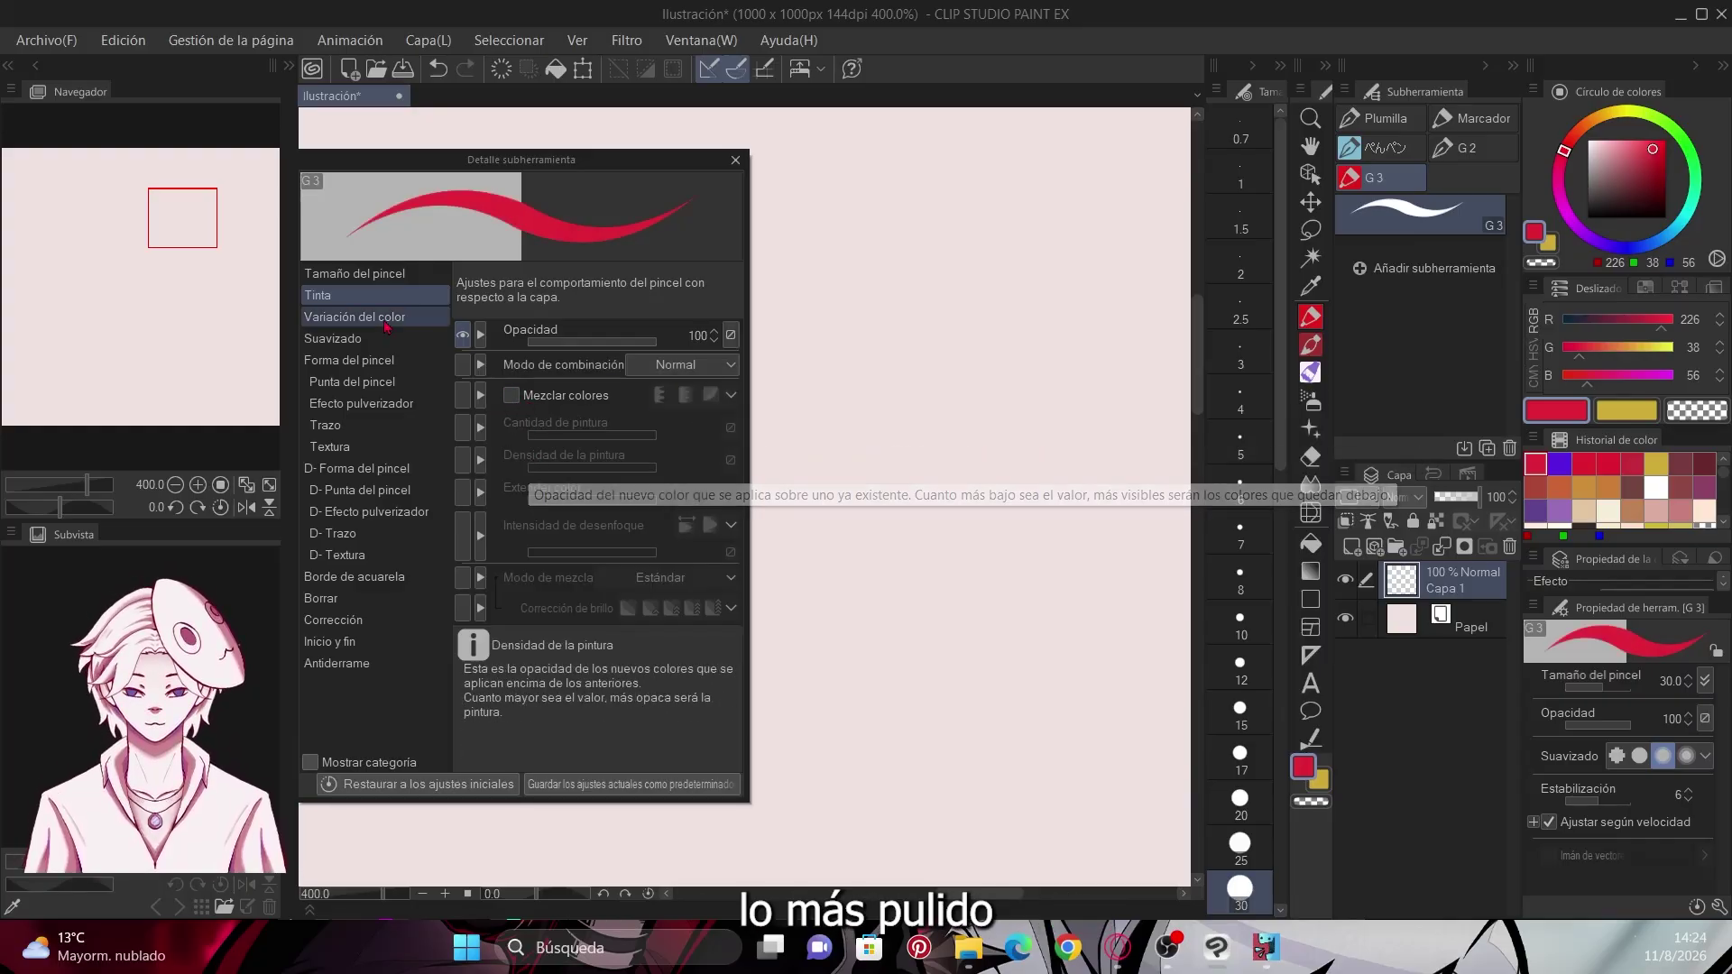
pyautogui.click(354, 317)
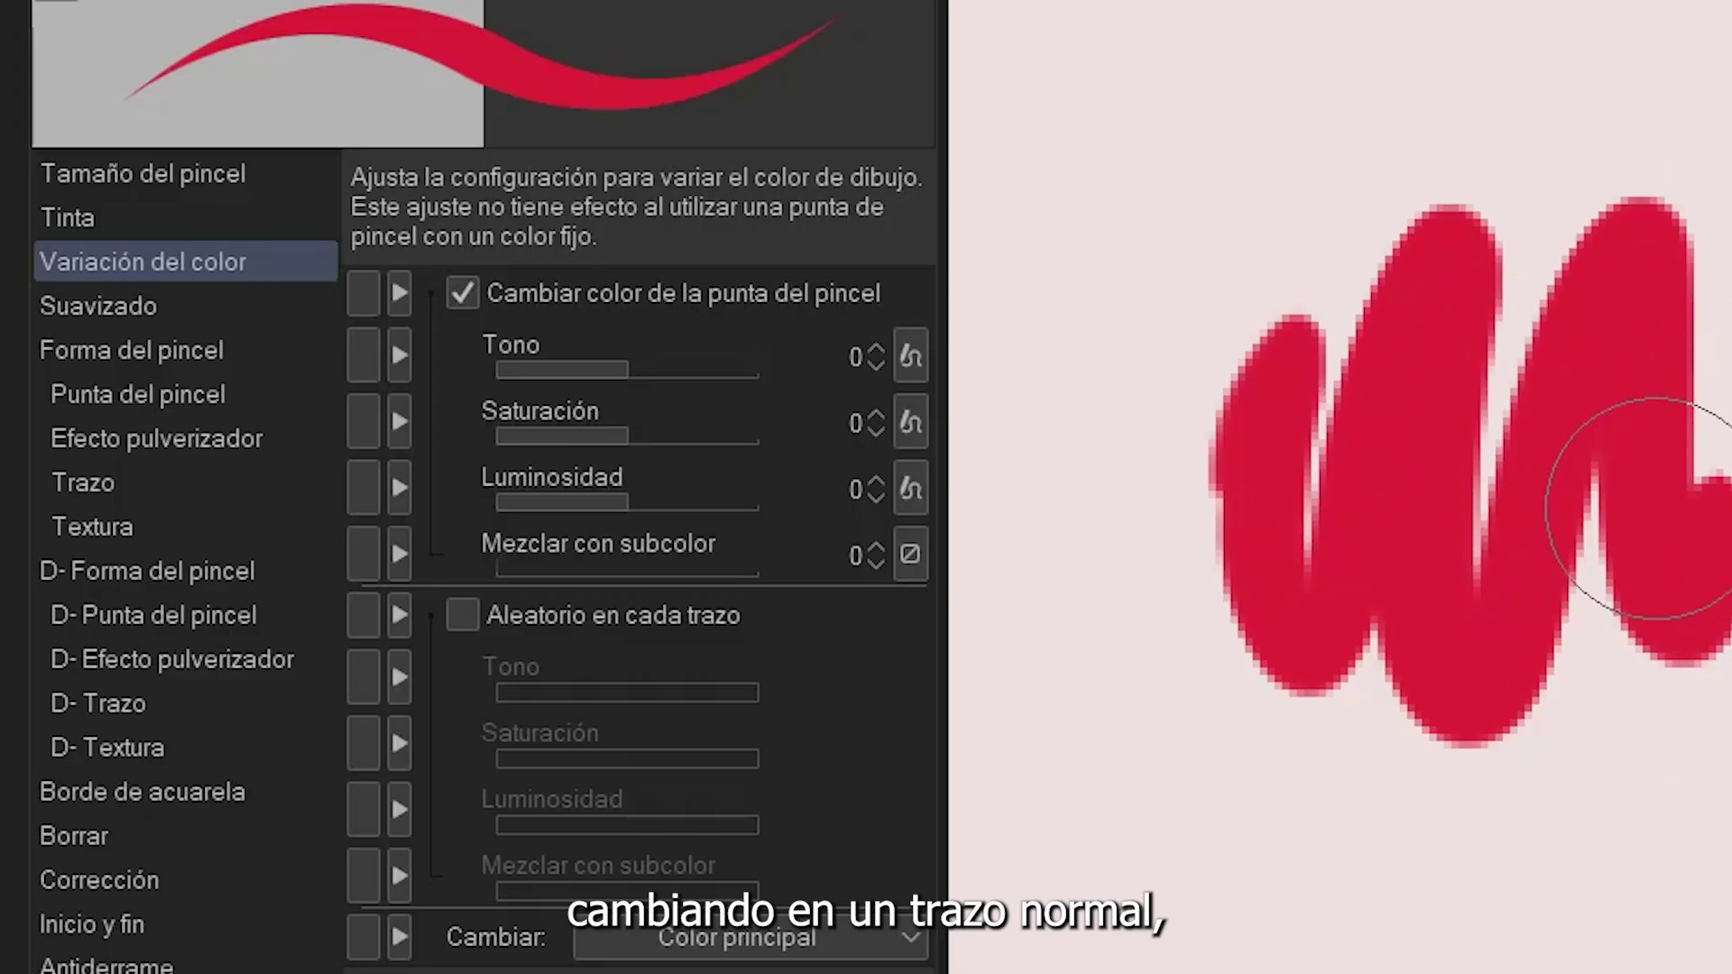
pyautogui.moveTo(637, 372); pyautogui.dragTo(688, 371)
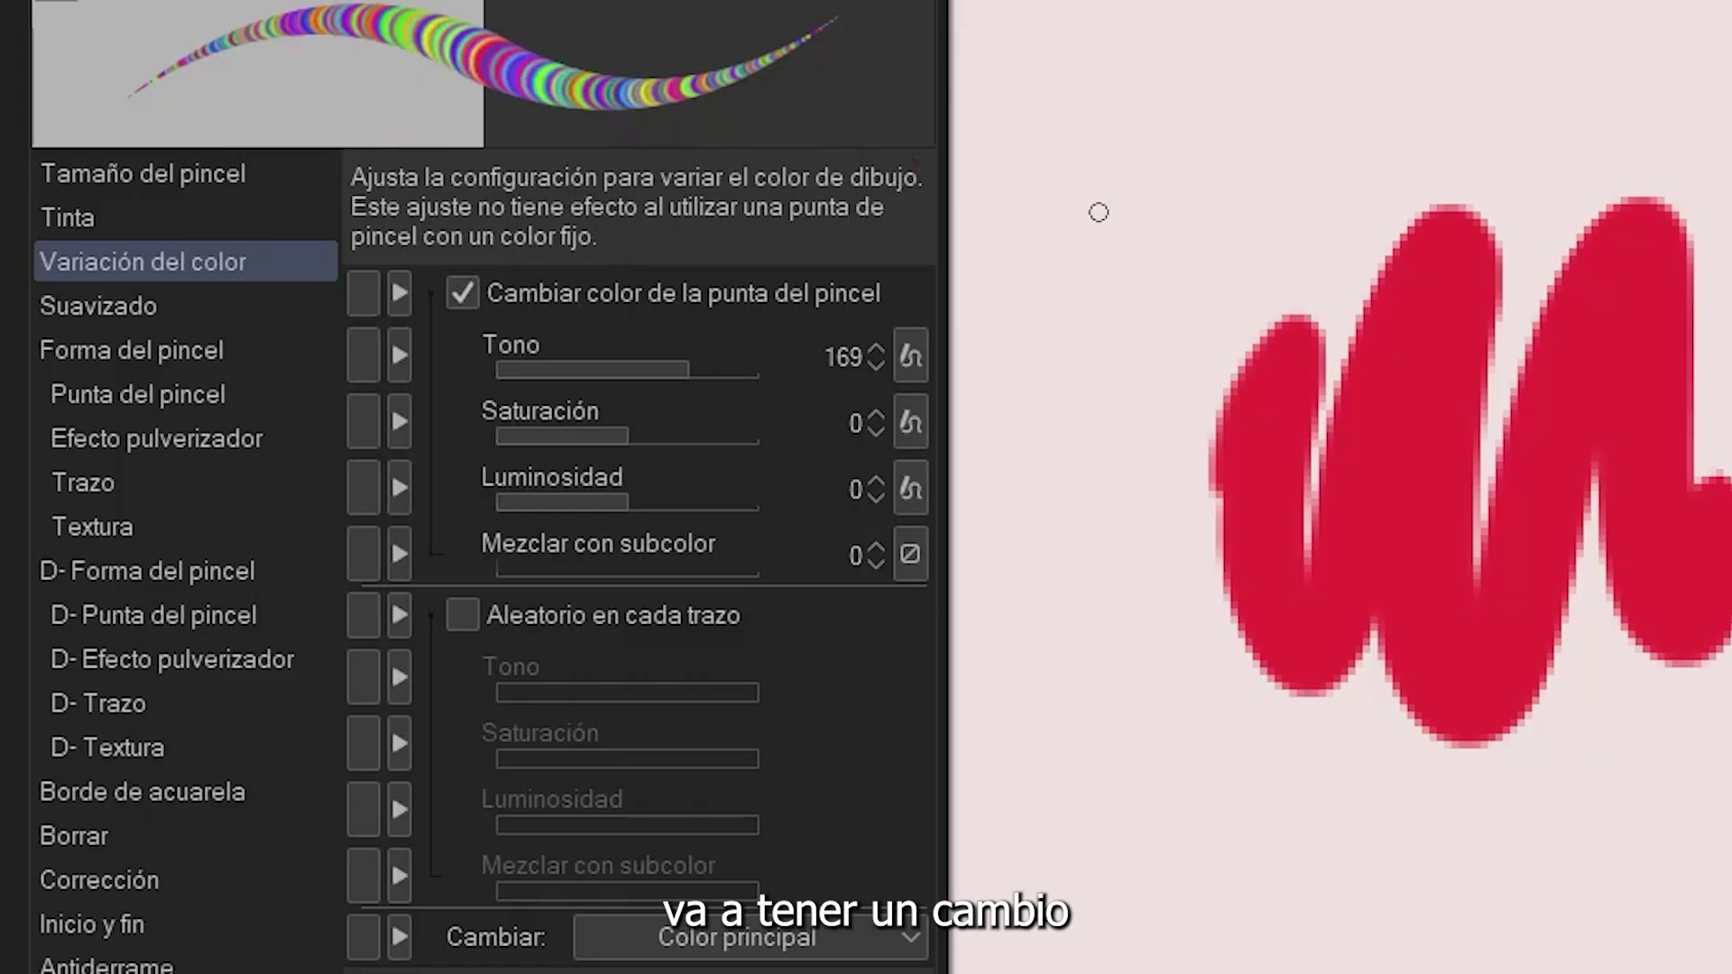
pyautogui.moveTo(1172, 145)
pyautogui.mouseDown()
pyautogui.moveTo(1151, 491)
pyautogui.moveTo(1005, 529)
pyautogui.mouseUp()
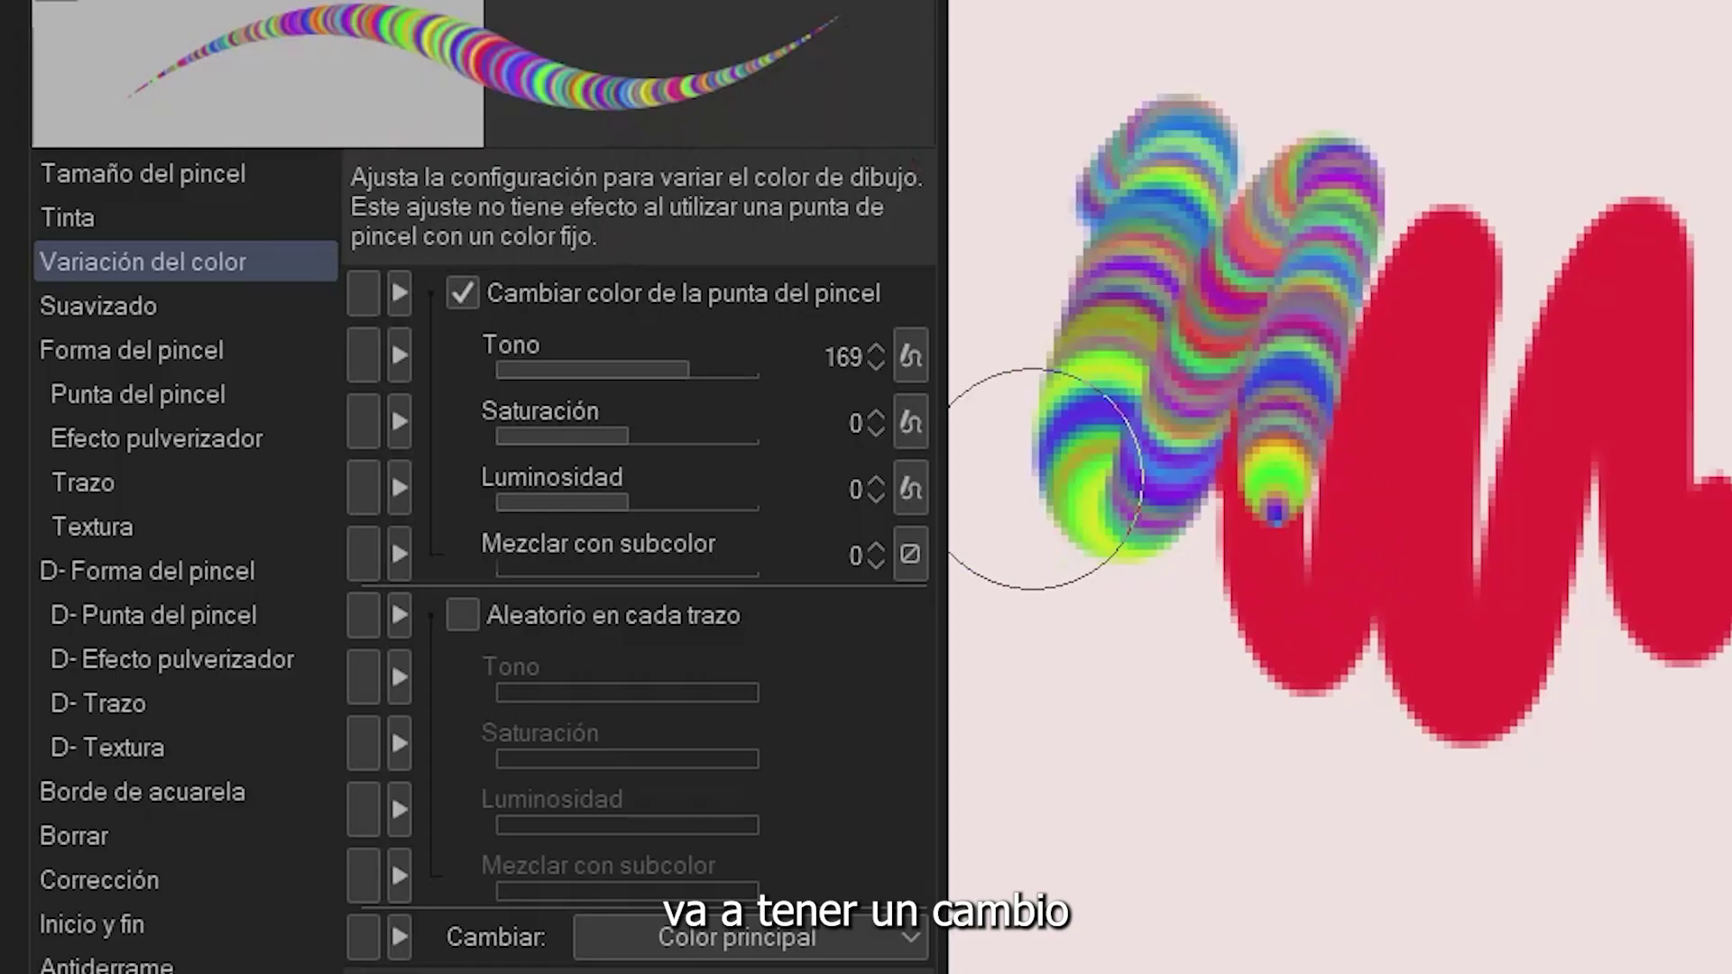
# Set the brush tip colour variation to hue 23, saturation -3 and luminosity -15
pyautogui.moveTo(683, 372); pyautogui.dragTo(638, 385)
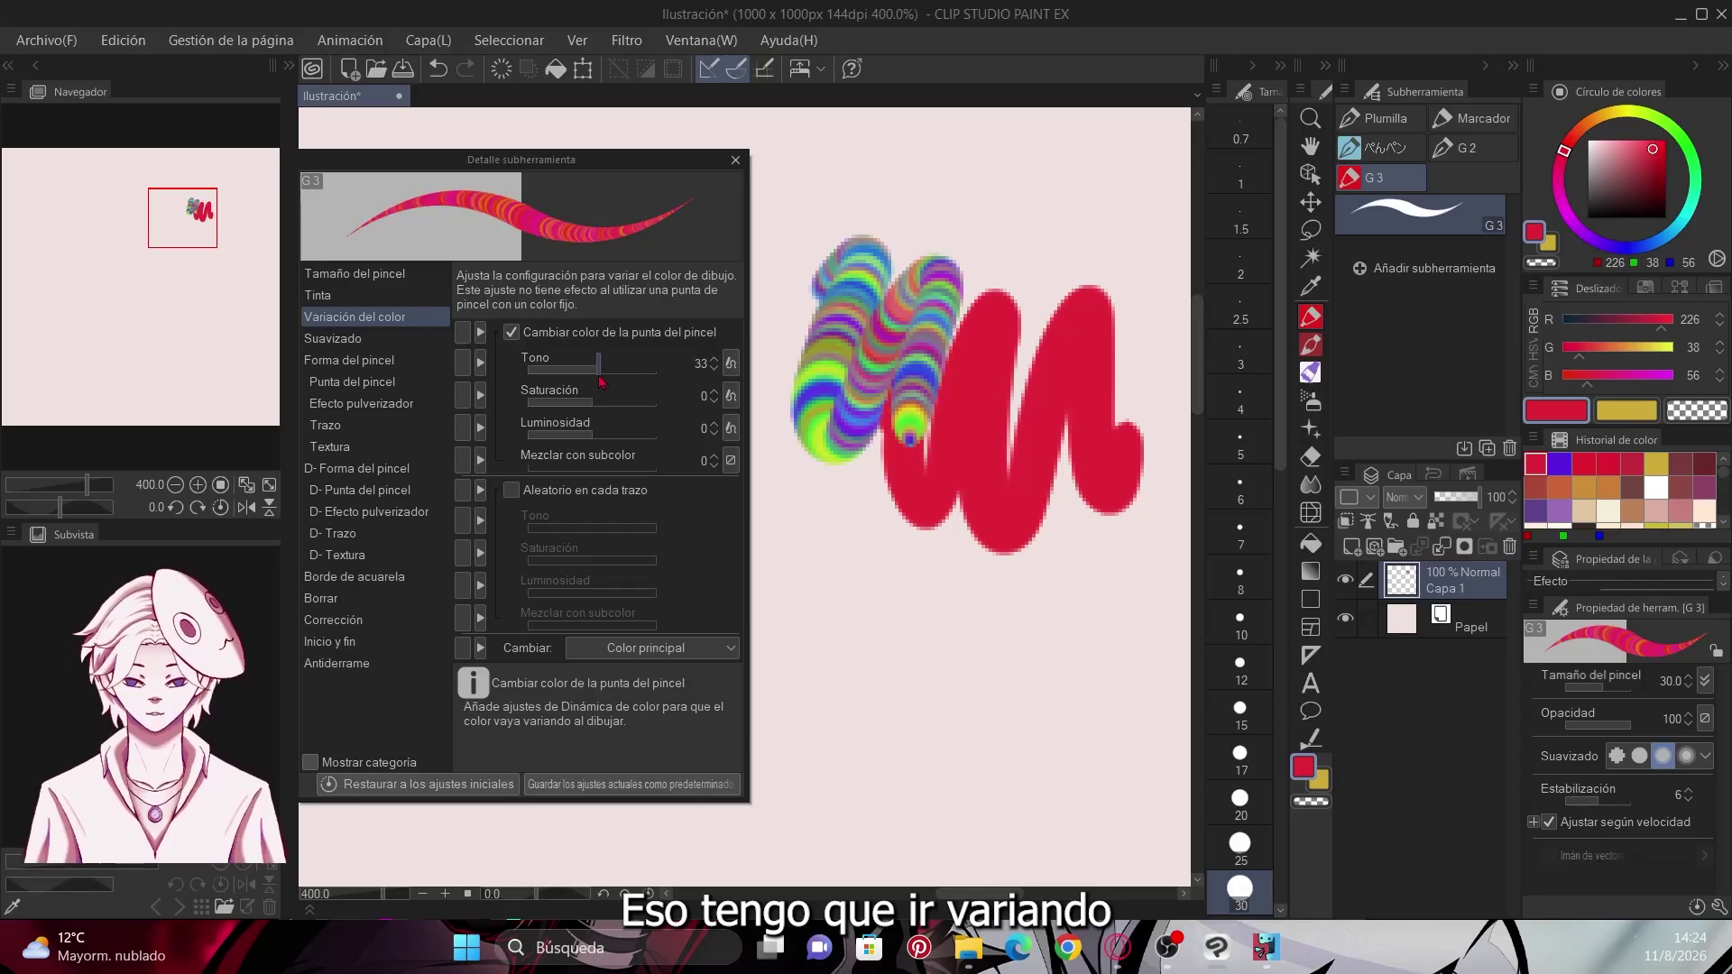
pyautogui.moveTo(600, 379); pyautogui.dragTo(596, 375)
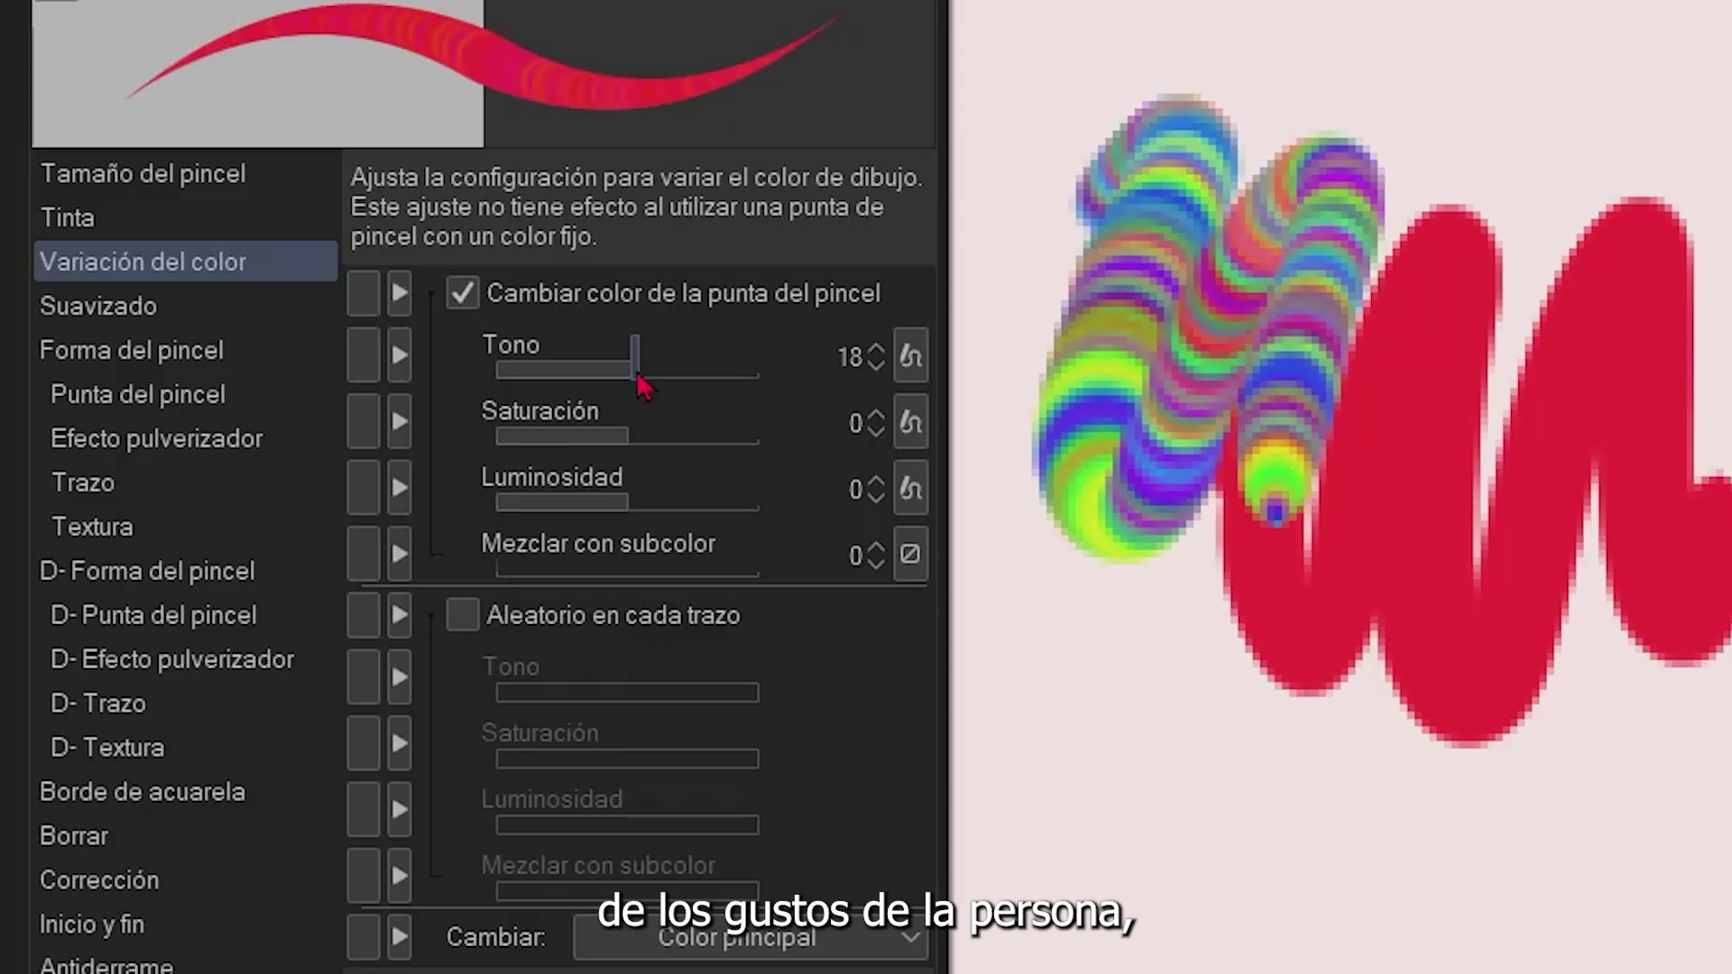
pyautogui.moveTo(627, 448); pyautogui.dragTo(612, 437)
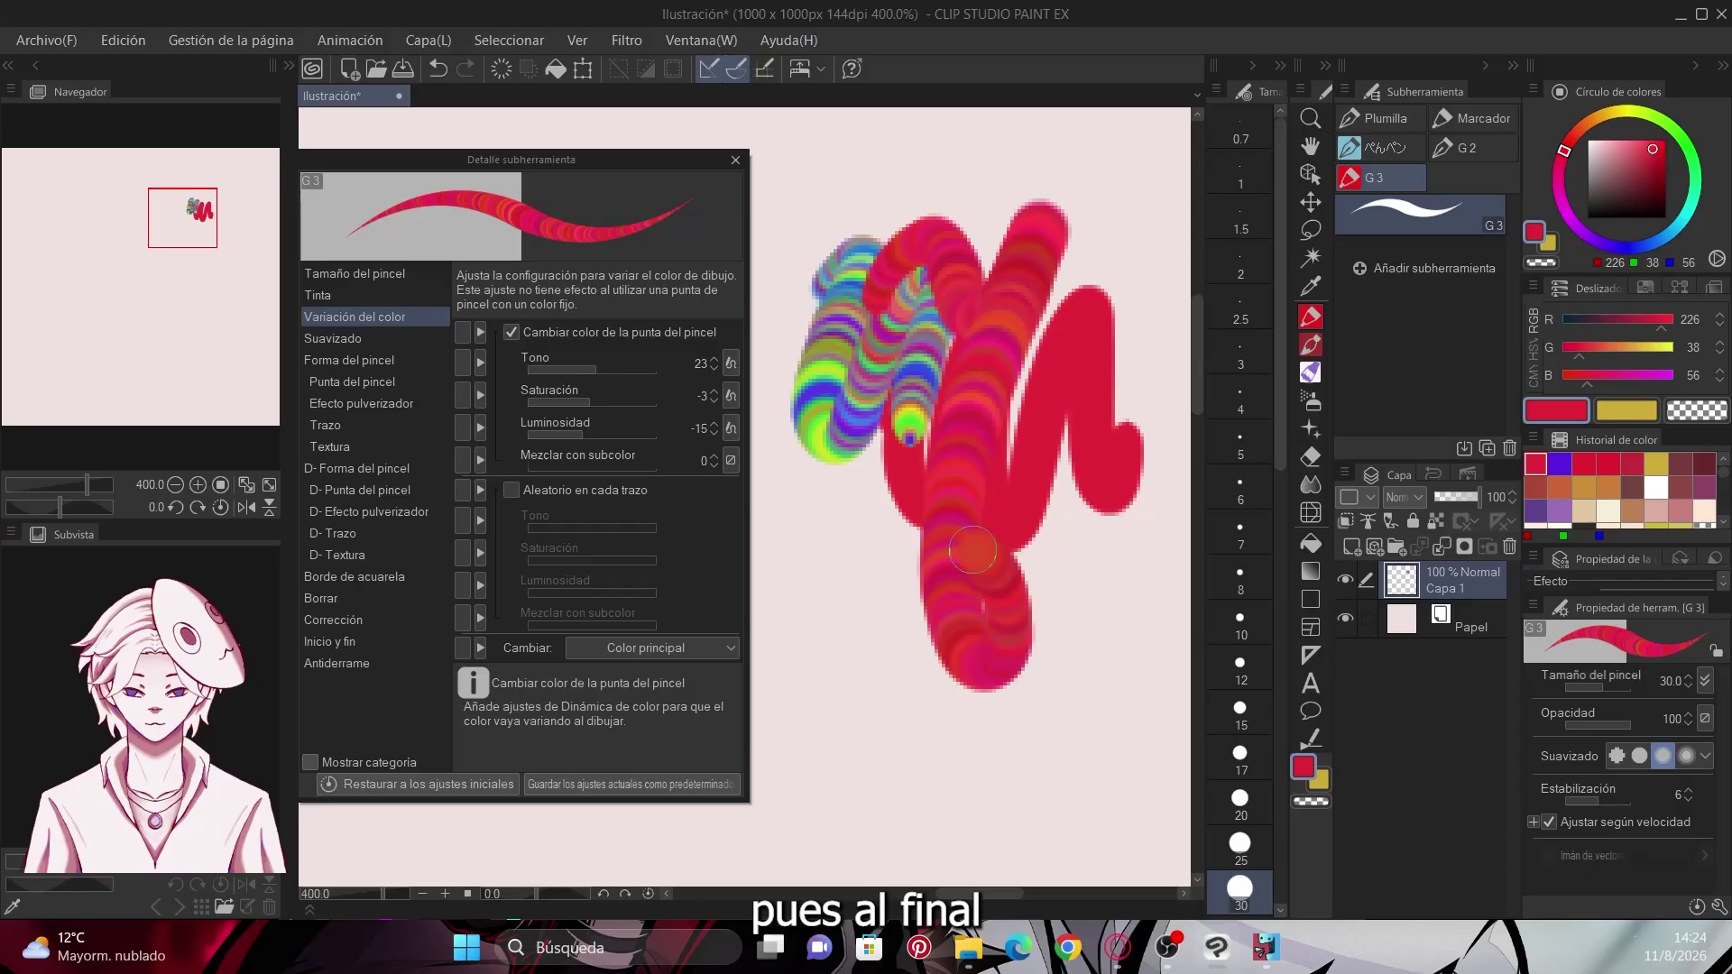
# Cover the earlier scribbles with dense, curling red-toned strokes to test the brush tip colour variation
pyautogui.moveTo(1395, 889)
pyautogui.mouseDown()
pyautogui.moveTo(1263, 781)
pyautogui.moveTo(1281, 722)
pyautogui.moveTo(1537, 683)
pyautogui.mouseUp()
pyautogui.moveTo(1098, 586)
pyautogui.mouseDown()
pyautogui.moveTo(962, 136)
pyautogui.moveTo(857, 425)
pyautogui.moveTo(609, 144)
pyautogui.moveTo(723, 174)
pyautogui.moveTo(368, 213)
pyautogui.moveTo(542, 78)
pyautogui.moveTo(577, 117)
pyautogui.mouseUp()
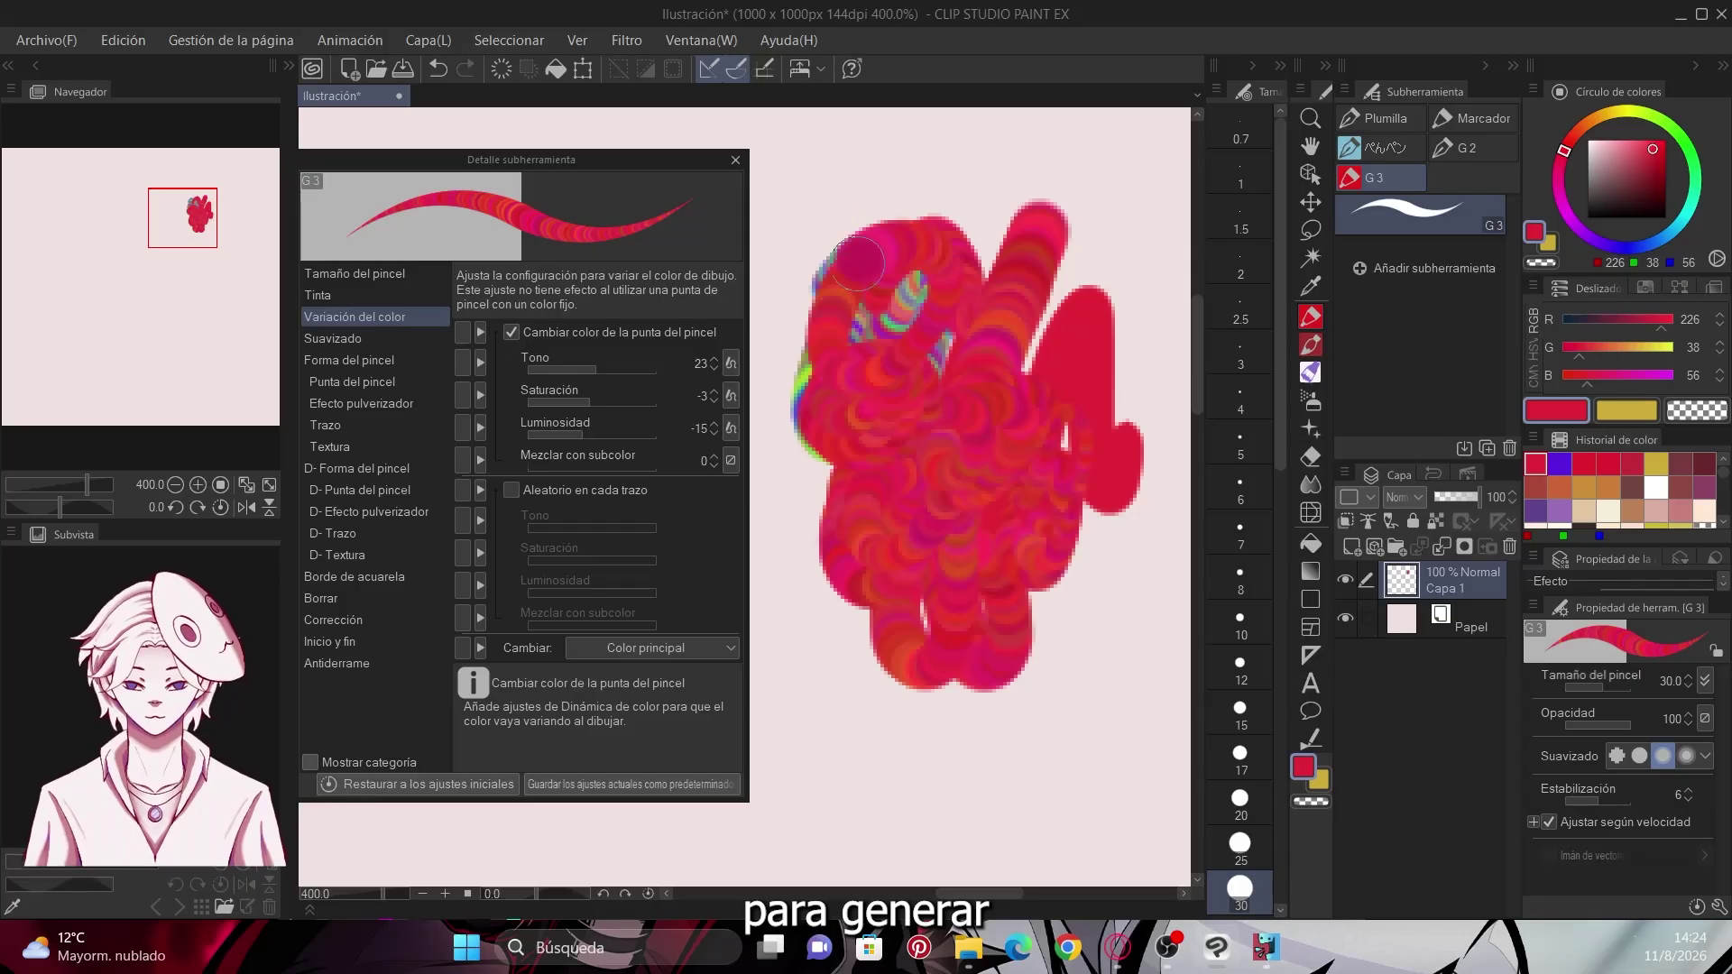
pyautogui.moveTo(857, 262); pyautogui.dragTo(918, 295)
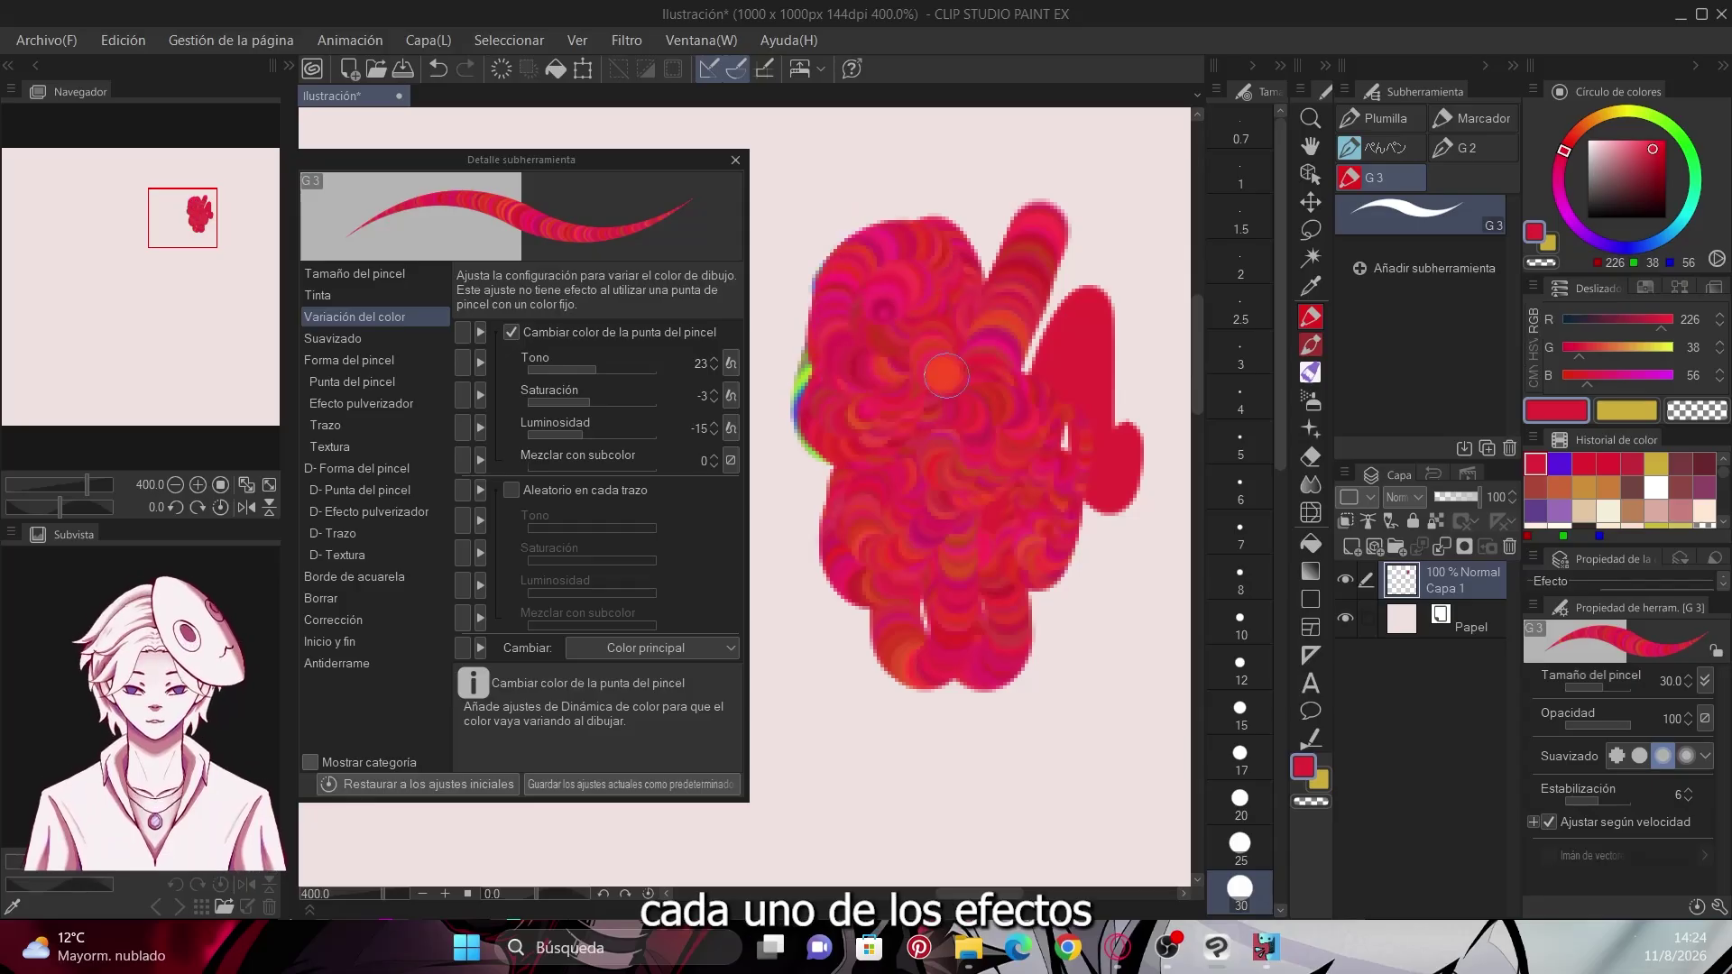
pyautogui.moveTo(945, 376); pyautogui.dragTo(985, 340)
pyautogui.moveTo(1082, 574)
pyautogui.mouseDown()
pyautogui.moveTo(1041, 651)
pyautogui.moveTo(1118, 564)
pyautogui.moveTo(1109, 604)
pyautogui.mouseUp()
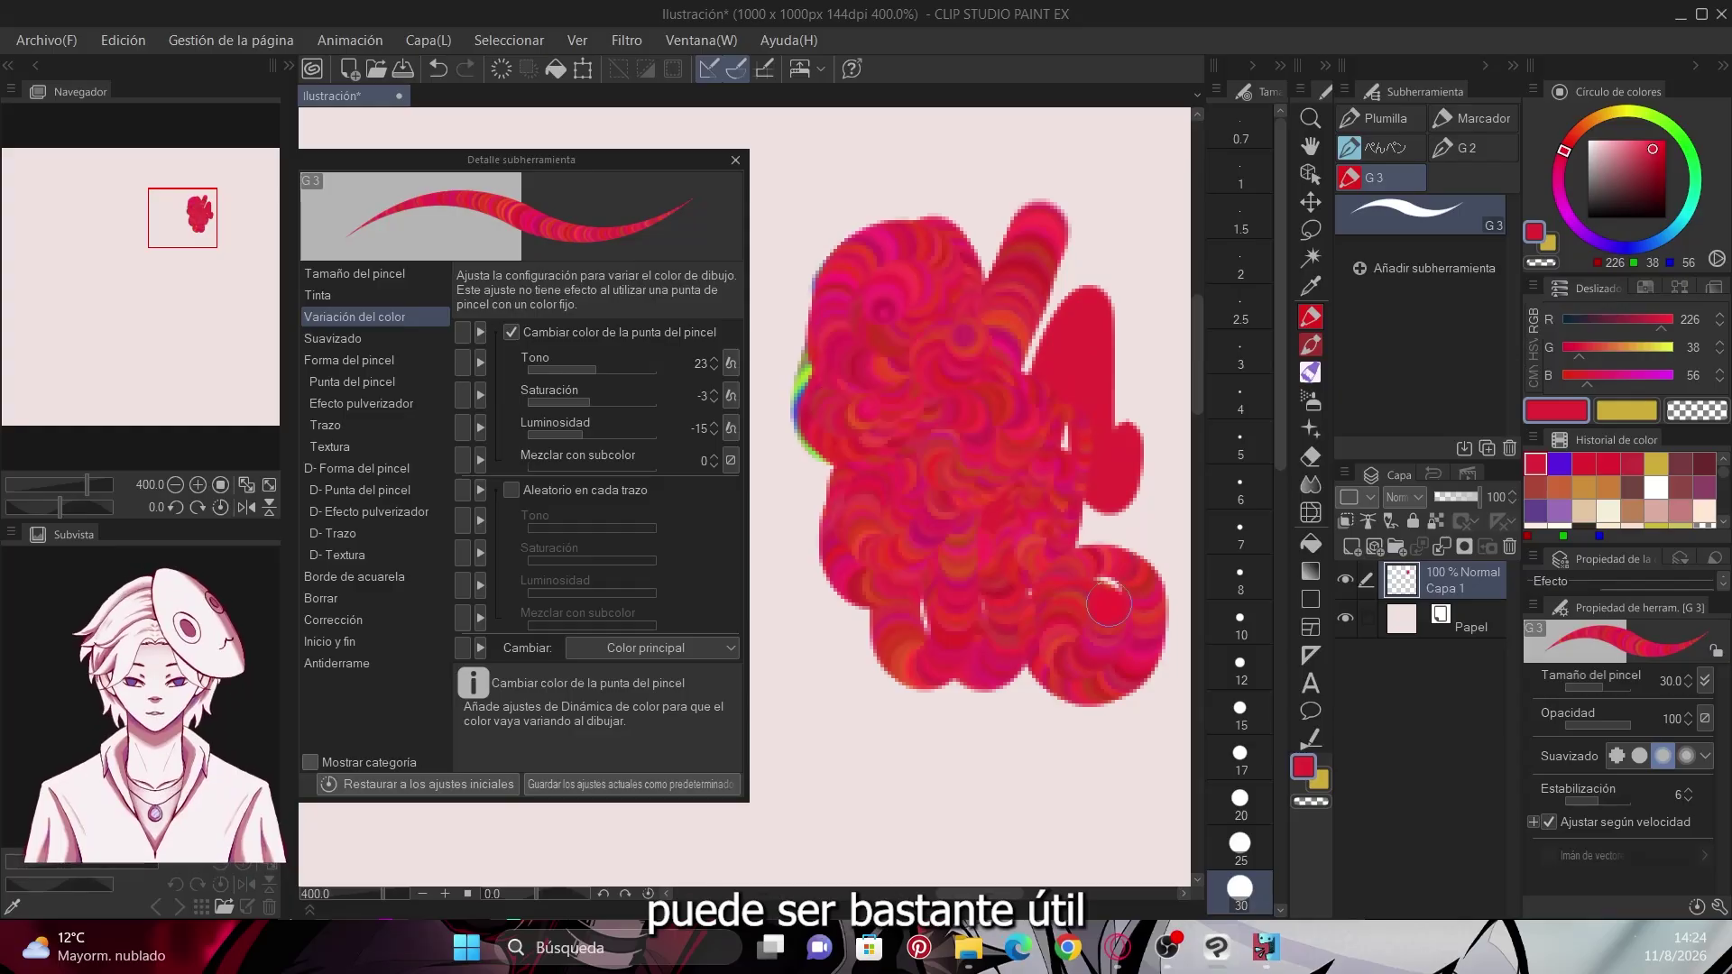
pyautogui.moveTo(1086, 496); pyautogui.dragTo(1108, 453)
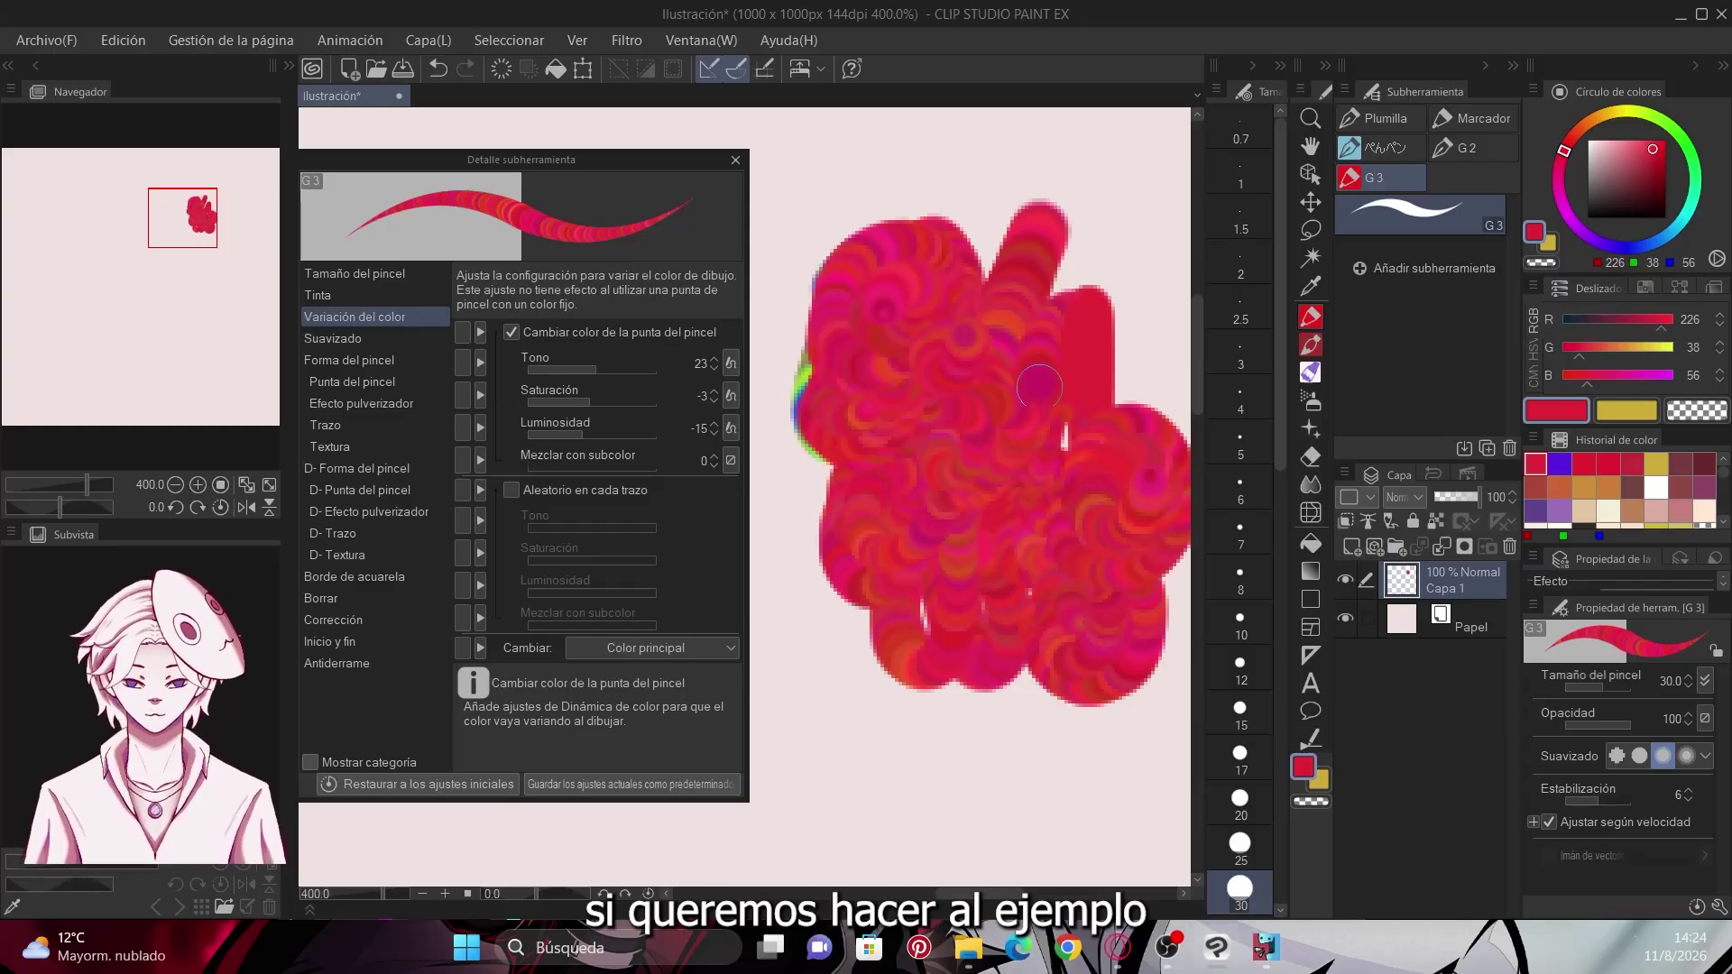
pyautogui.moveTo(1039, 386); pyautogui.dragTo(1111, 393)
pyautogui.moveTo(1008, 293)
pyautogui.mouseDown()
pyautogui.moveTo(1080, 201)
pyautogui.moveTo(897, 166)
pyautogui.moveTo(977, 521)
pyautogui.mouseUp()
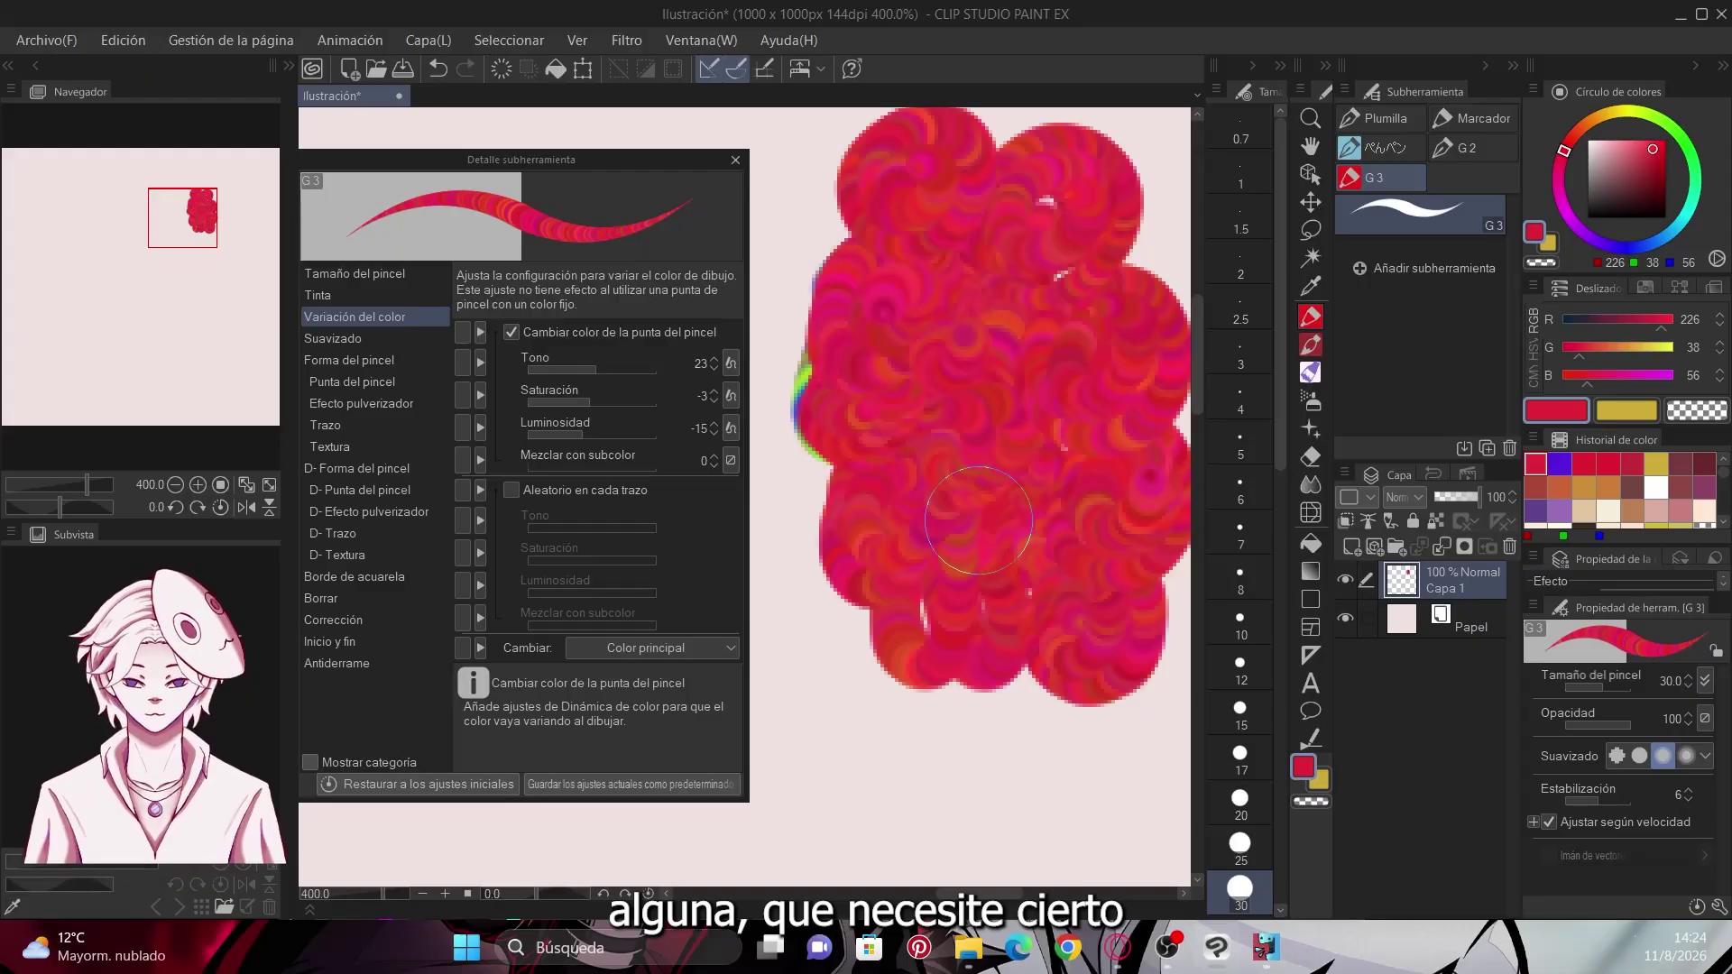
# Replace brush tip colour change with per-stroke randomisation and paint small red test squiggles around the filled area
pyautogui.click(511, 332)
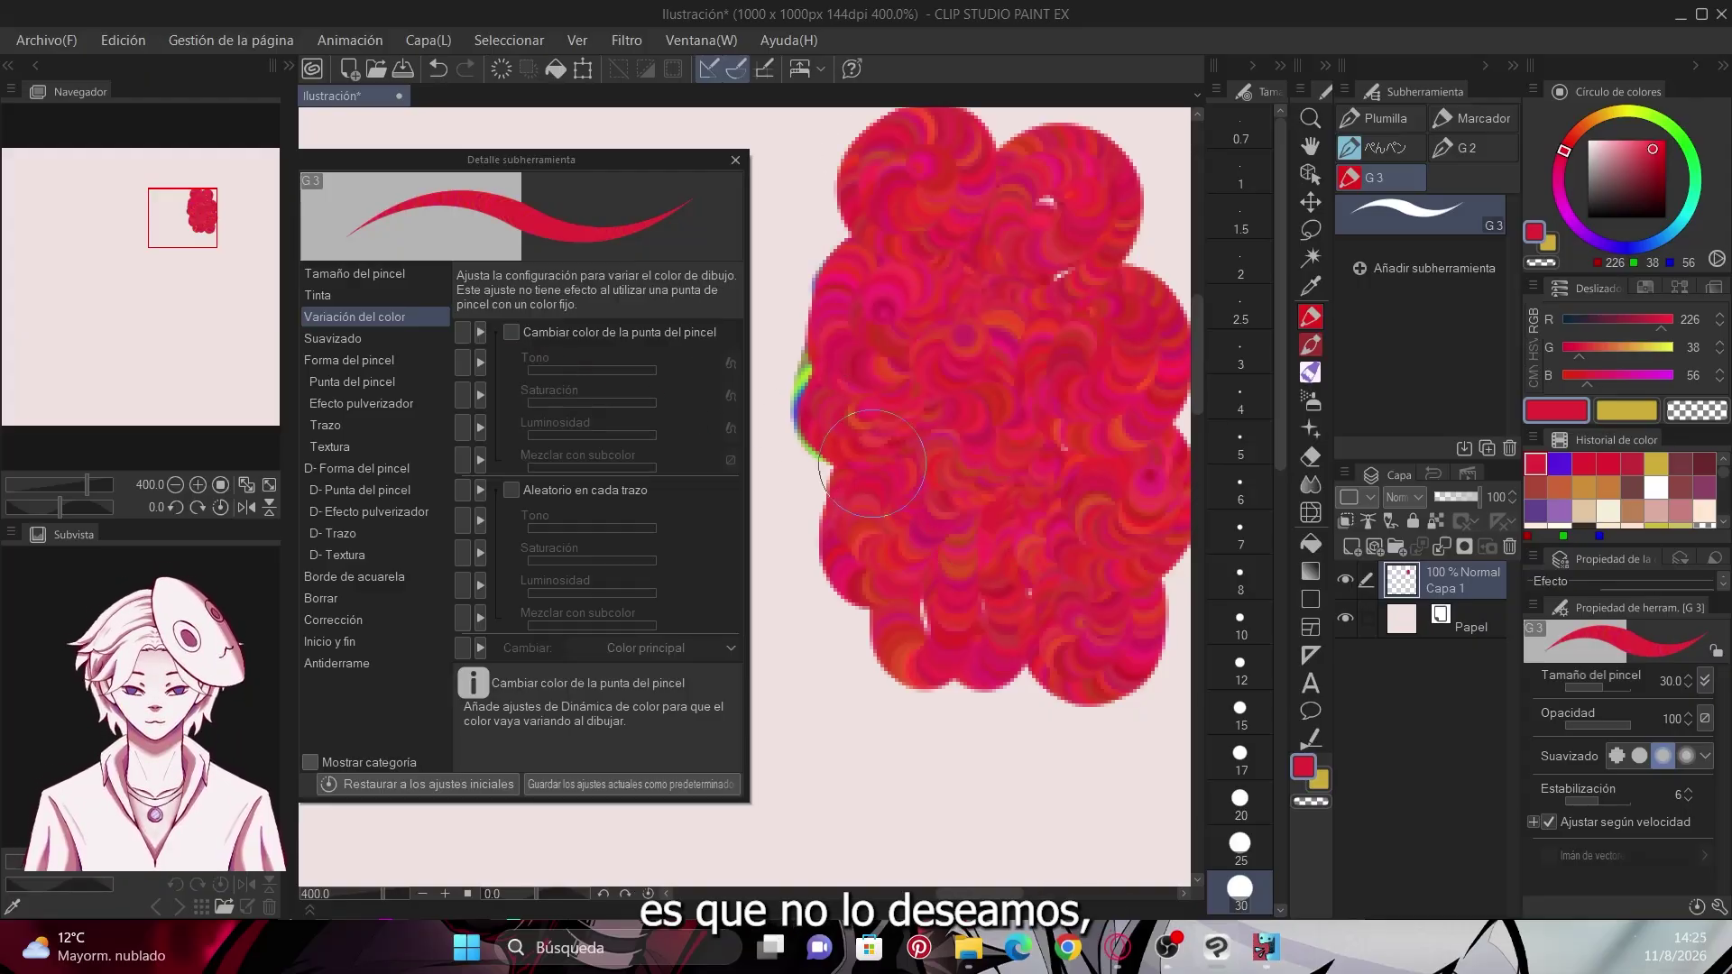
pyautogui.click(512, 490)
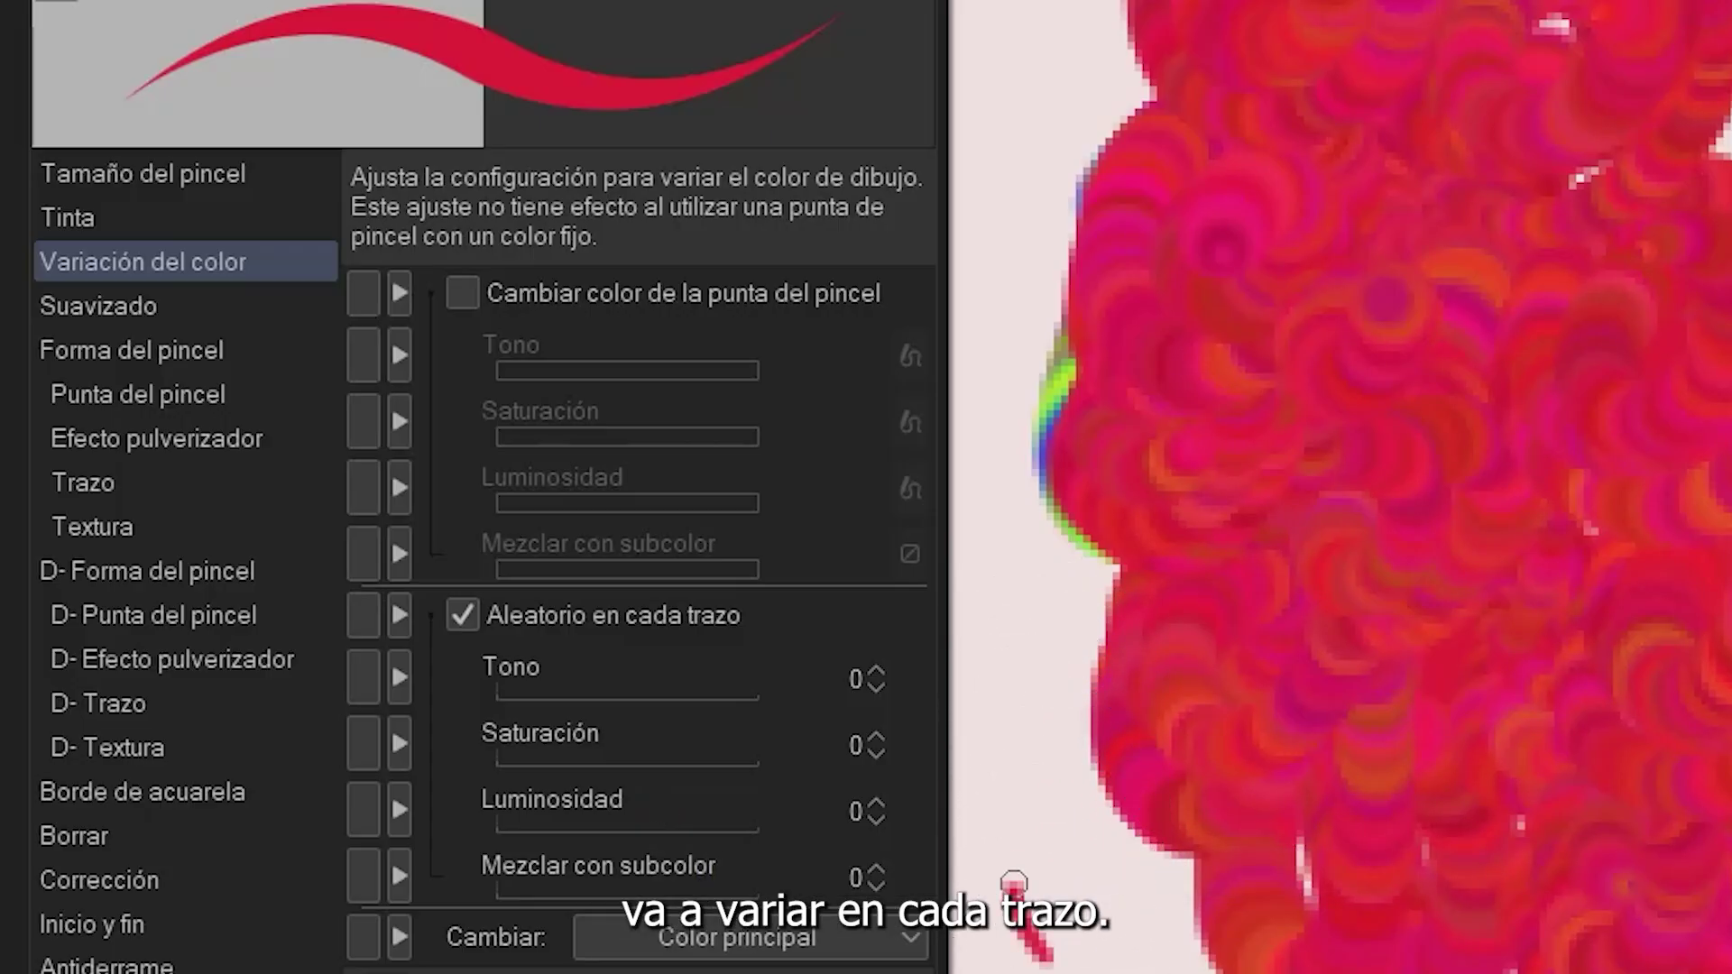
pyautogui.moveTo(1094, 973); pyautogui.dragTo(1158, 973)
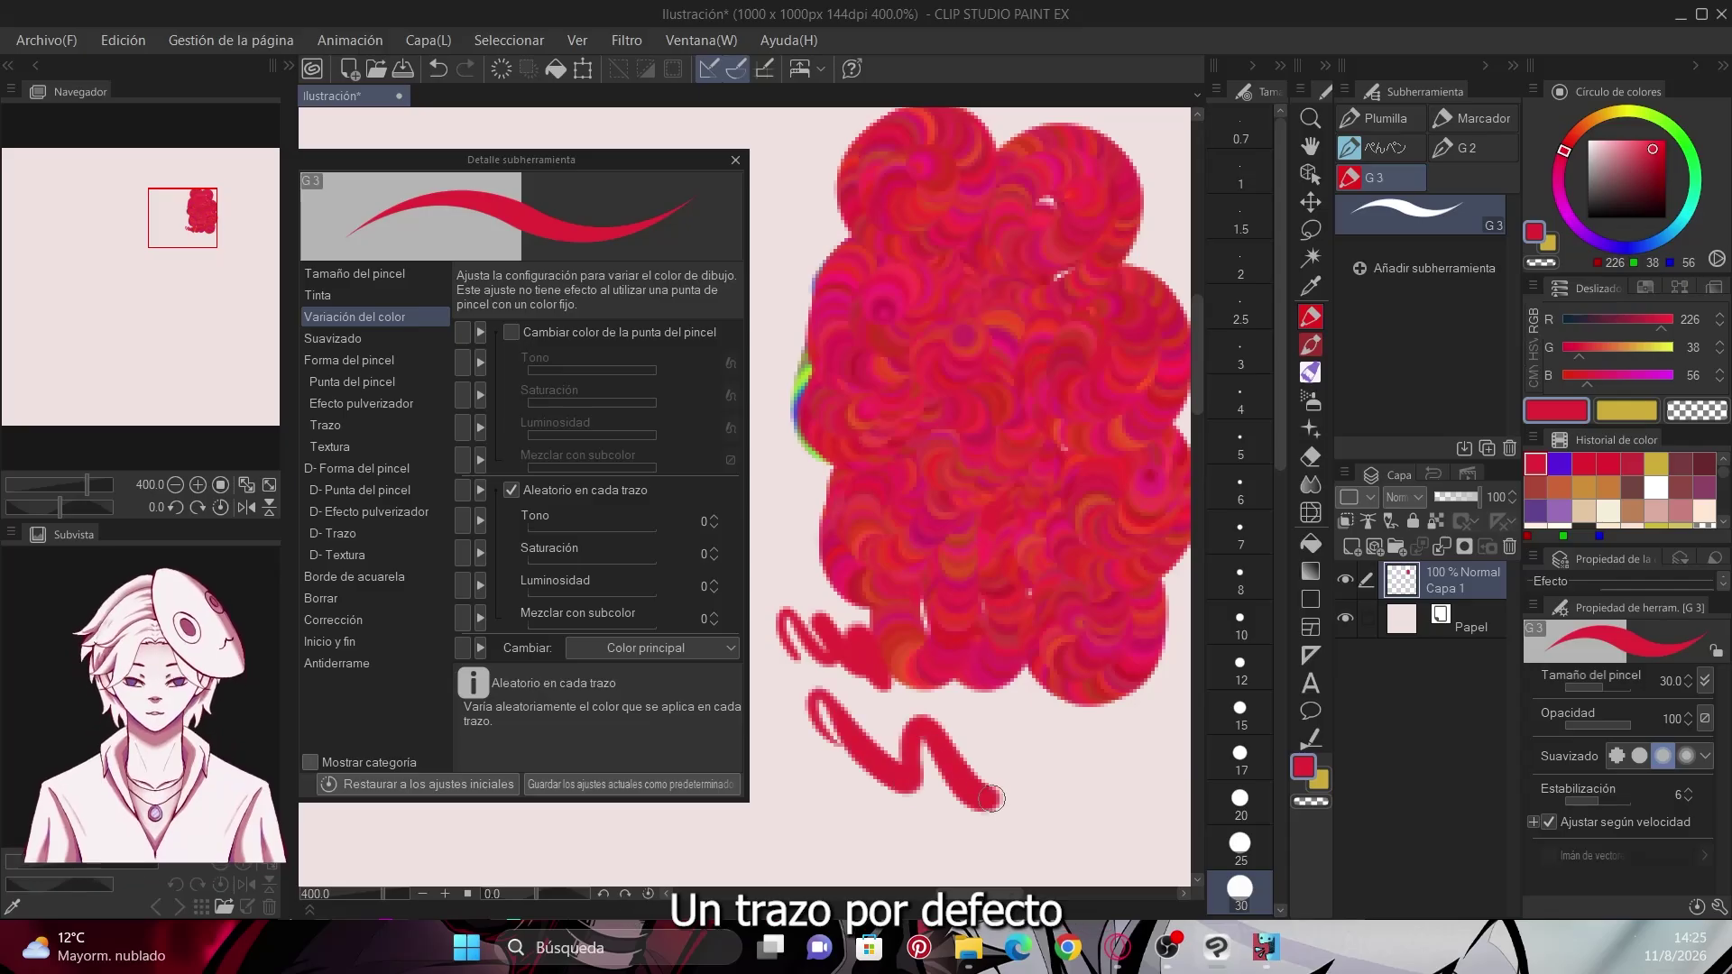
pyautogui.moveTo(991, 798)
pyautogui.mouseDown()
pyautogui.moveTo(1026, 751)
pyautogui.moveTo(1076, 728)
pyautogui.mouseUp()
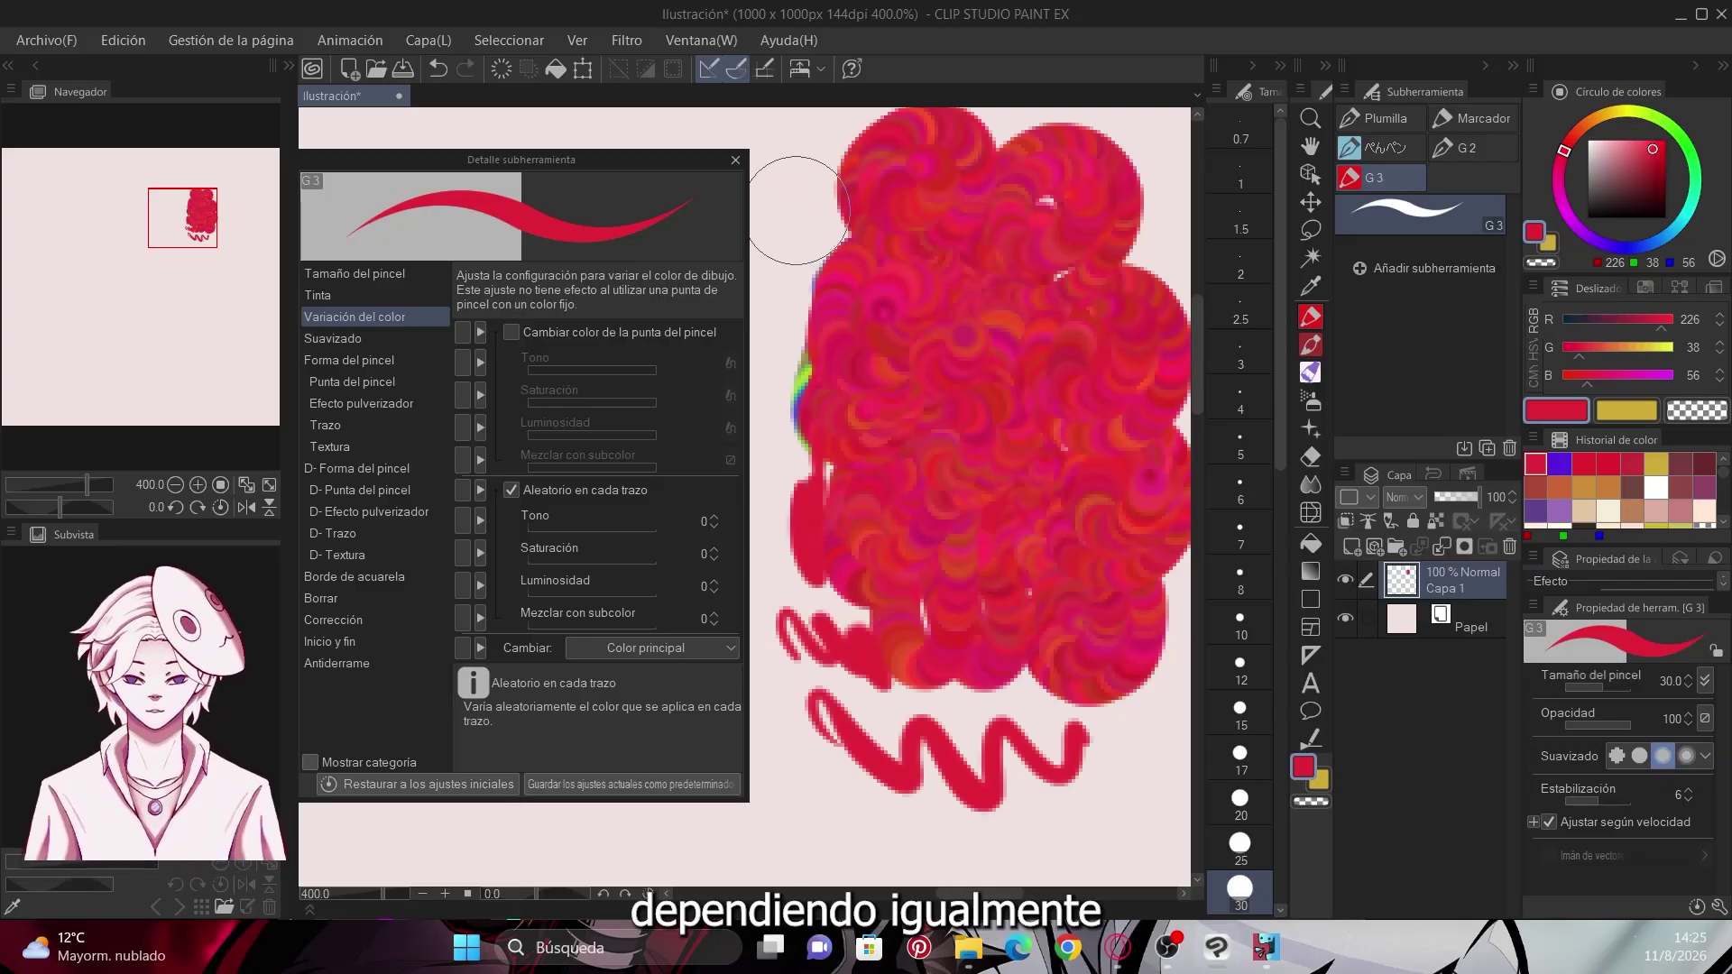
pyautogui.moveTo(811, 211); pyautogui.dragTo(828, 216)
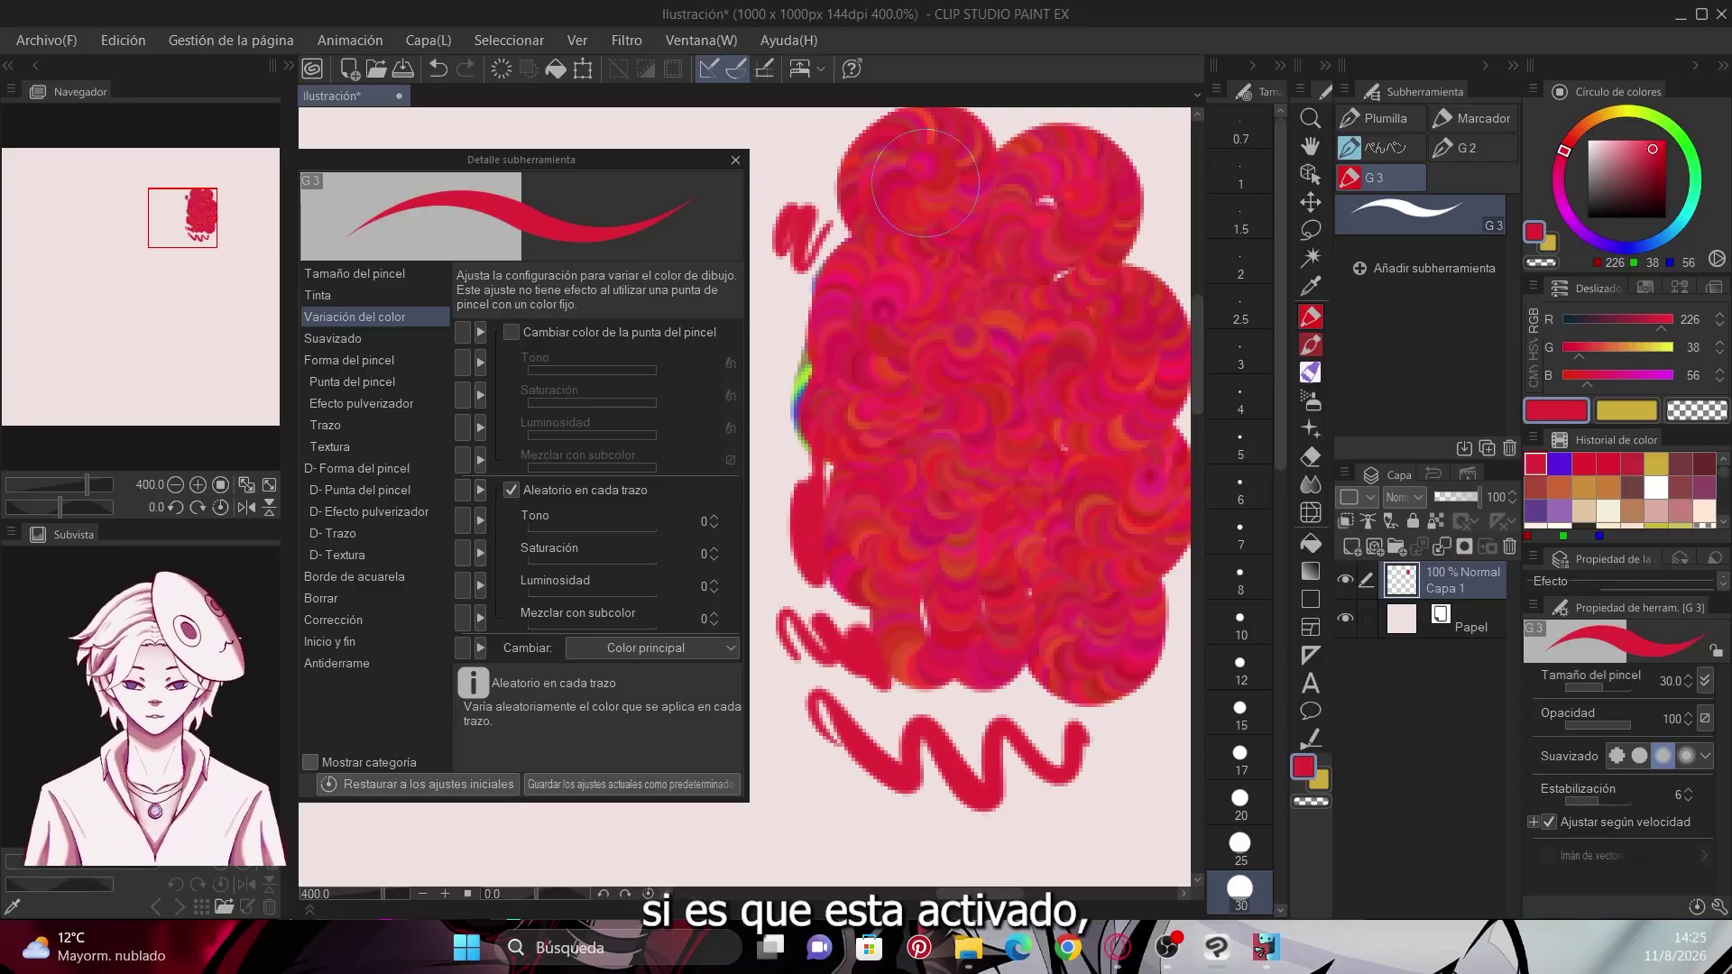
# Clear the layer and paint fresh red scribbles with varying pen pressure, from thin loops to a thick filled patch
pyautogui.click(501, 69)
pyautogui.moveTo(812, 447)
pyautogui.mouseDown()
pyautogui.moveTo(889, 217)
pyautogui.moveTo(902, 518)
pyautogui.moveTo(1012, 476)
pyautogui.mouseUp()
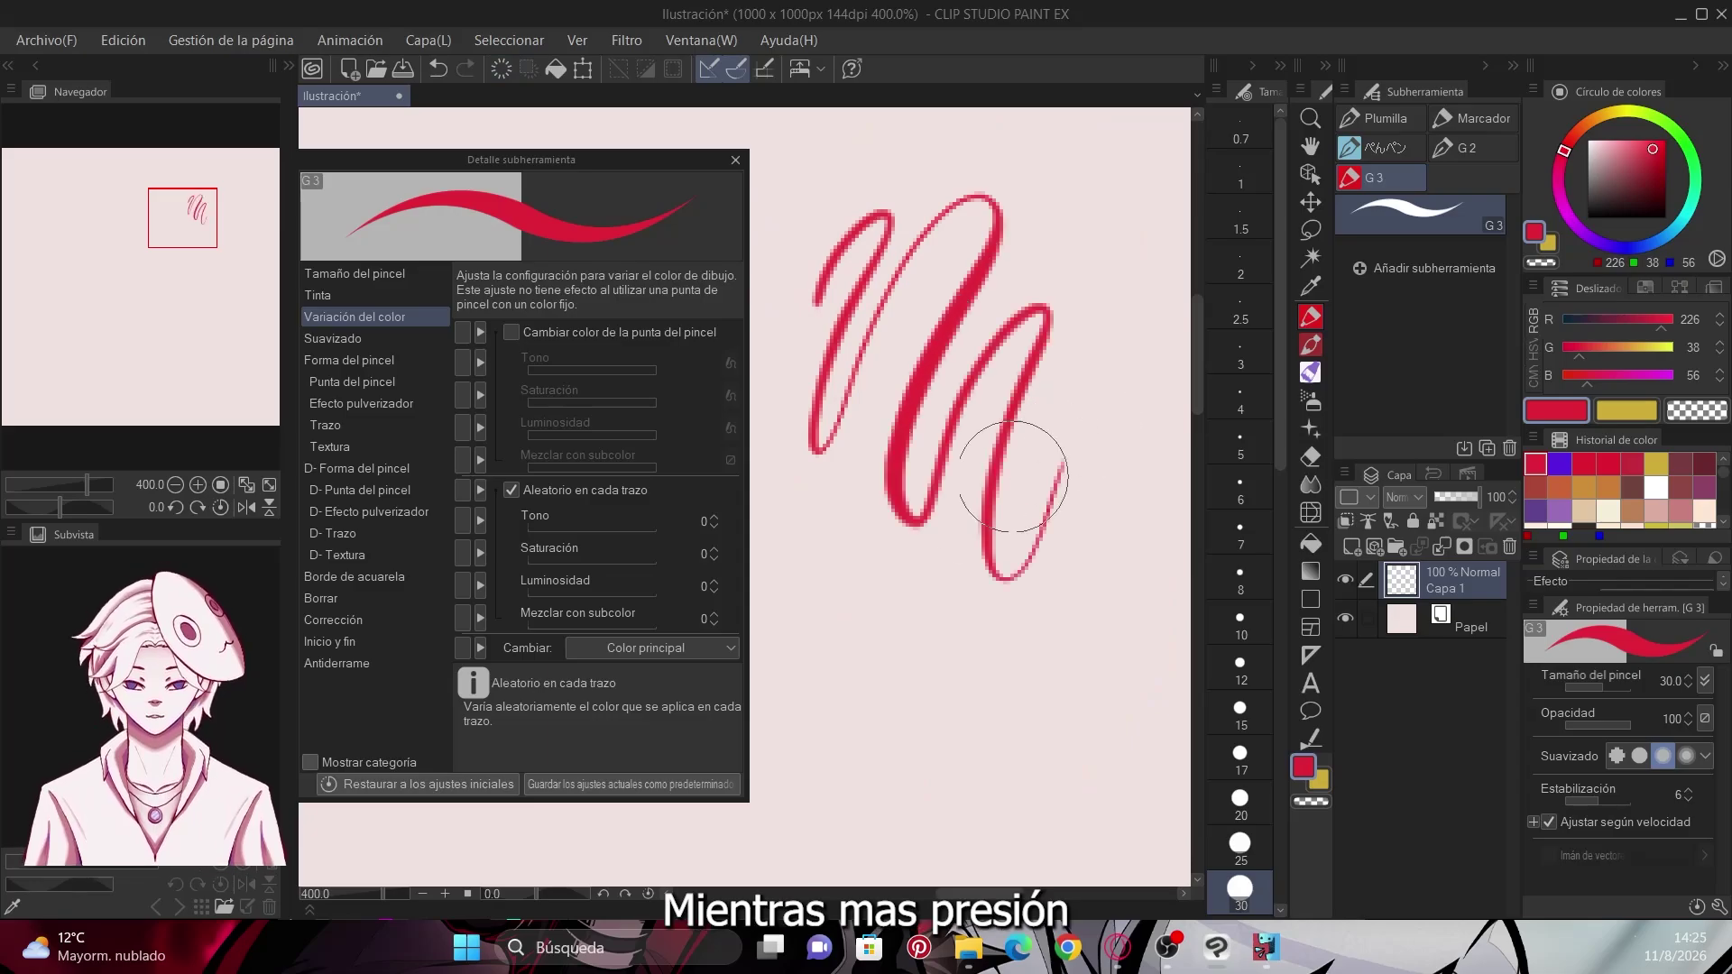
pyautogui.moveTo(823, 577)
pyautogui.mouseDown()
pyautogui.moveTo(843, 776)
pyautogui.moveTo(1029, 658)
pyautogui.mouseUp()
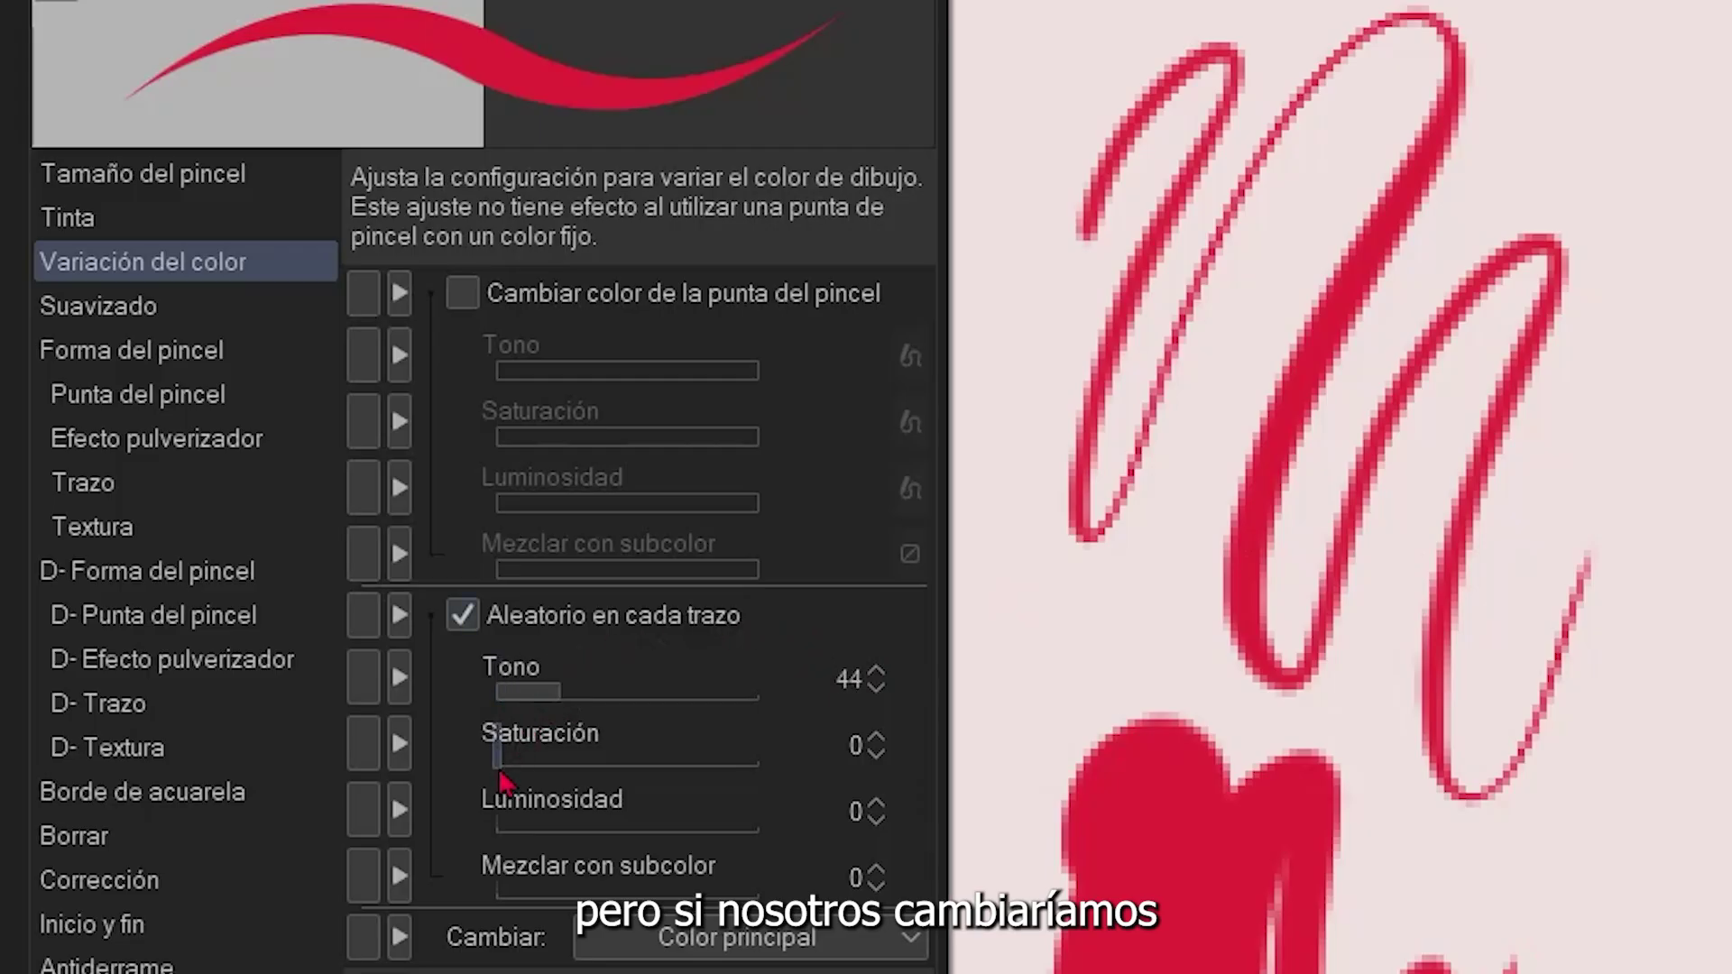
# Set the per-stroke random saturation to 19 and luminosity to 17, and test the variation with several separate overlapping scribbles
pyautogui.moveTo(499, 765); pyautogui.dragTo(545, 765)
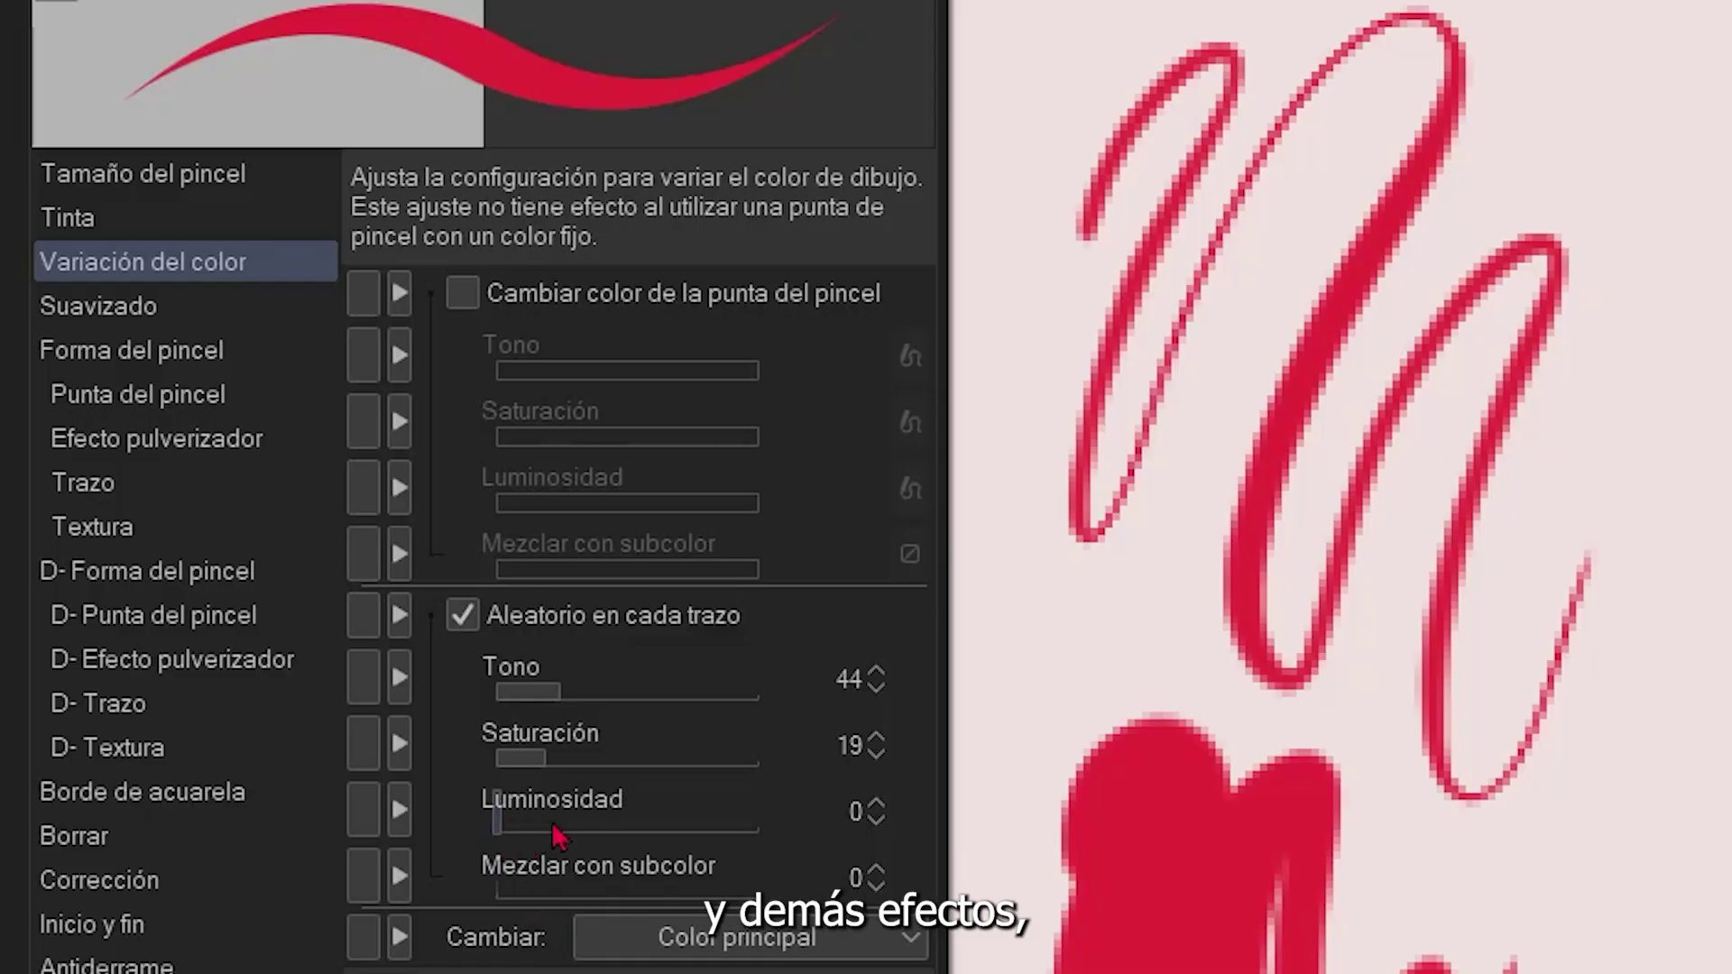
pyautogui.moveTo(499, 824); pyautogui.dragTo(543, 824)
pyautogui.moveTo(1254, 217)
pyautogui.mouseDown()
pyautogui.moveTo(1371, 631)
pyautogui.moveTo(1501, 722)
pyautogui.mouseUp()
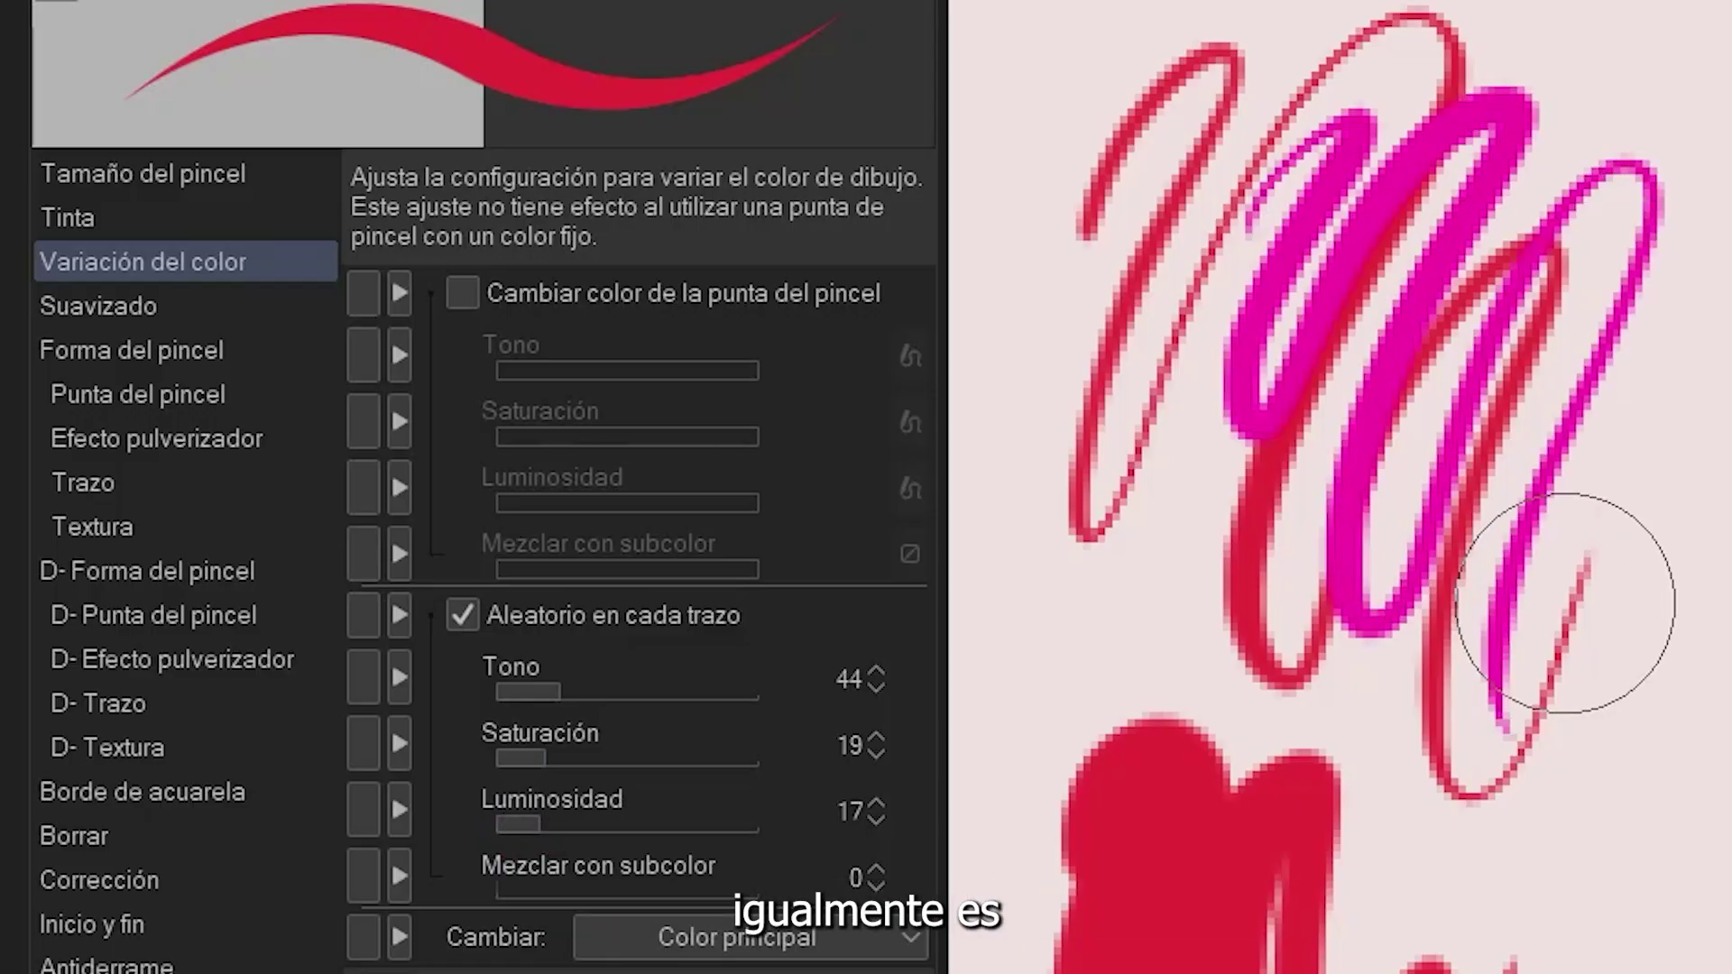
pyautogui.moveTo(1533, 77)
pyautogui.mouseDown()
pyautogui.moveTo(1689, 328)
pyautogui.moveTo(1642, 734)
pyautogui.mouseUp()
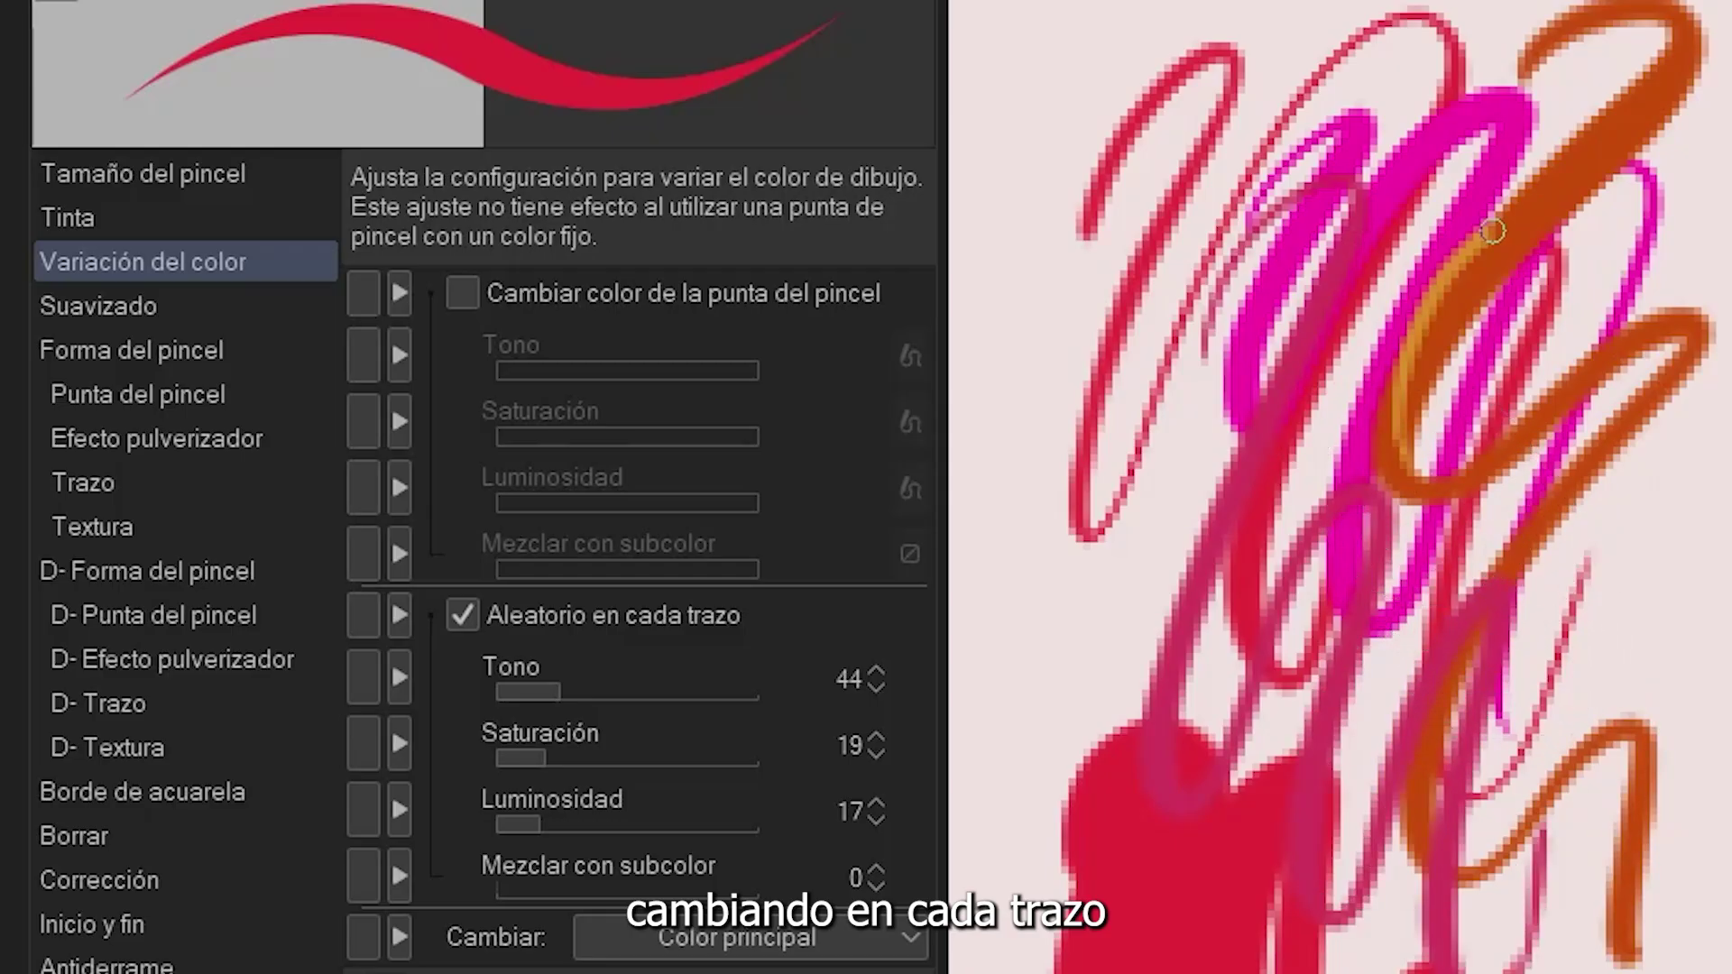
pyautogui.moveTo(1493, 232)
pyautogui.mouseDown()
pyautogui.moveTo(1436, 634)
pyautogui.moveTo(1617, 455)
pyautogui.moveTo(1642, 649)
pyautogui.mouseUp()
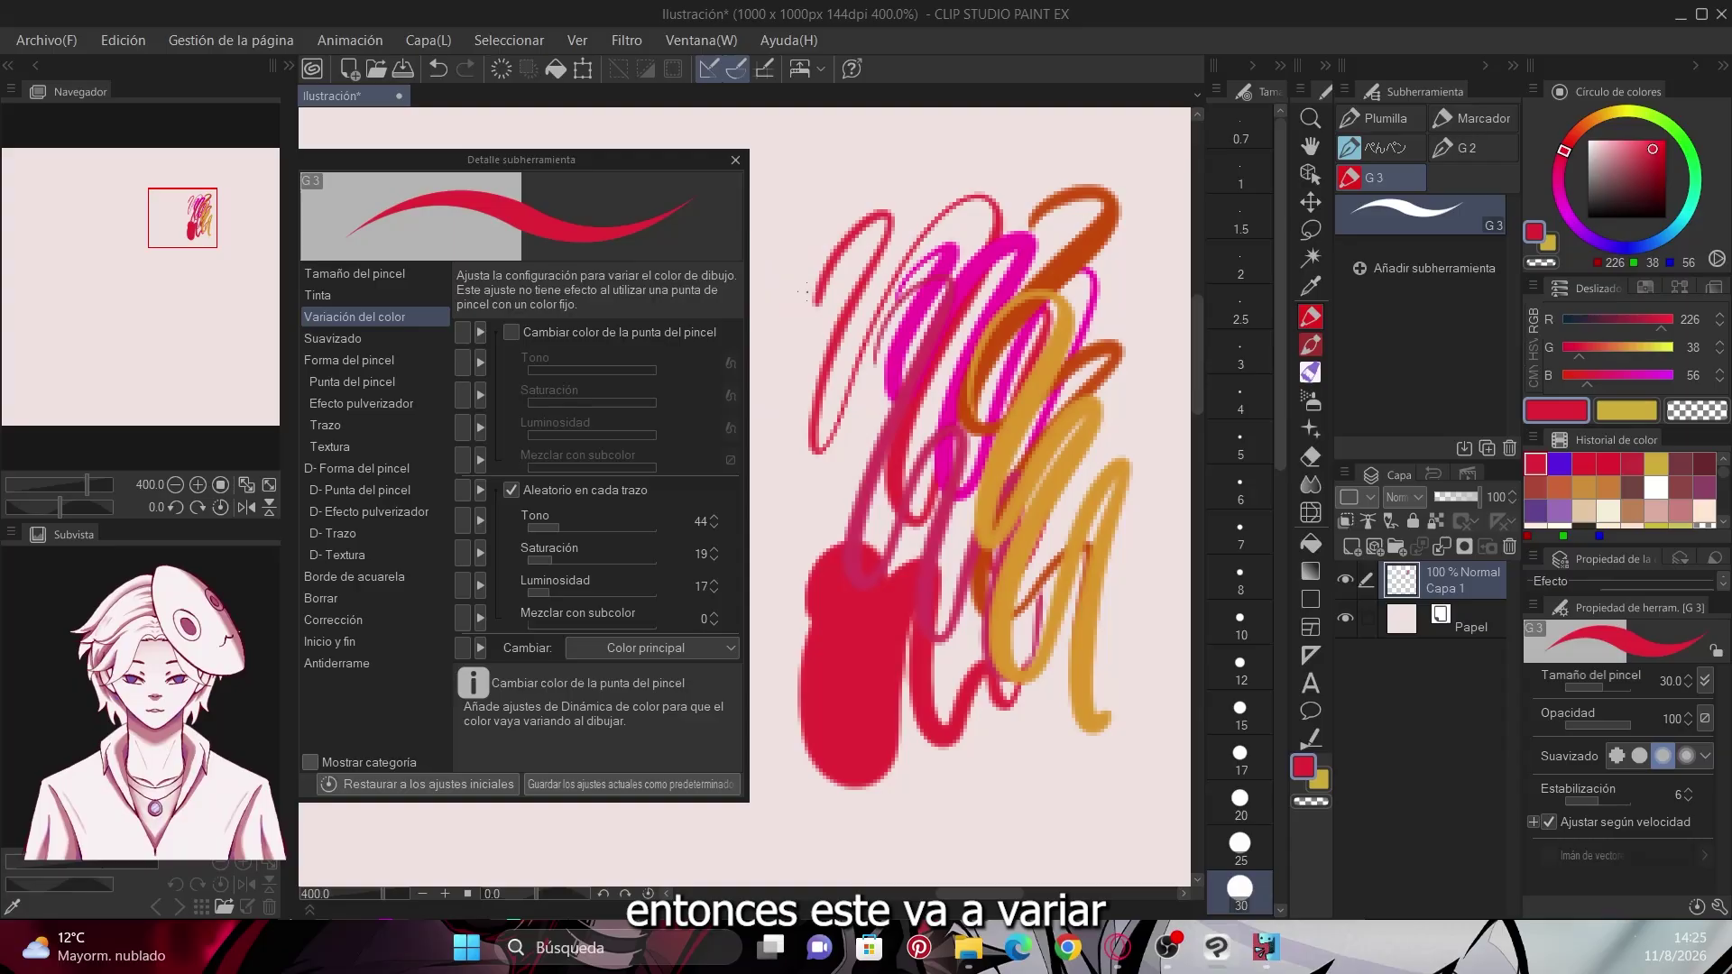
pyautogui.moveTo(805, 291)
pyautogui.mouseDown()
pyautogui.moveTo(866, 415)
pyautogui.moveTo(983, 298)
pyautogui.moveTo(938, 604)
pyautogui.mouseUp()
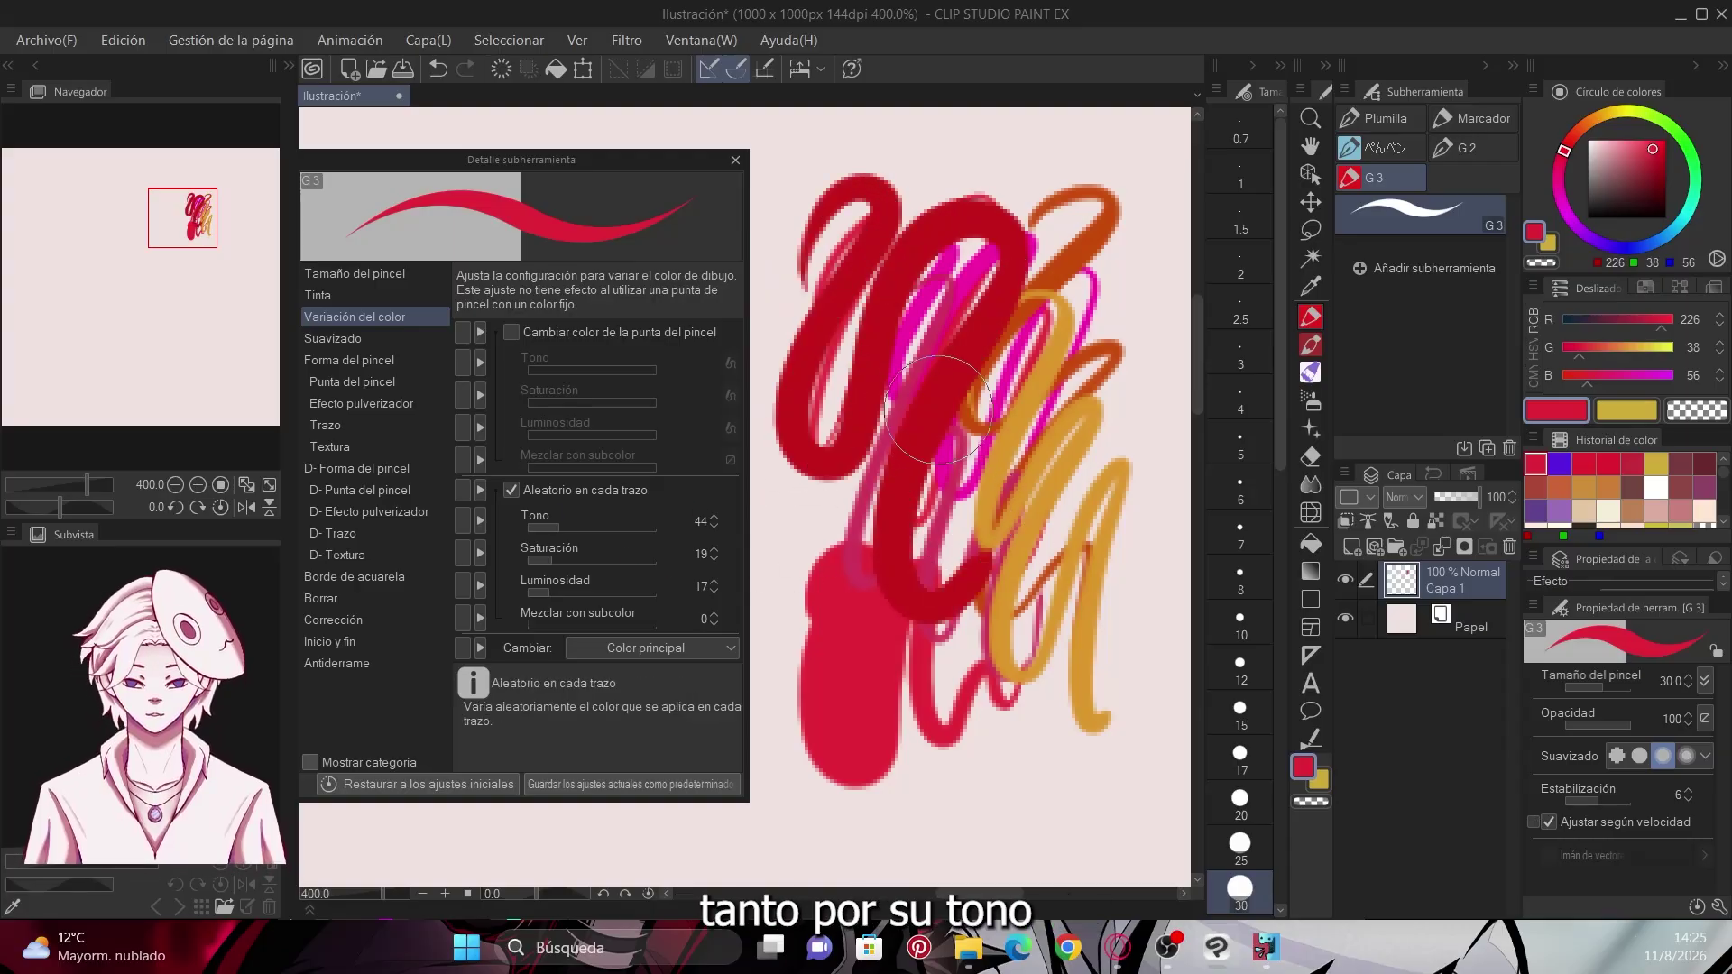
pyautogui.moveTo(944, 377); pyautogui.dragTo(971, 433)
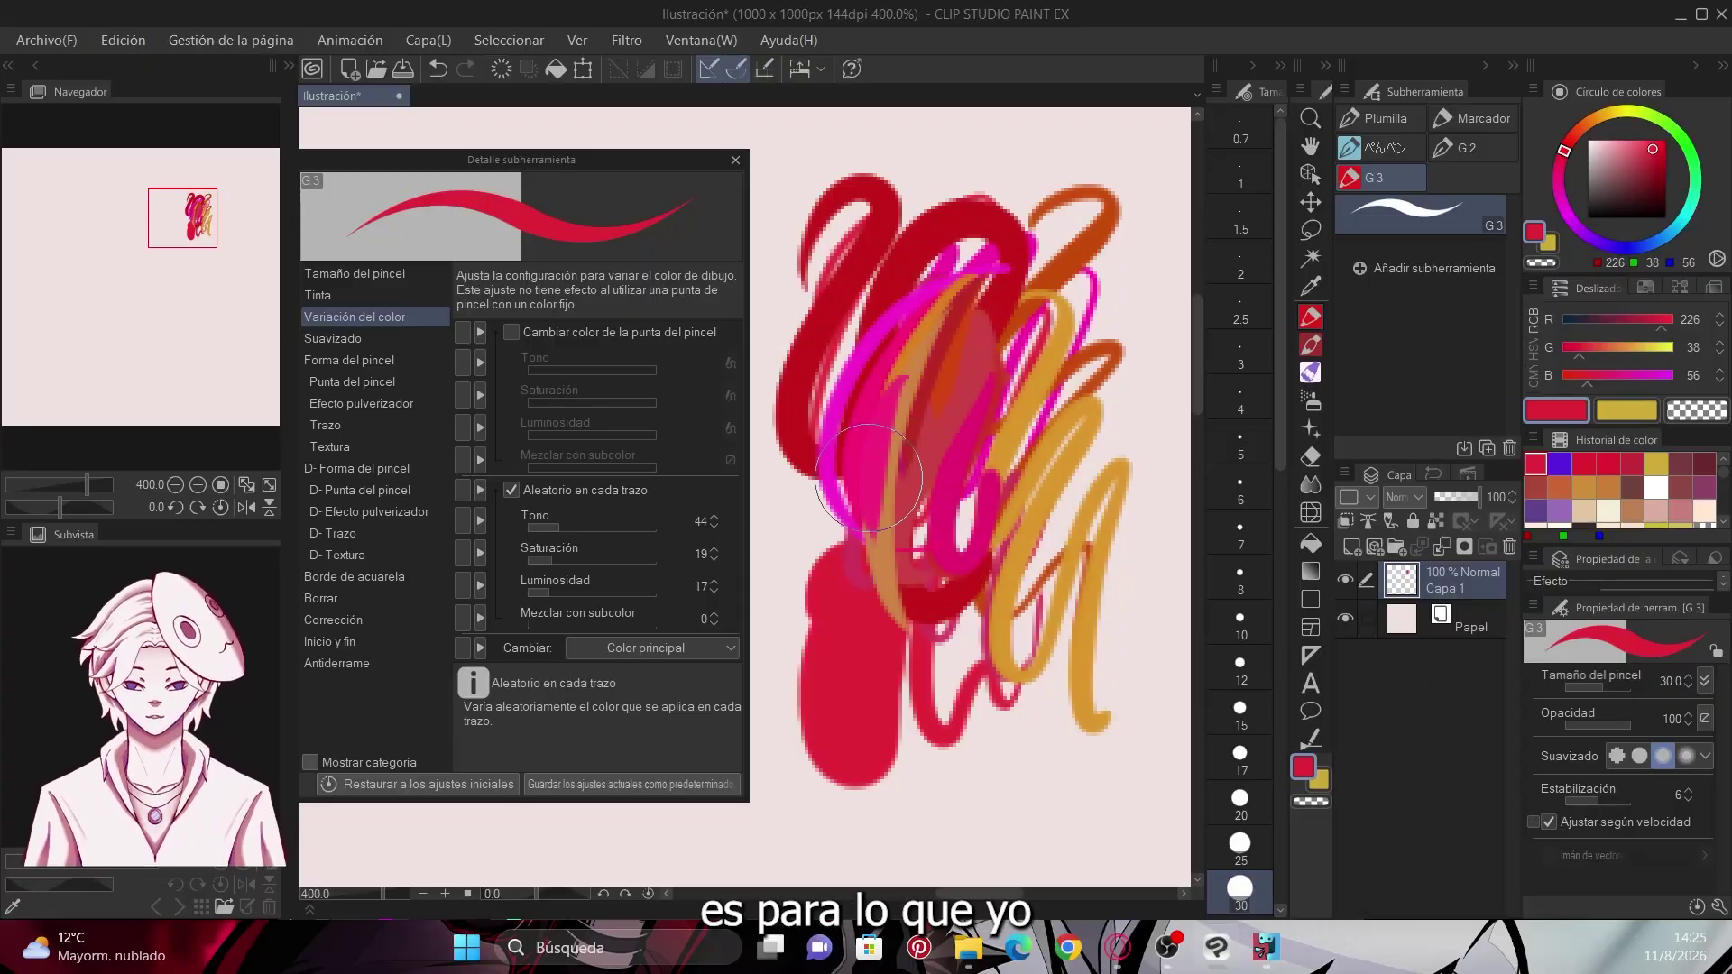
# Clear the layer, paint overlapping scribbles in varied colours, and add a red zigzag above them to test the anti-aliasing
pyautogui.click(500, 70)
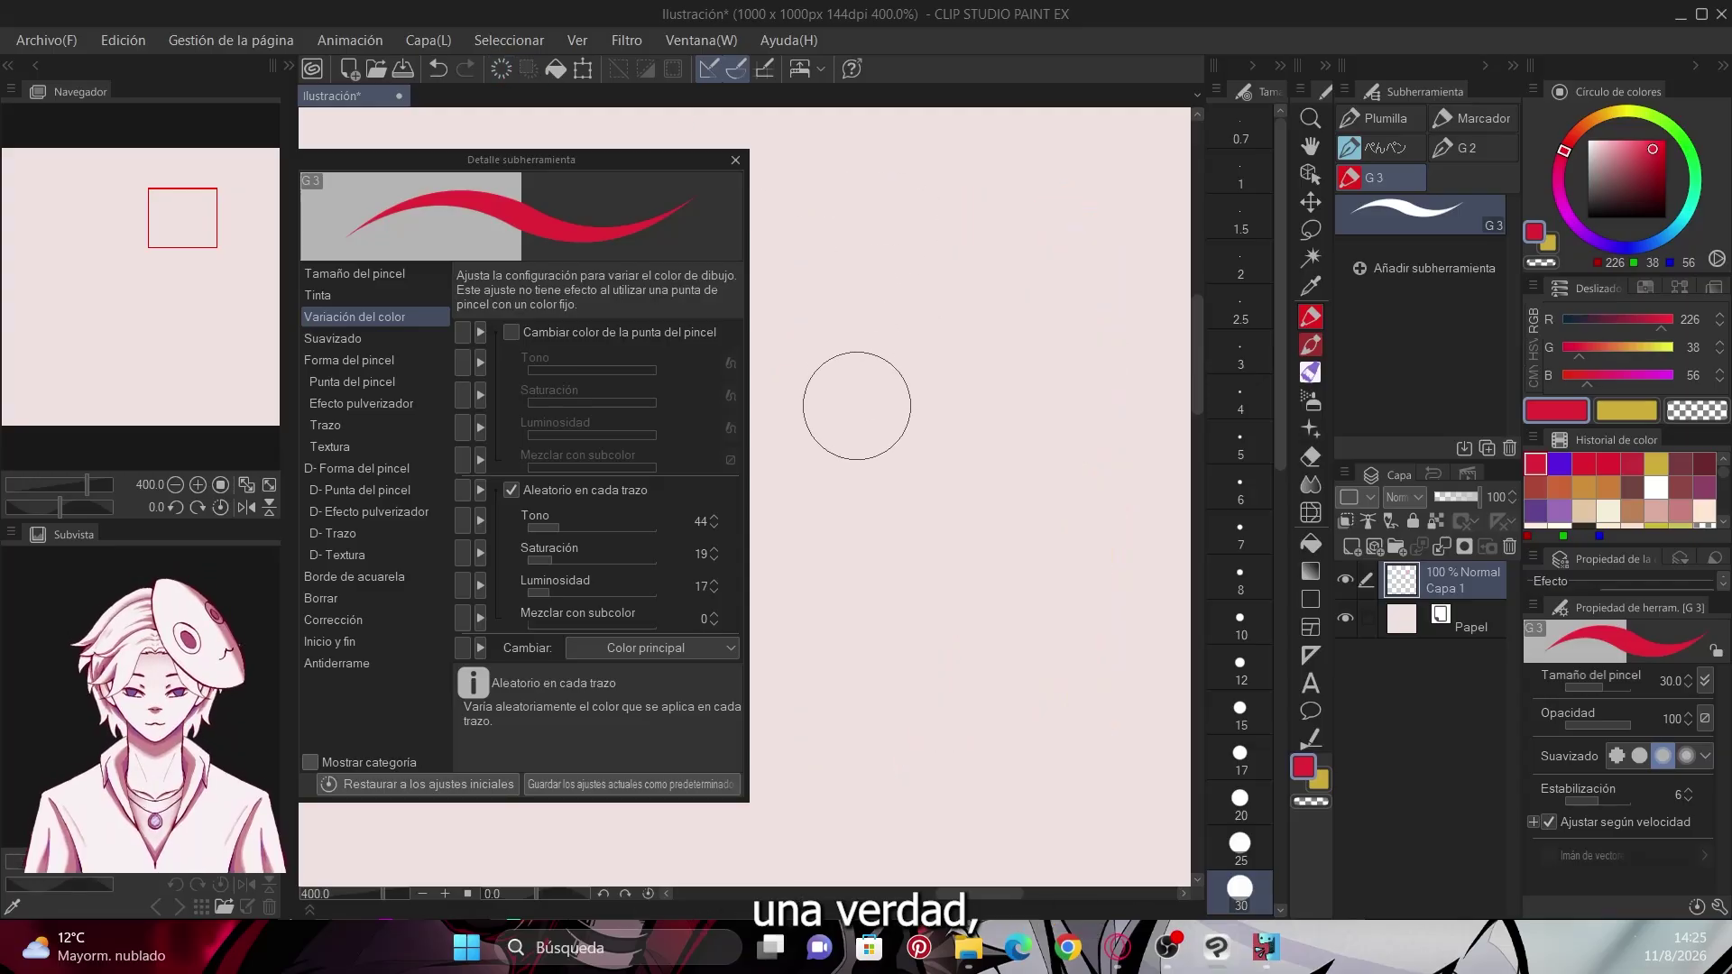
pyautogui.moveTo(852, 582); pyautogui.dragTo(932, 548)
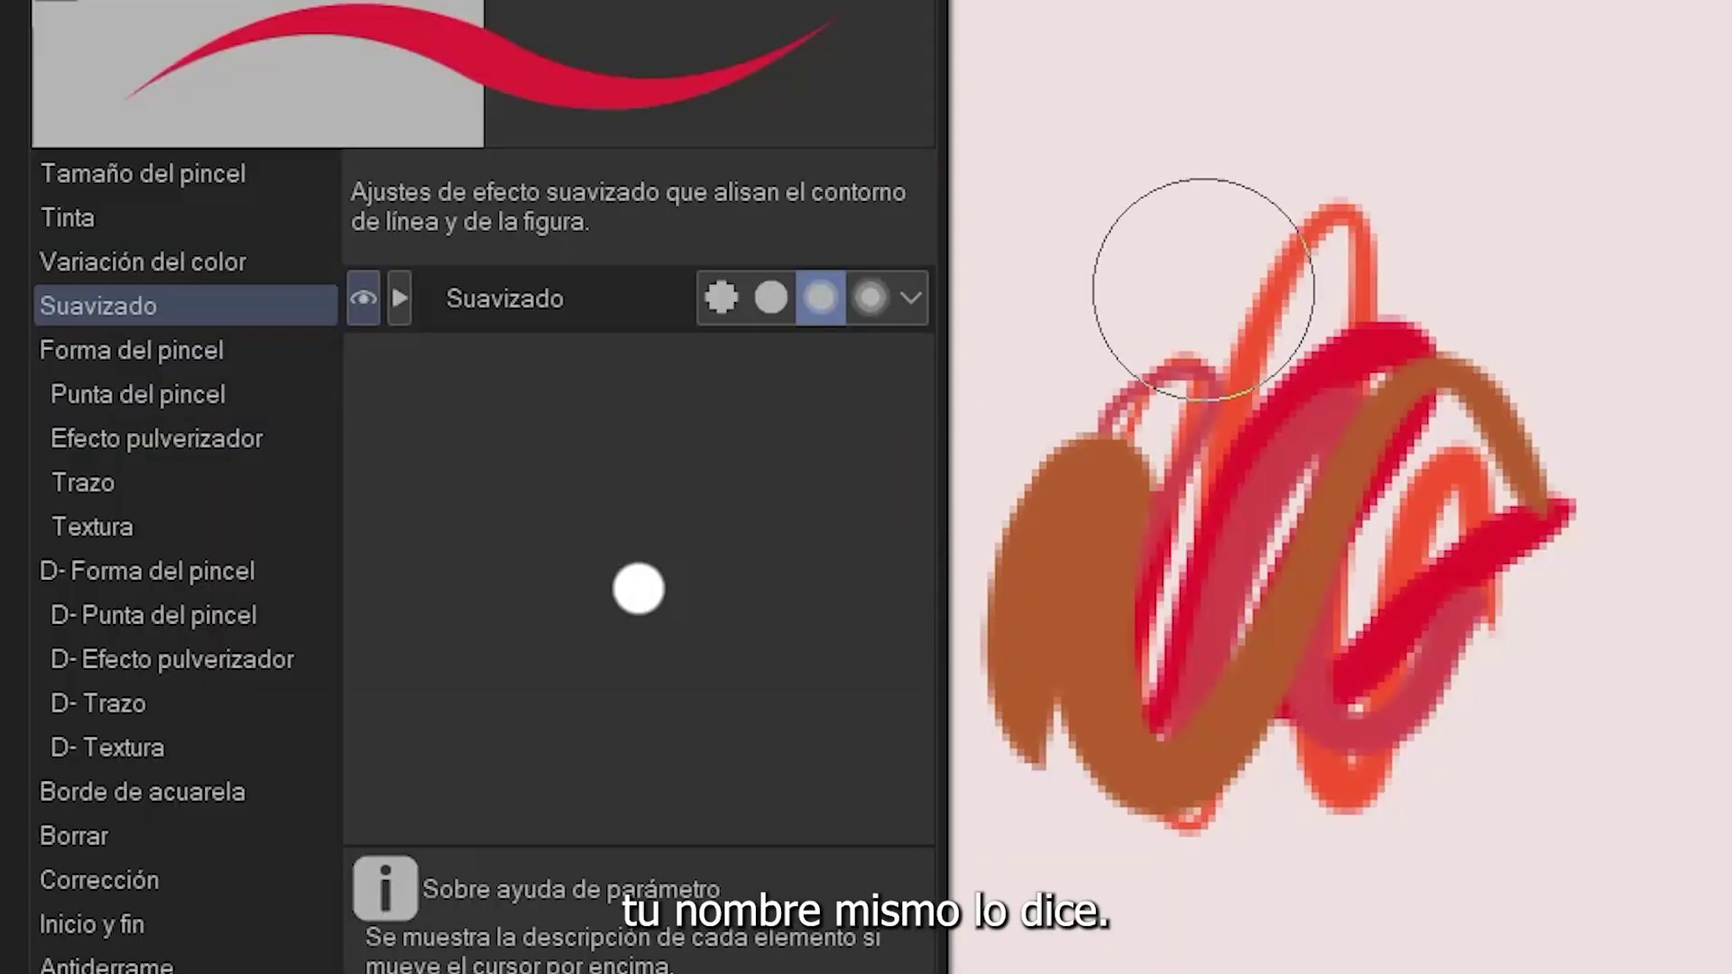
pyautogui.moveTo(1169, 252)
pyautogui.mouseDown()
pyautogui.moveTo(1302, 77)
pyautogui.moveTo(1318, 289)
pyautogui.moveTo(1503, 43)
pyautogui.moveTo(1485, 257)
pyautogui.moveTo(1704, 95)
pyautogui.mouseUp()
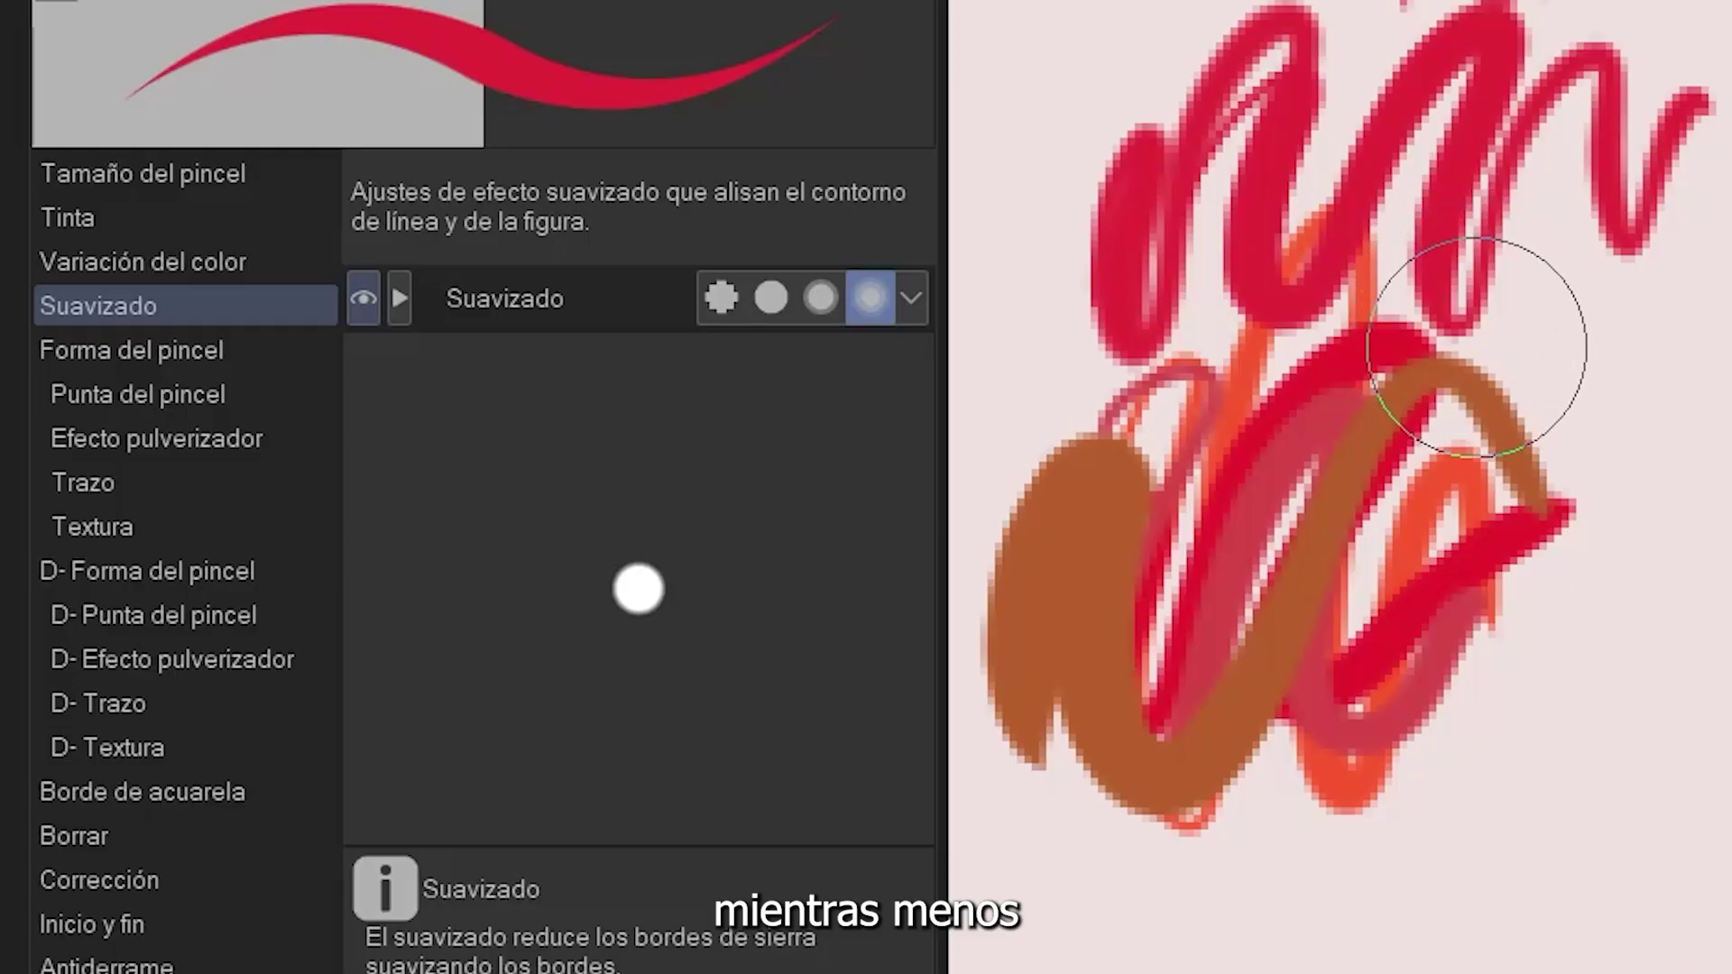
# Paint small red squiggles beside the coloured scribbles to inspect the strongest anti-aliasing at pixel level
pyautogui.scroll(-5, 1489, 369)
pyautogui.scroll(3, 1407, 460)
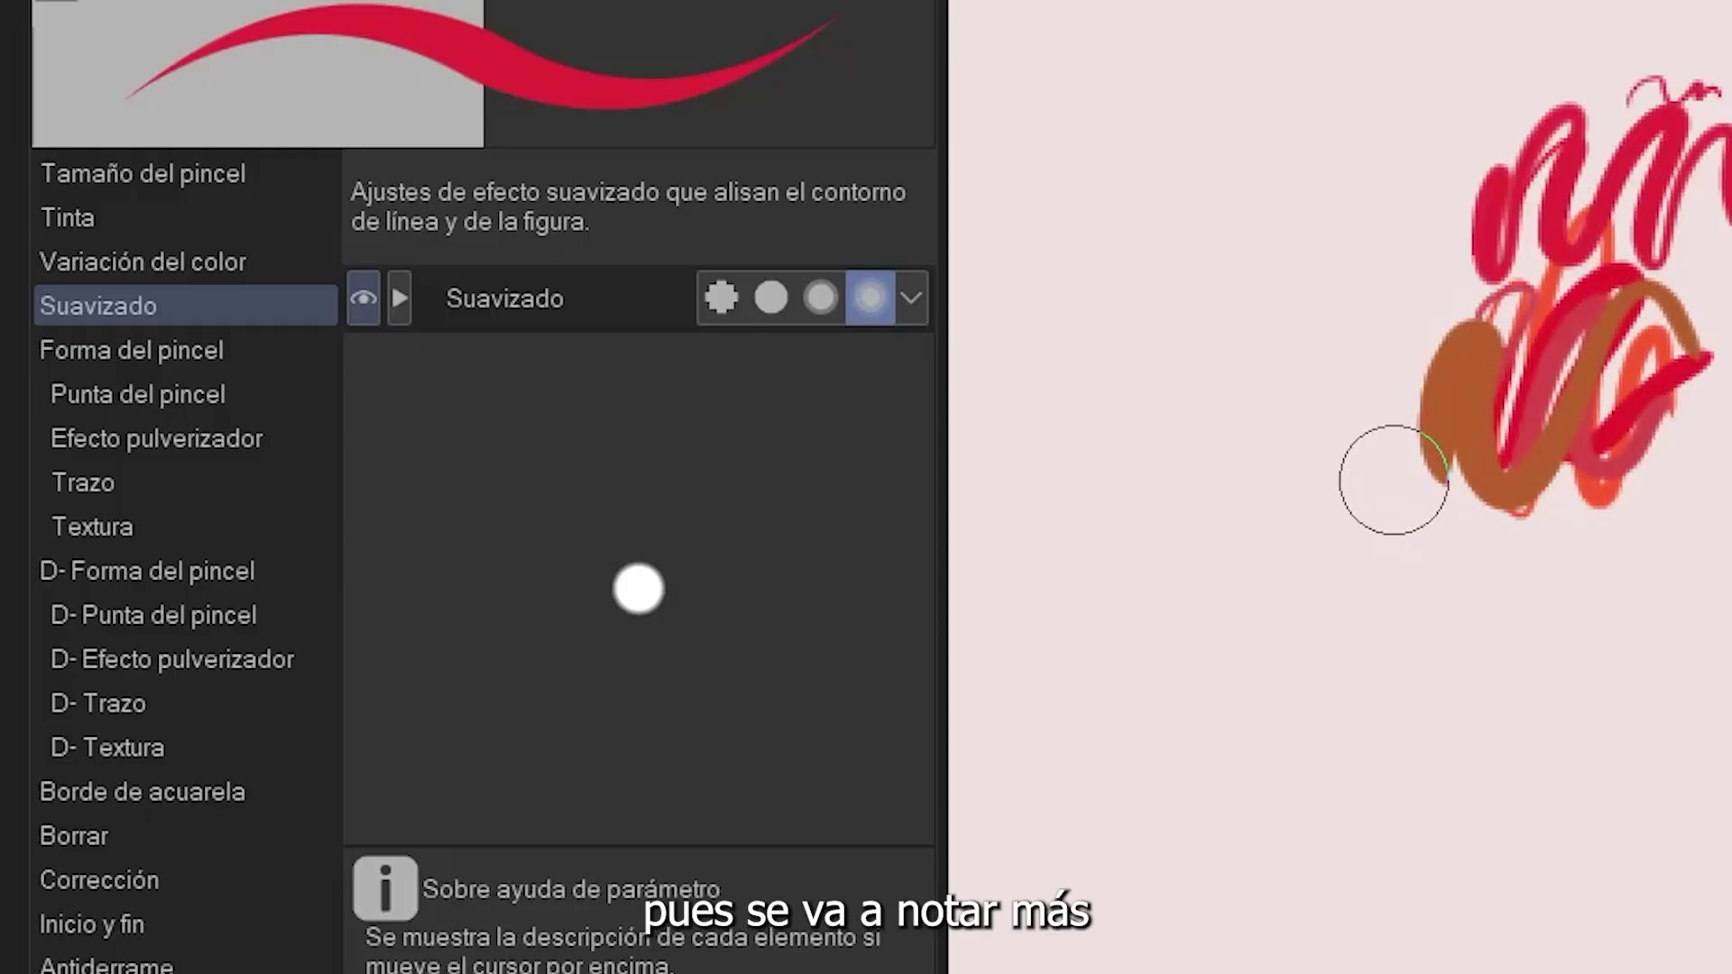
pyautogui.scroll(4, 1393, 479)
pyautogui.moveTo(1140, 503); pyautogui.dragTo(1221, 665)
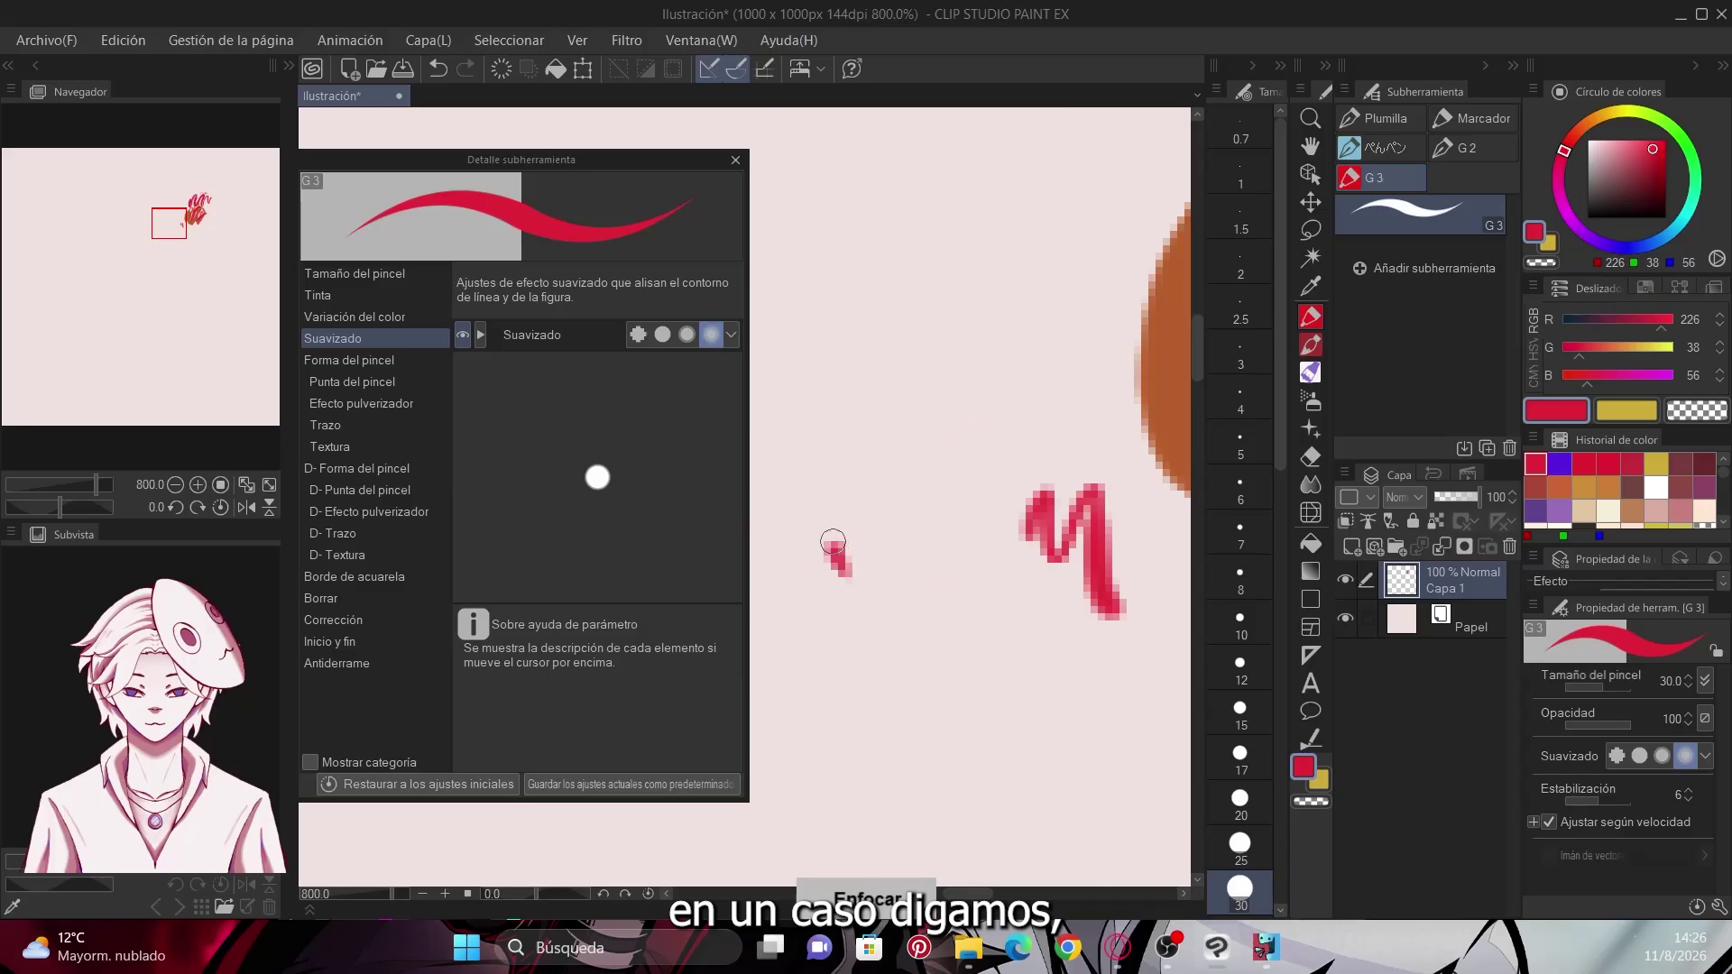
pyautogui.moveTo(832, 542)
pyautogui.mouseDown()
pyautogui.moveTo(911, 554)
pyautogui.moveTo(1017, 533)
pyautogui.mouseUp()
# Paint a large red zigzag with the strongest anti-aliasing, and a second one above it with anti-aliasing turned off
pyautogui.scroll(-5, 1046, 361)
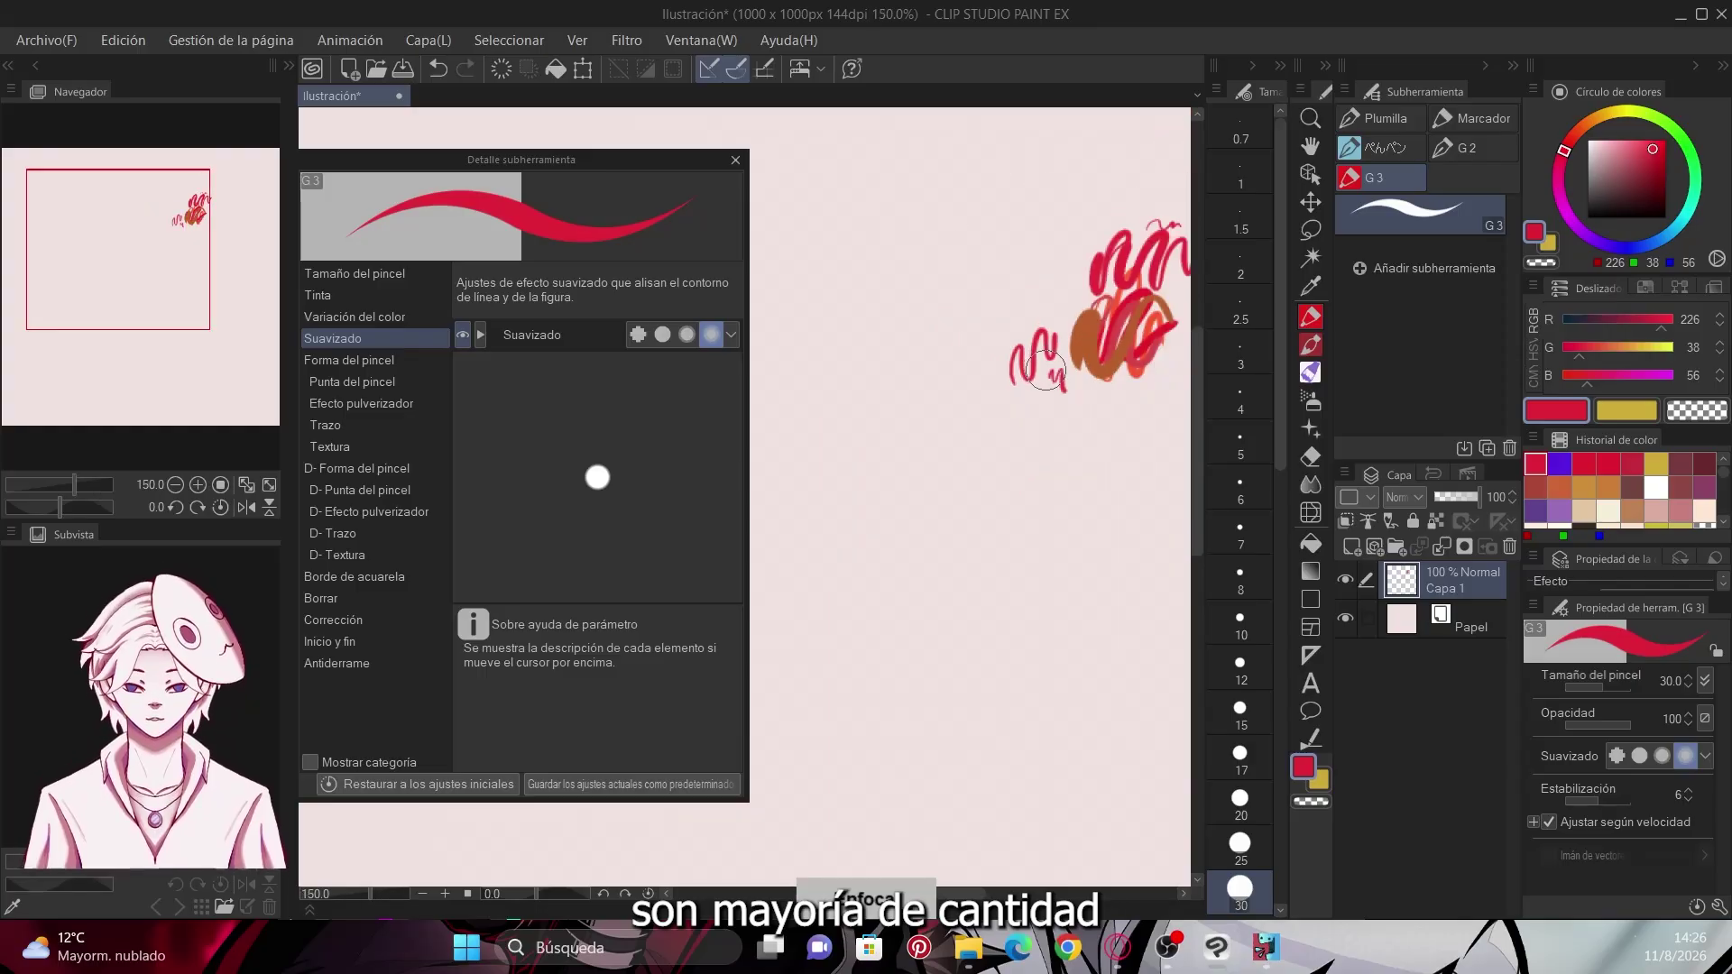
pyautogui.scroll(-2, 1046, 370)
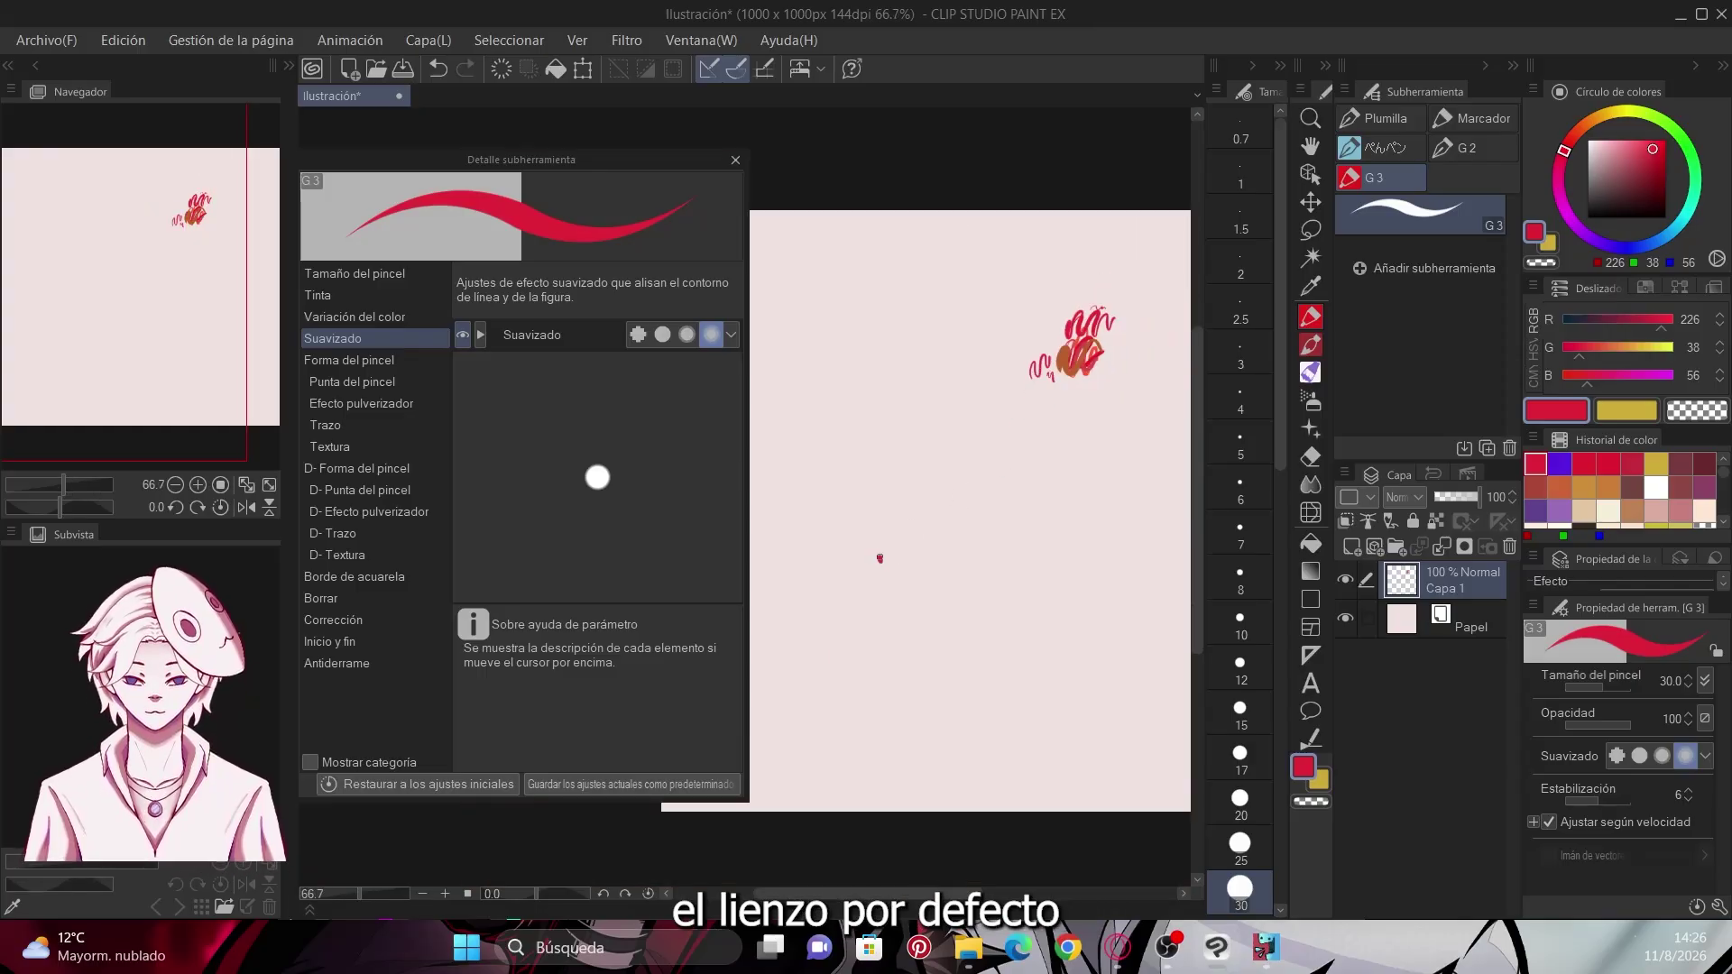
pyautogui.moveTo(880, 559)
pyautogui.mouseDown()
pyautogui.moveTo(917, 612)
pyautogui.moveTo(1078, 538)
pyautogui.mouseUp()
pyautogui.click(637, 335)
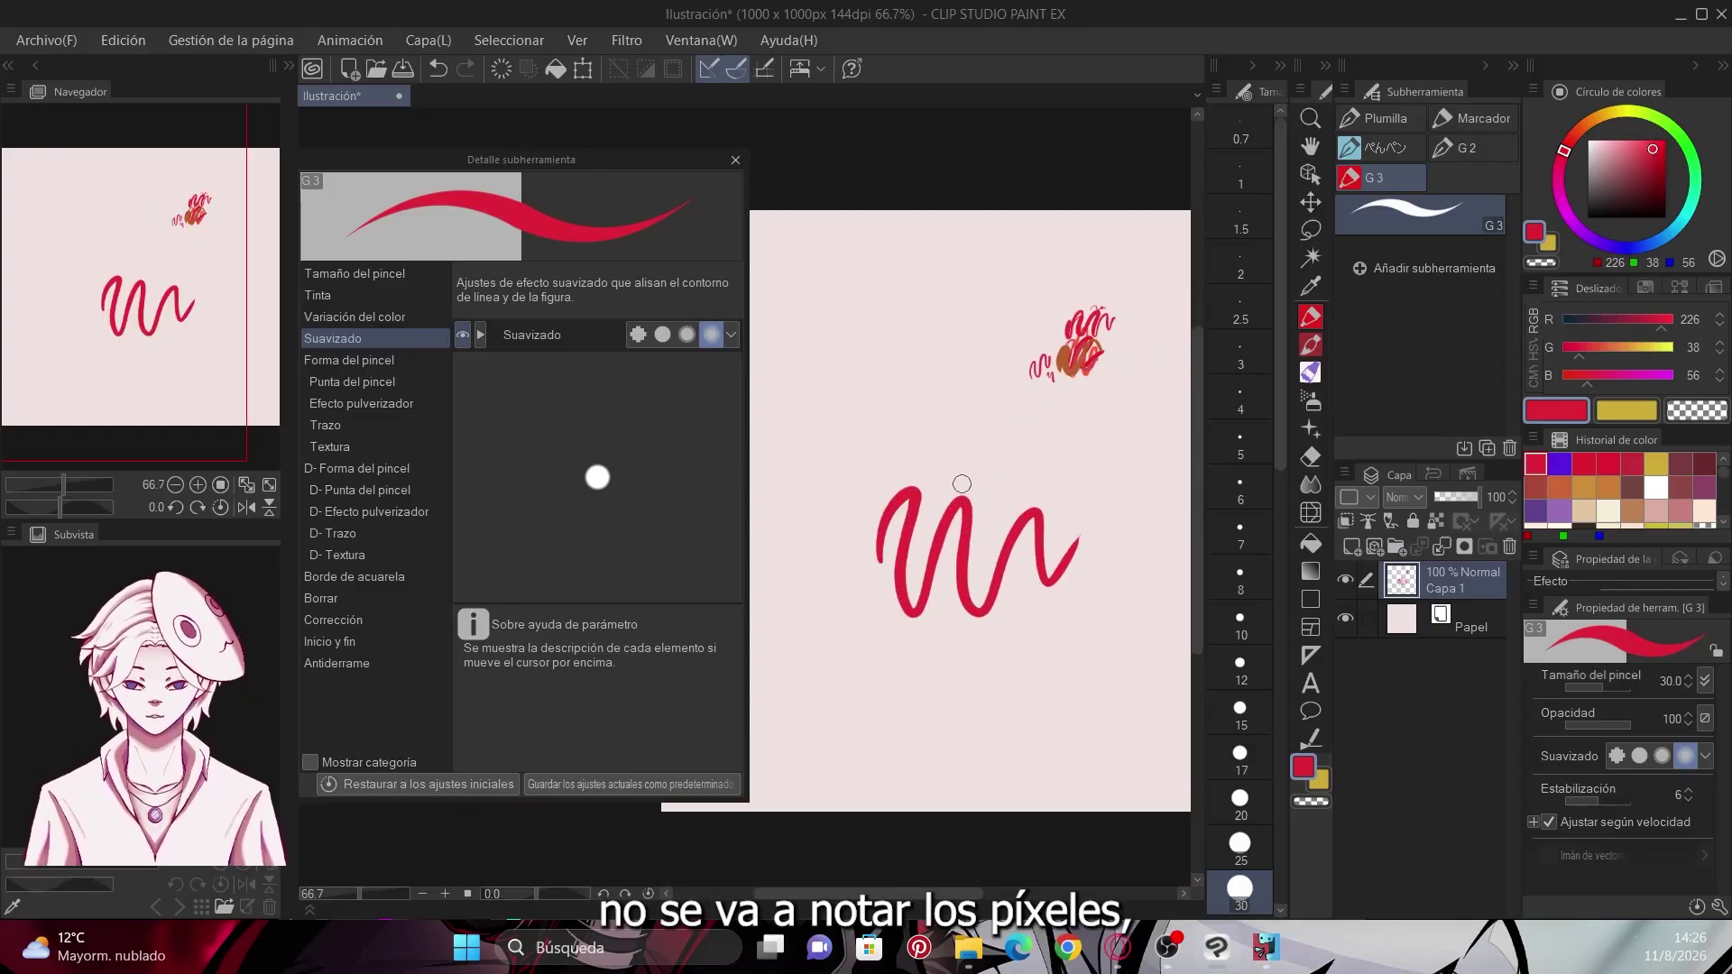
pyautogui.moveTo(873, 478)
pyautogui.mouseDown()
pyautogui.moveTo(972, 471)
pyautogui.moveTo(1029, 416)
pyautogui.mouseUp()
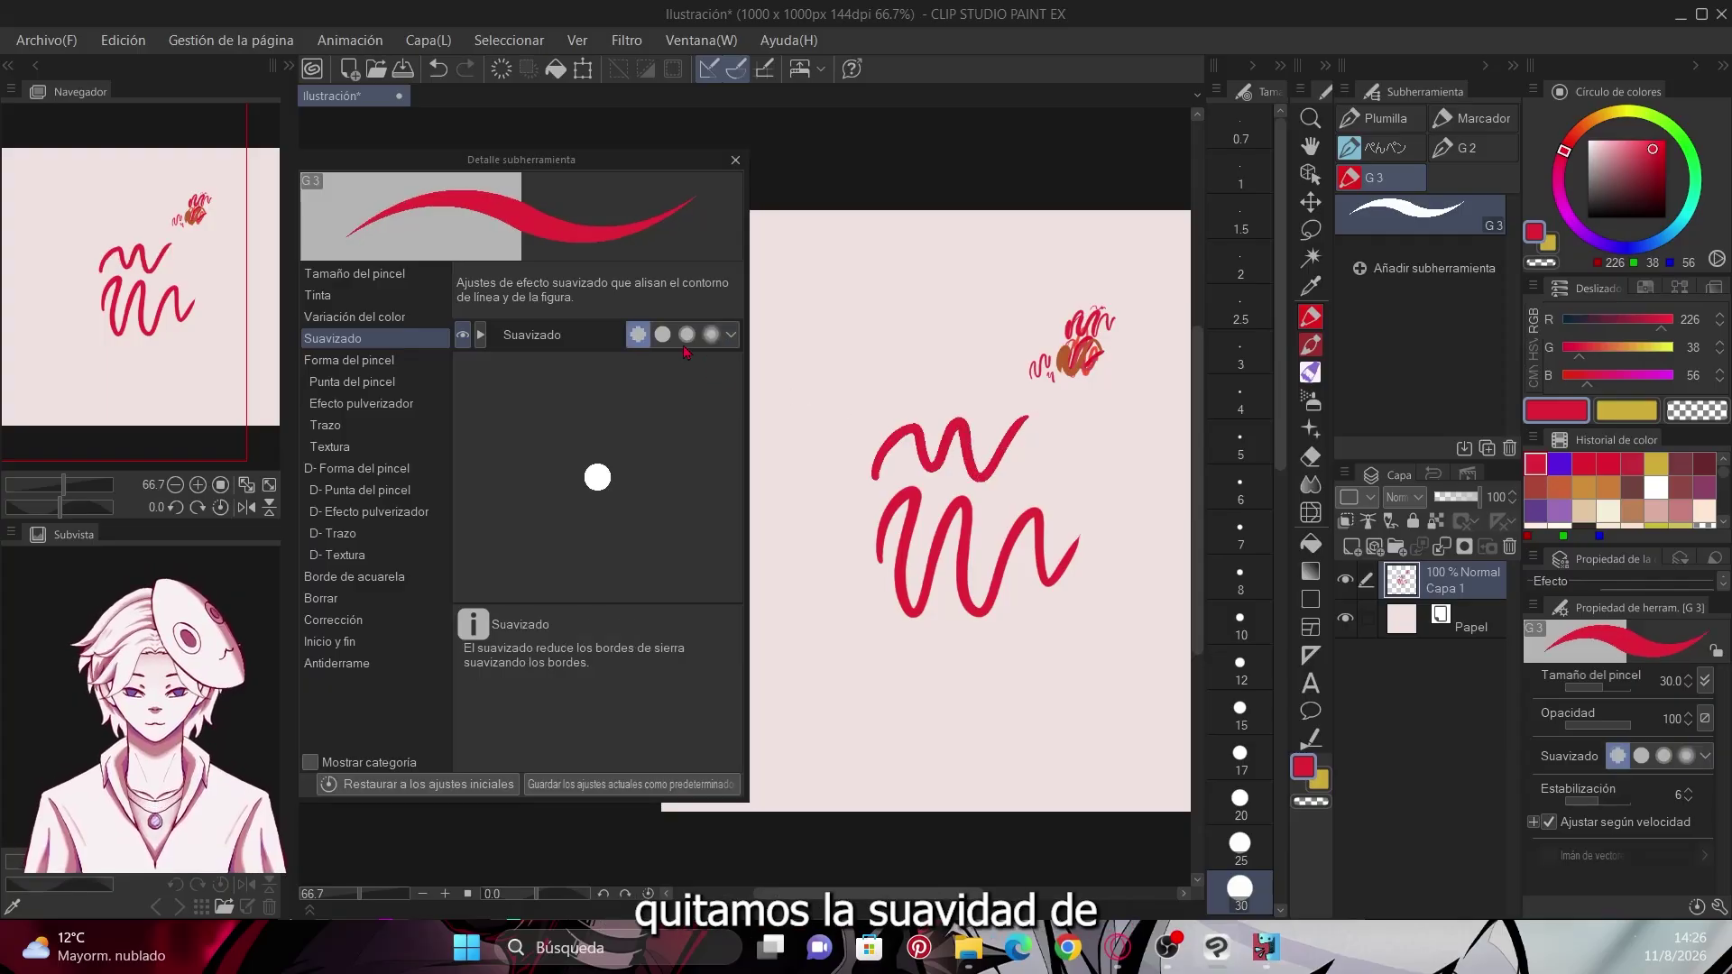
# Paint small thin red squiggles in the gap between the two large zigzags to compare their edges
pyautogui.scroll(5, 980, 498)
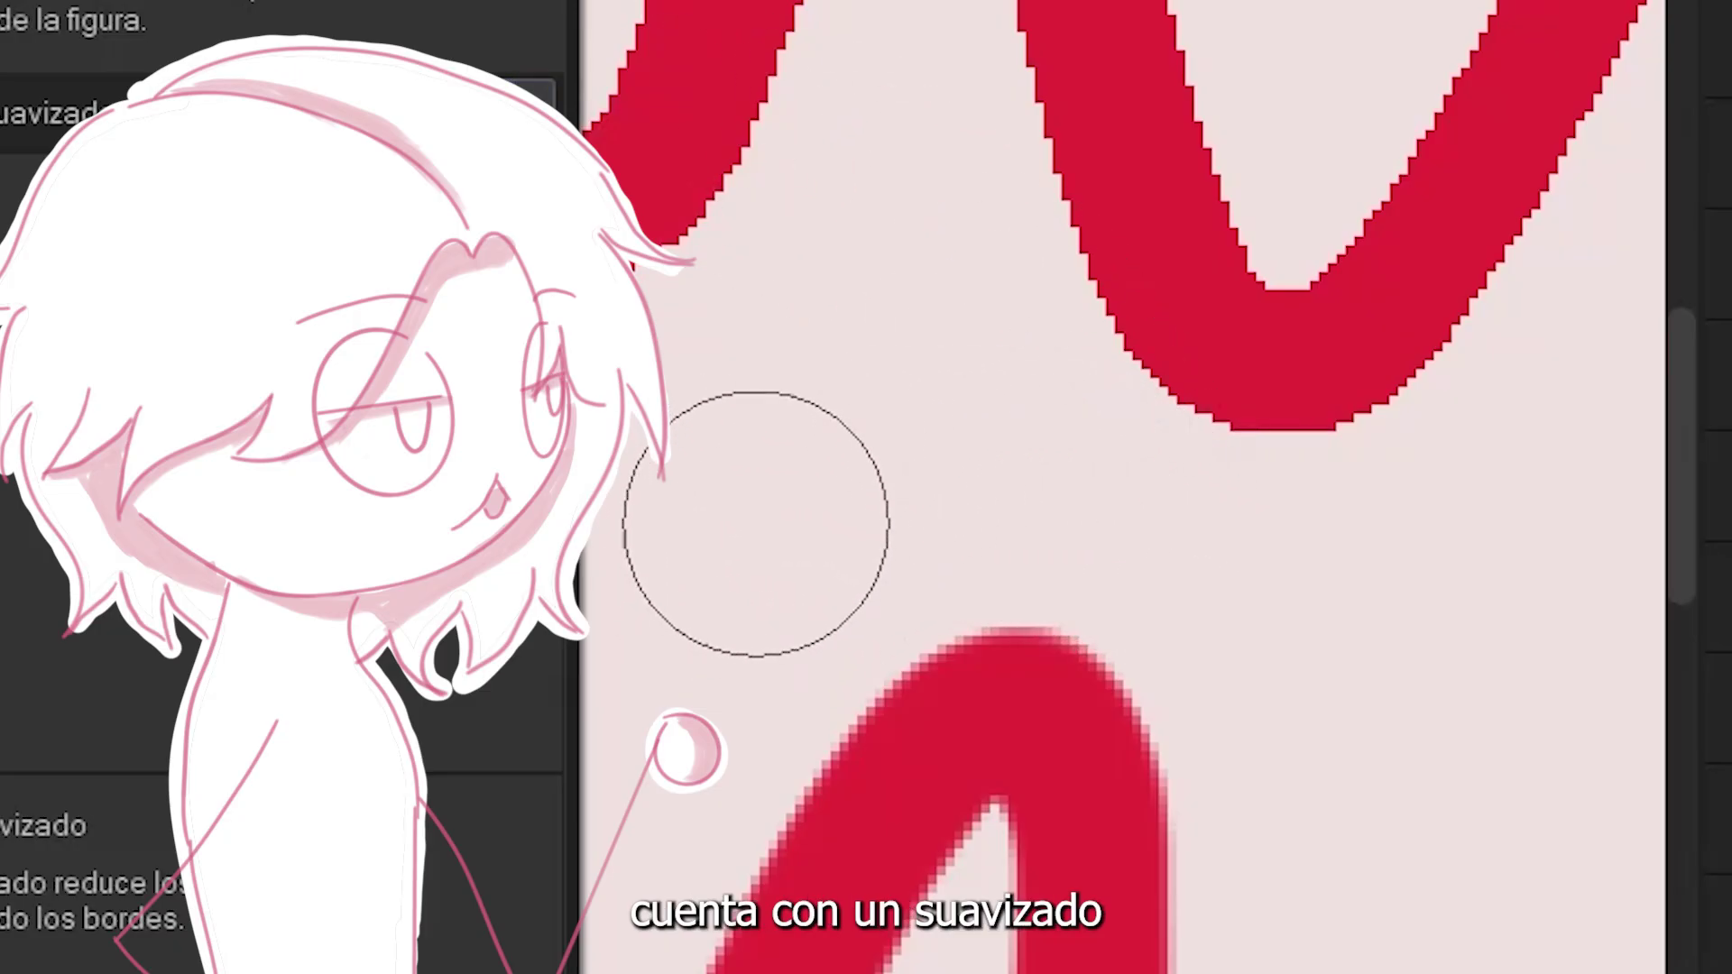
pyautogui.moveTo(675, 451)
pyautogui.mouseDown()
pyautogui.moveTo(839, 487)
pyautogui.moveTo(1044, 424)
pyautogui.mouseUp()
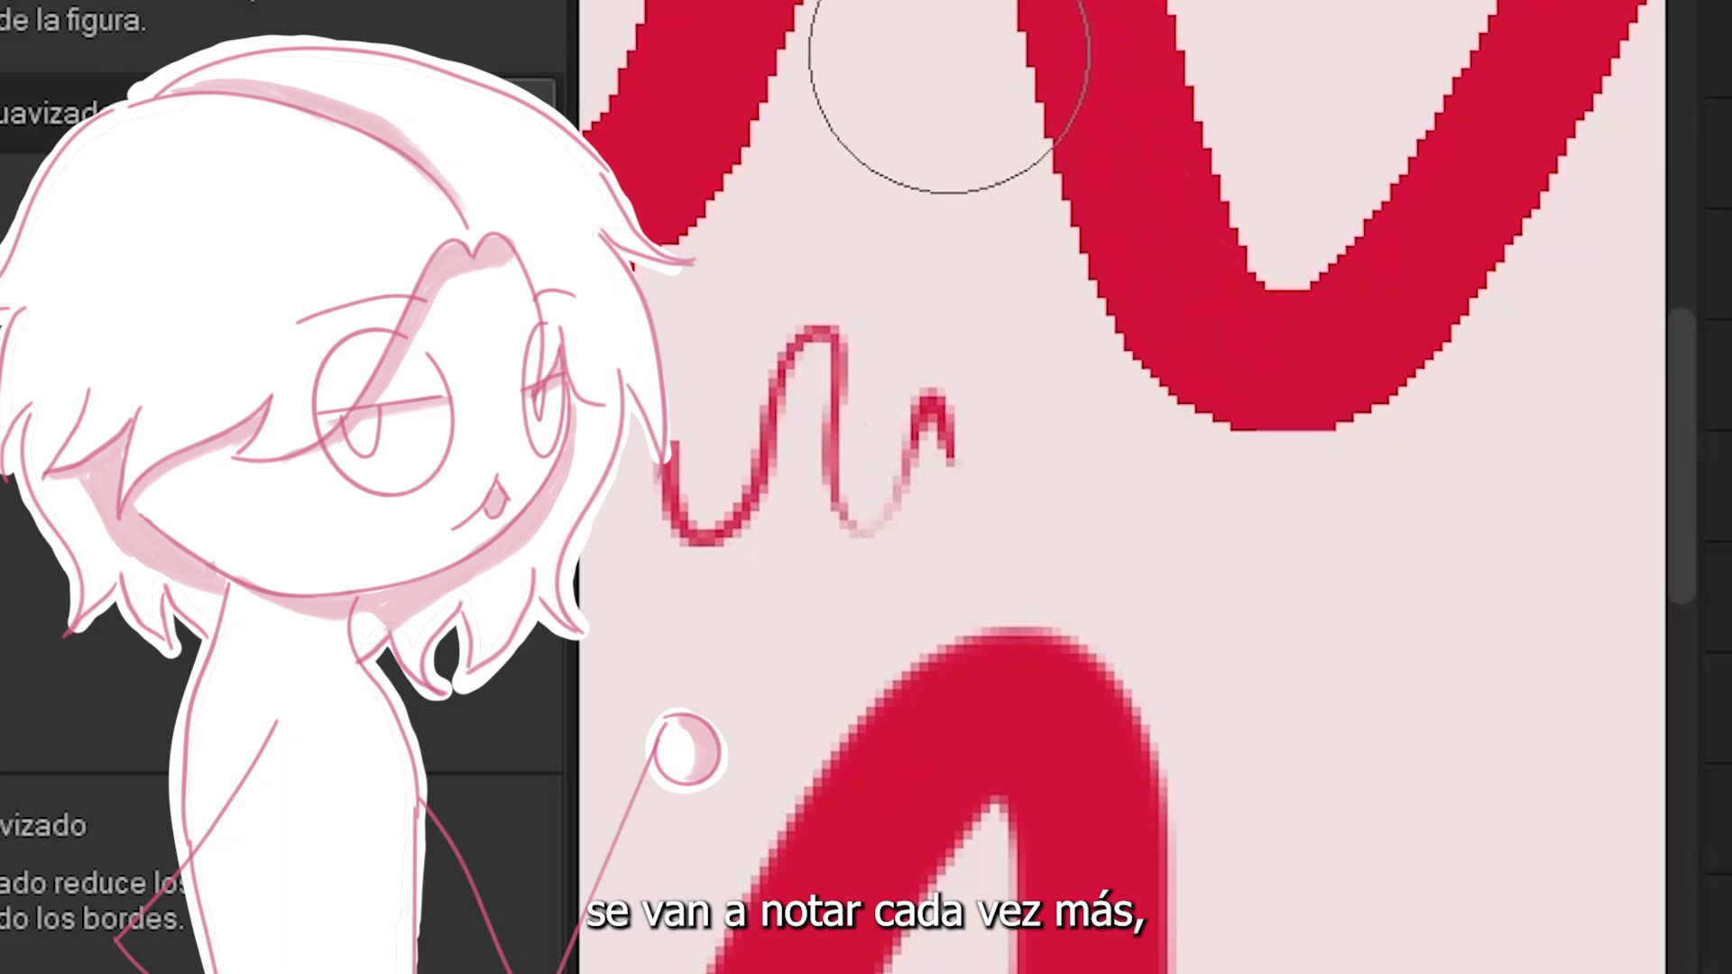
pyautogui.moveTo(866, 288)
pyautogui.mouseDown()
pyautogui.moveTo(967, 157)
pyautogui.moveTo(869, 199)
pyautogui.moveTo(956, 247)
pyautogui.mouseUp()
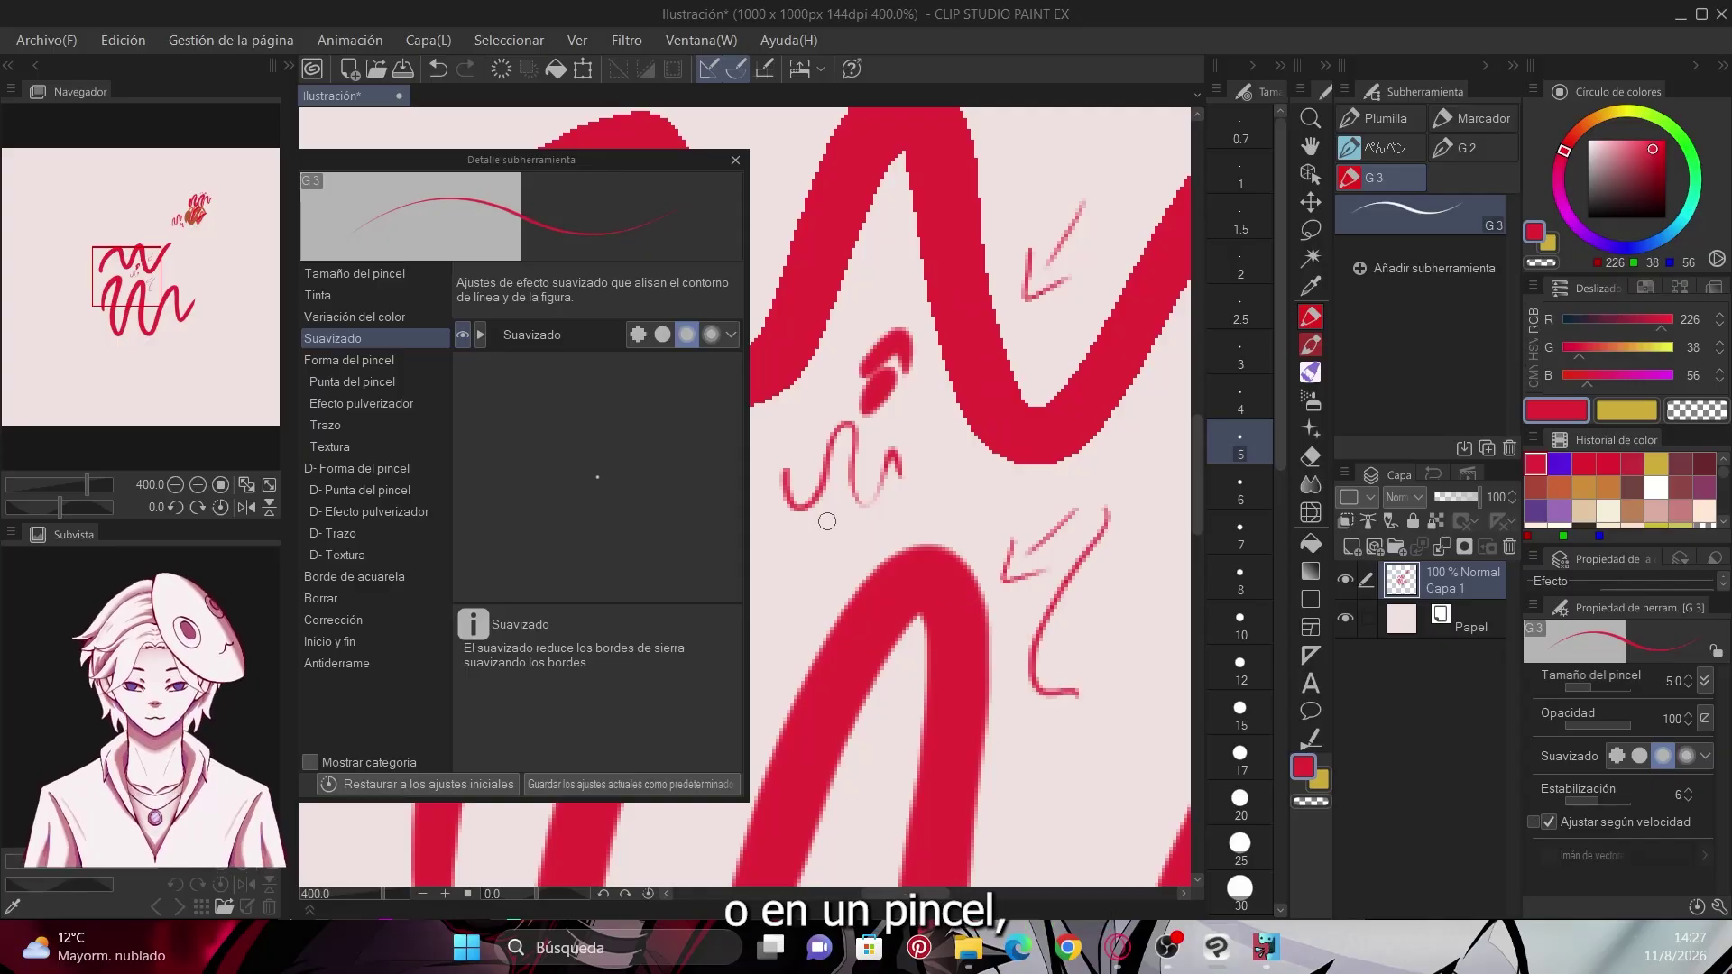
# Open the brush shape settings and apply the Pen preset to the brush
pyautogui.click(361, 360)
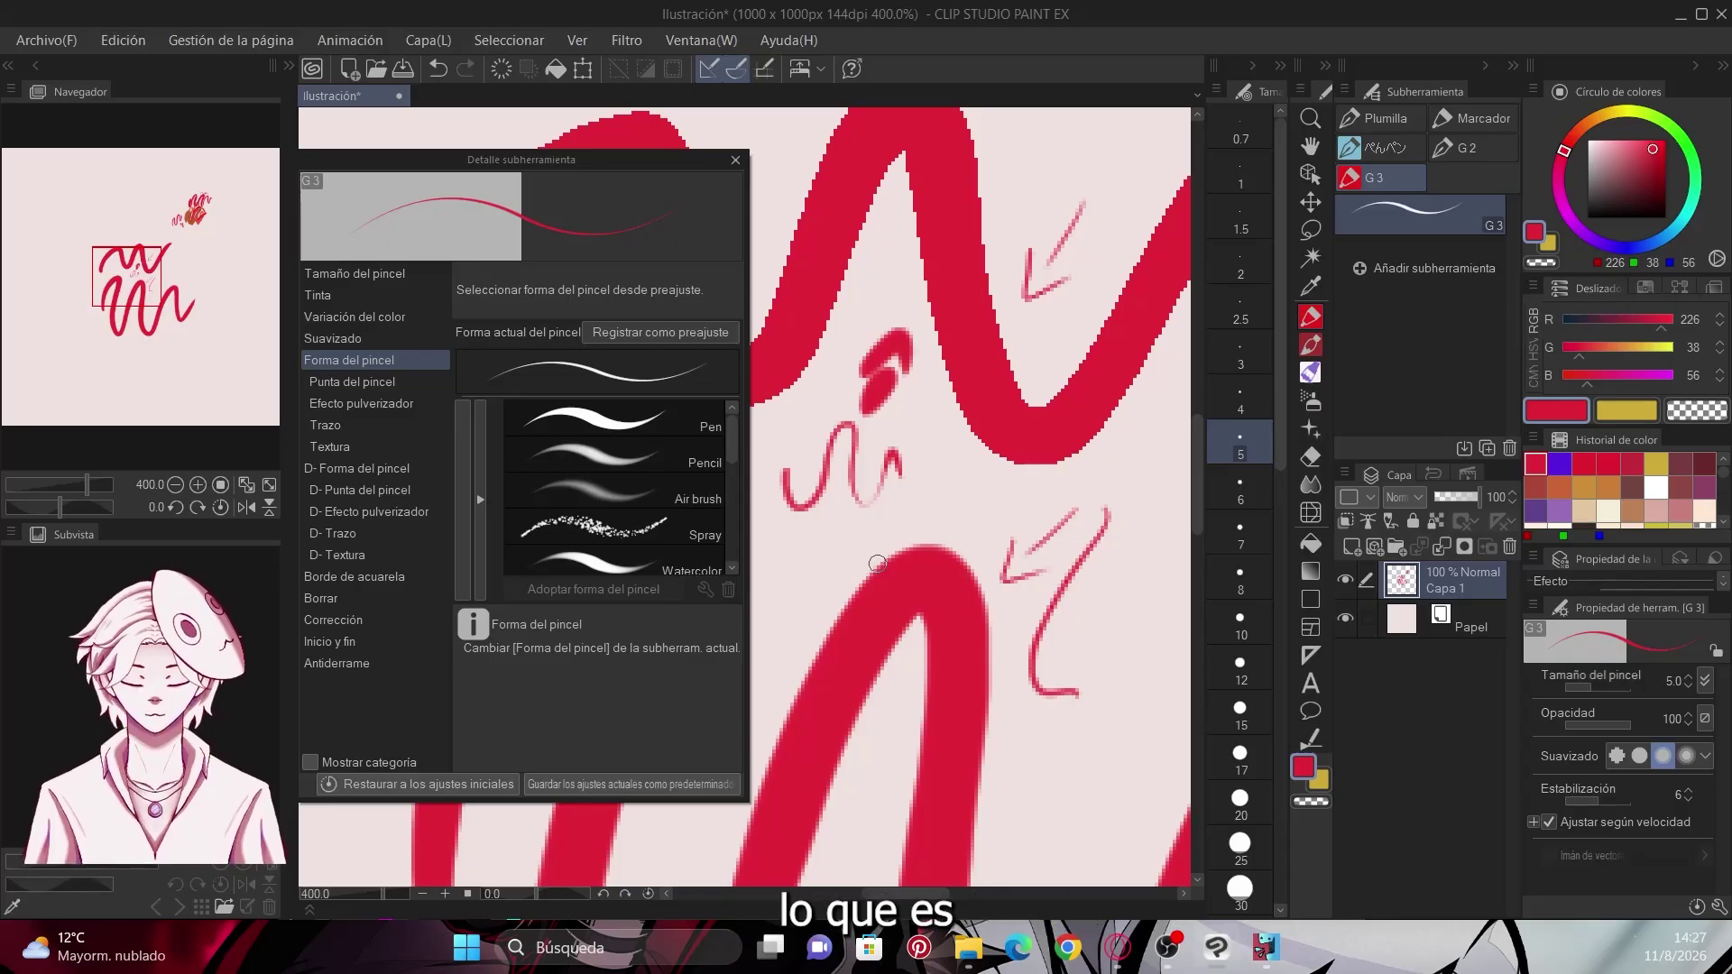
pyautogui.scroll(-5, 992, 508)
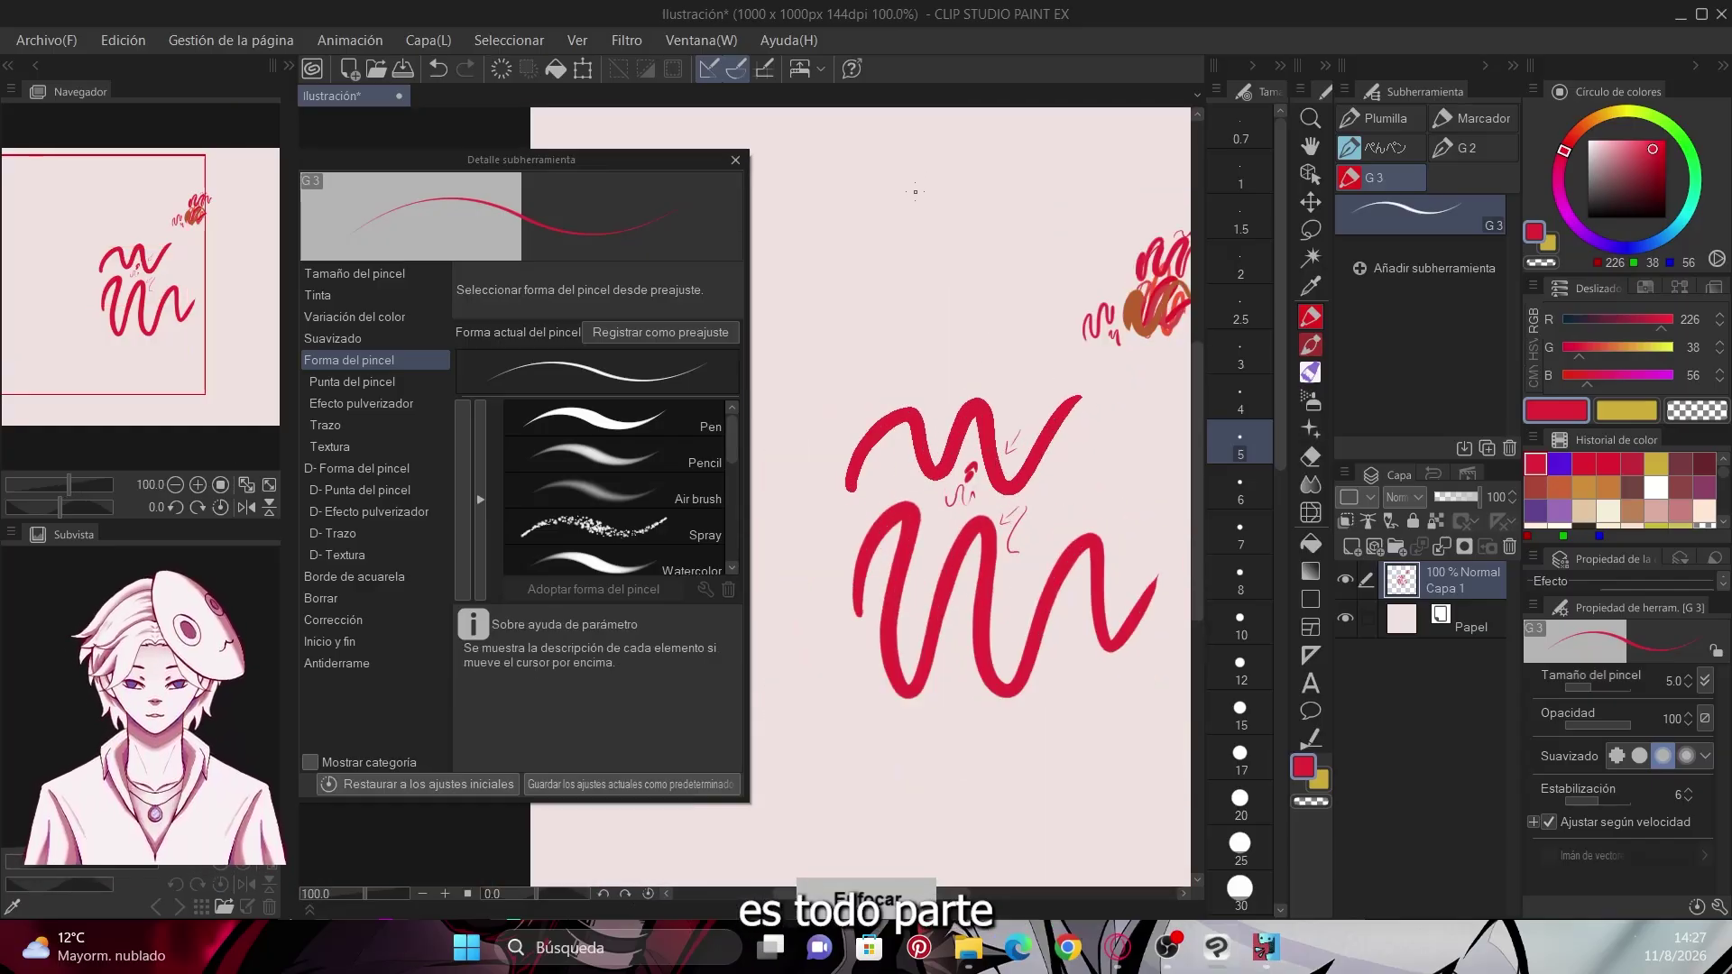
pyautogui.scroll(2, 916, 194)
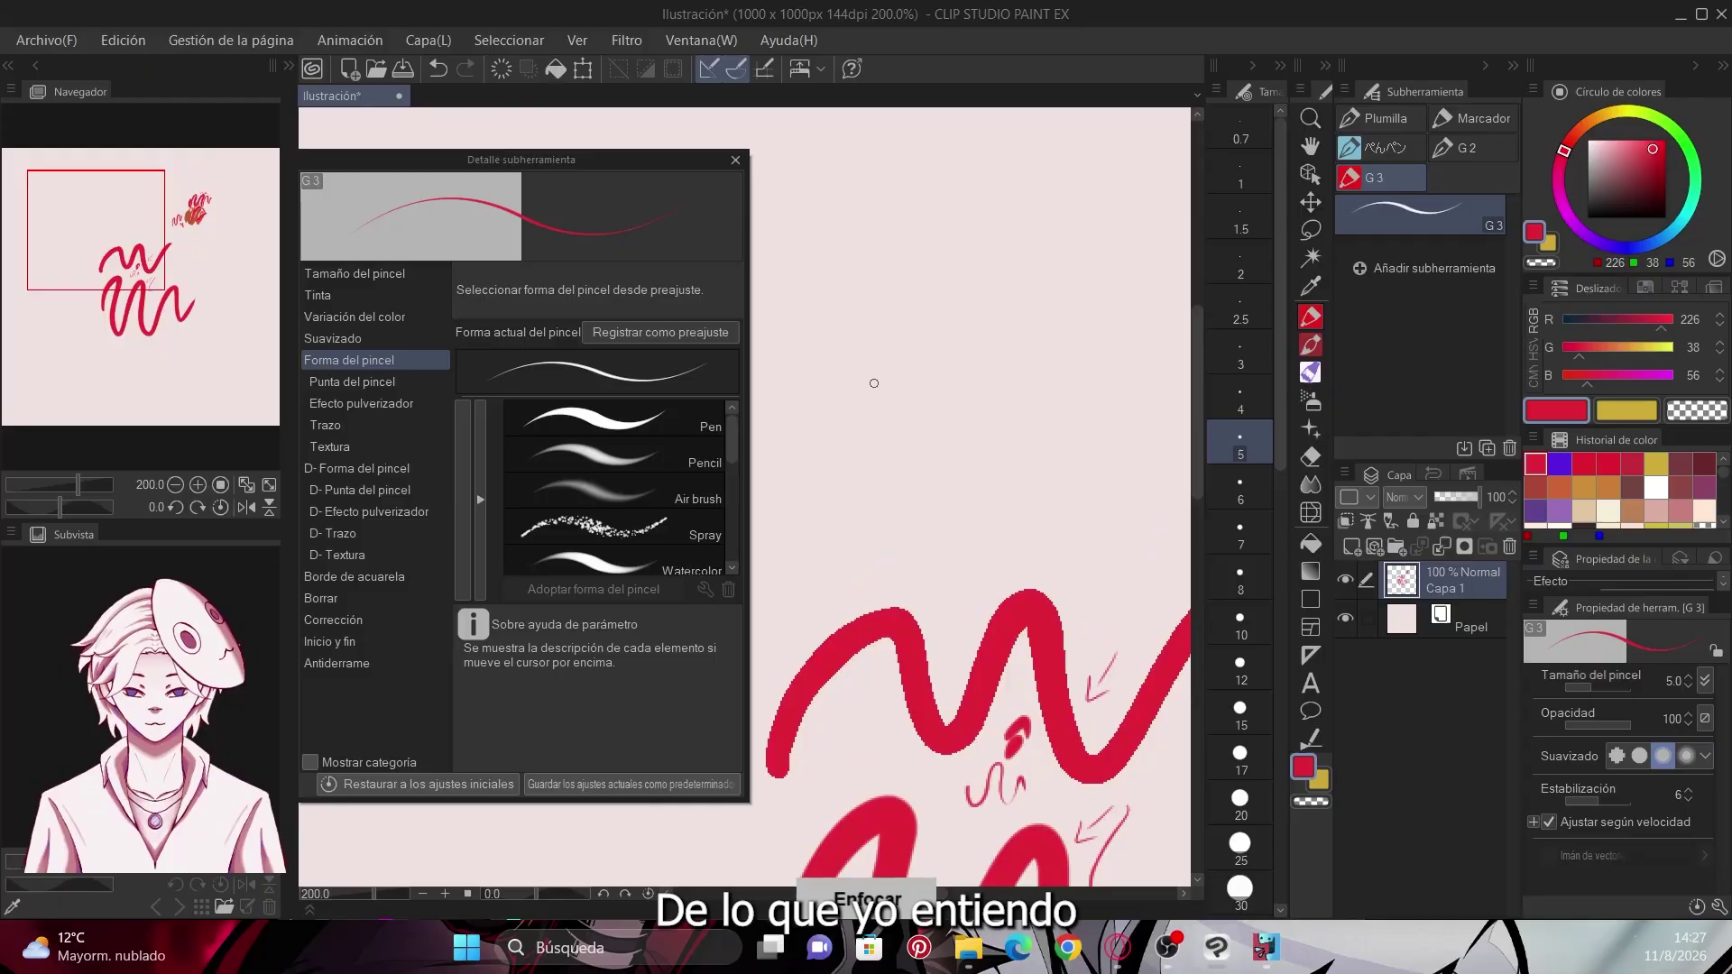
pyautogui.scroll(2, 873, 388)
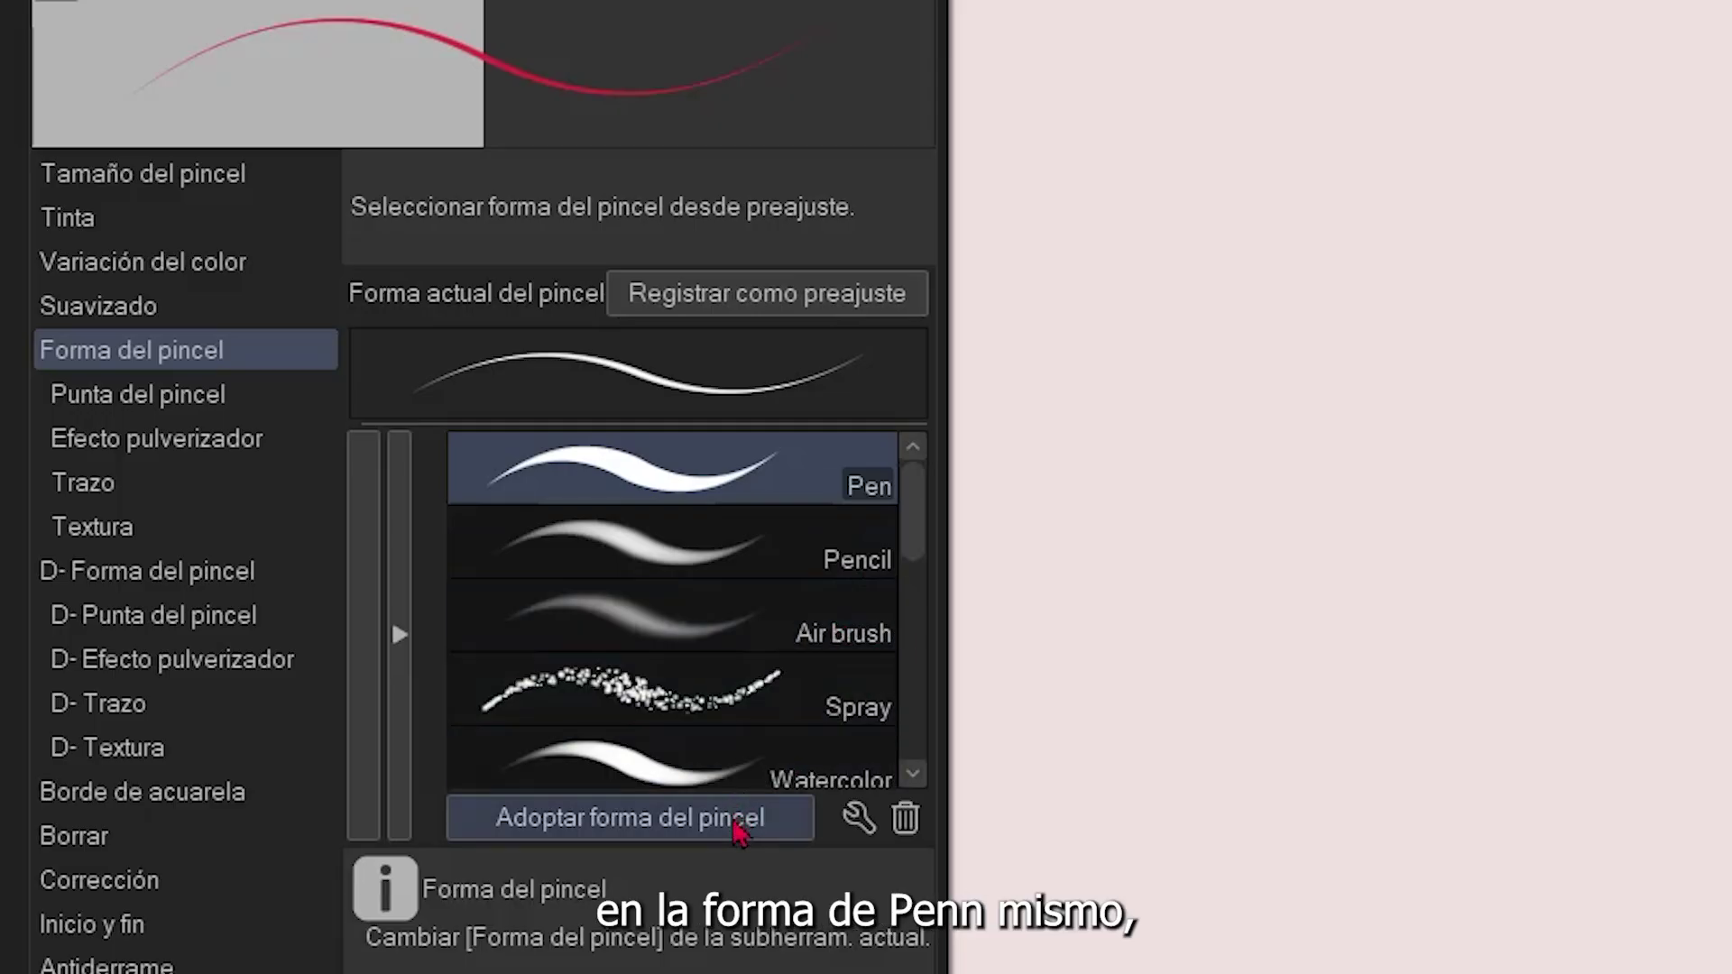
pyautogui.click(735, 823)
# Apply the Pencil shape and paint a zigzag, and paint two more beside it with the Pen shape for comparison
pyautogui.click(839, 552)
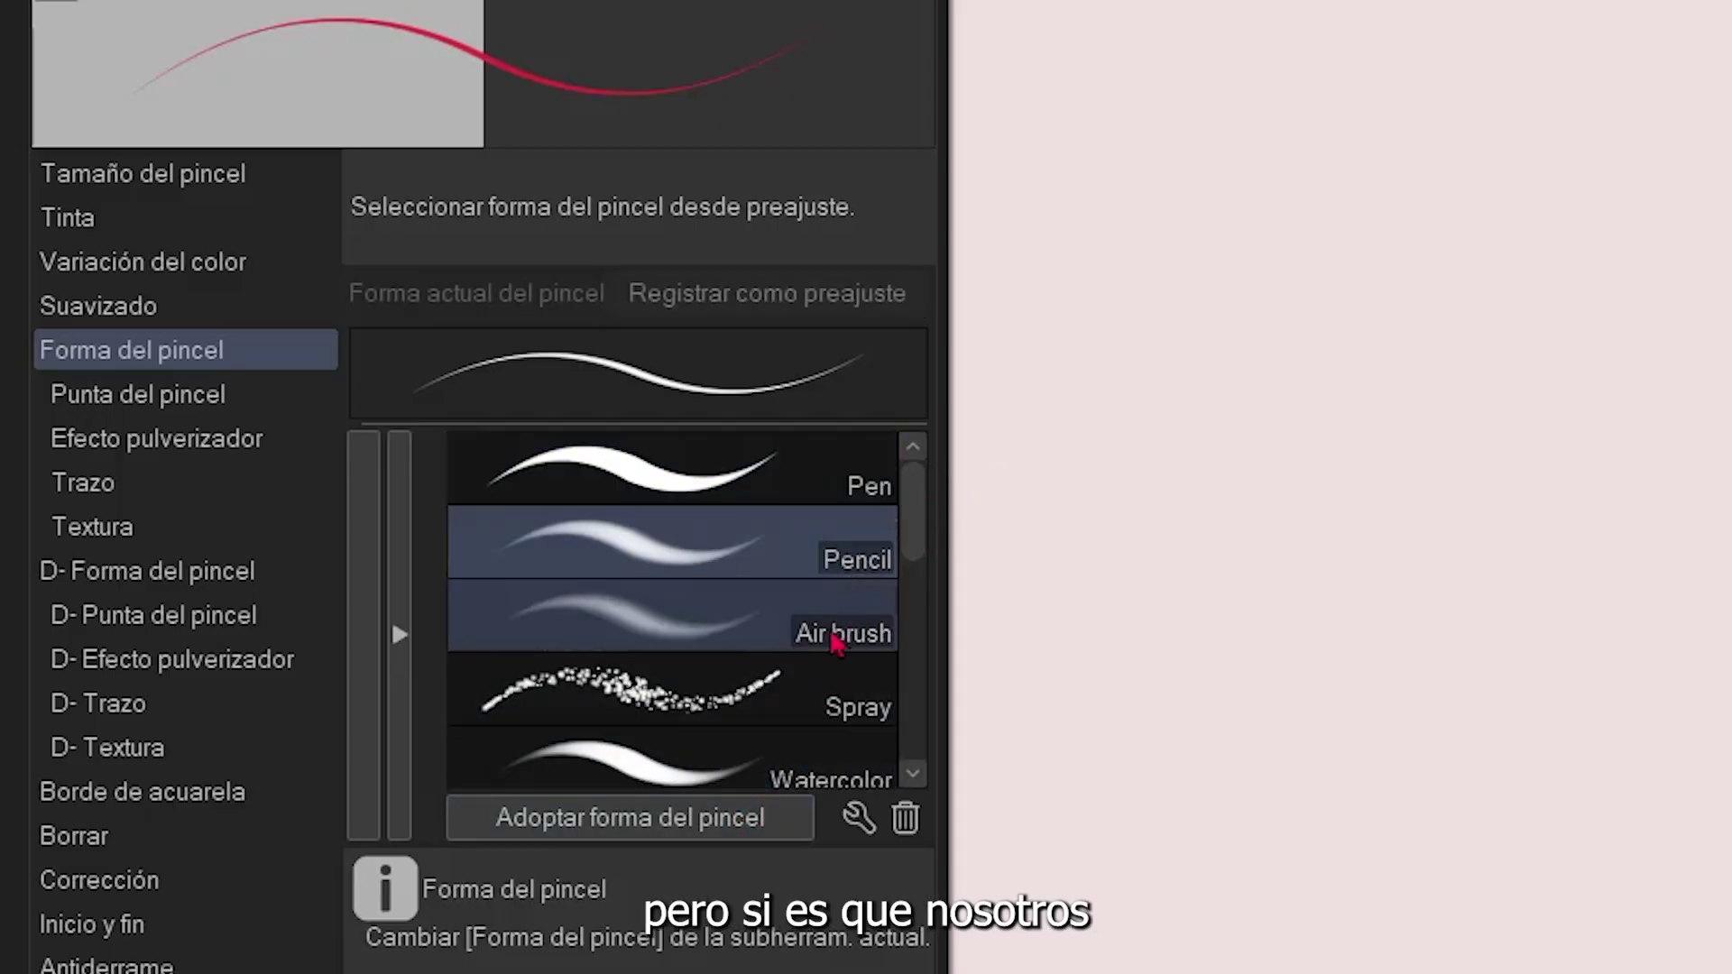
pyautogui.click(765, 837)
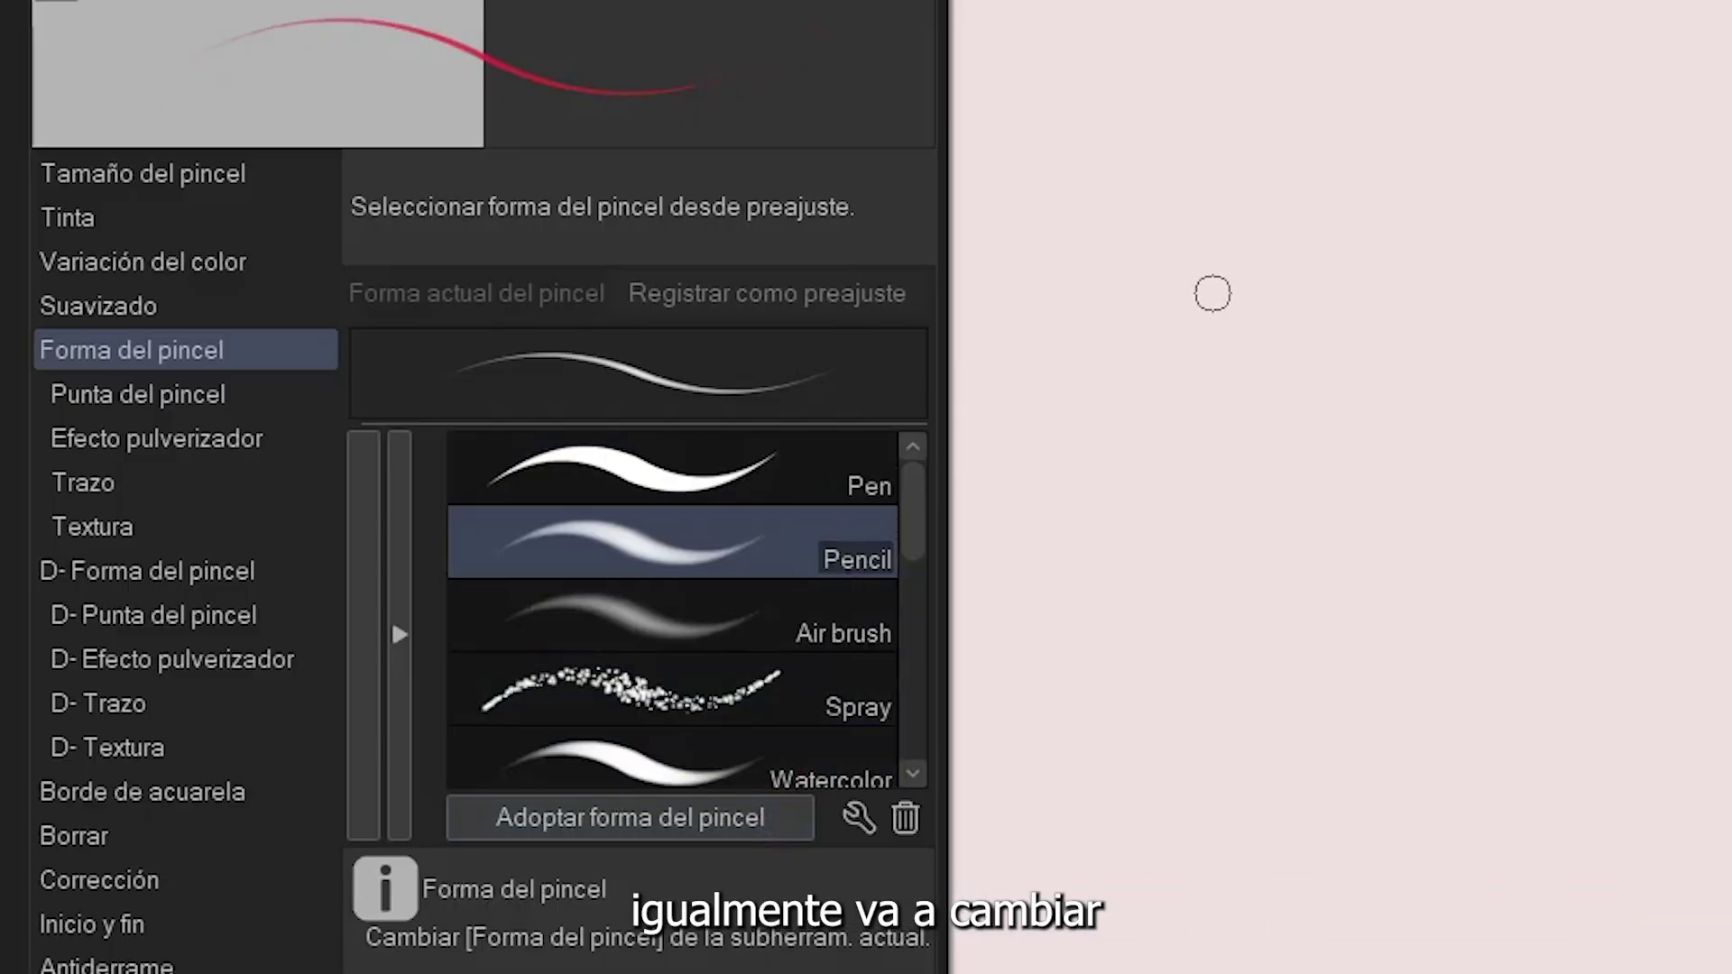
pyautogui.moveTo(1328, 239)
pyautogui.mouseDown()
pyautogui.moveTo(1227, 573)
pyautogui.moveTo(1299, 661)
pyautogui.moveTo(1308, 735)
pyautogui.mouseUp()
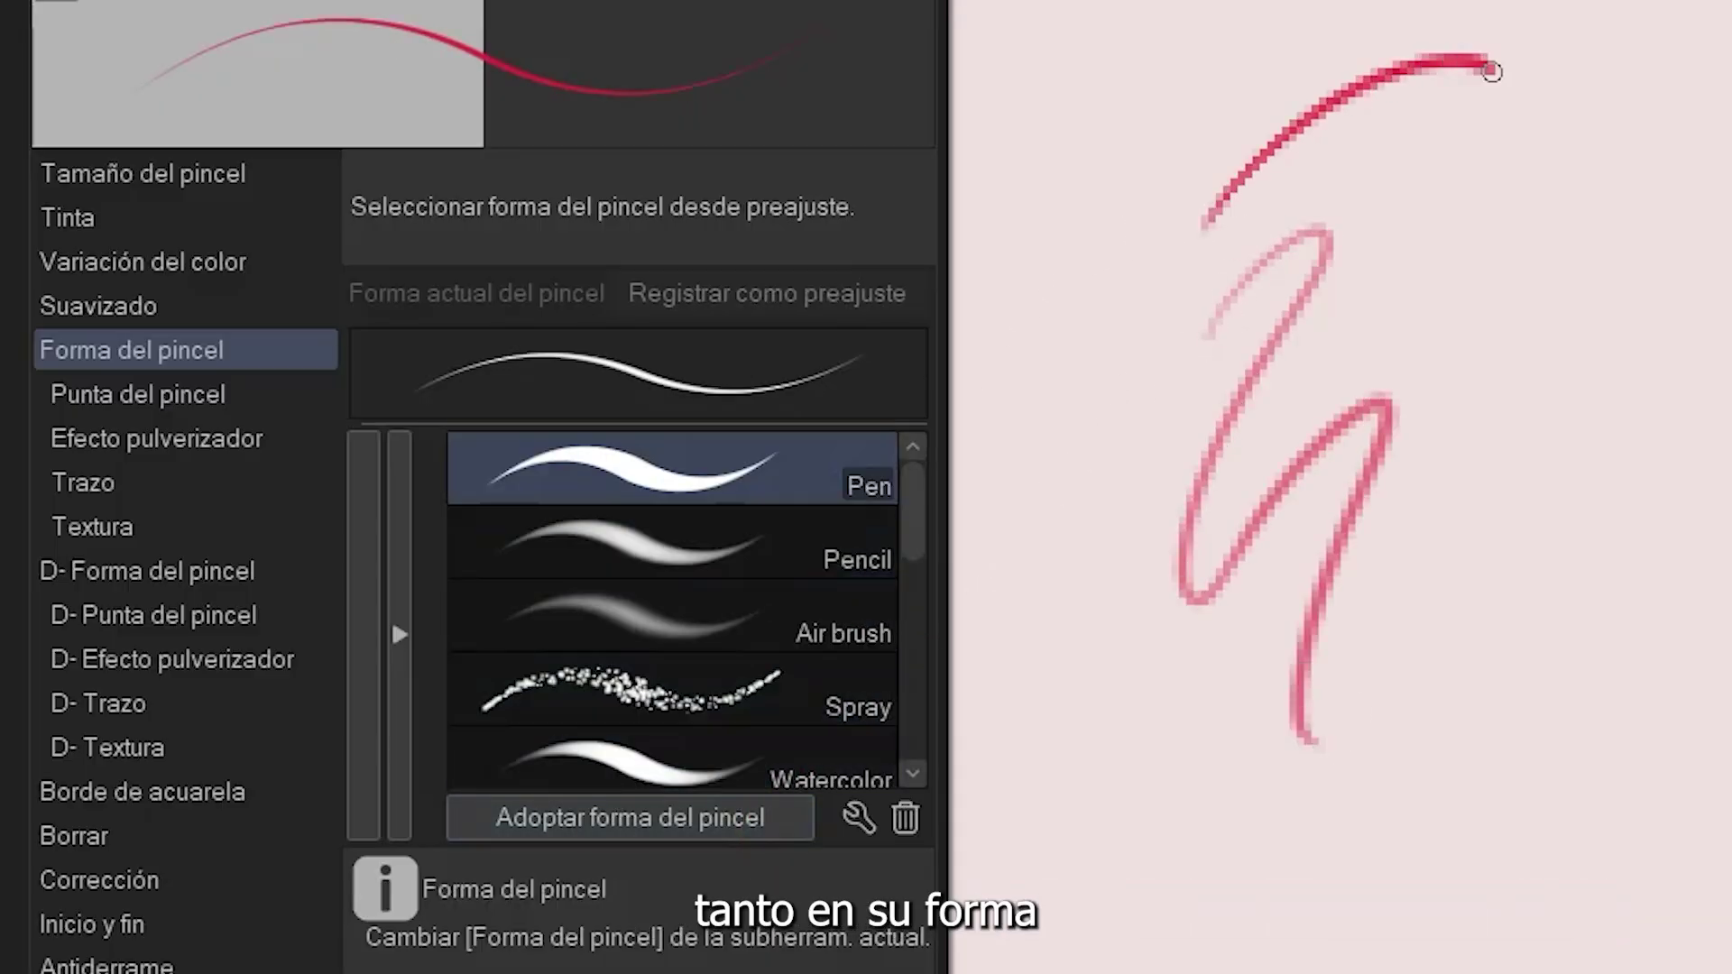
pyautogui.moveTo(1492, 72)
pyautogui.mouseDown()
pyautogui.moveTo(1394, 317)
pyautogui.moveTo(1461, 488)
pyautogui.mouseUp()
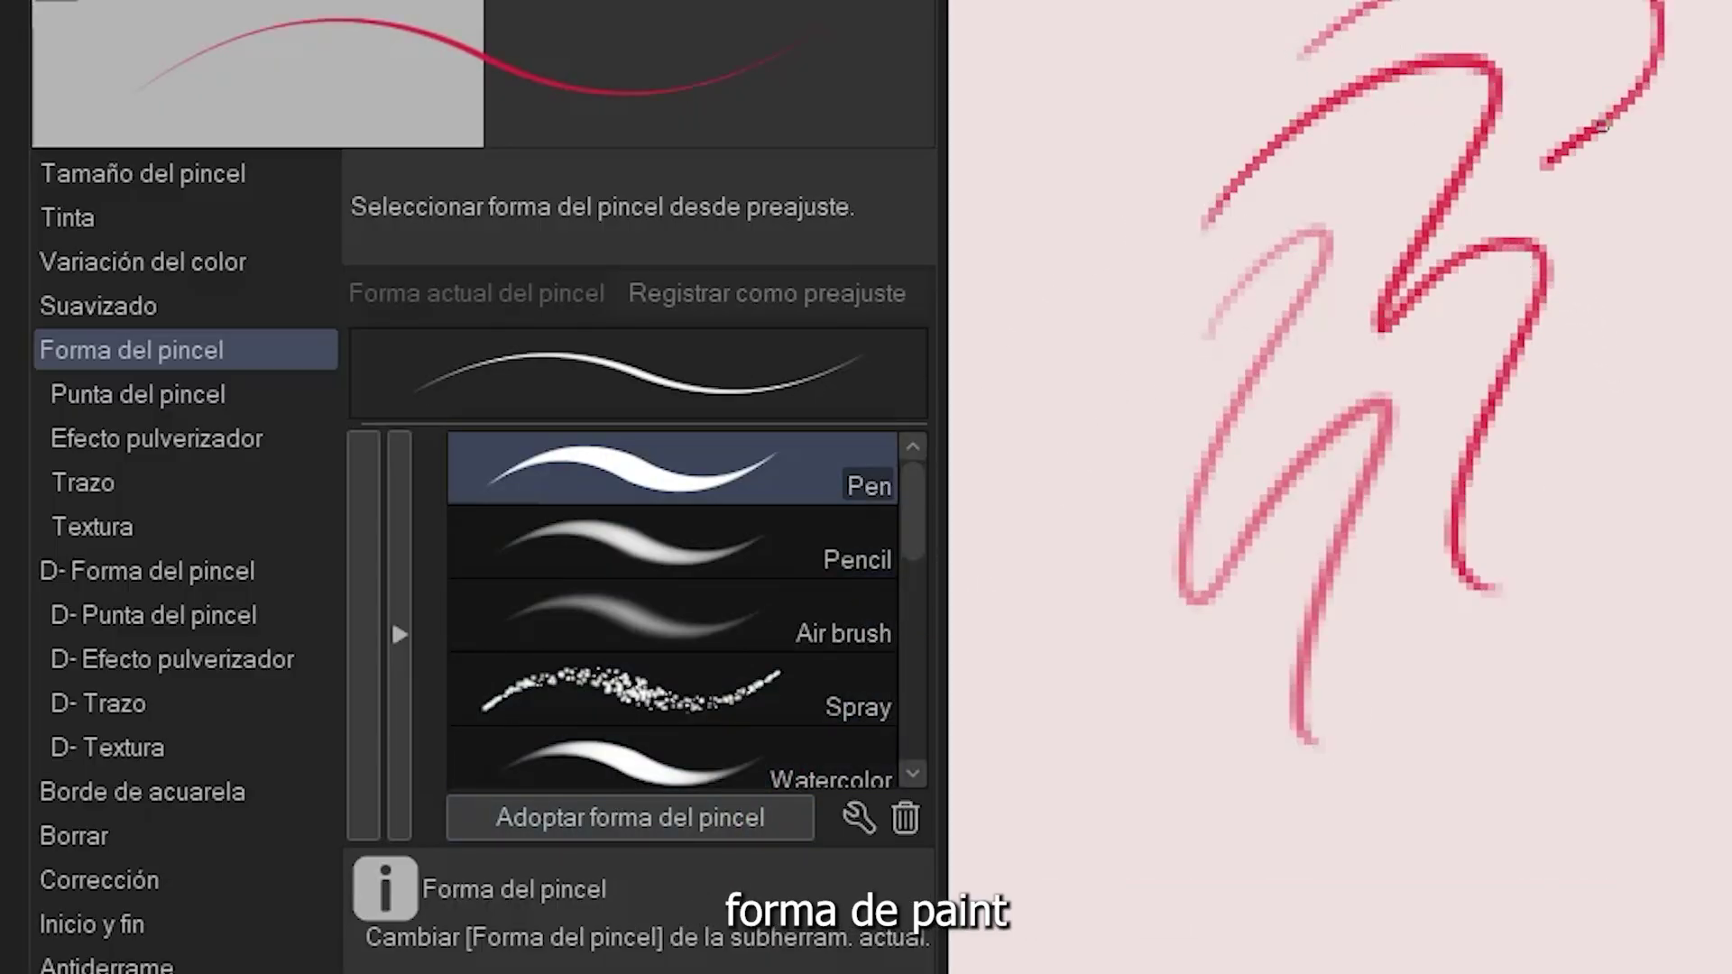
pyautogui.moveTo(1601, 126); pyautogui.dragTo(1561, 555)
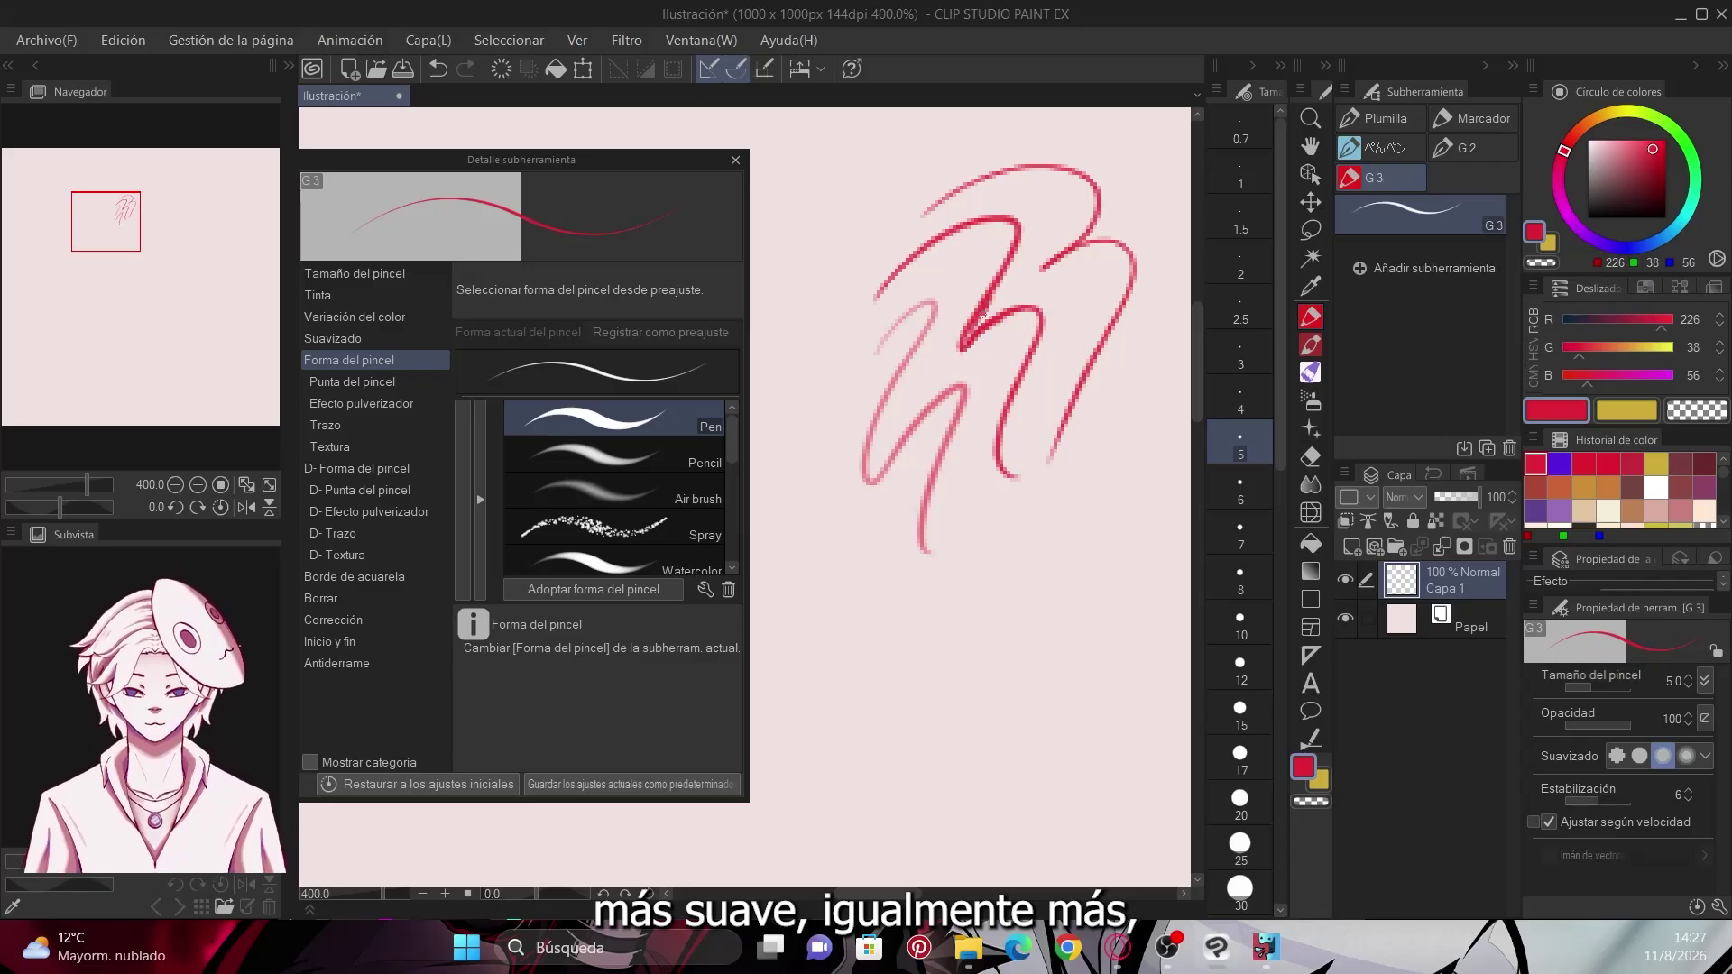
# Apply the Pencil shape again, paint light test squiggles below the existing strokes, and undo them
pyautogui.click(695, 459)
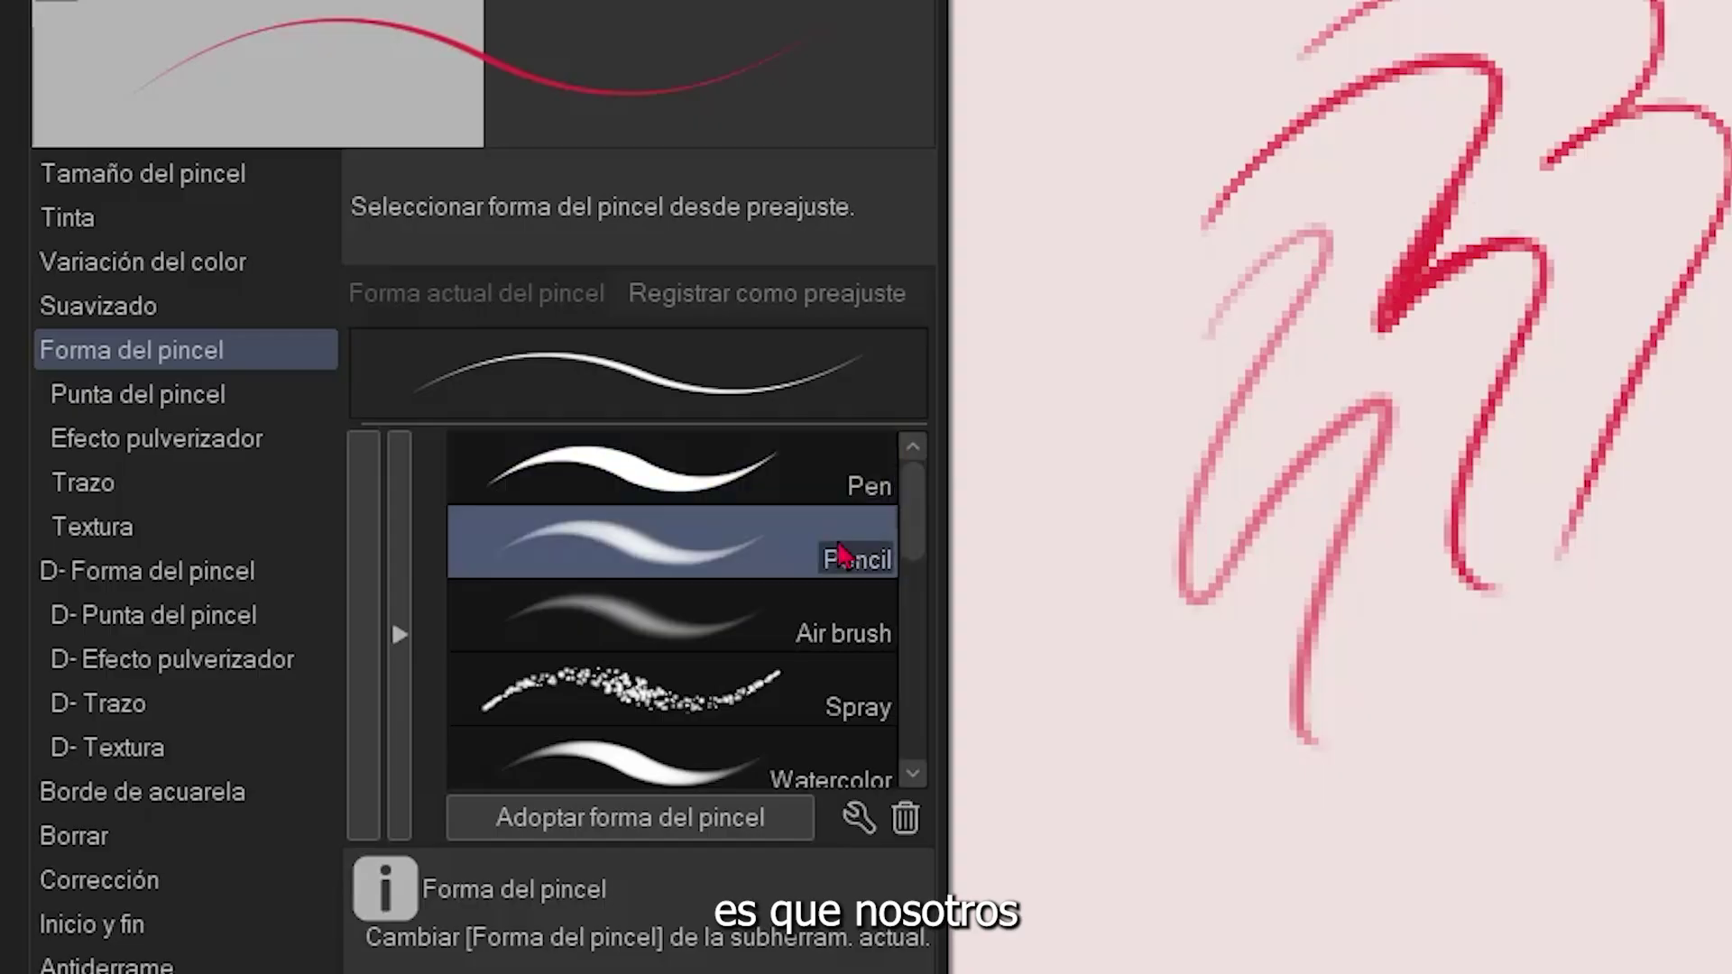
pyautogui.click(761, 816)
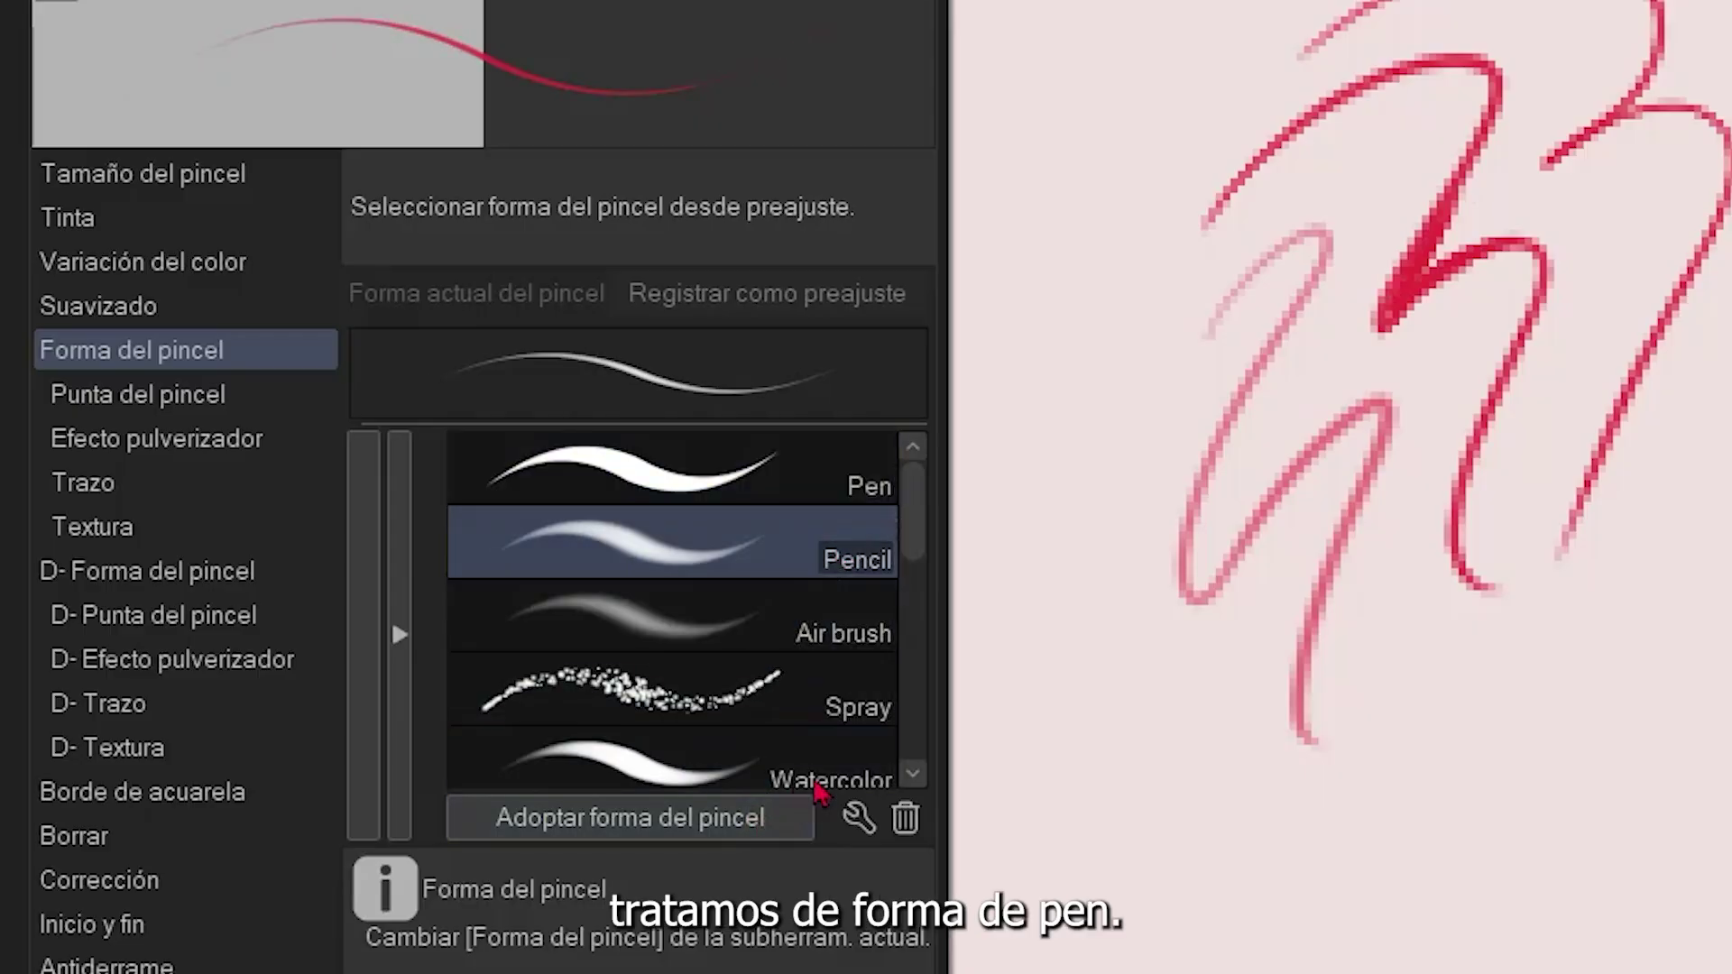
pyautogui.moveTo(1344, 856)
pyautogui.mouseDown()
pyautogui.moveTo(1359, 760)
pyautogui.moveTo(1434, 969)
pyautogui.mouseUp()
pyautogui.moveTo(1484, 969); pyautogui.dragTo(1562, 759)
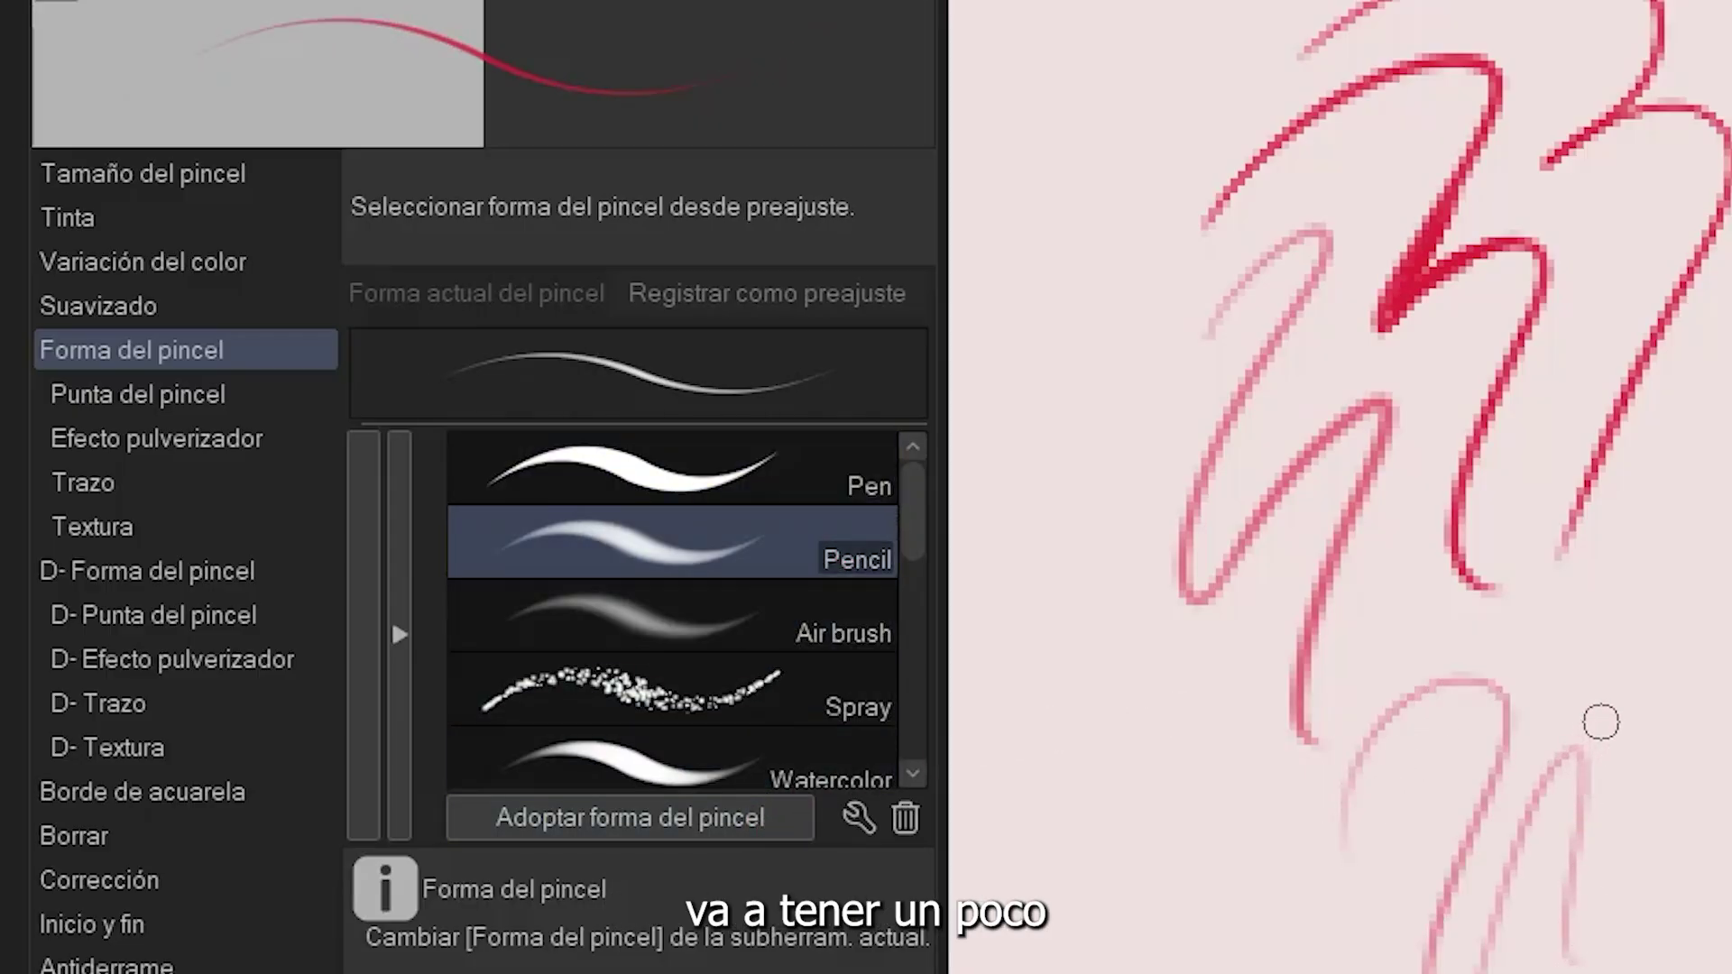
pyautogui.moveTo(1571, 622); pyautogui.dragTo(1670, 639)
pyautogui.hotkey('ctrl', 'z')
pyautogui.hotkey('ctrl', 'z')
pyautogui.hotkey('ctrl', 'z')
pyautogui.hotkey('ctrl', 'z')
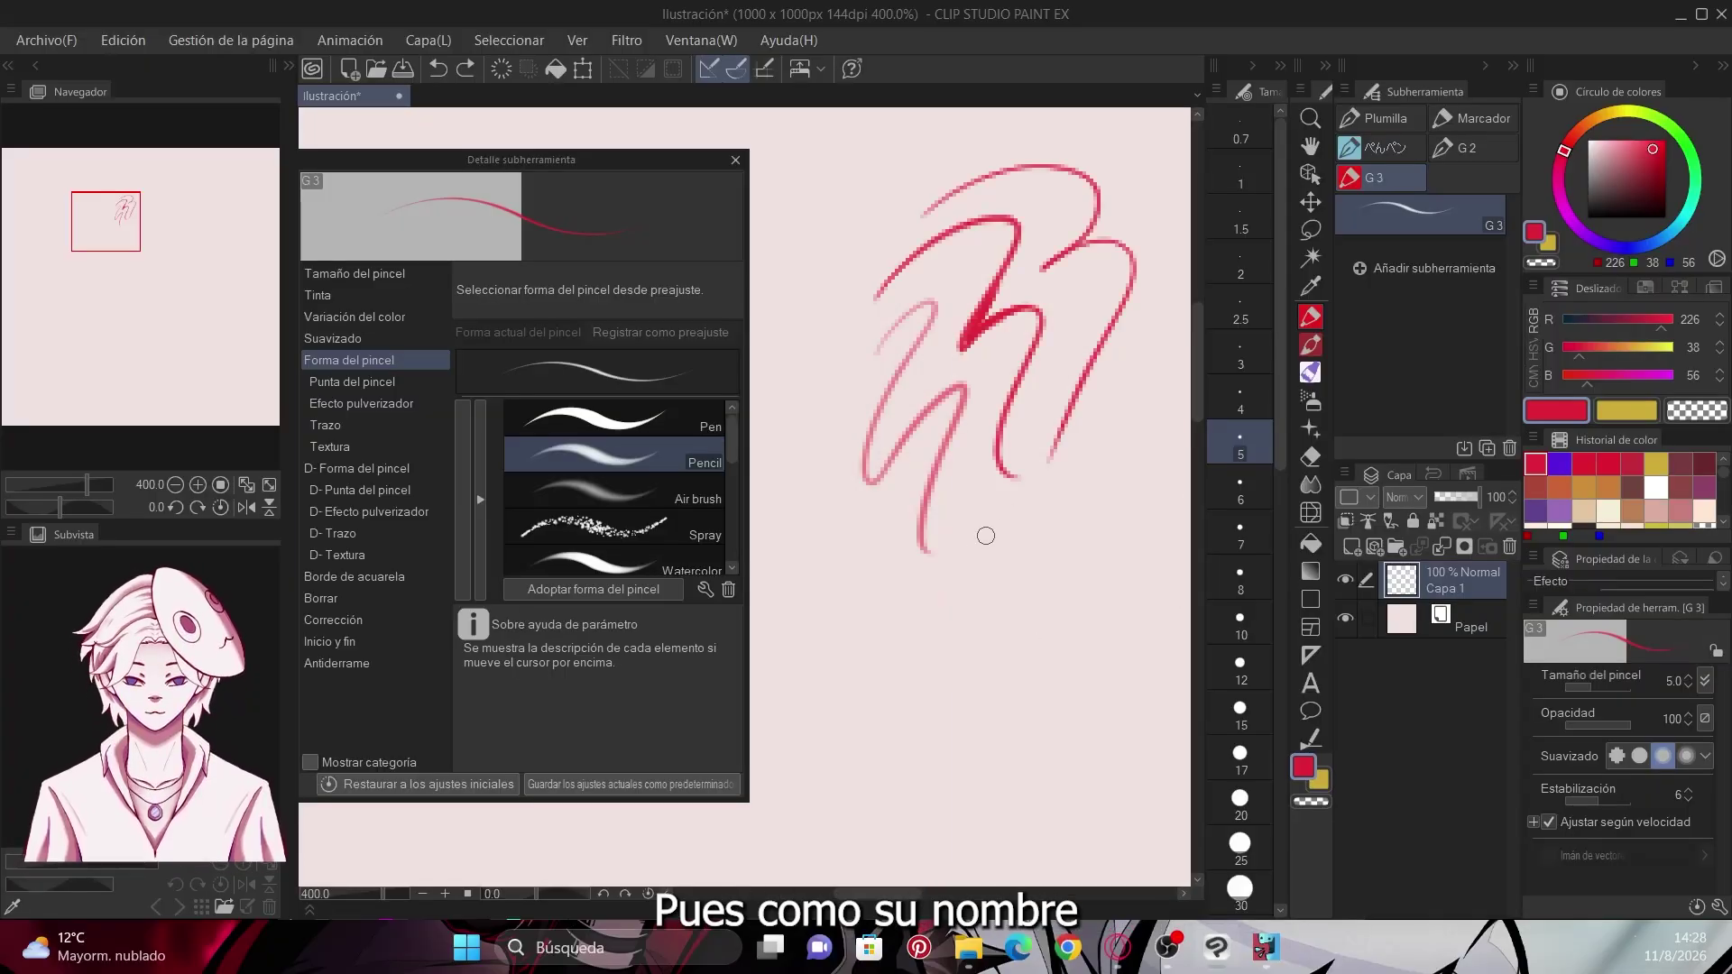
# Sketch a construction circle with vertical and crossing guide lines below the zigzags using the Pencil shape
pyautogui.moveTo(924, 560)
pyautogui.mouseDown()
pyautogui.moveTo(1117, 613)
pyautogui.moveTo(933, 638)
pyautogui.mouseUp()
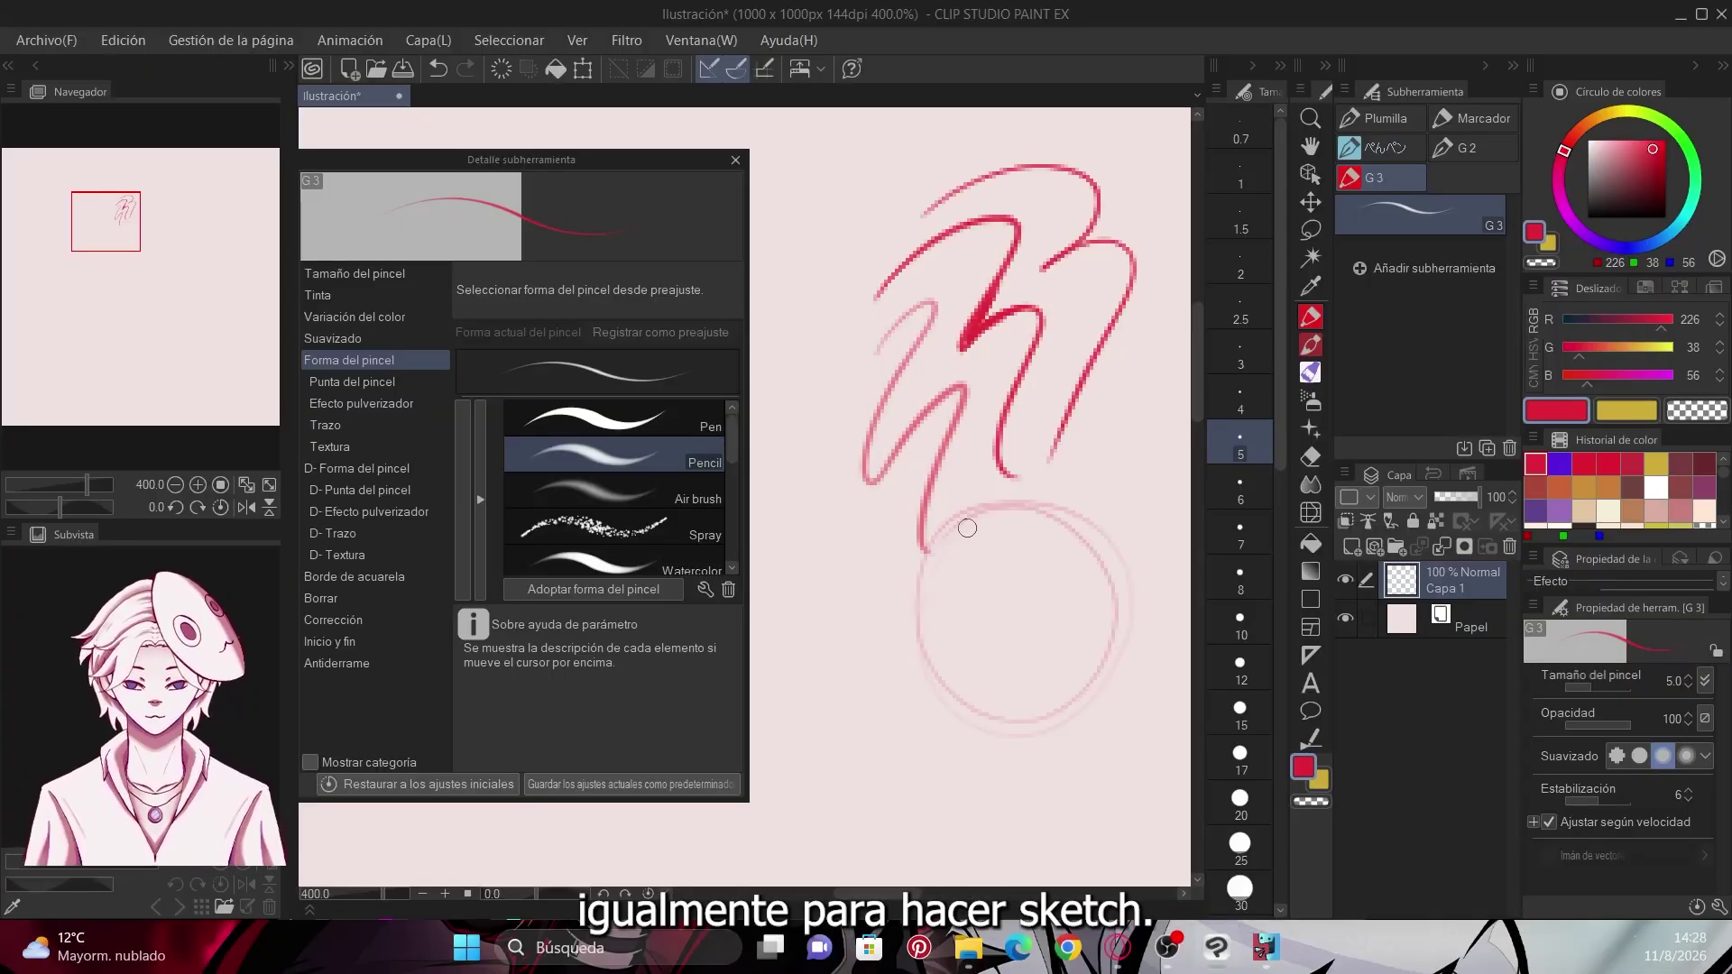
pyautogui.moveTo(929, 541); pyautogui.dragTo(911, 649)
pyautogui.moveTo(983, 524); pyautogui.dragTo(974, 754)
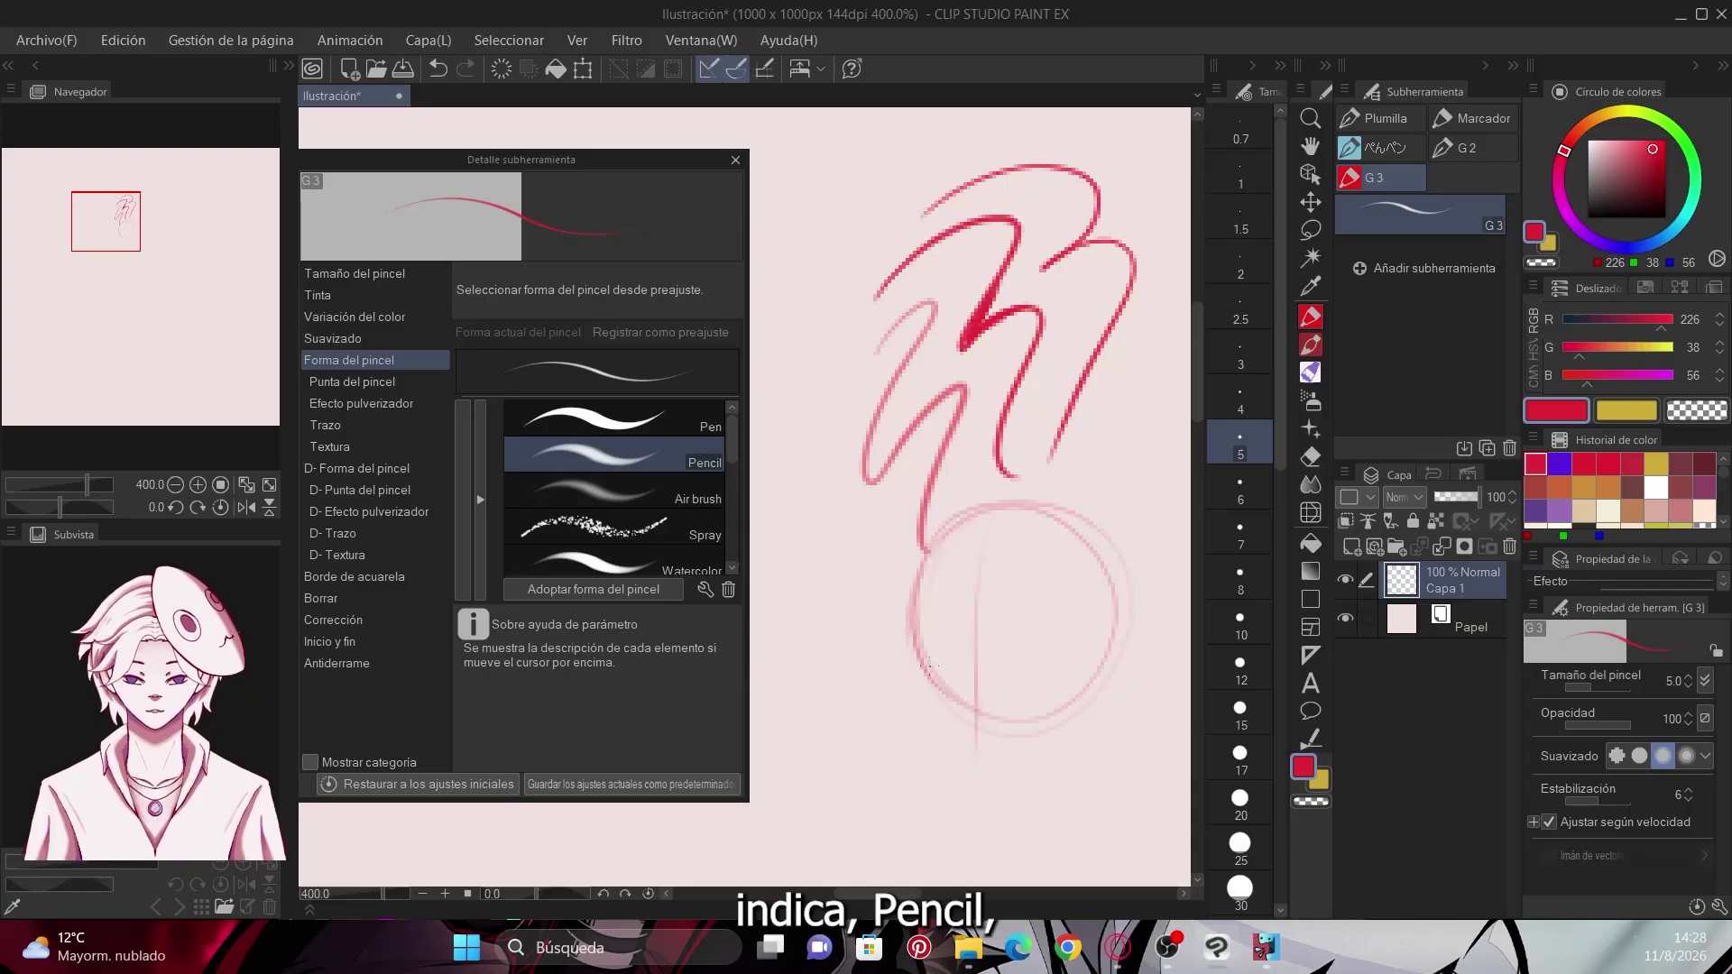
pyautogui.moveTo(920, 678); pyautogui.dragTo(1109, 672)
pyautogui.moveTo(1046, 532); pyautogui.dragTo(1048, 712)
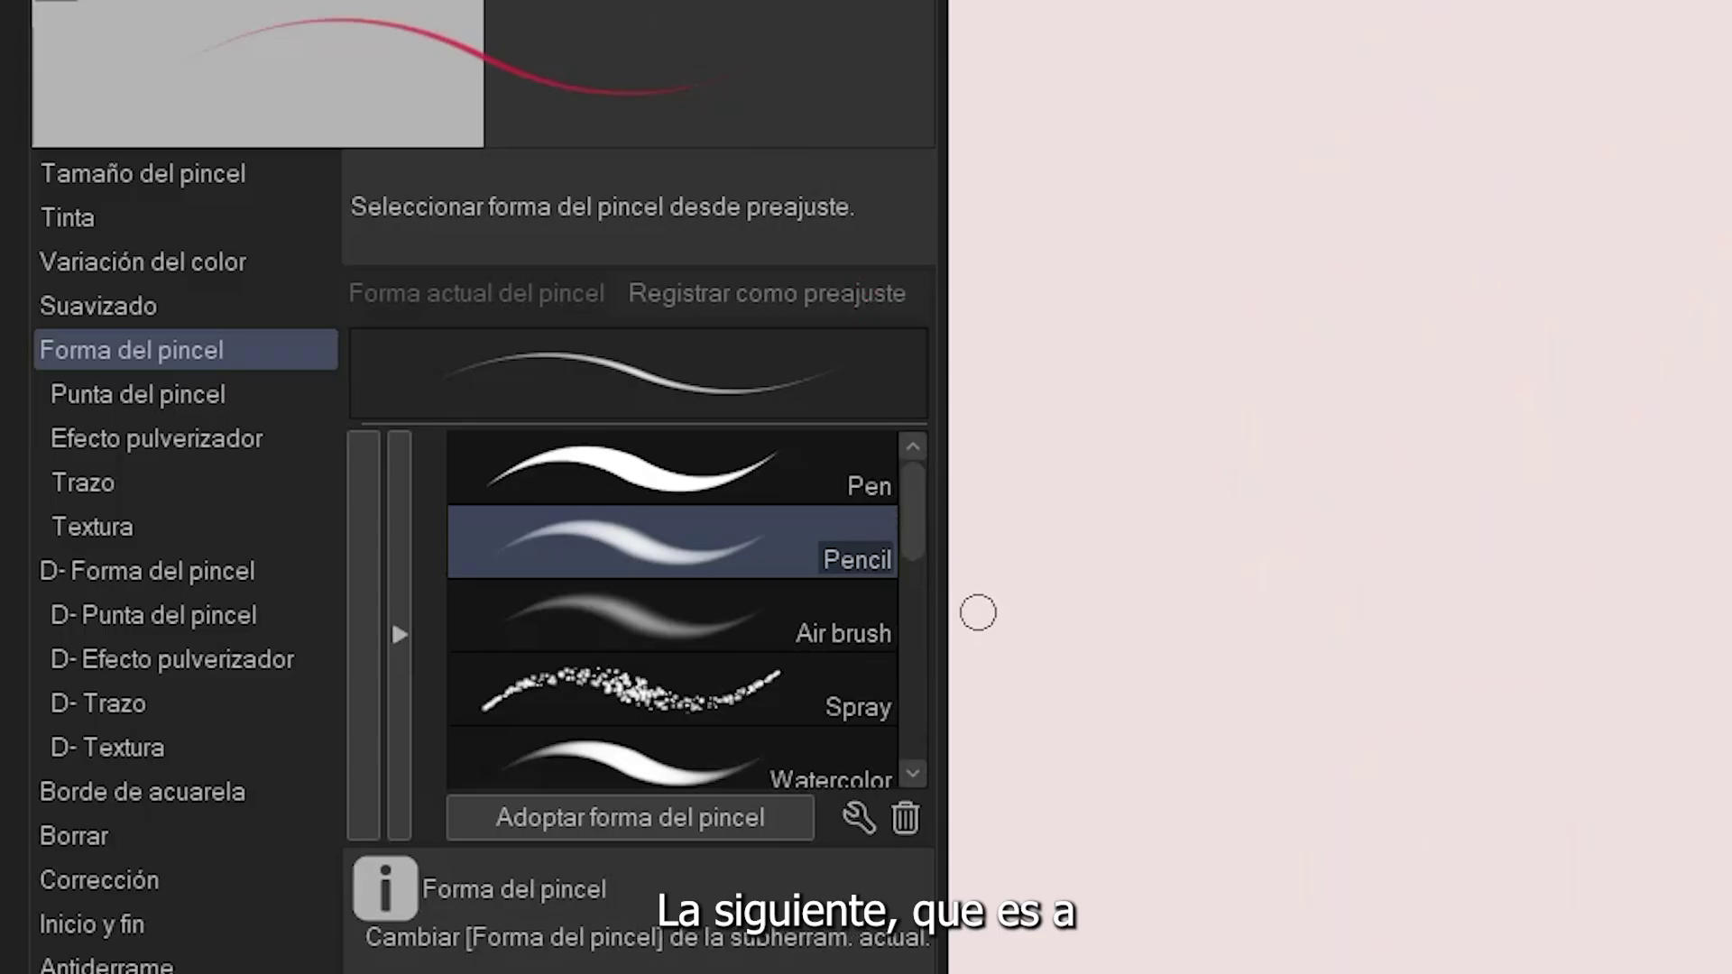
# Alternate between the Air brush and Pencil shapes, painting thin squiggles around the thick soft strokes to compare them
pyautogui.click(881, 630)
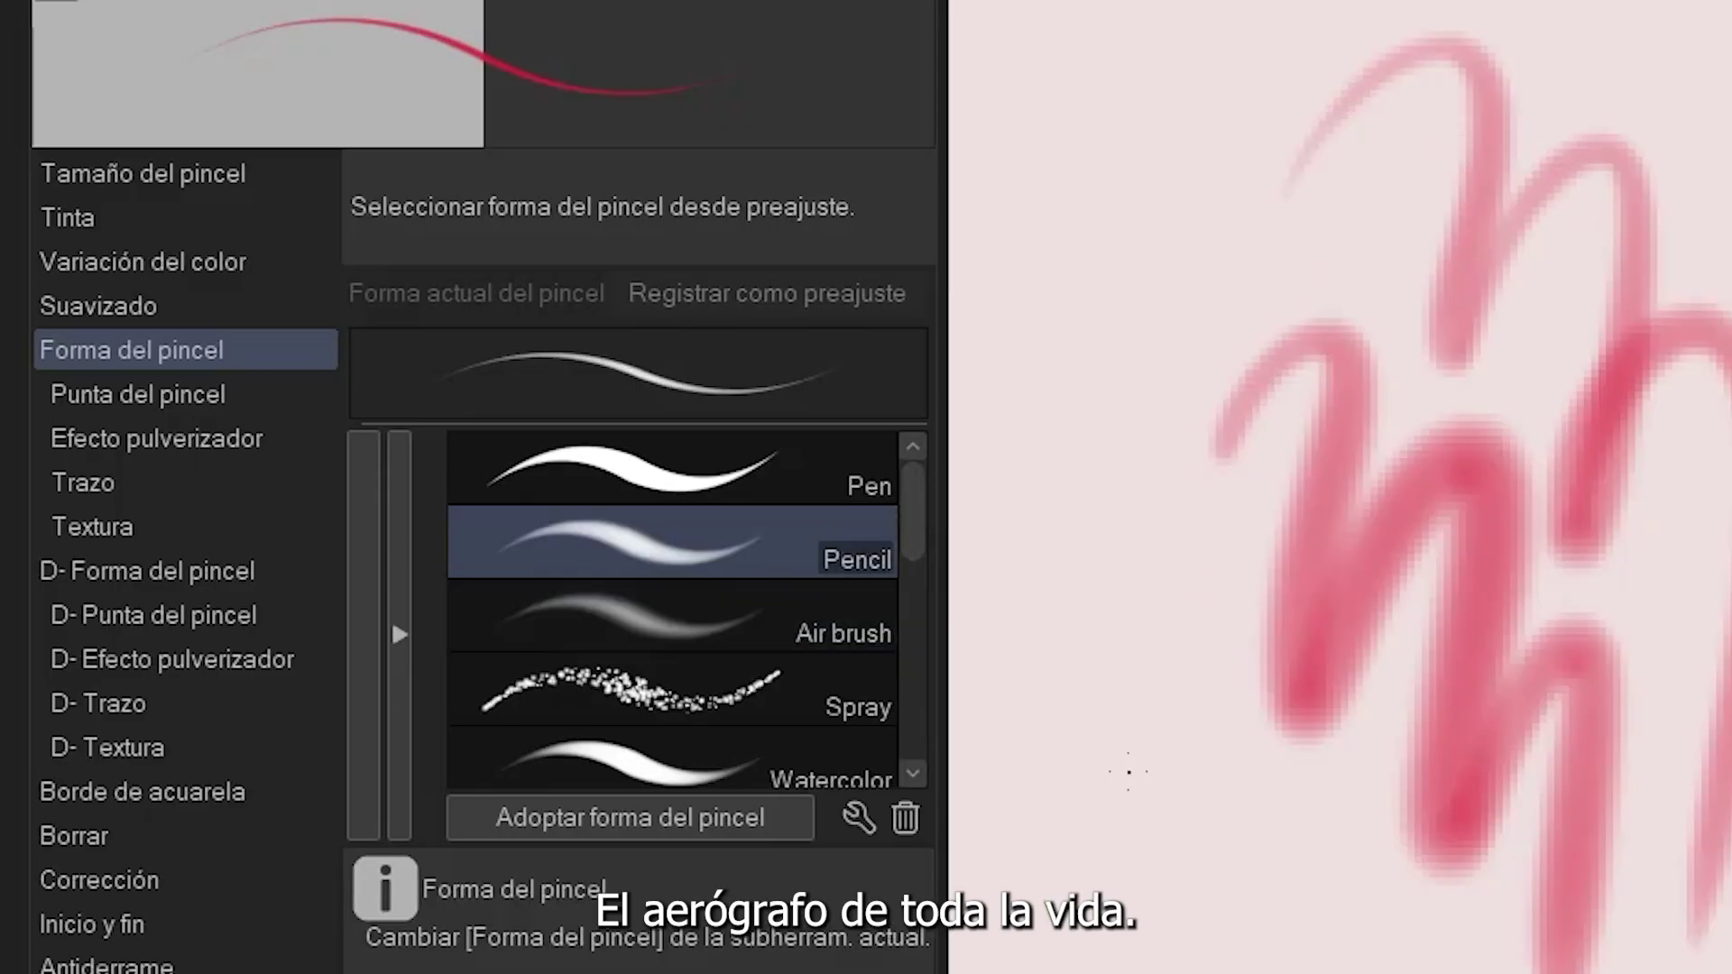
pyautogui.moveTo(1127, 767)
pyautogui.mouseDown()
pyautogui.moveTo(1221, 743)
pyautogui.moveTo(1245, 886)
pyautogui.mouseUp()
pyautogui.moveTo(1117, 320); pyautogui.dragTo(1183, 333)
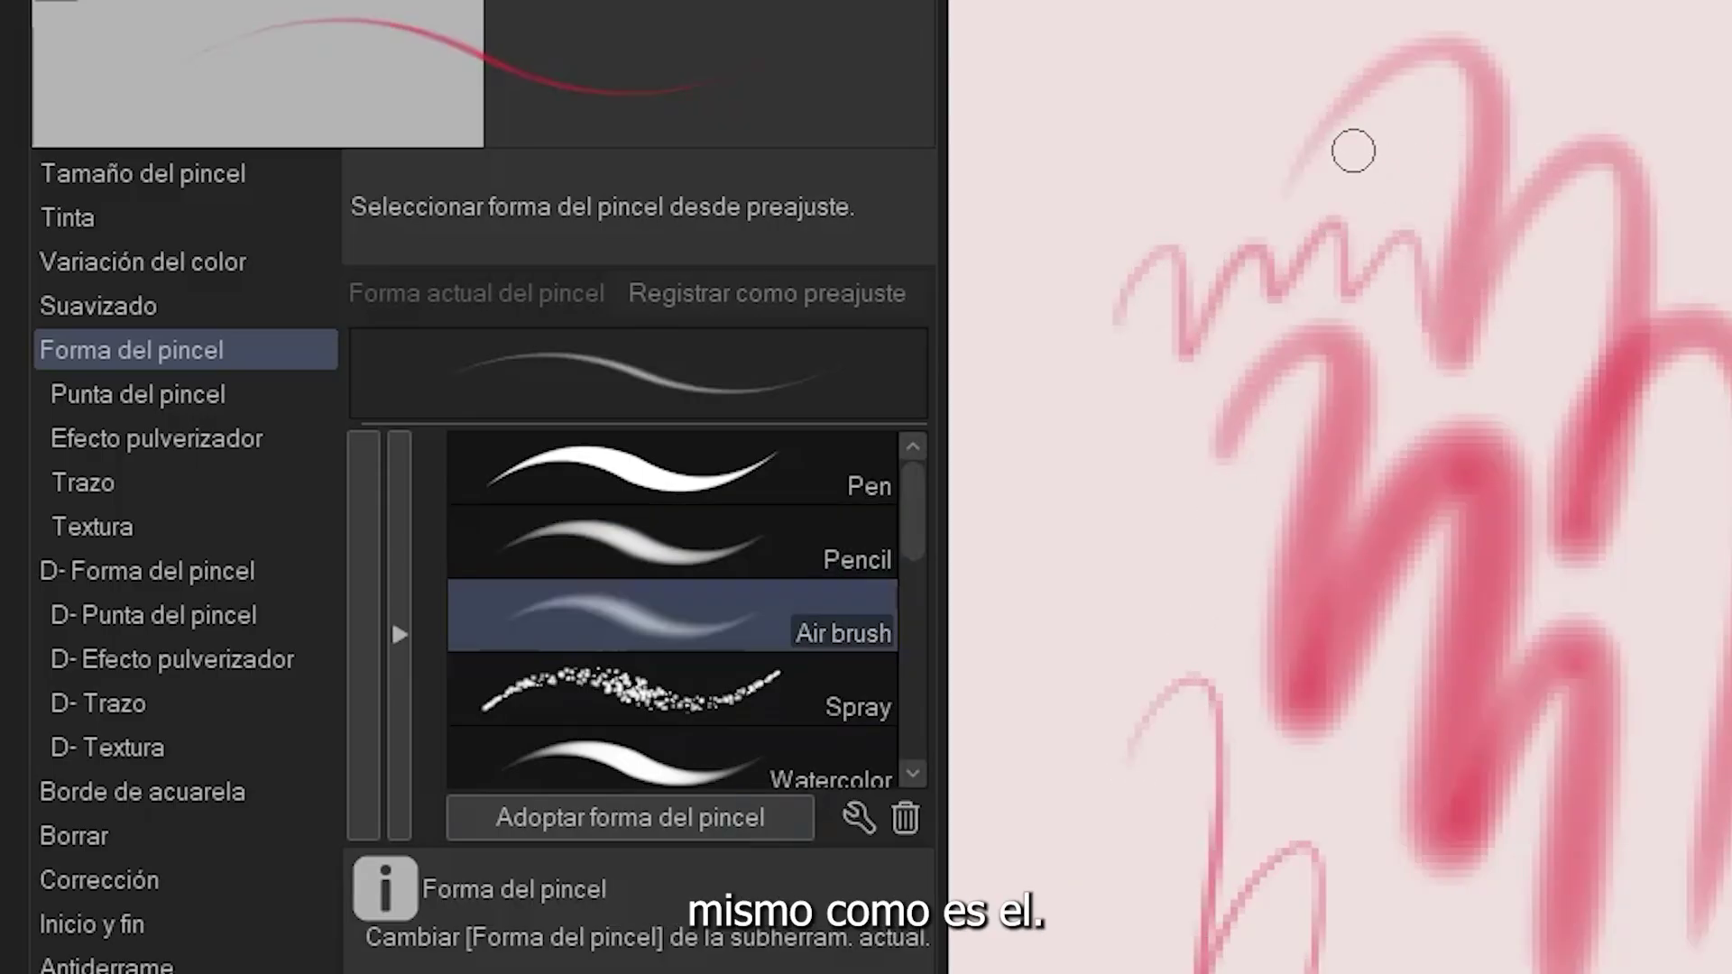
pyautogui.moveTo(1414, 40); pyautogui.dragTo(1479, 28)
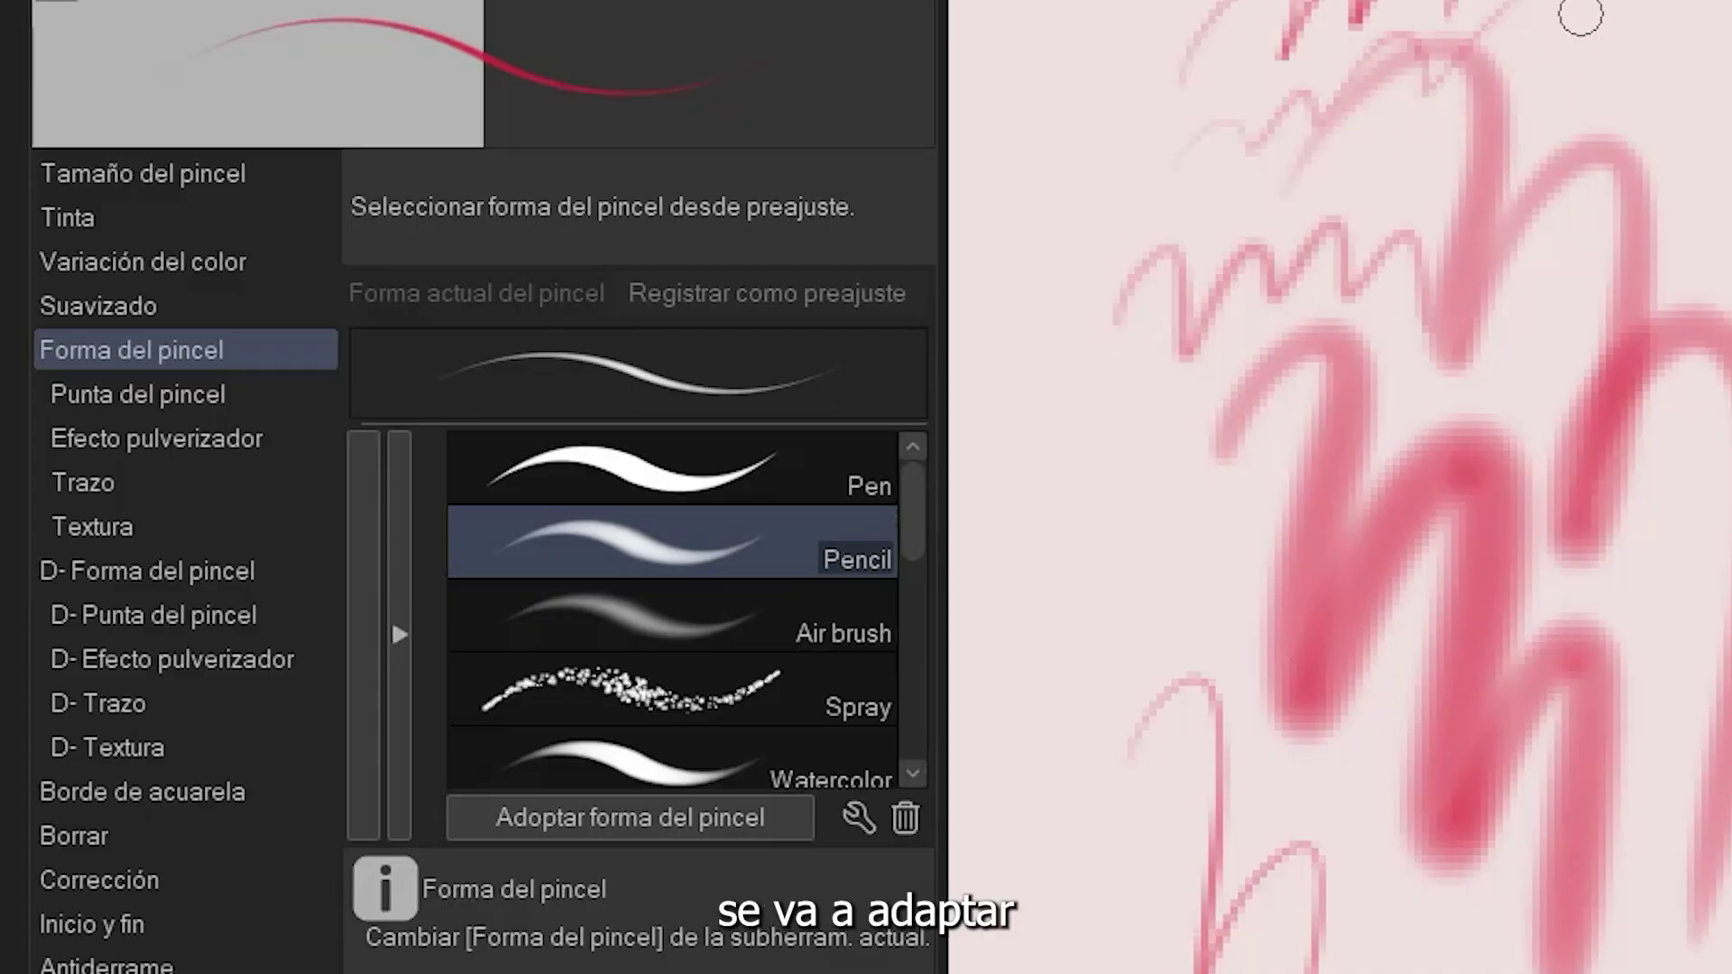
pyautogui.moveTo(1662, 62); pyautogui.dragTo(1689, 116)
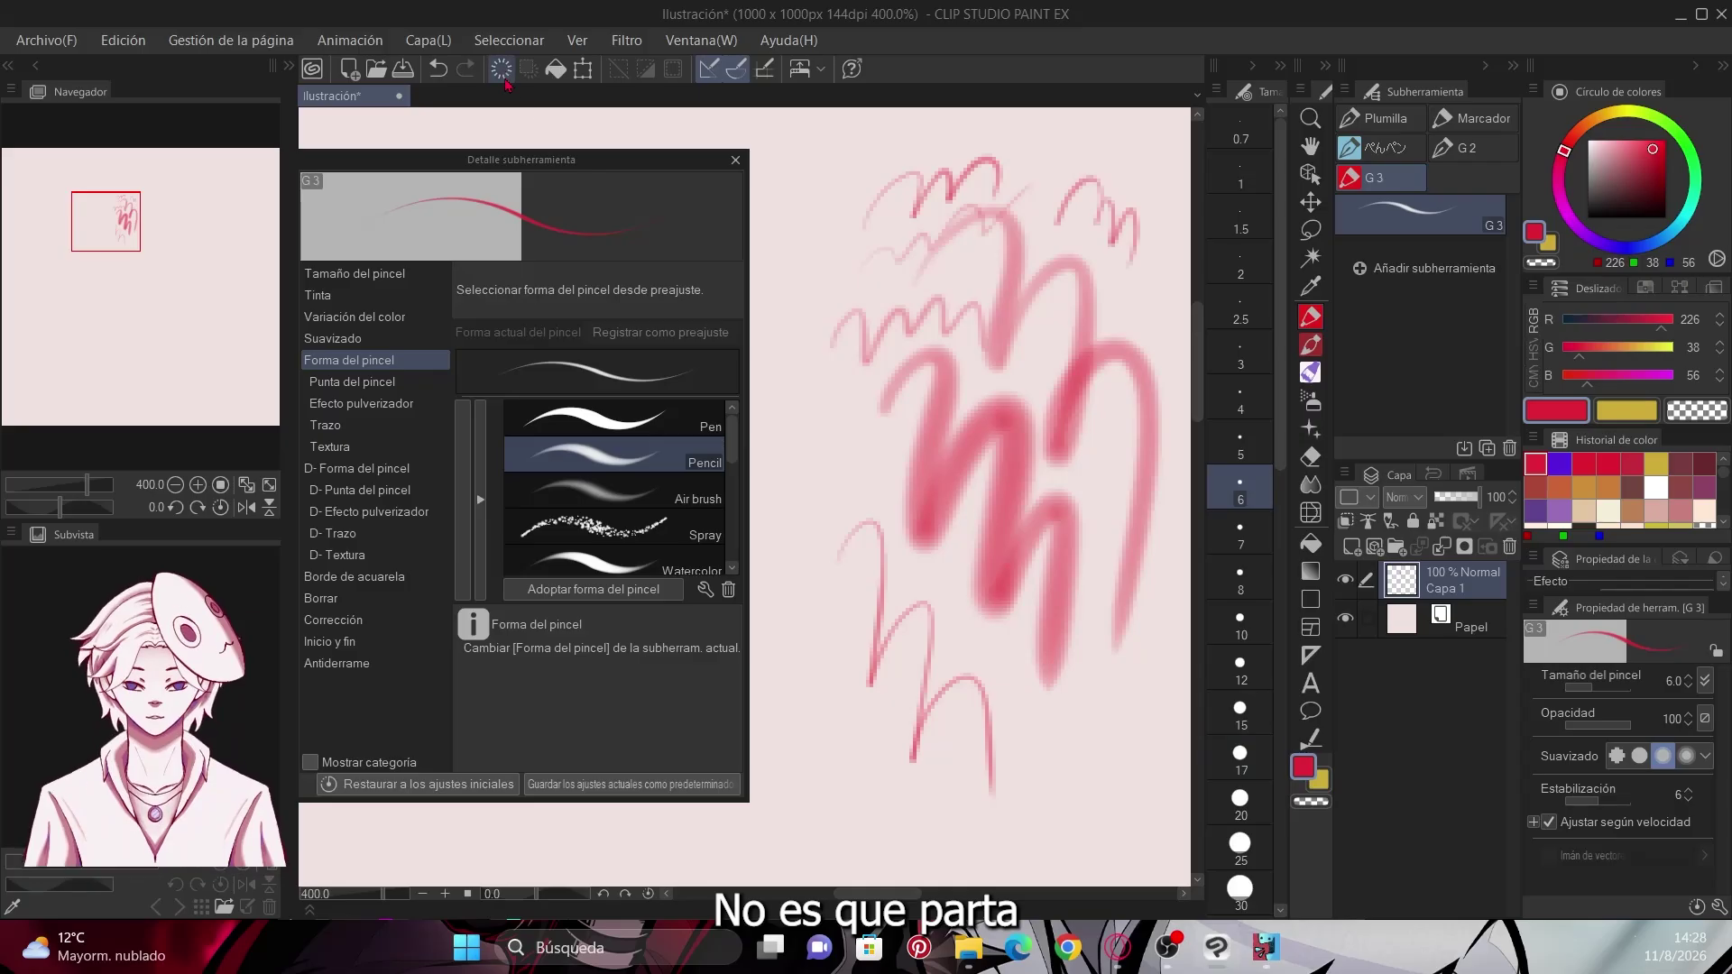
# Clear the layer, switch the brush shape to Spray, and paint two long grainy zigzags
pyautogui.press('Delete')
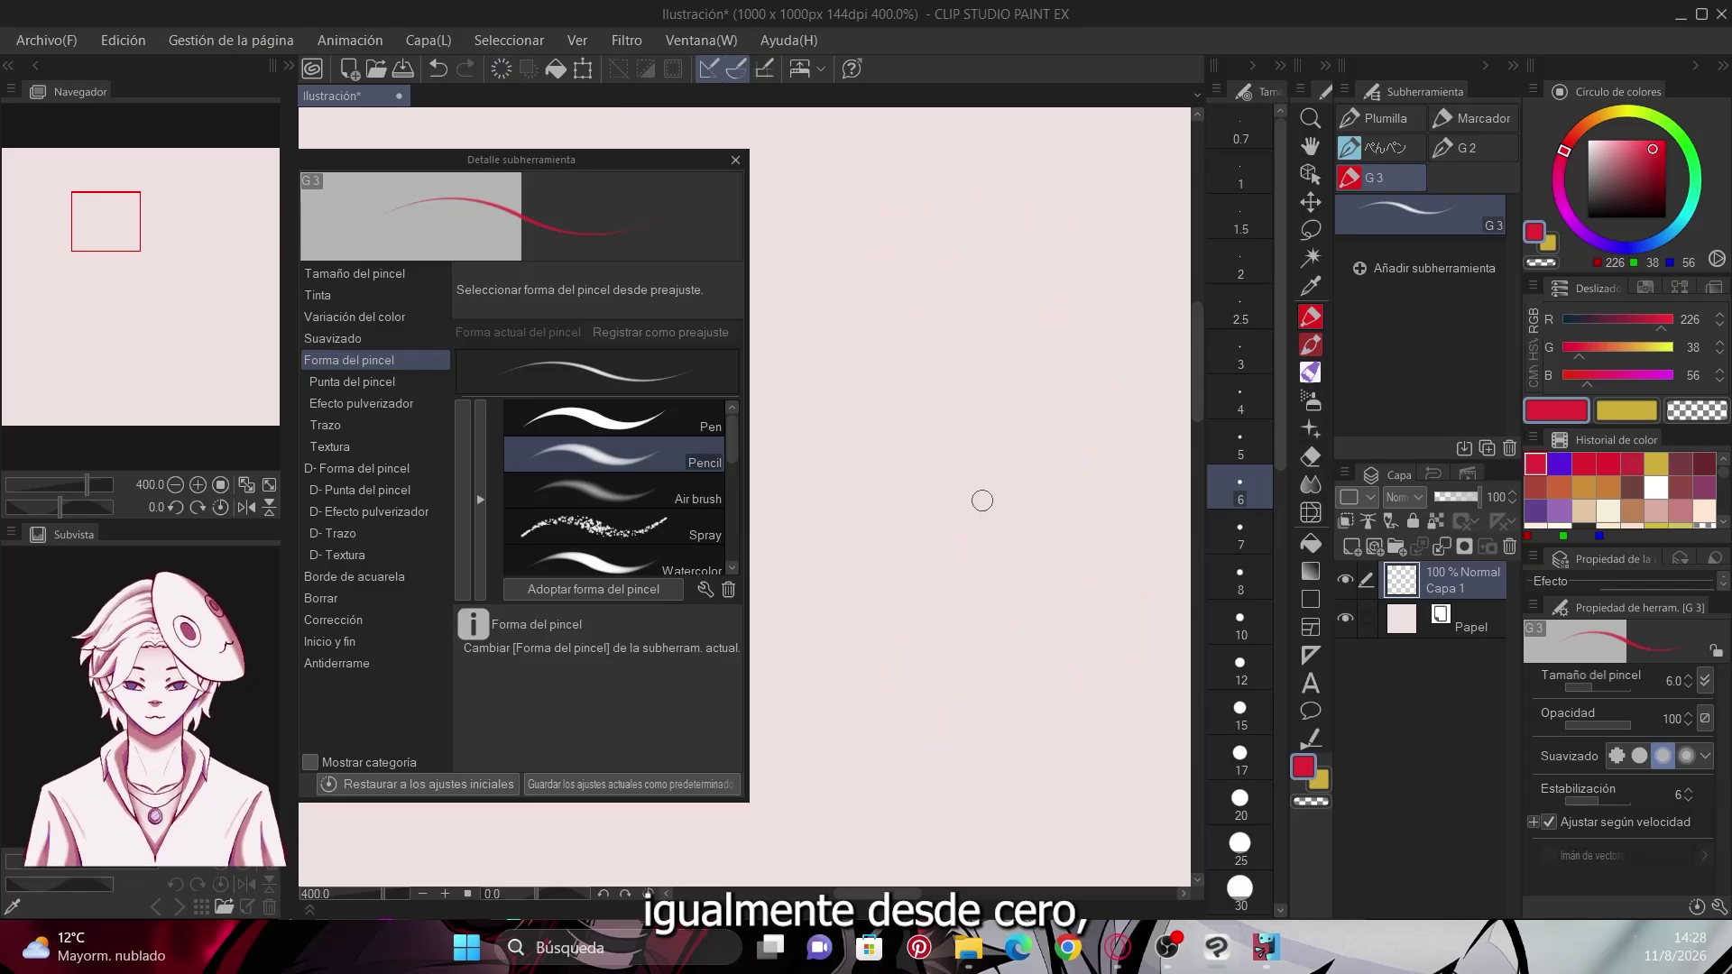
pyautogui.press('Down')
pyautogui.press('Down')
pyautogui.moveTo(862, 410)
pyautogui.mouseDown()
pyautogui.moveTo(888, 357)
pyautogui.moveTo(992, 667)
pyautogui.mouseUp()
pyautogui.moveTo(938, 297)
pyautogui.mouseDown()
pyautogui.moveTo(1129, 355)
pyautogui.moveTo(1069, 654)
pyautogui.mouseUp()
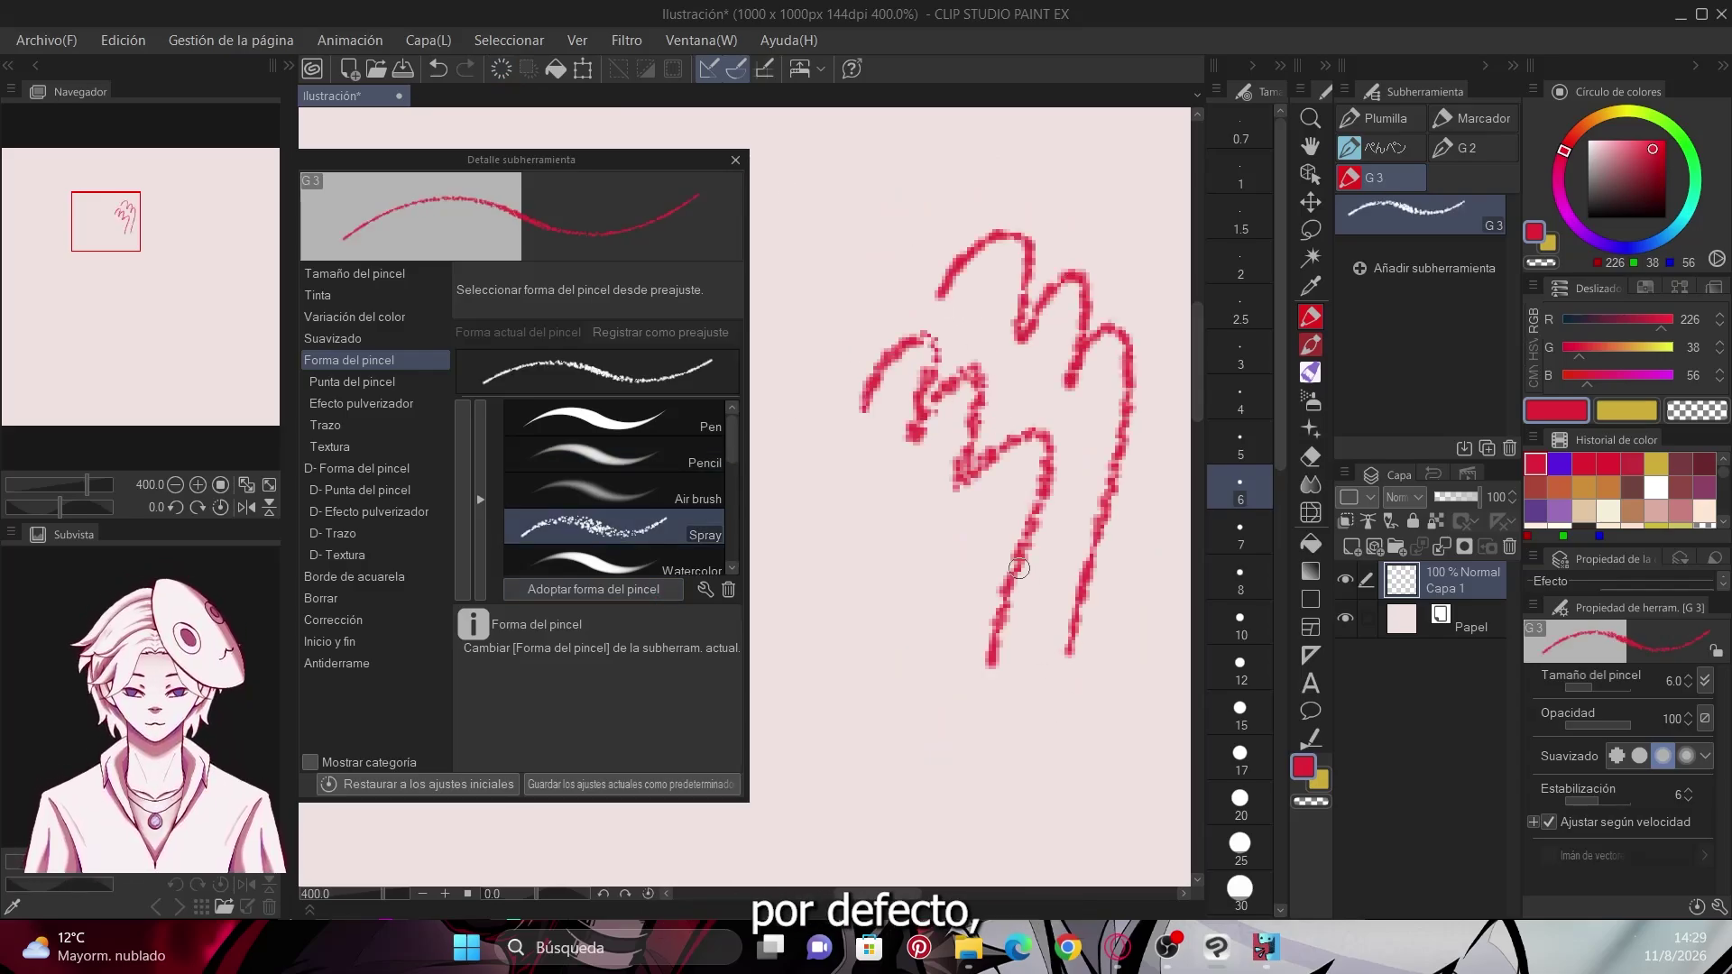
# Check the ink and colour variation settings, and apply the Waved line preset as the brush shape
pyautogui.click(397, 338)
pyautogui.click(406, 295)
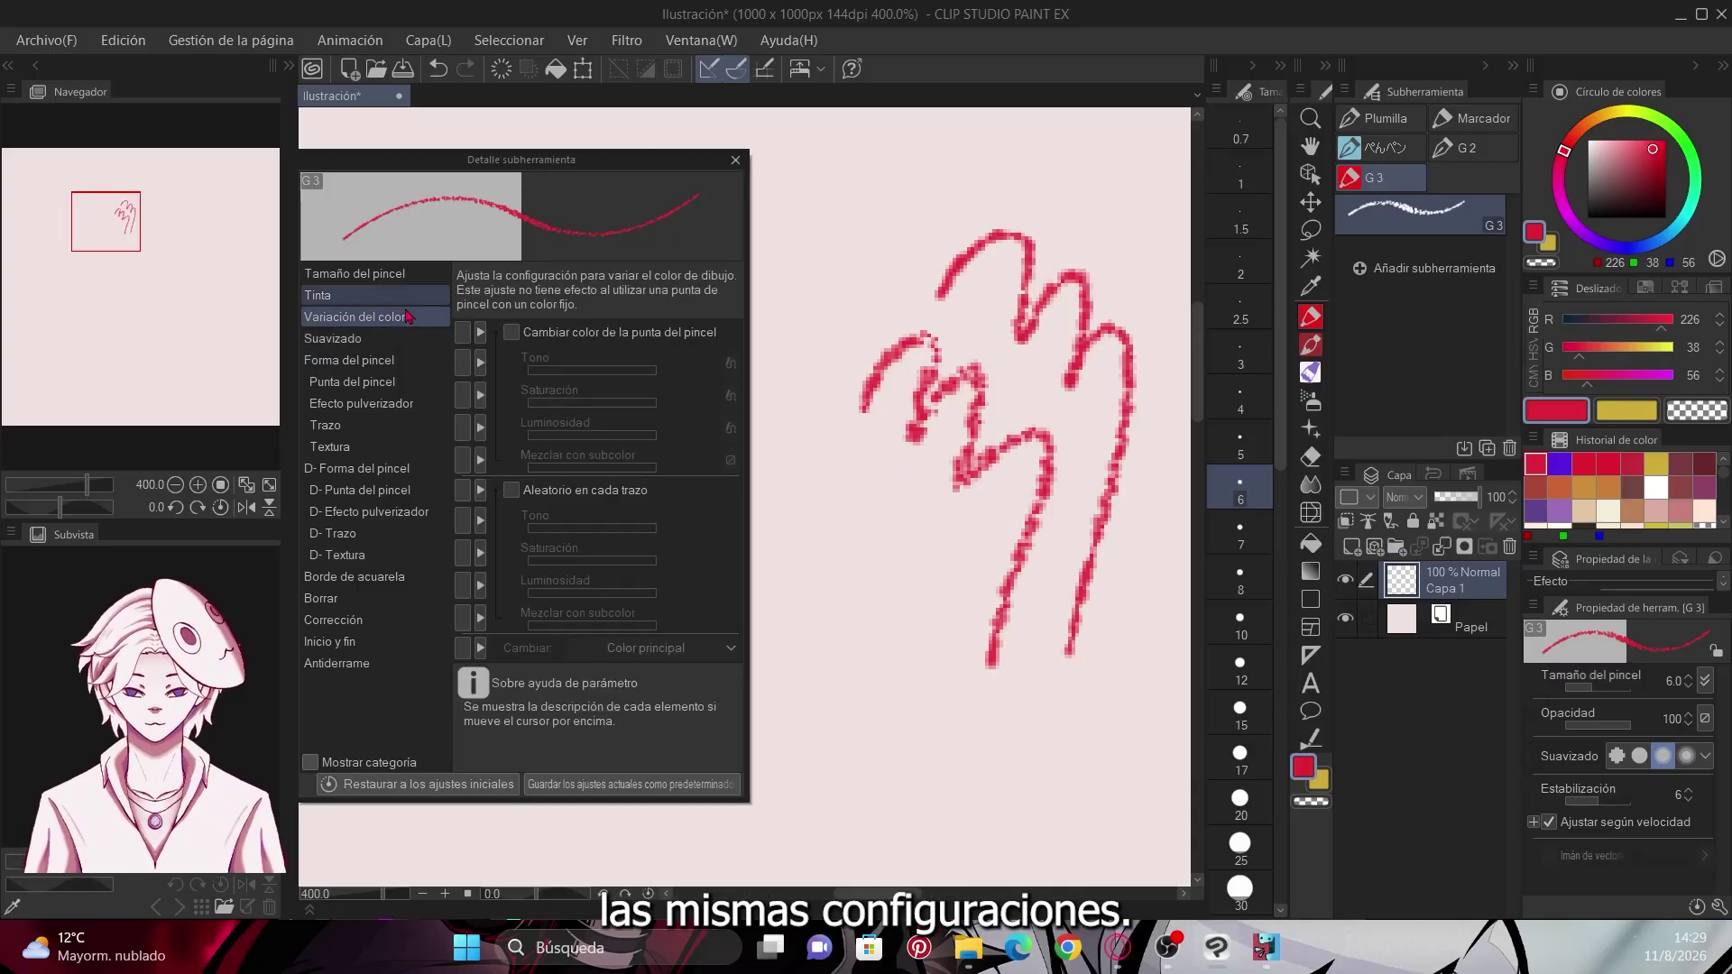
pyautogui.click(374, 360)
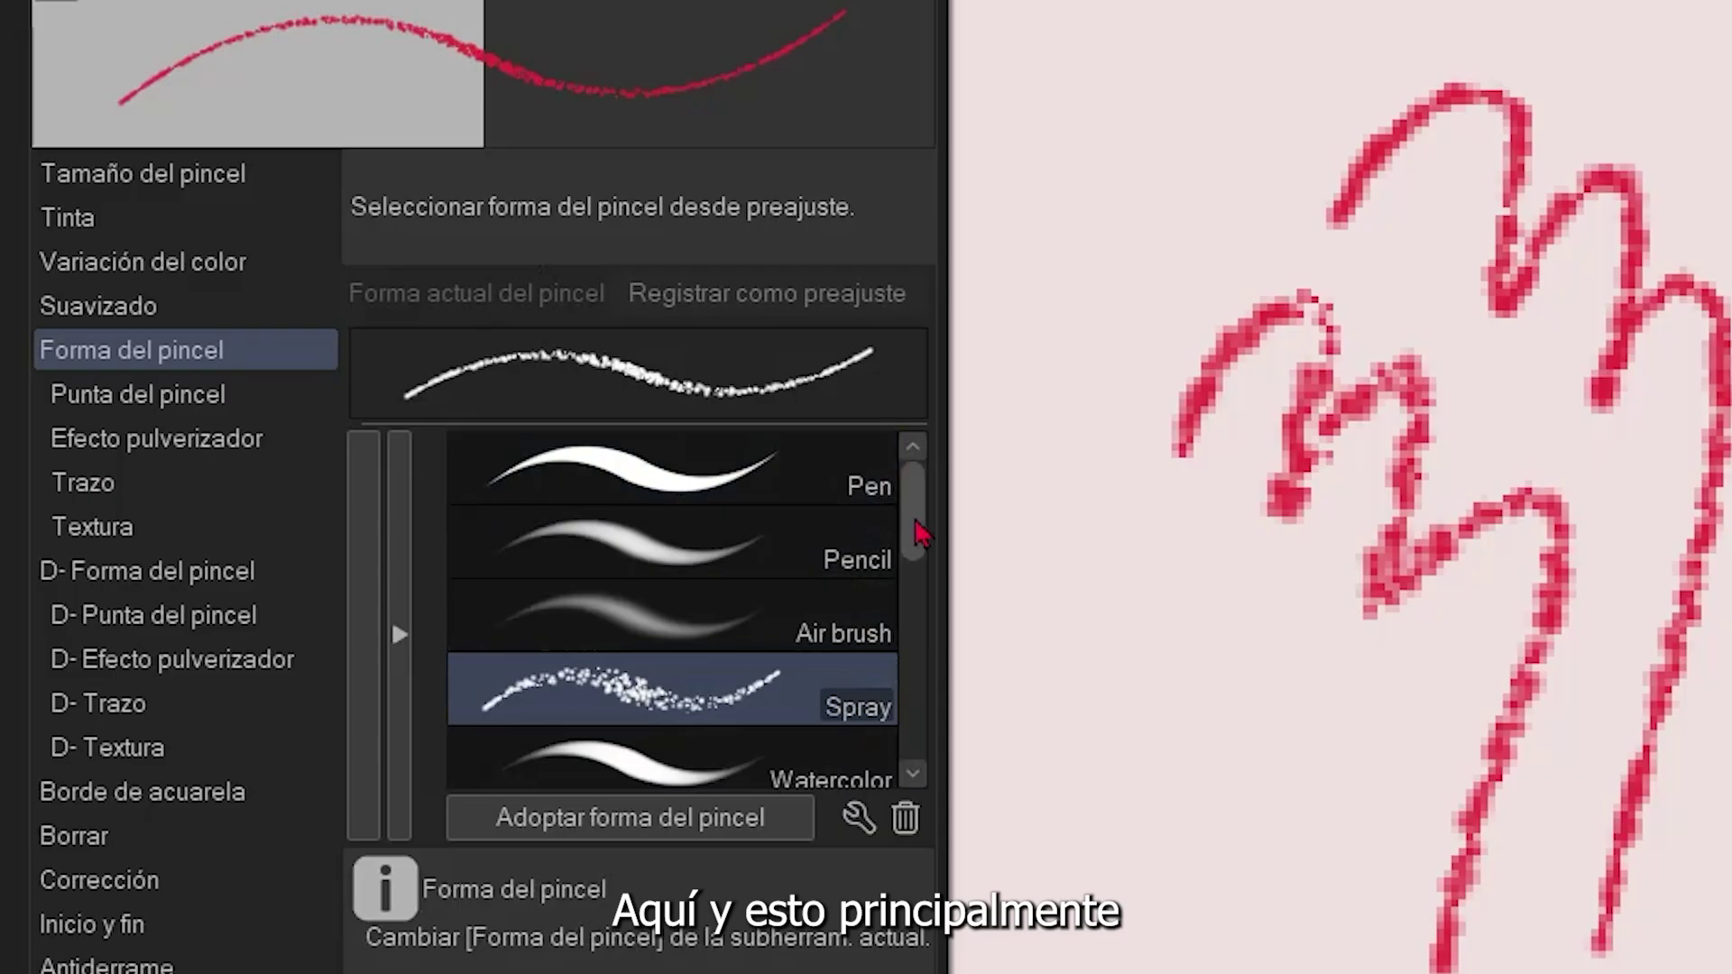
pyautogui.moveTo(920, 534)
pyautogui.mouseDown()
pyautogui.moveTo(921, 748)
pyautogui.moveTo(916, 577)
pyautogui.mouseUp()
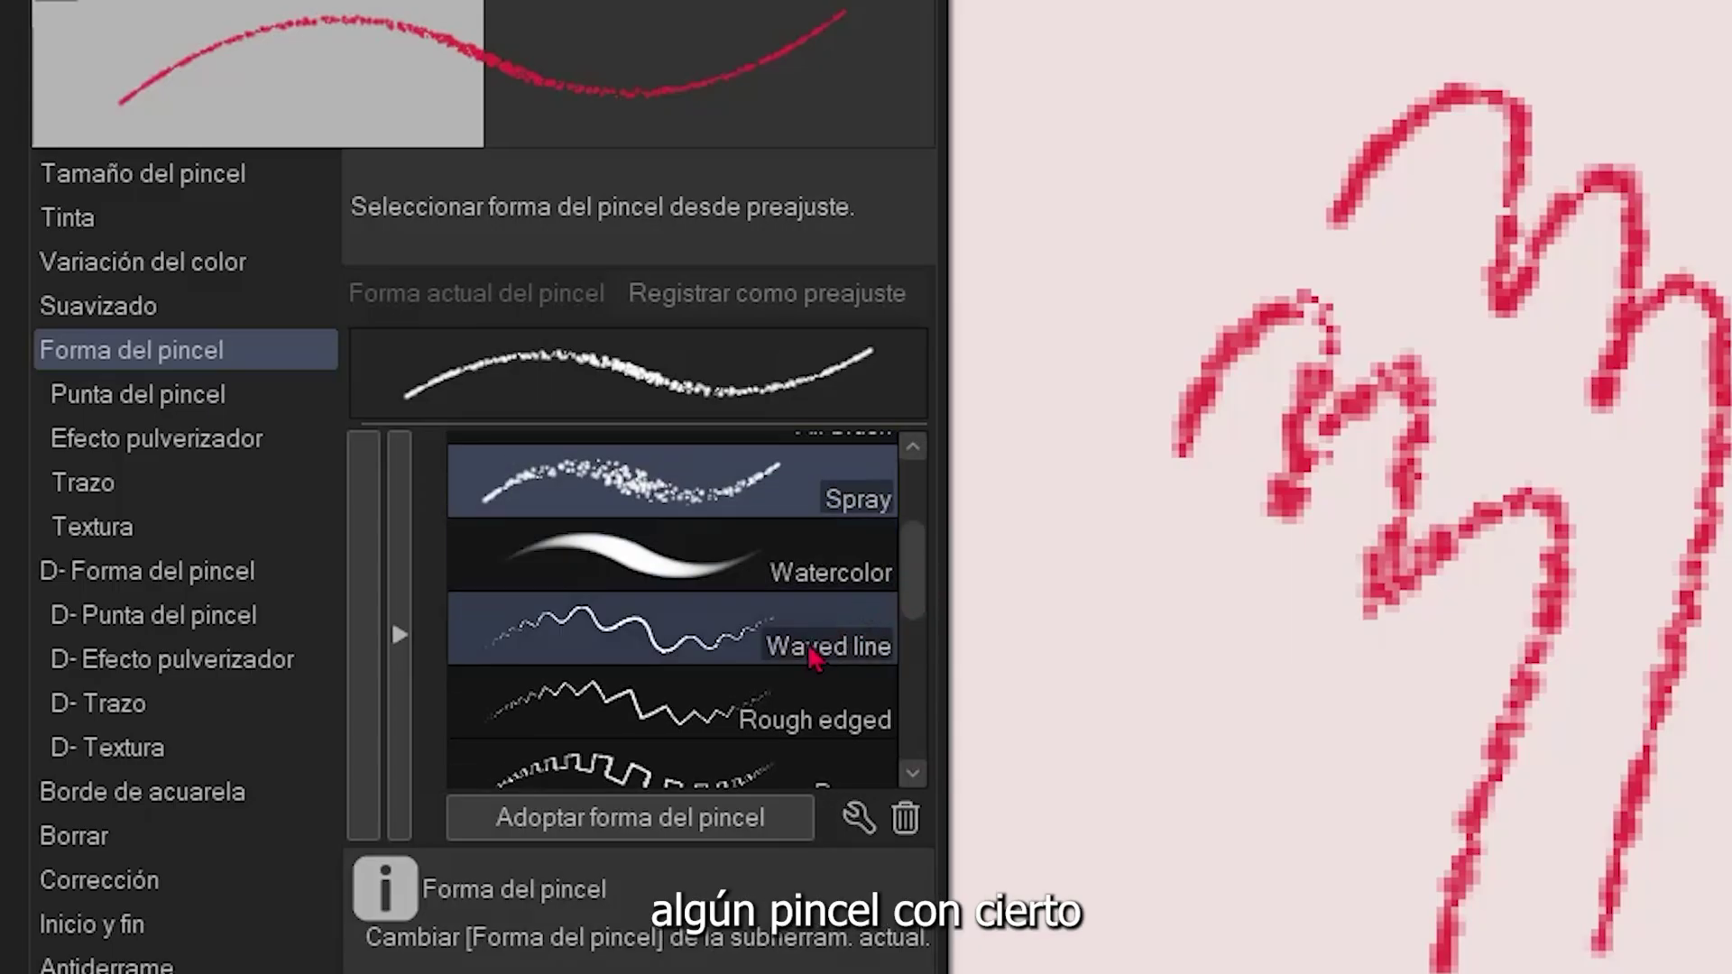
pyautogui.click(819, 665)
pyautogui.click(773, 819)
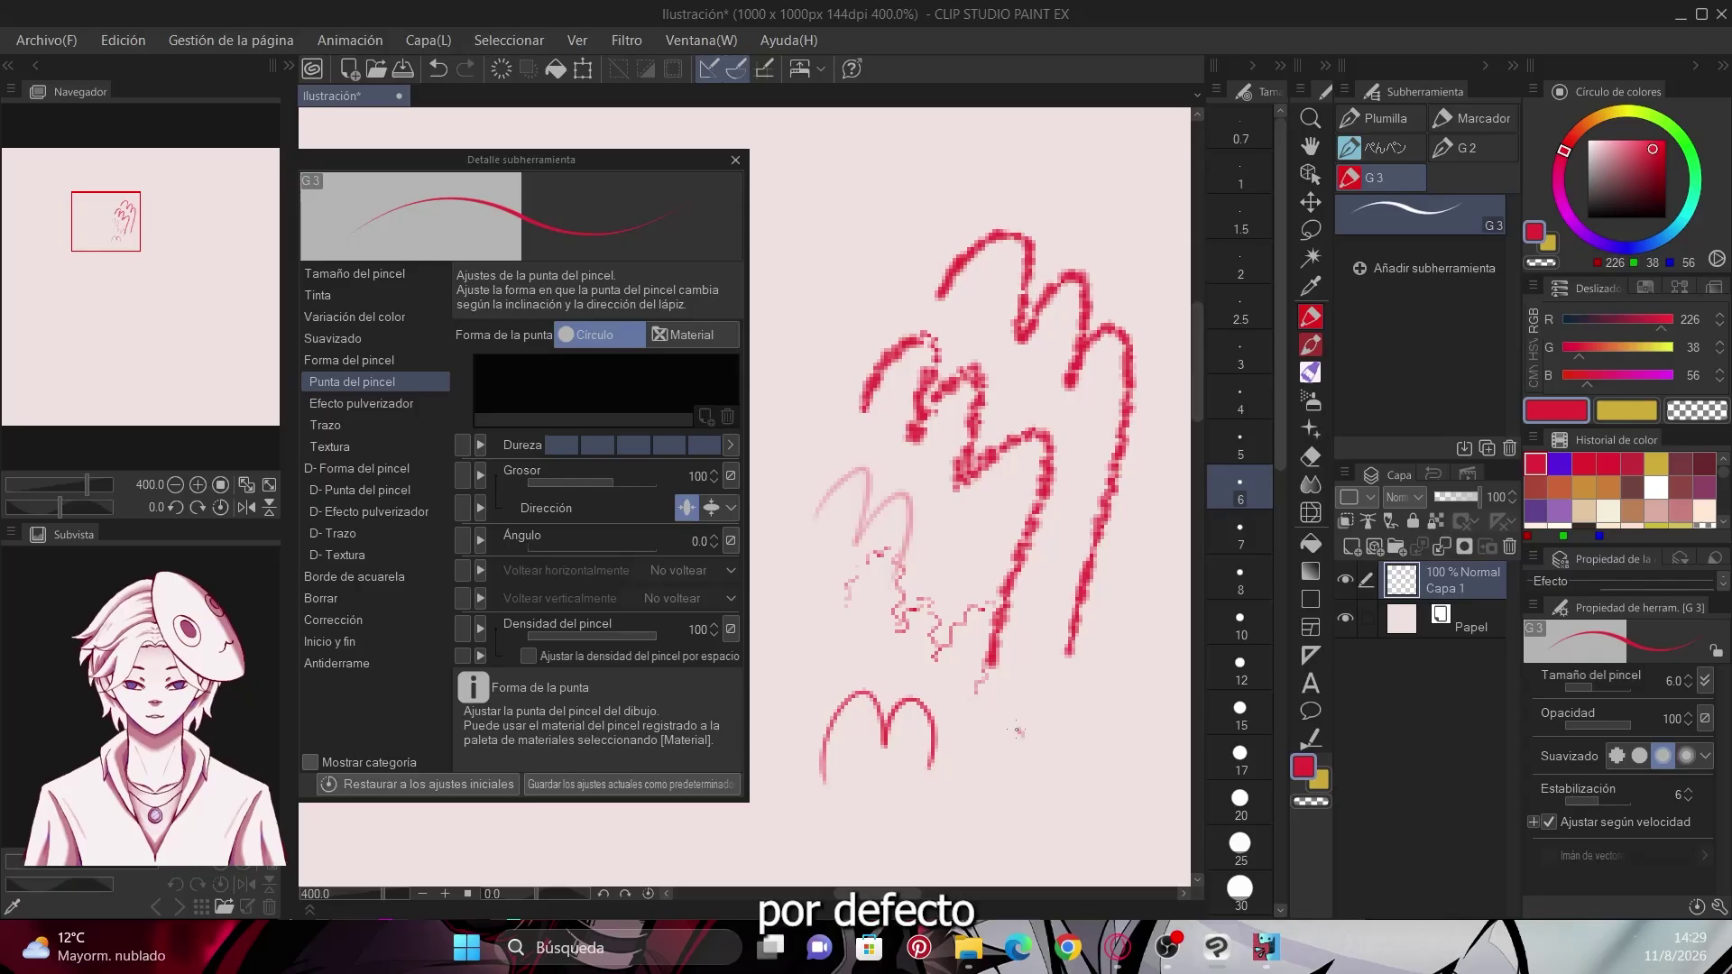
# Clear the test strokes from the layer and draw one large circle with the circular brush tip
pyautogui.moveTo(1024, 726)
pyautogui.mouseDown()
pyautogui.moveTo(1039, 824)
pyautogui.moveTo(993, 732)
pyautogui.mouseUp()
pyautogui.click(498, 70)
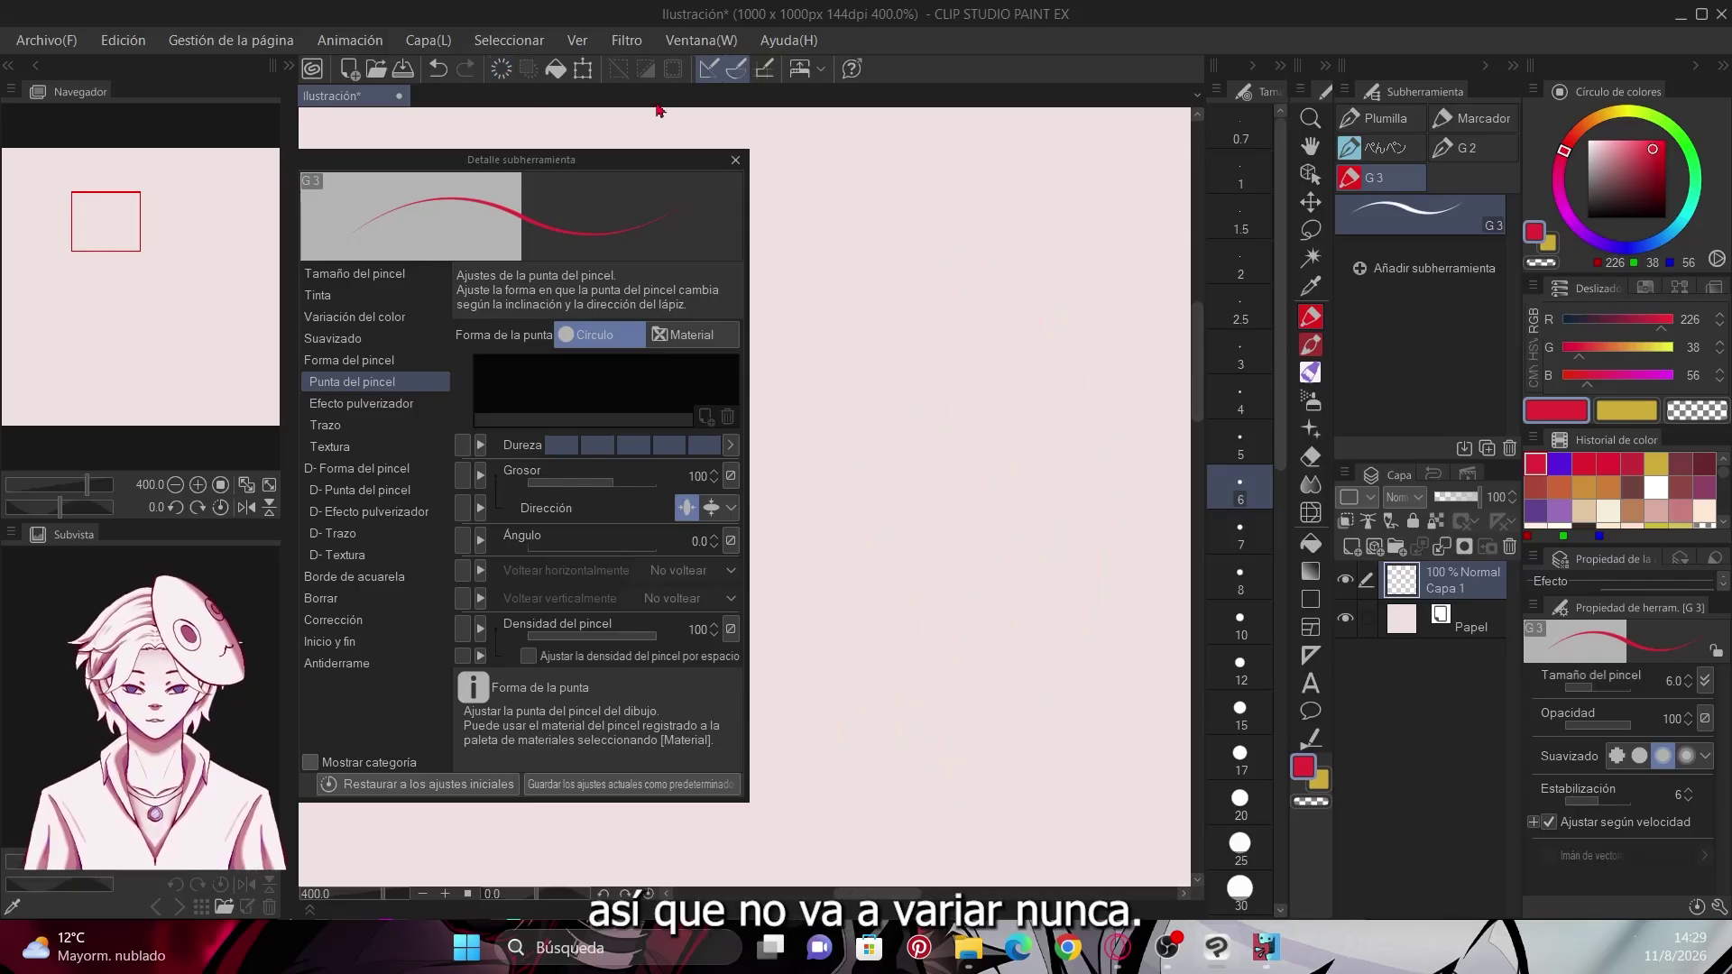
pyautogui.moveTo(858, 206)
pyautogui.mouseDown()
pyautogui.moveTo(1008, 297)
pyautogui.moveTo(879, 205)
pyautogui.mouseUp()
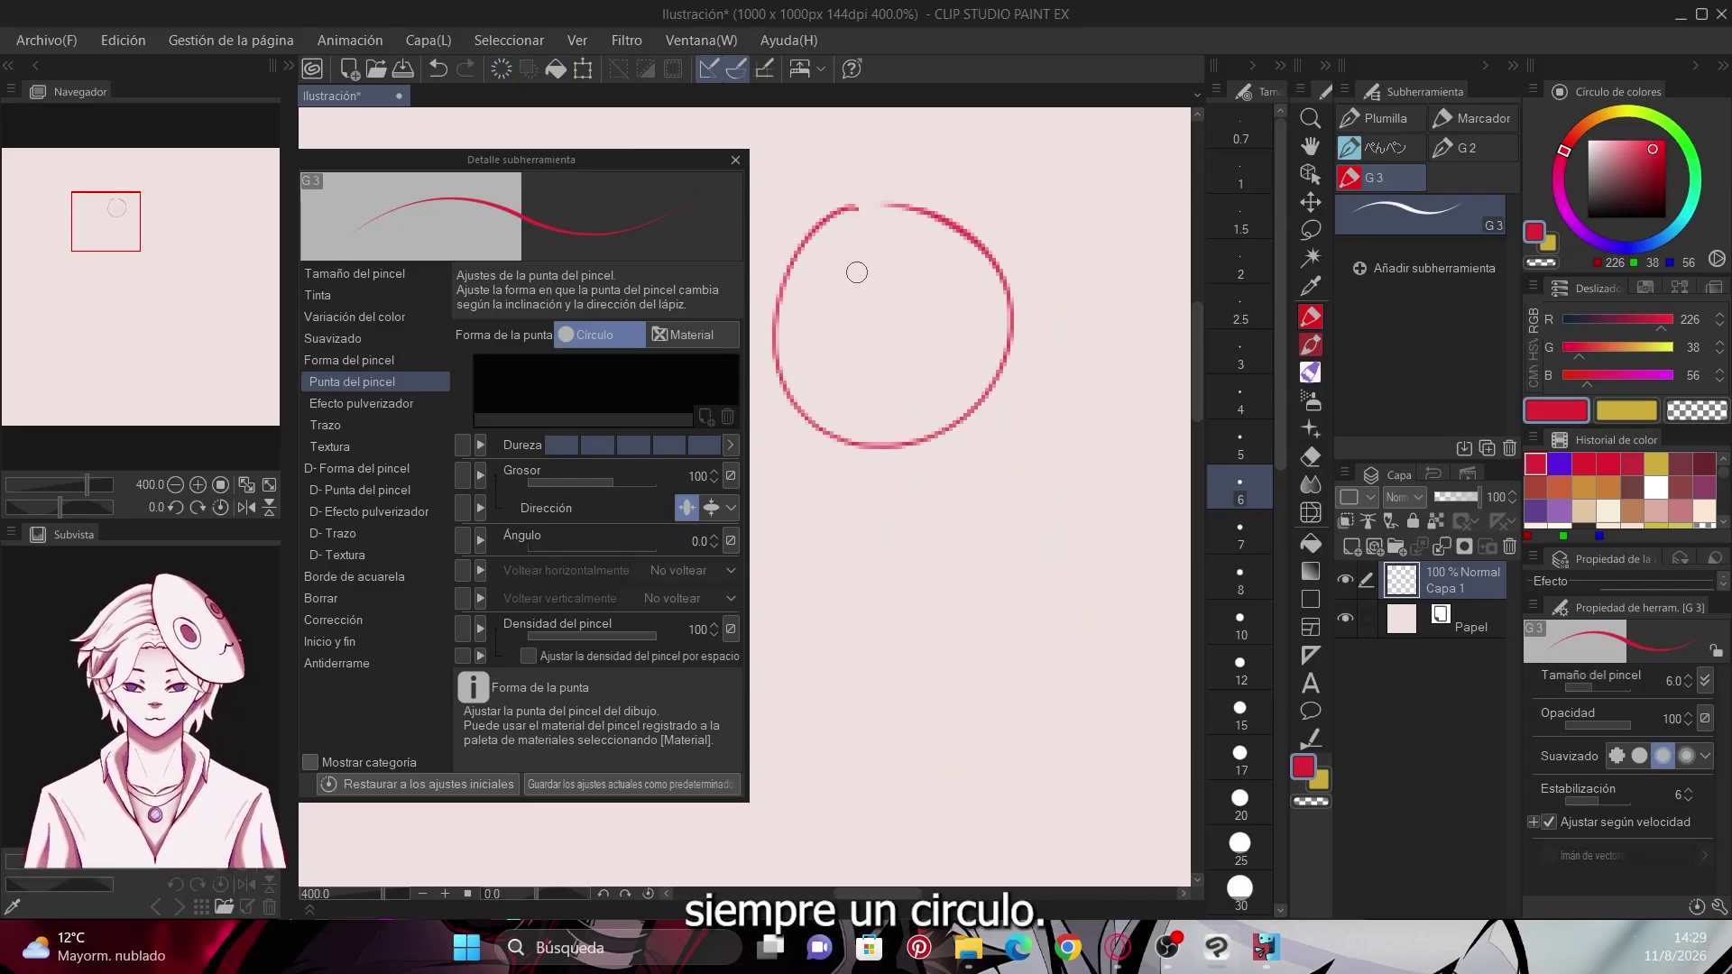
# Switch the brush tip shape to Material and add Flat_Square as the tip
pyautogui.moveTo(710, 661)
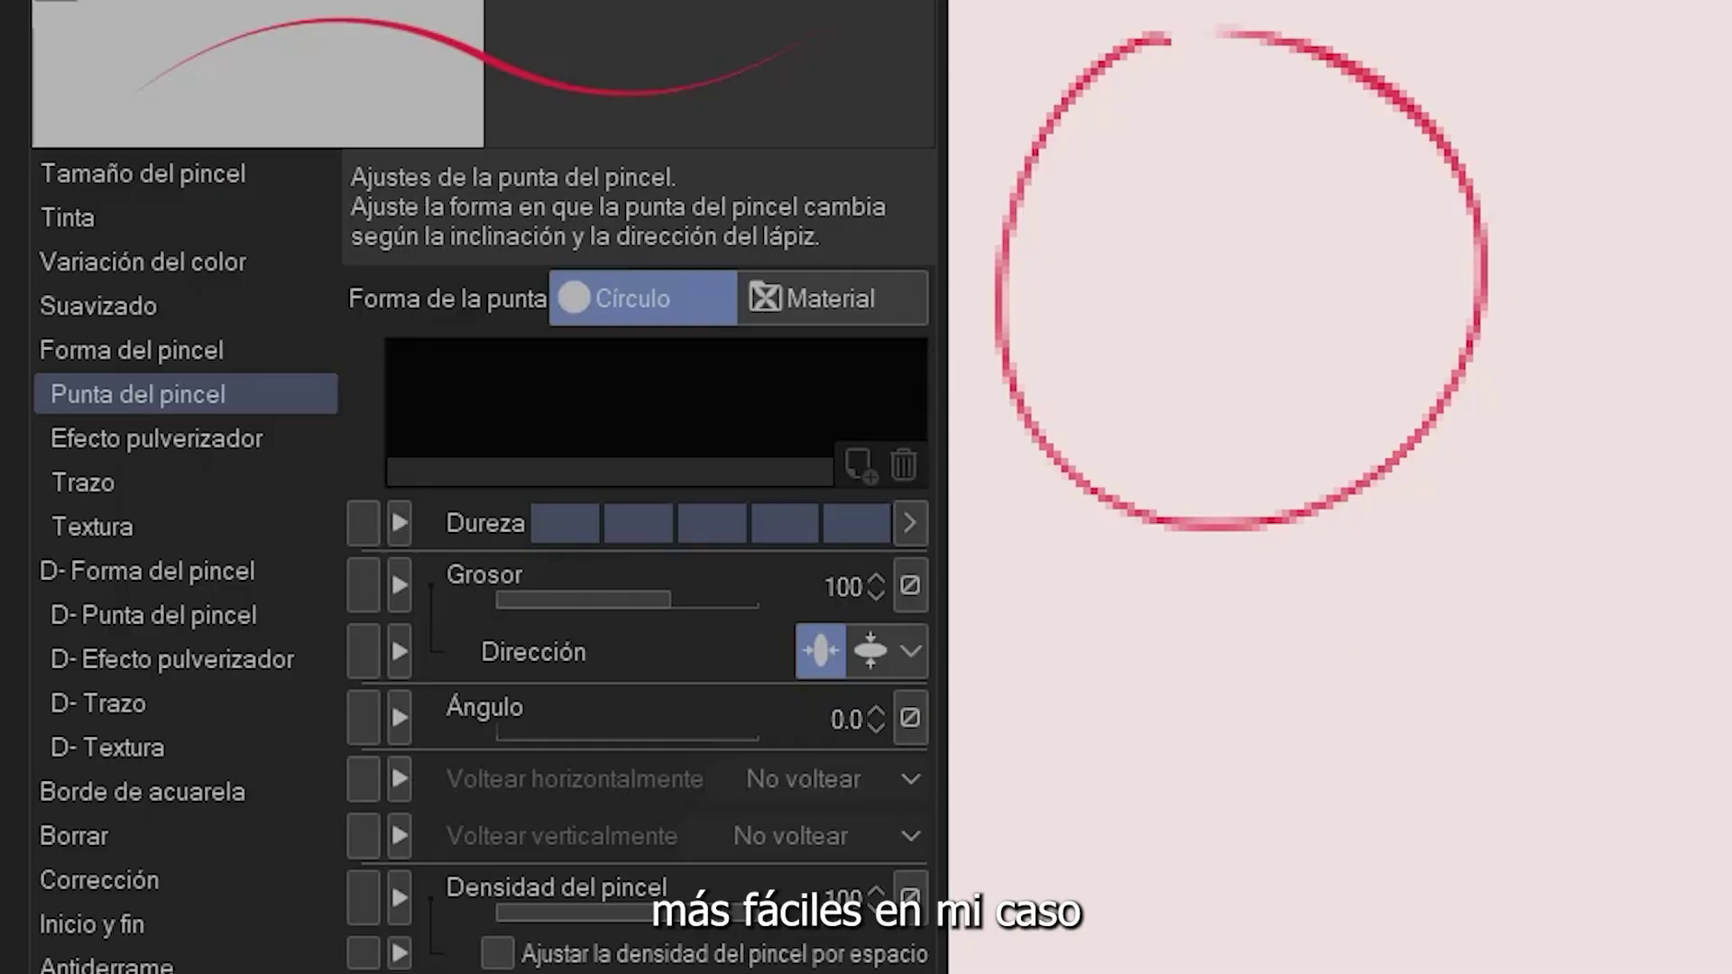
pyautogui.click(818, 313)
pyautogui.click(707, 419)
pyautogui.click(1047, 534)
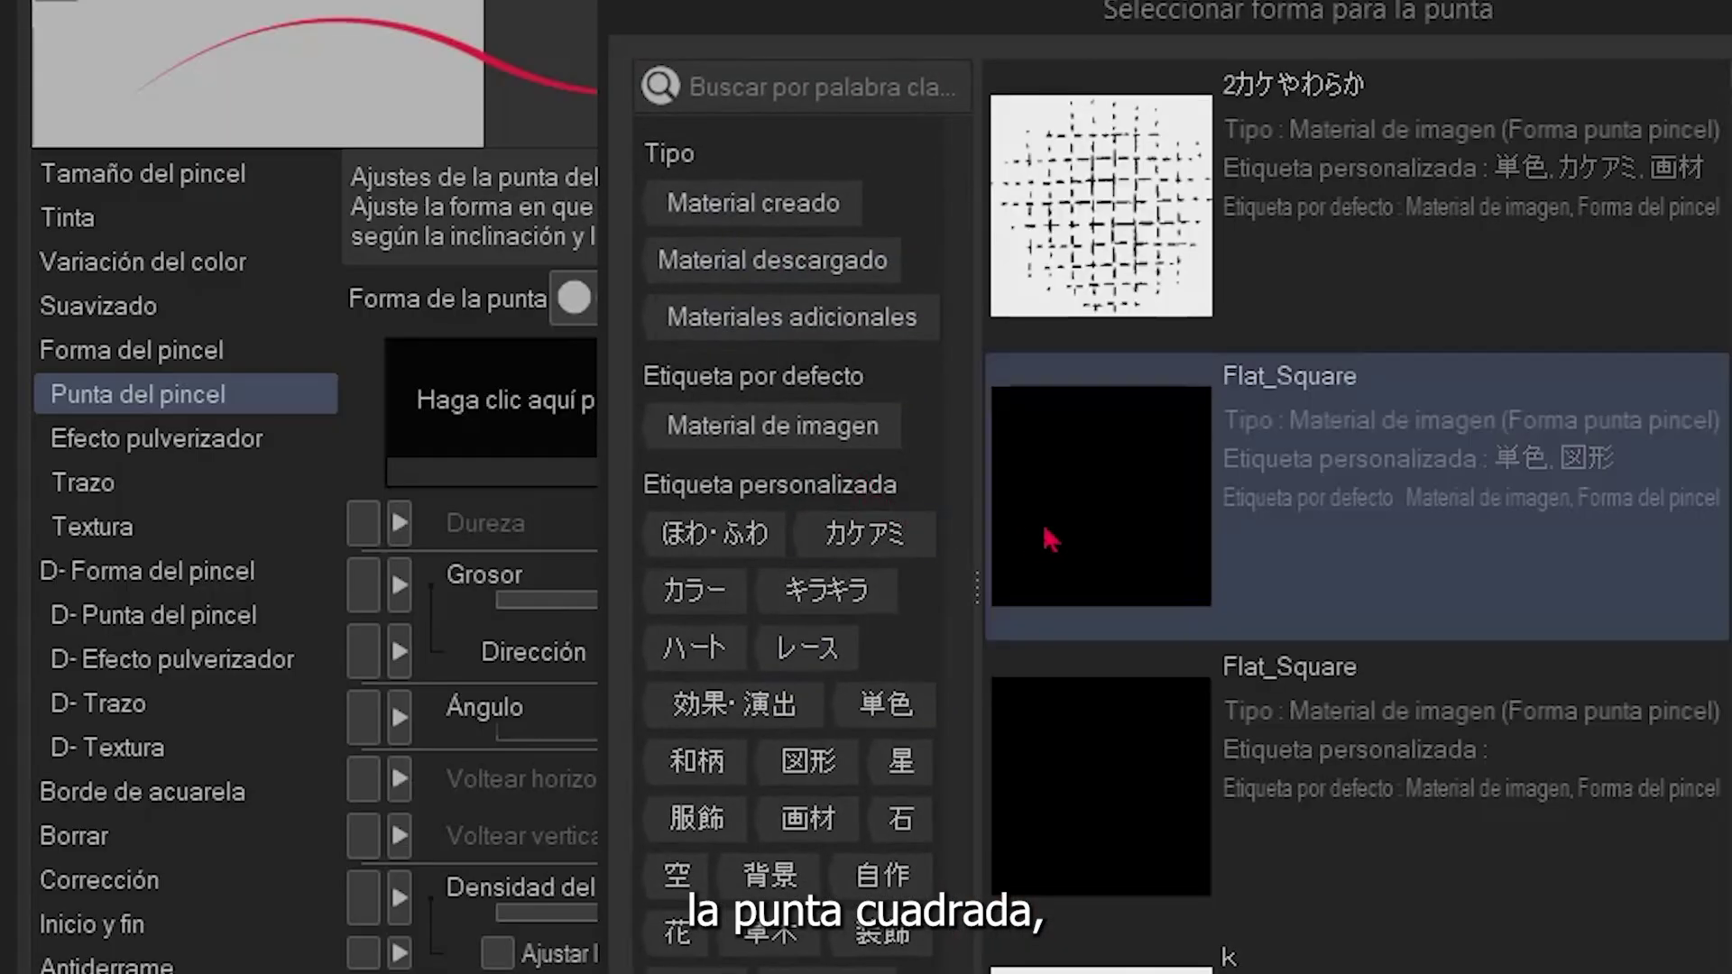
pyautogui.doubleClick(1356, 668)
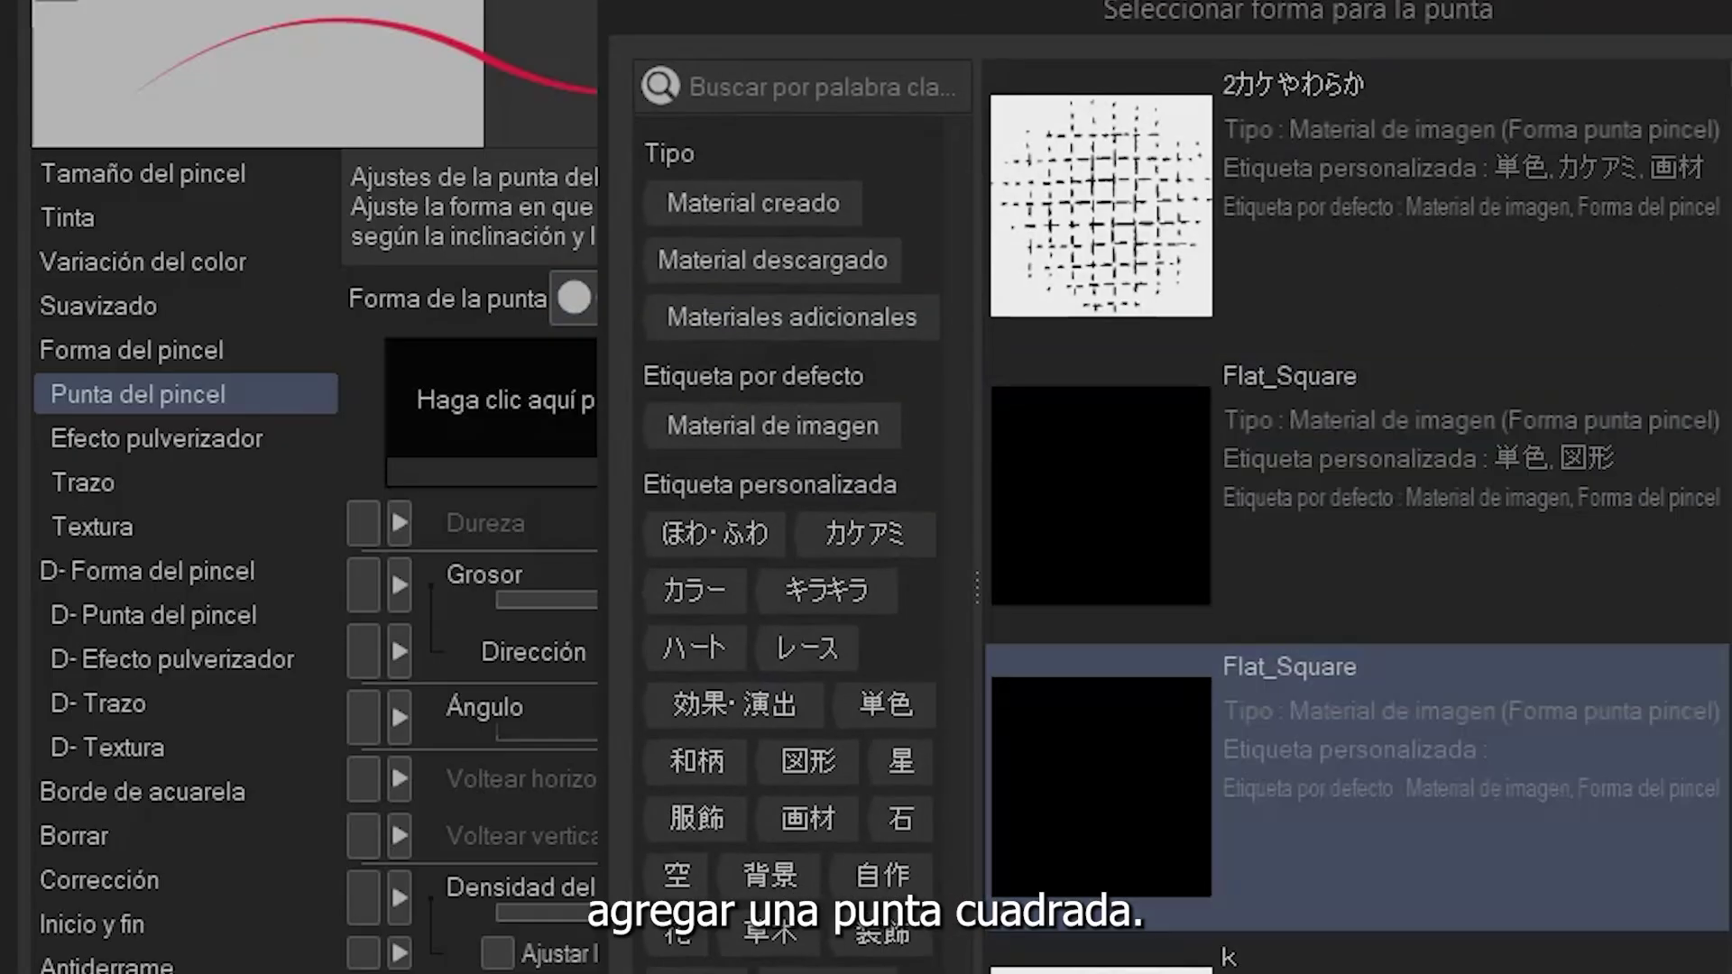
pyautogui.doubleClick(1397, 849)
# Paint a square outline below the circle with the square tip, and undo all the test strokes
pyautogui.moveTo(1192, 613)
pyautogui.mouseDown()
pyautogui.moveTo(1194, 807)
pyautogui.moveTo(1620, 643)
pyautogui.mouseUp()
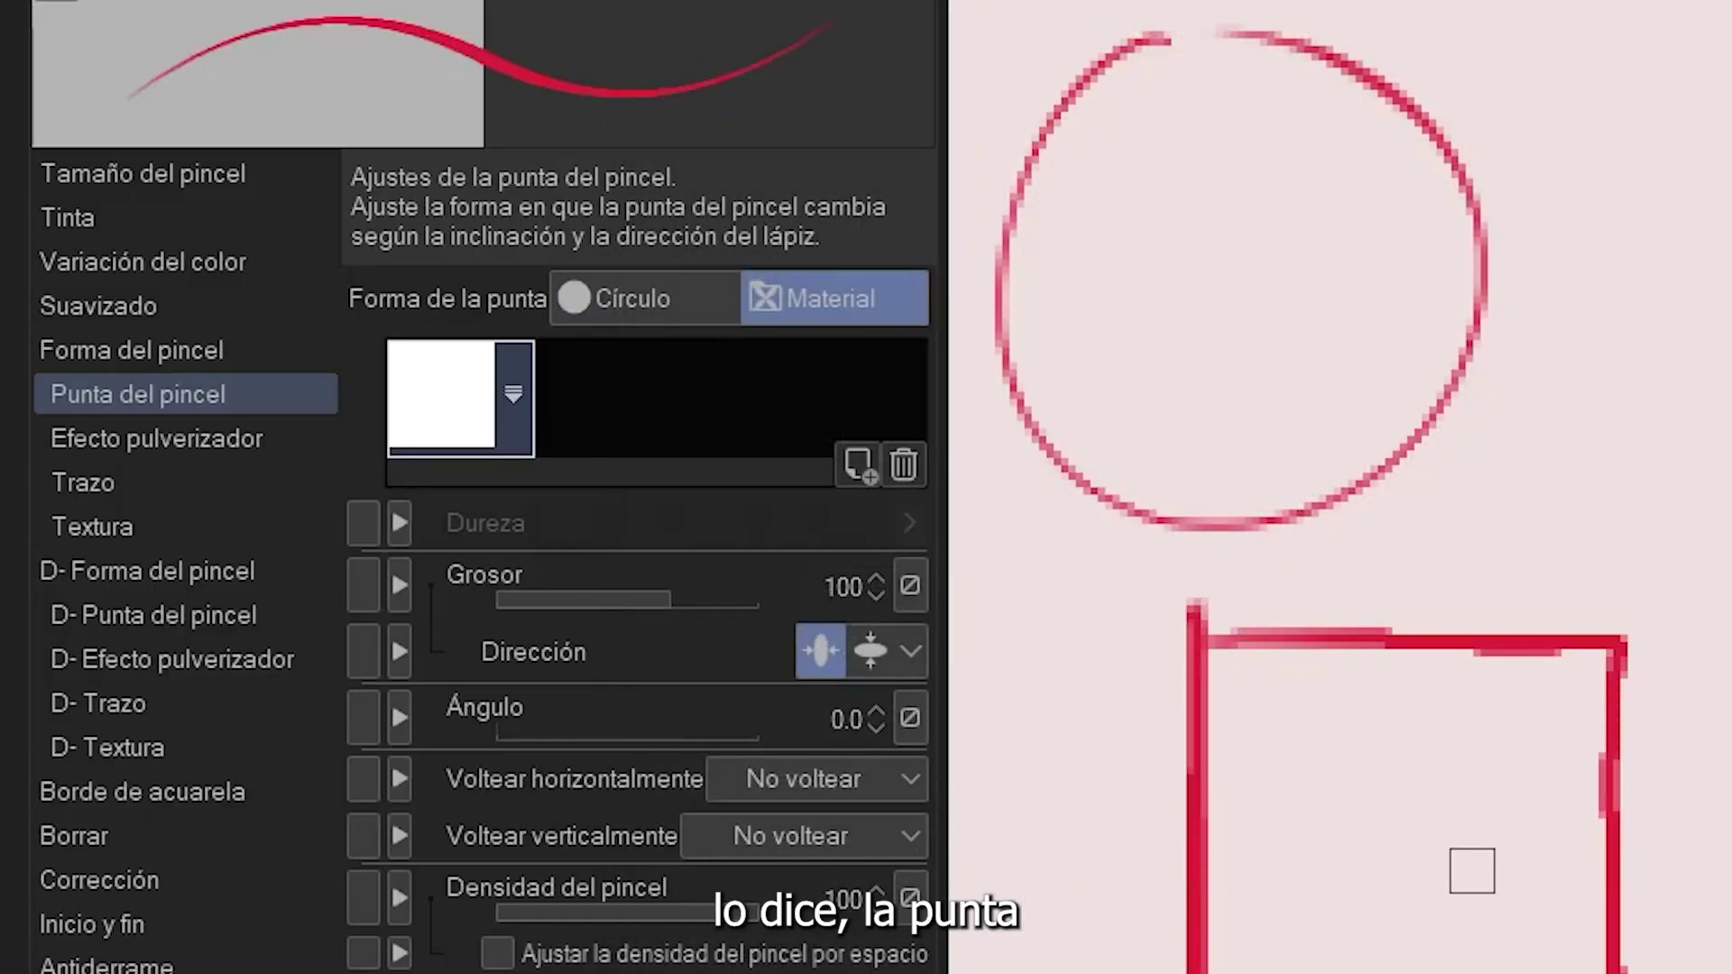
pyautogui.hotkey('ctrl', 'z')
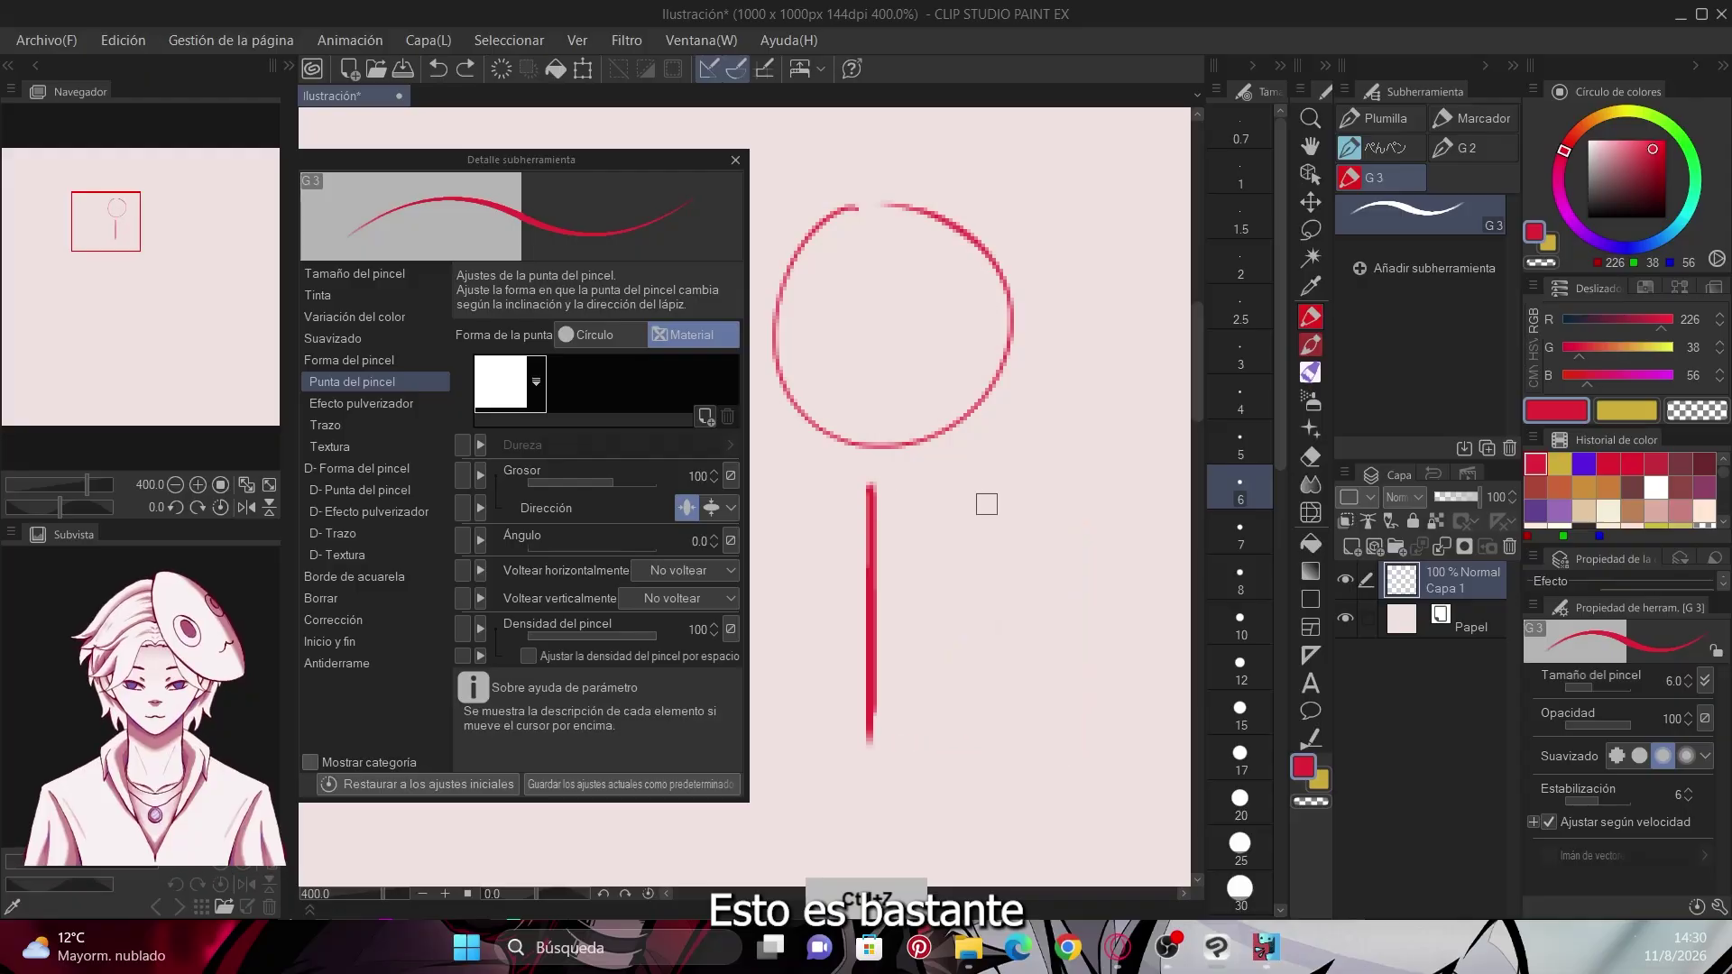
pyautogui.hotkey('ctrl', 'z')
pyautogui.hotkey('ctrl', 'z')
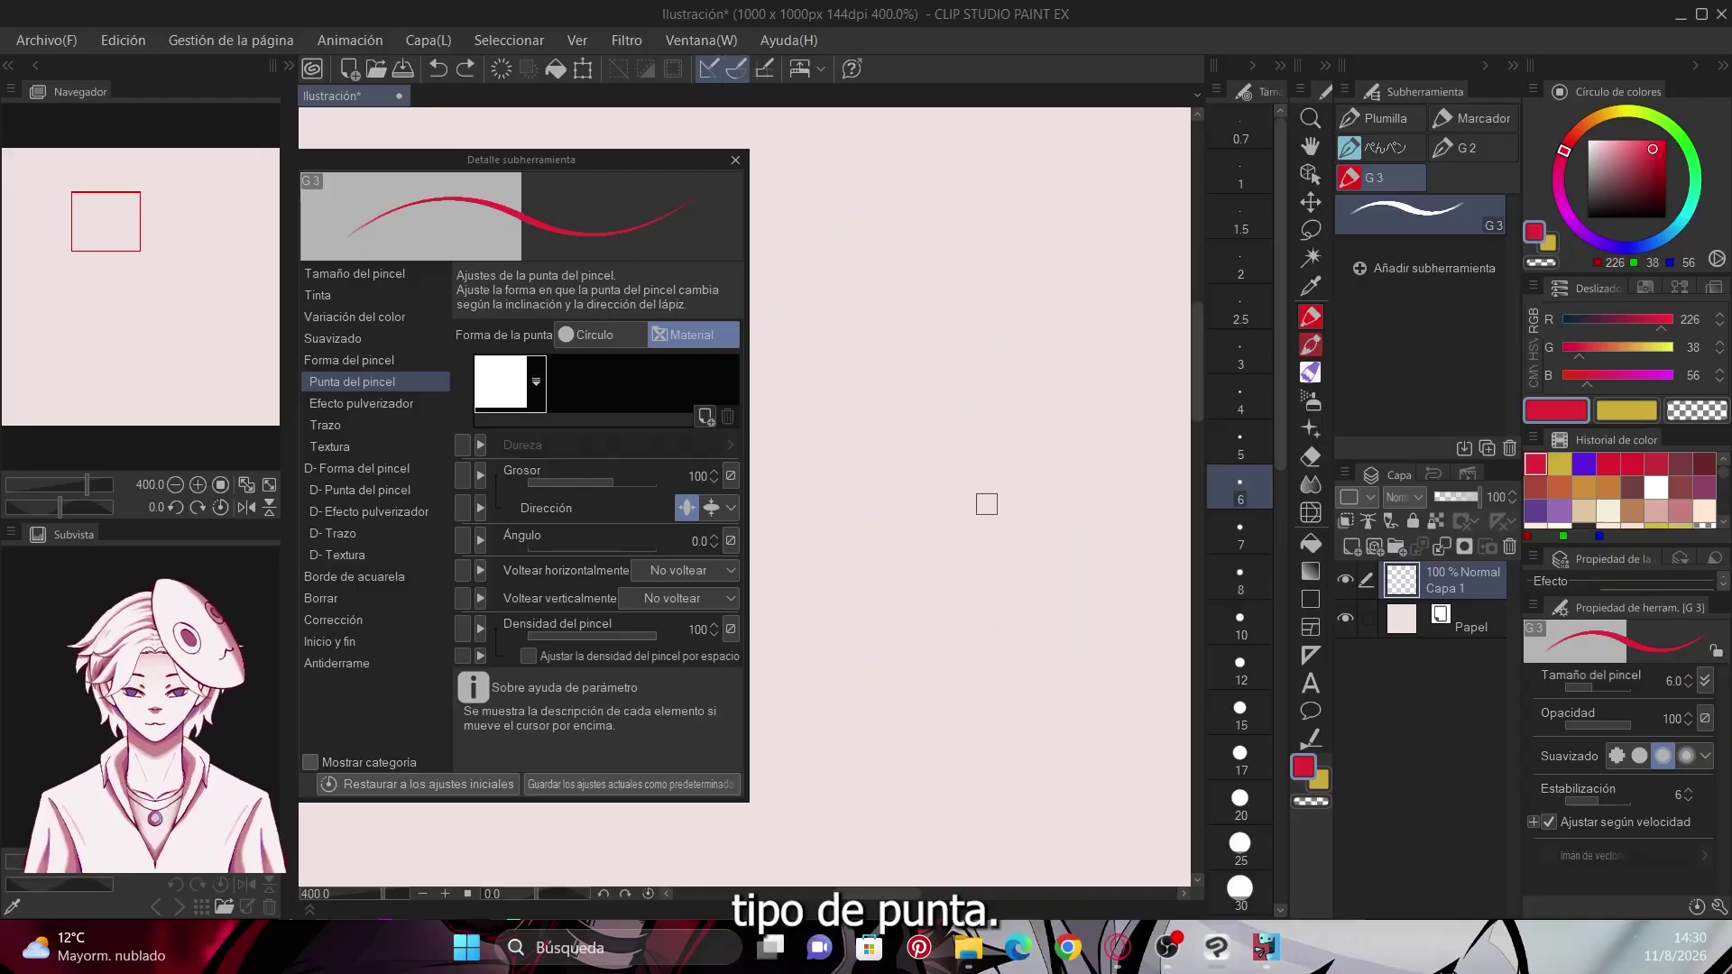
# Browse the brush tip materials, looking through the ink-blot, noise and heart shapes, and close the list without choosing one
pyautogui.click(552, 401)
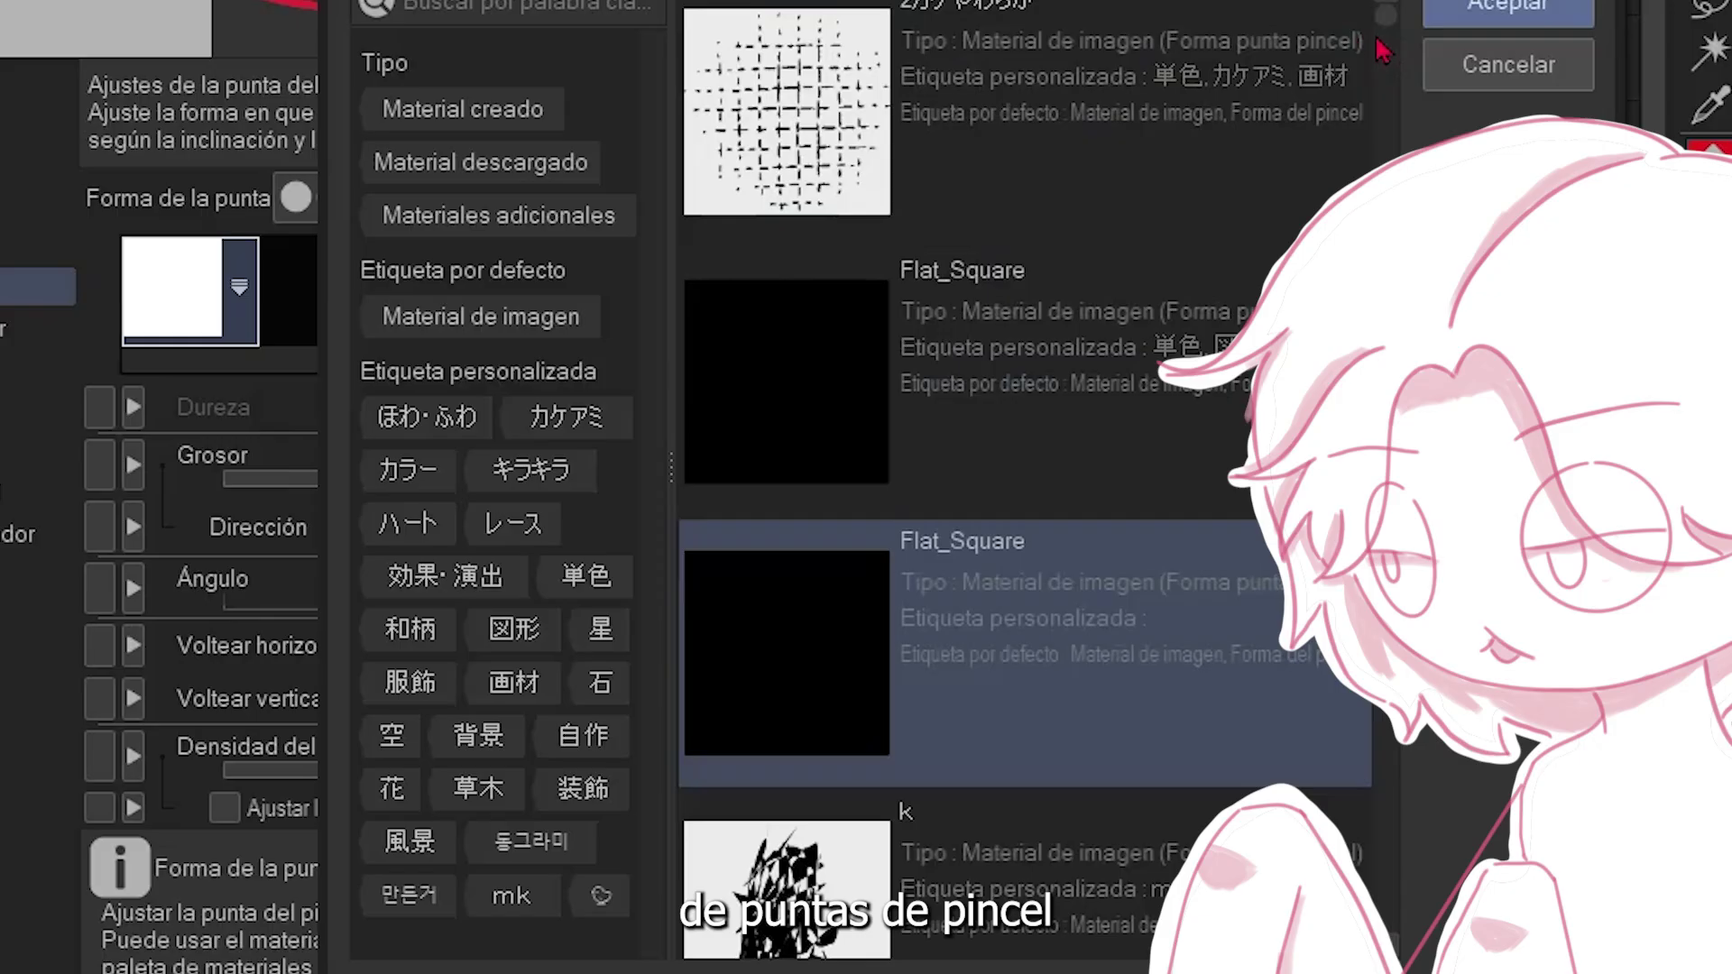
pyautogui.scroll(-3, 1389, 36)
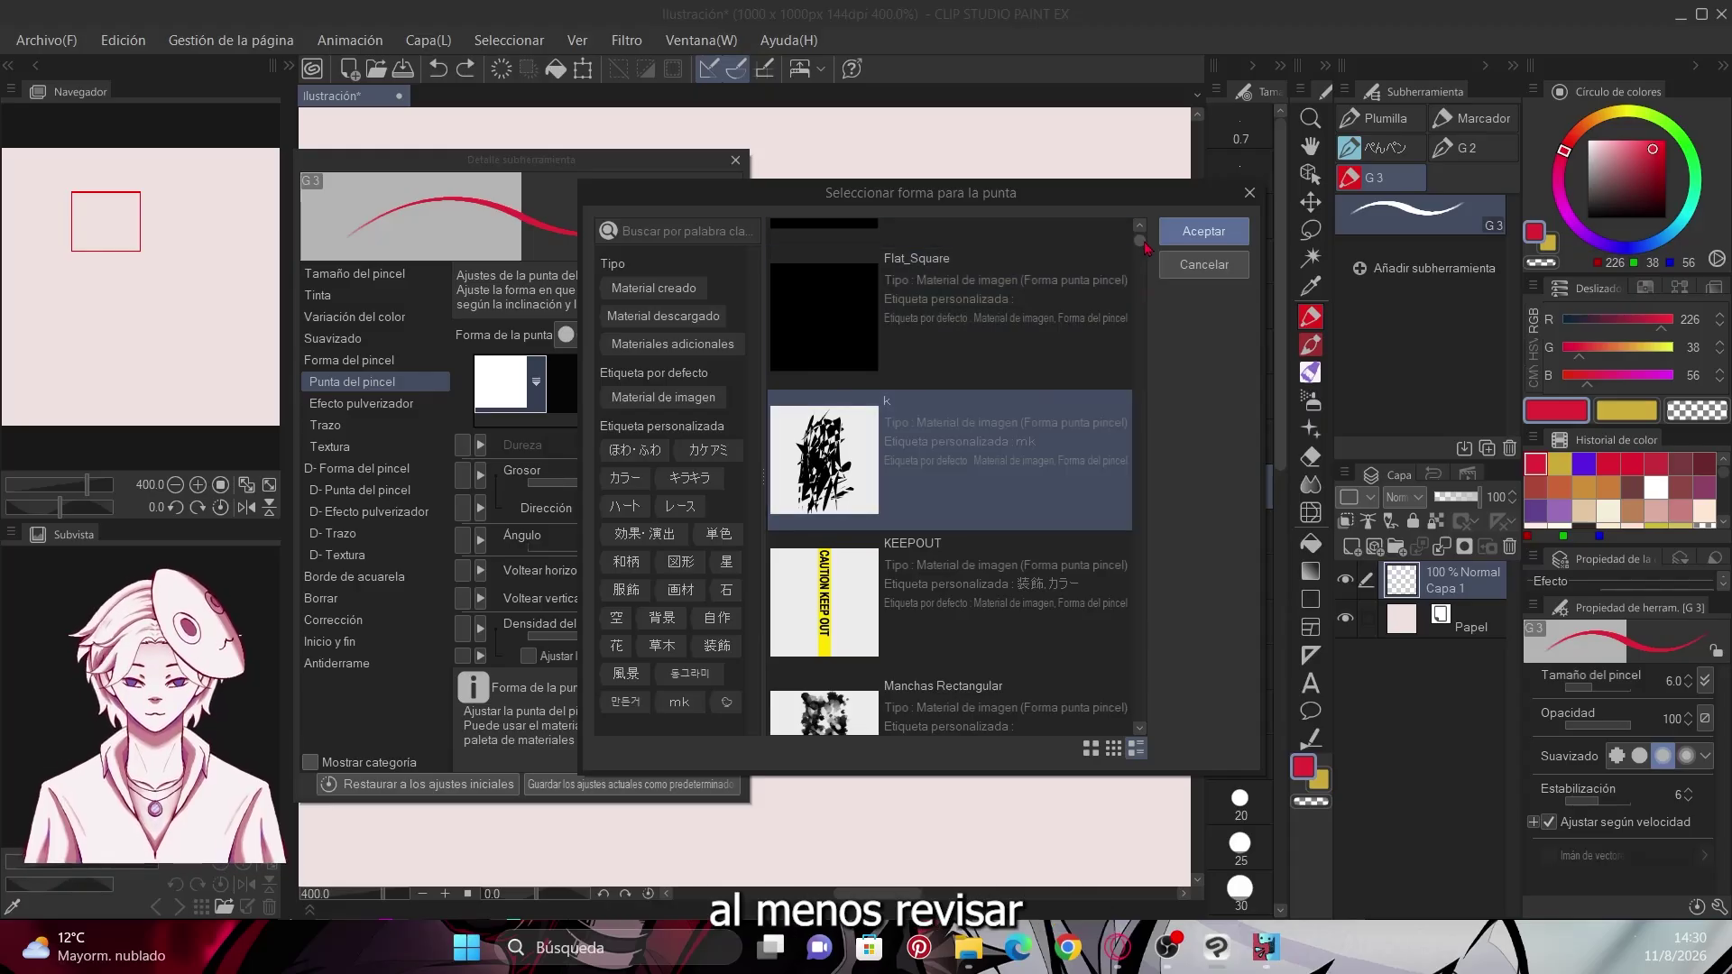
pyautogui.scroll(-5, 1144, 257)
pyautogui.moveTo(1143, 261); pyautogui.dragTo(1139, 343)
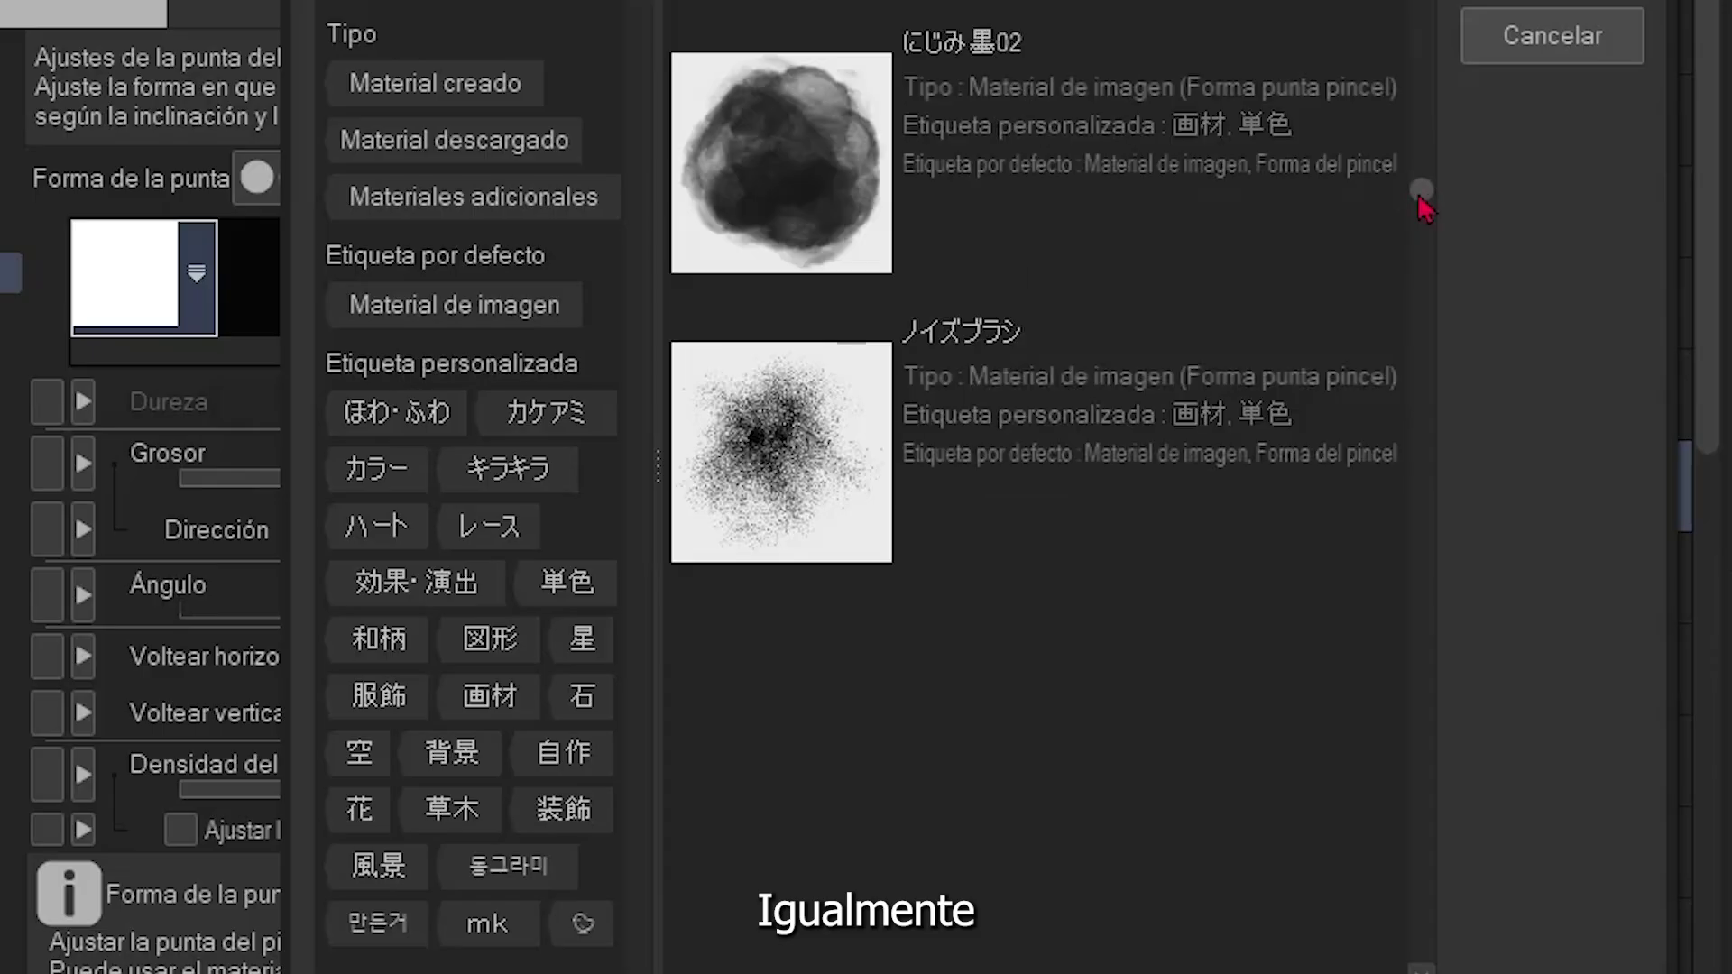
pyautogui.moveTo(1418, 199); pyautogui.dragTo(1422, 193)
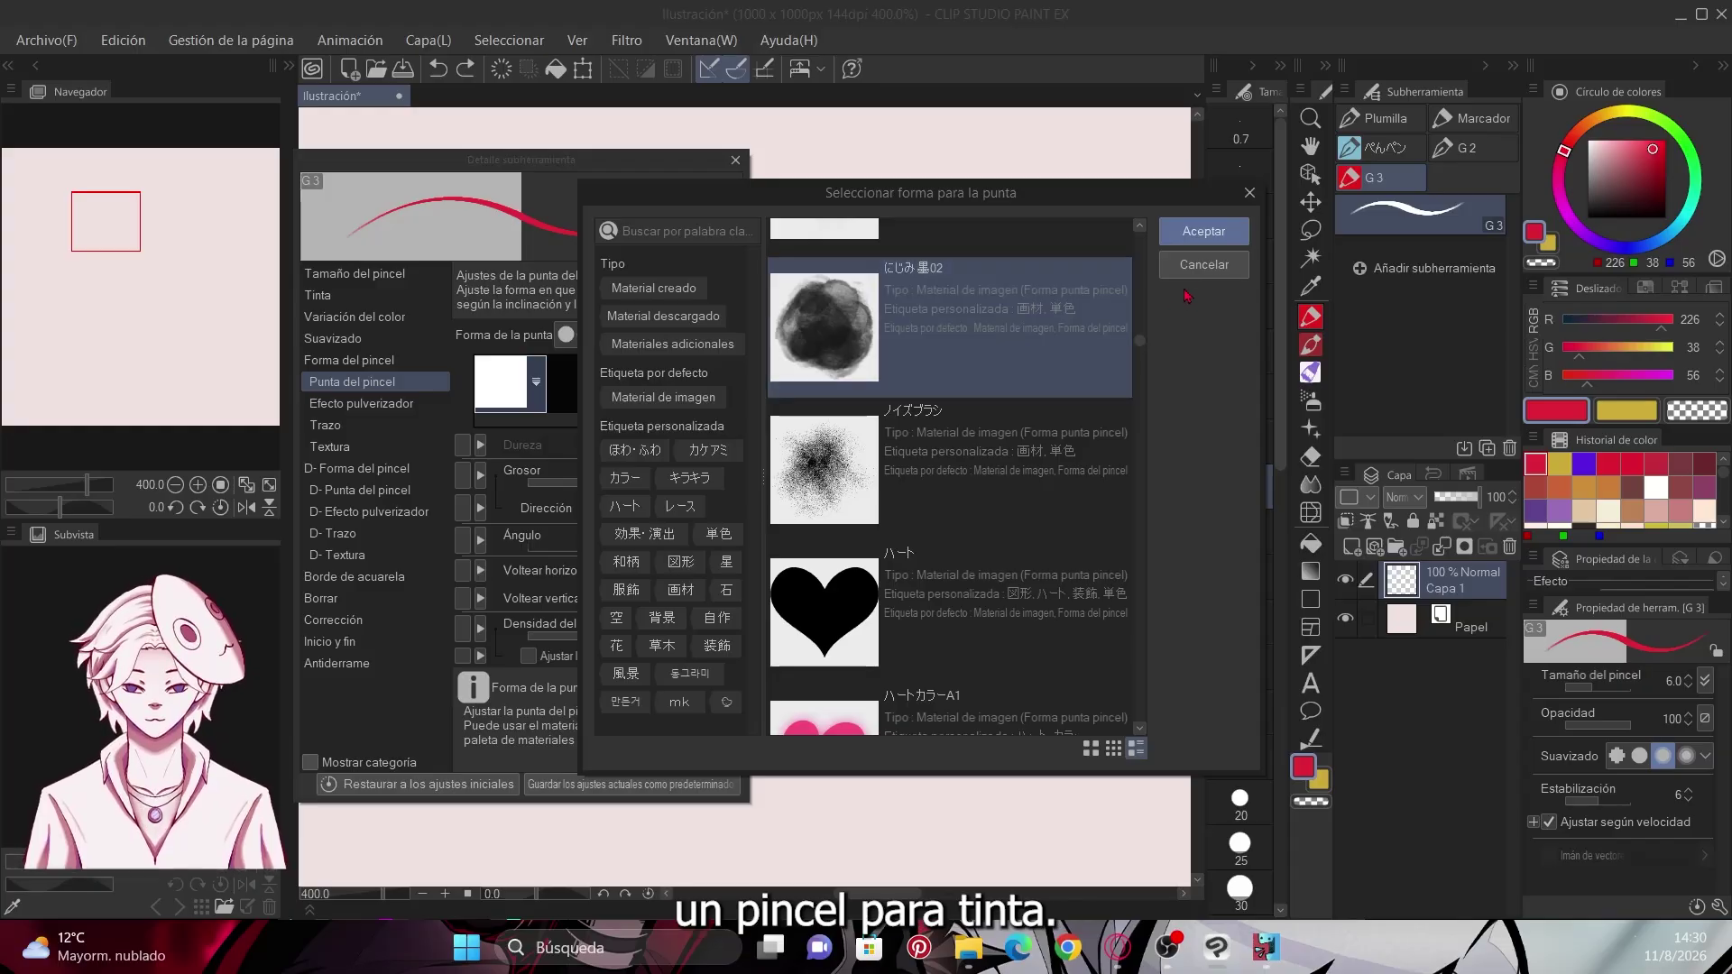
pyautogui.scroll(-3, 1141, 341)
pyautogui.click(1204, 265)
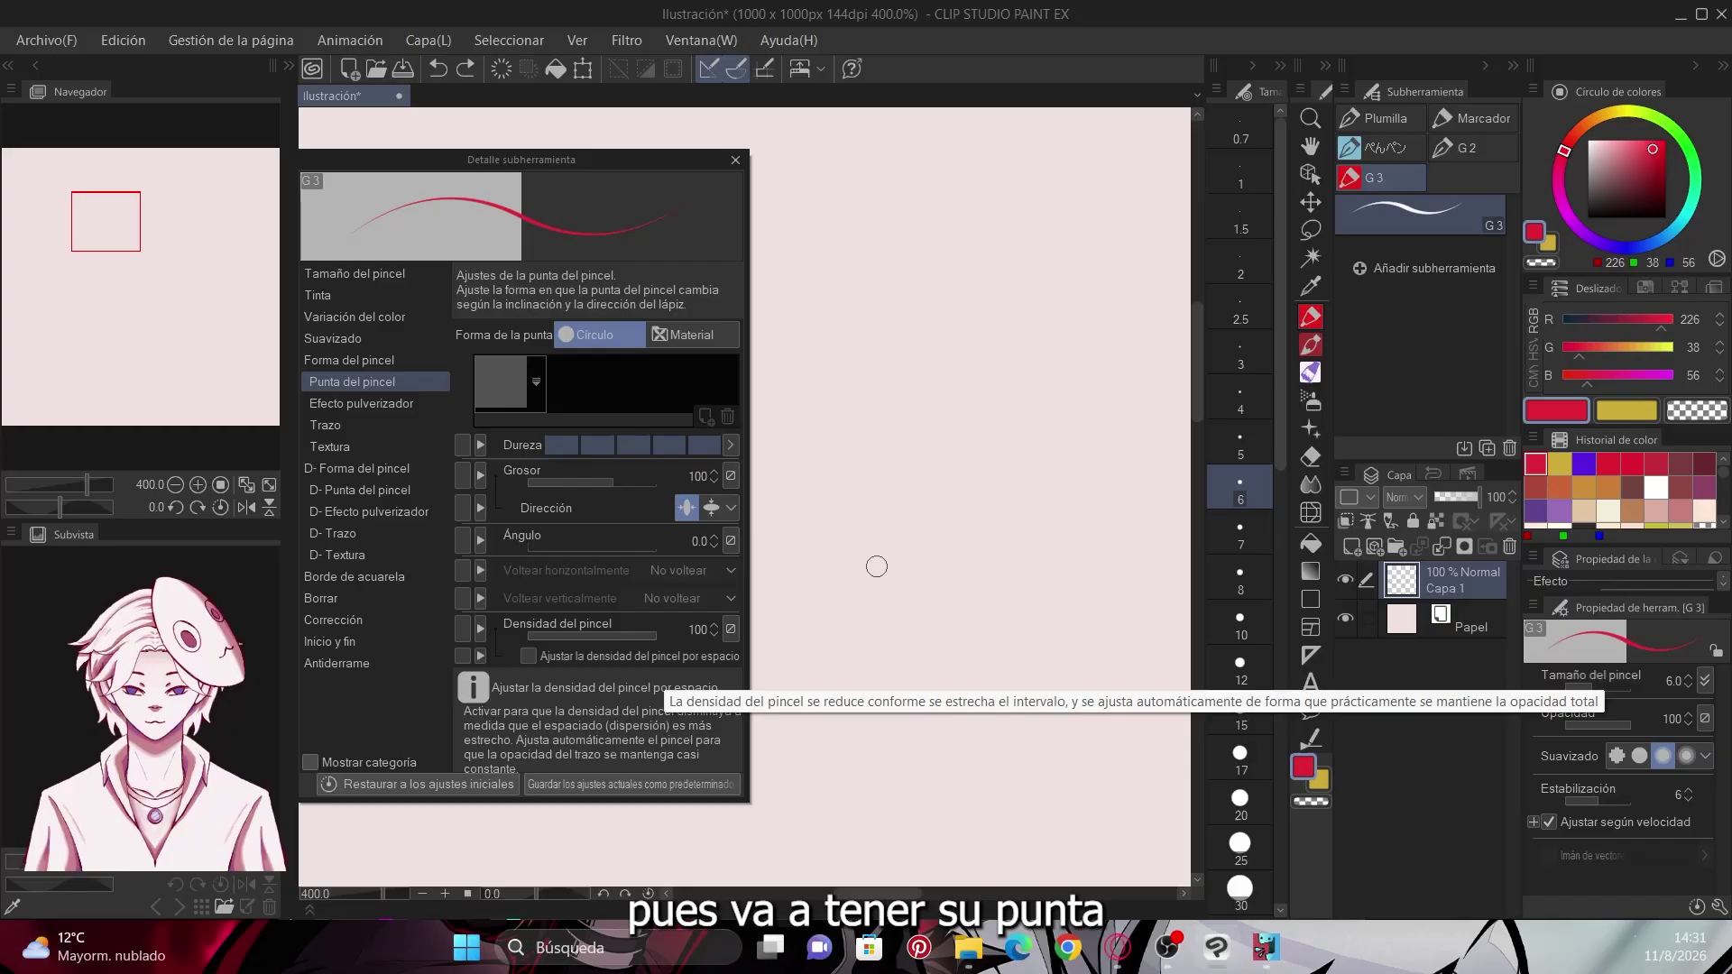
# Try a stroke with the circle tip, undo it, and add the cross-hatched 2カケやわらか material beside the square tip for a test stroke
pyautogui.moveTo(905, 549)
pyautogui.mouseDown()
pyautogui.moveTo(830, 510)
pyautogui.moveTo(922, 400)
pyautogui.mouseUp()
pyautogui.hotkey('ctrl', 'z')
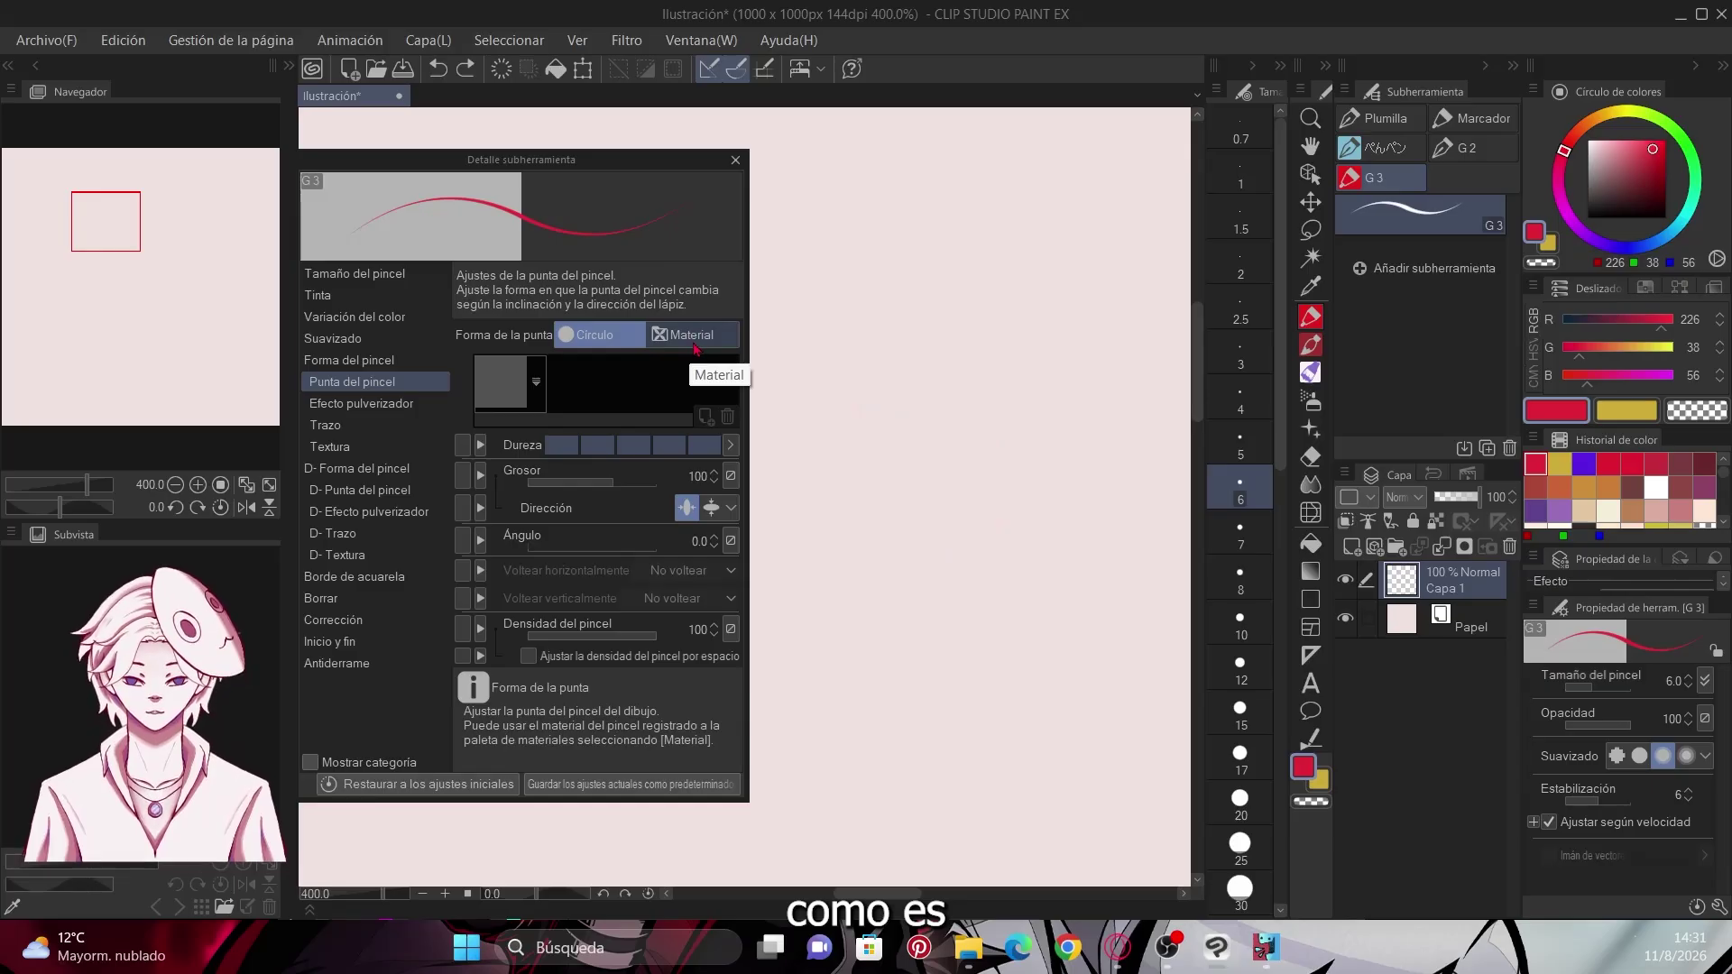
pyautogui.click(696, 350)
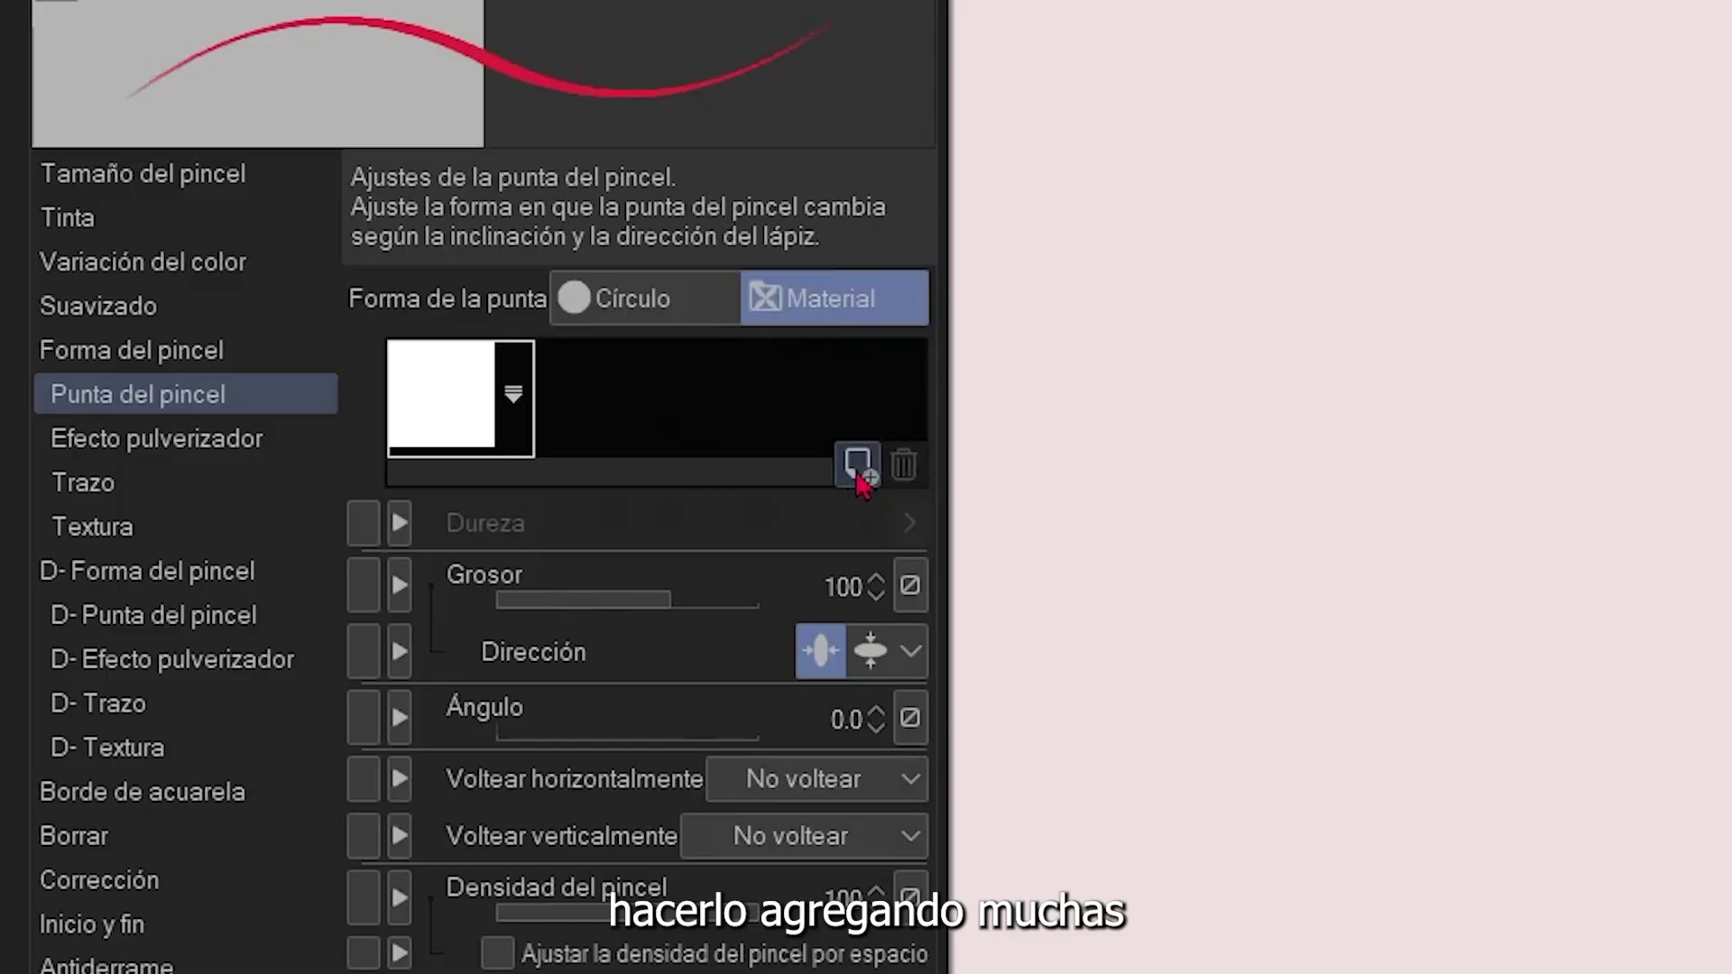
pyautogui.click(858, 466)
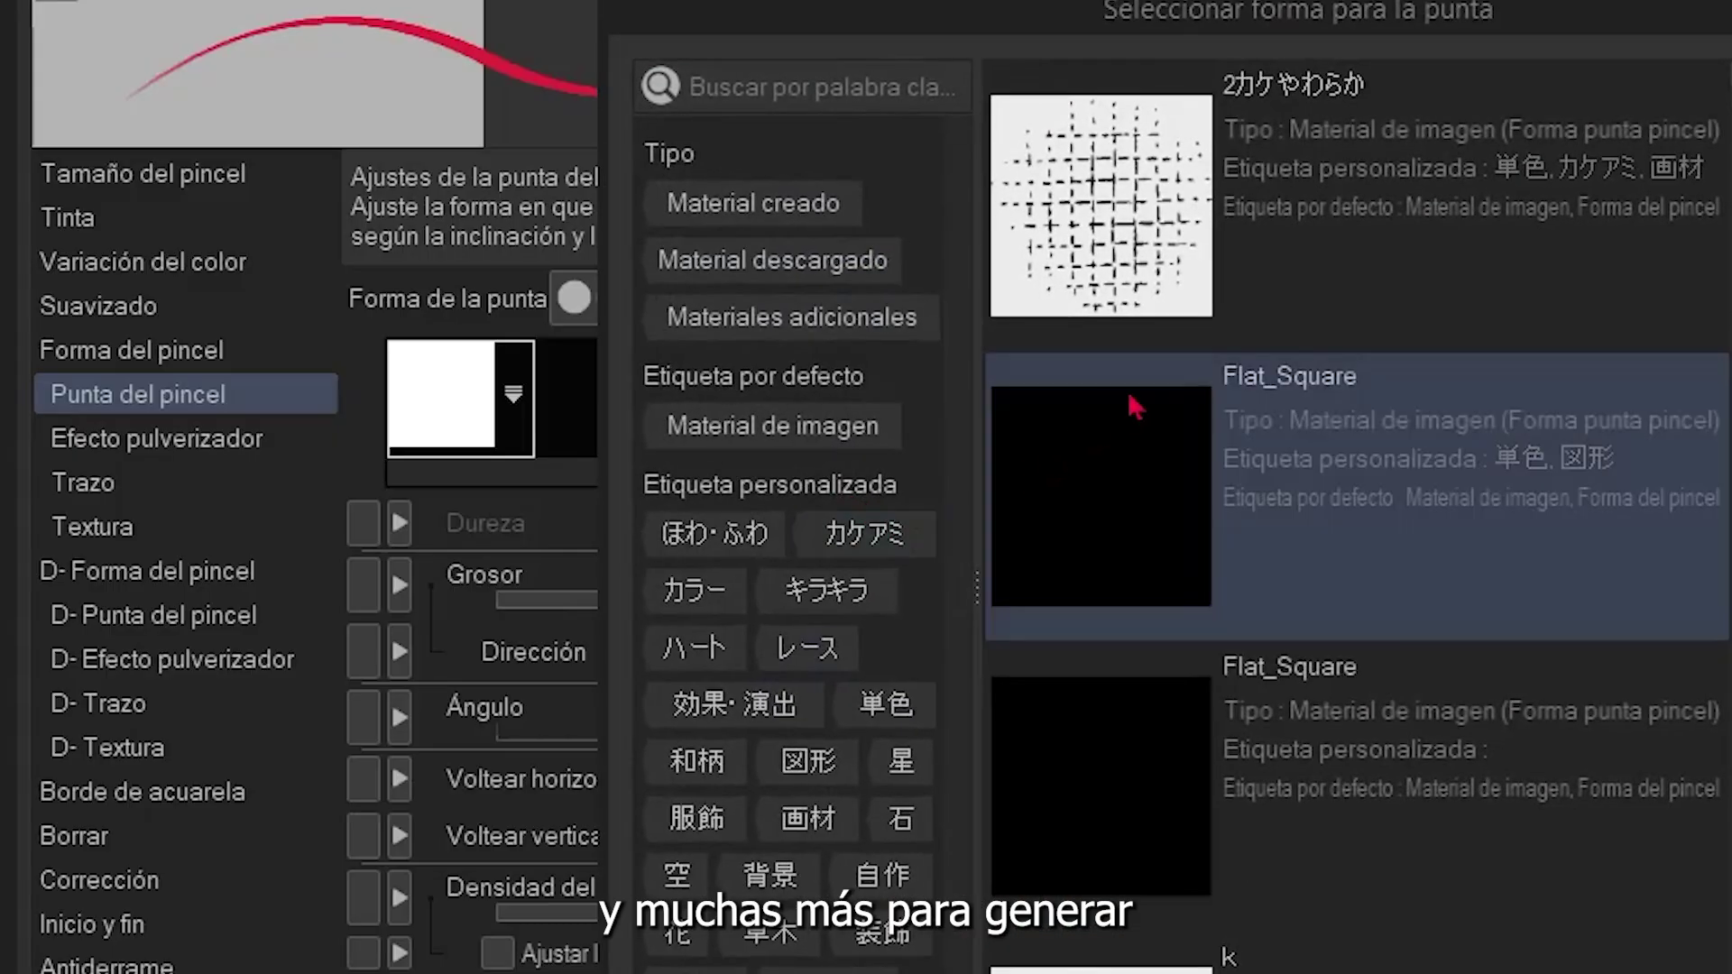
pyautogui.doubleClick(1128, 180)
pyautogui.moveTo(1236, 280)
pyautogui.mouseDown()
pyautogui.moveTo(1164, 783)
pyautogui.moveTo(1604, 220)
pyautogui.moveTo(1336, 760)
pyautogui.moveTo(1151, 620)
pyautogui.mouseUp()
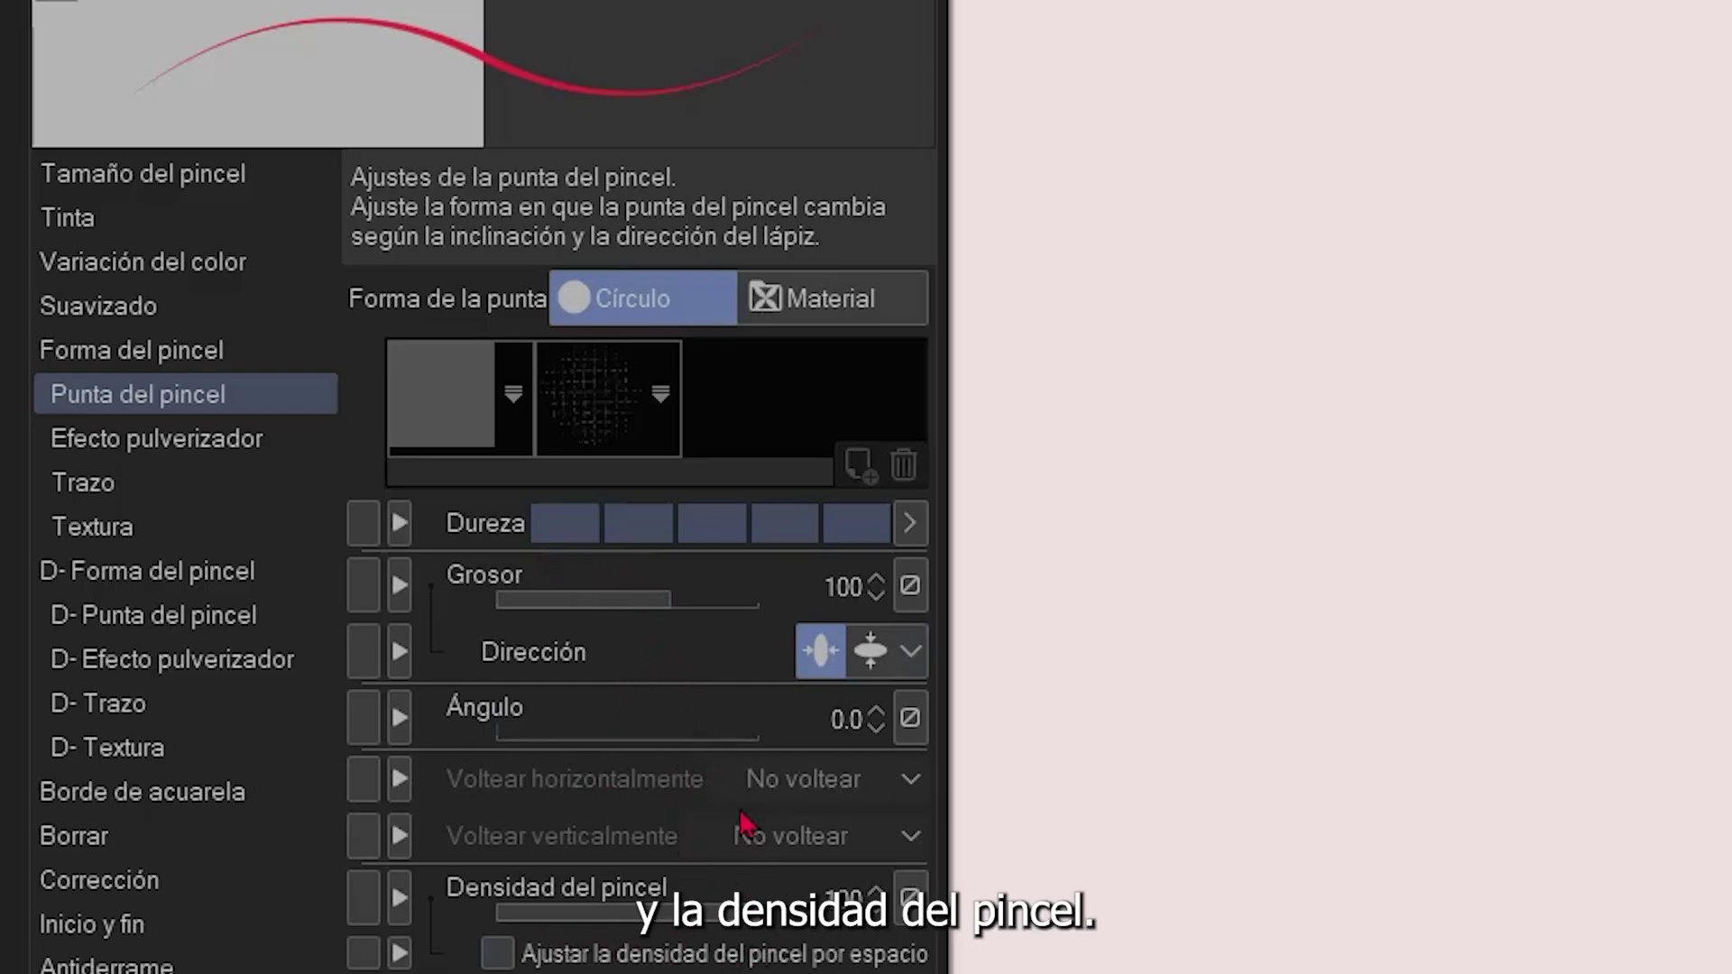
# Lower the circle tip's hardness to its lowest level, painting thin zigzags to compare the levels
pyautogui.click(568, 525)
pyautogui.click(717, 528)
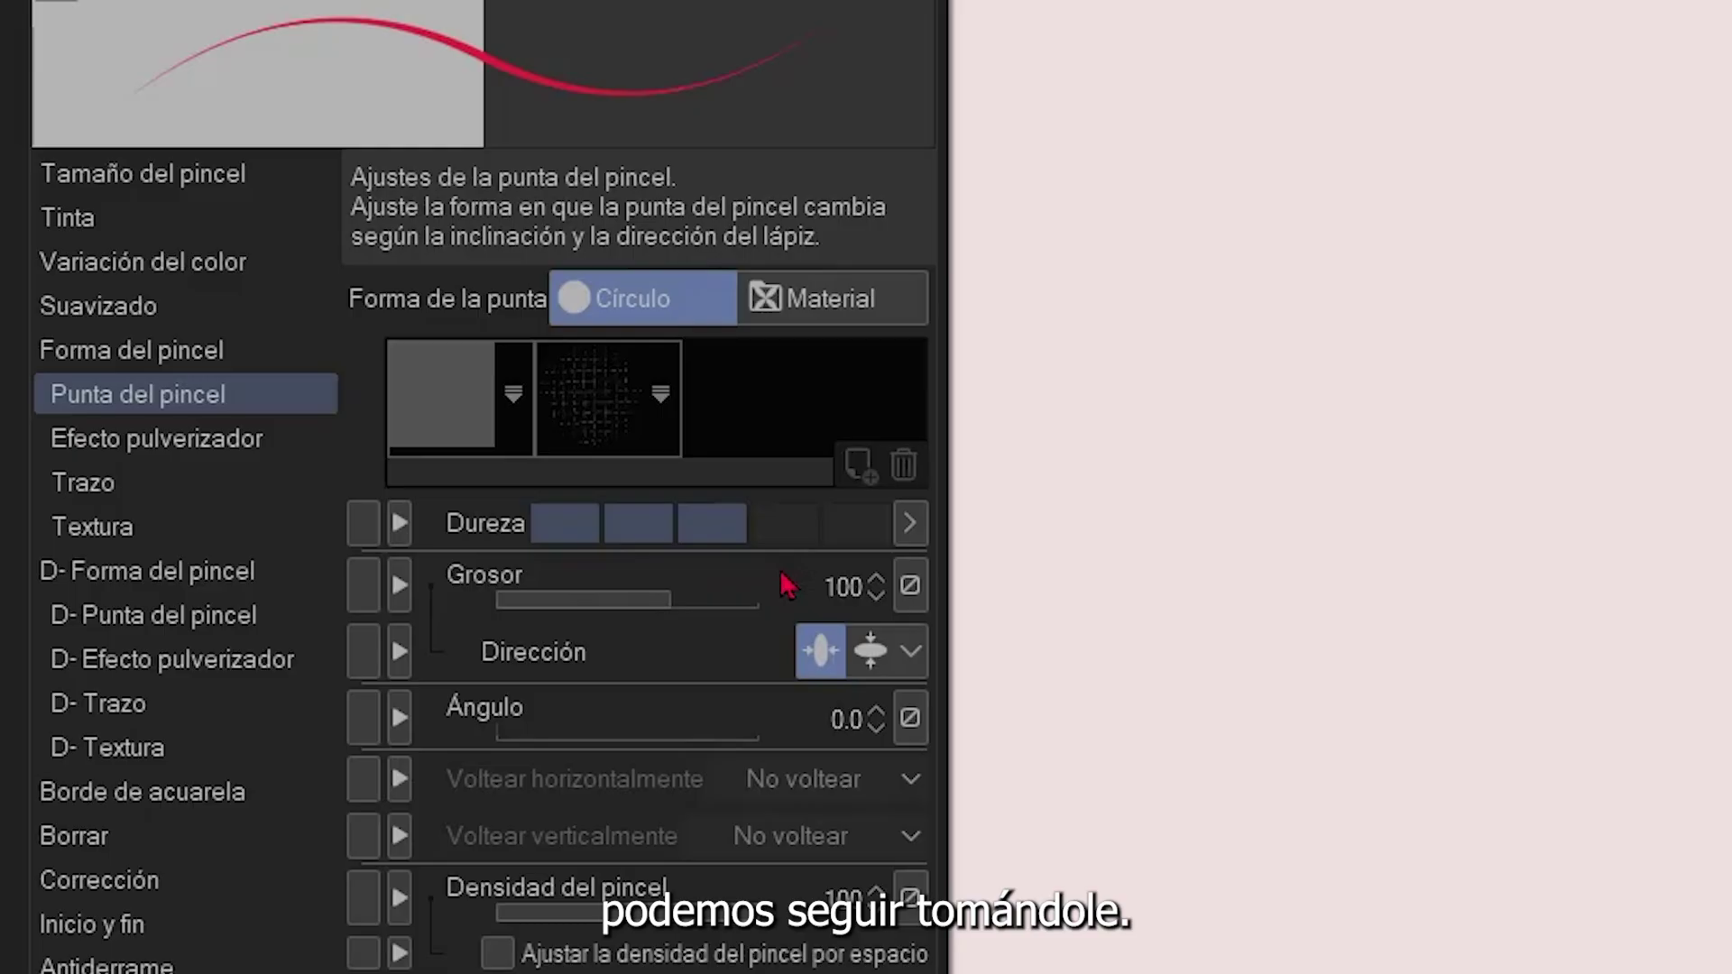
pyautogui.moveTo(1114, 523)
pyautogui.mouseDown()
pyautogui.moveTo(1179, 478)
pyautogui.moveTo(1249, 792)
pyautogui.mouseUp()
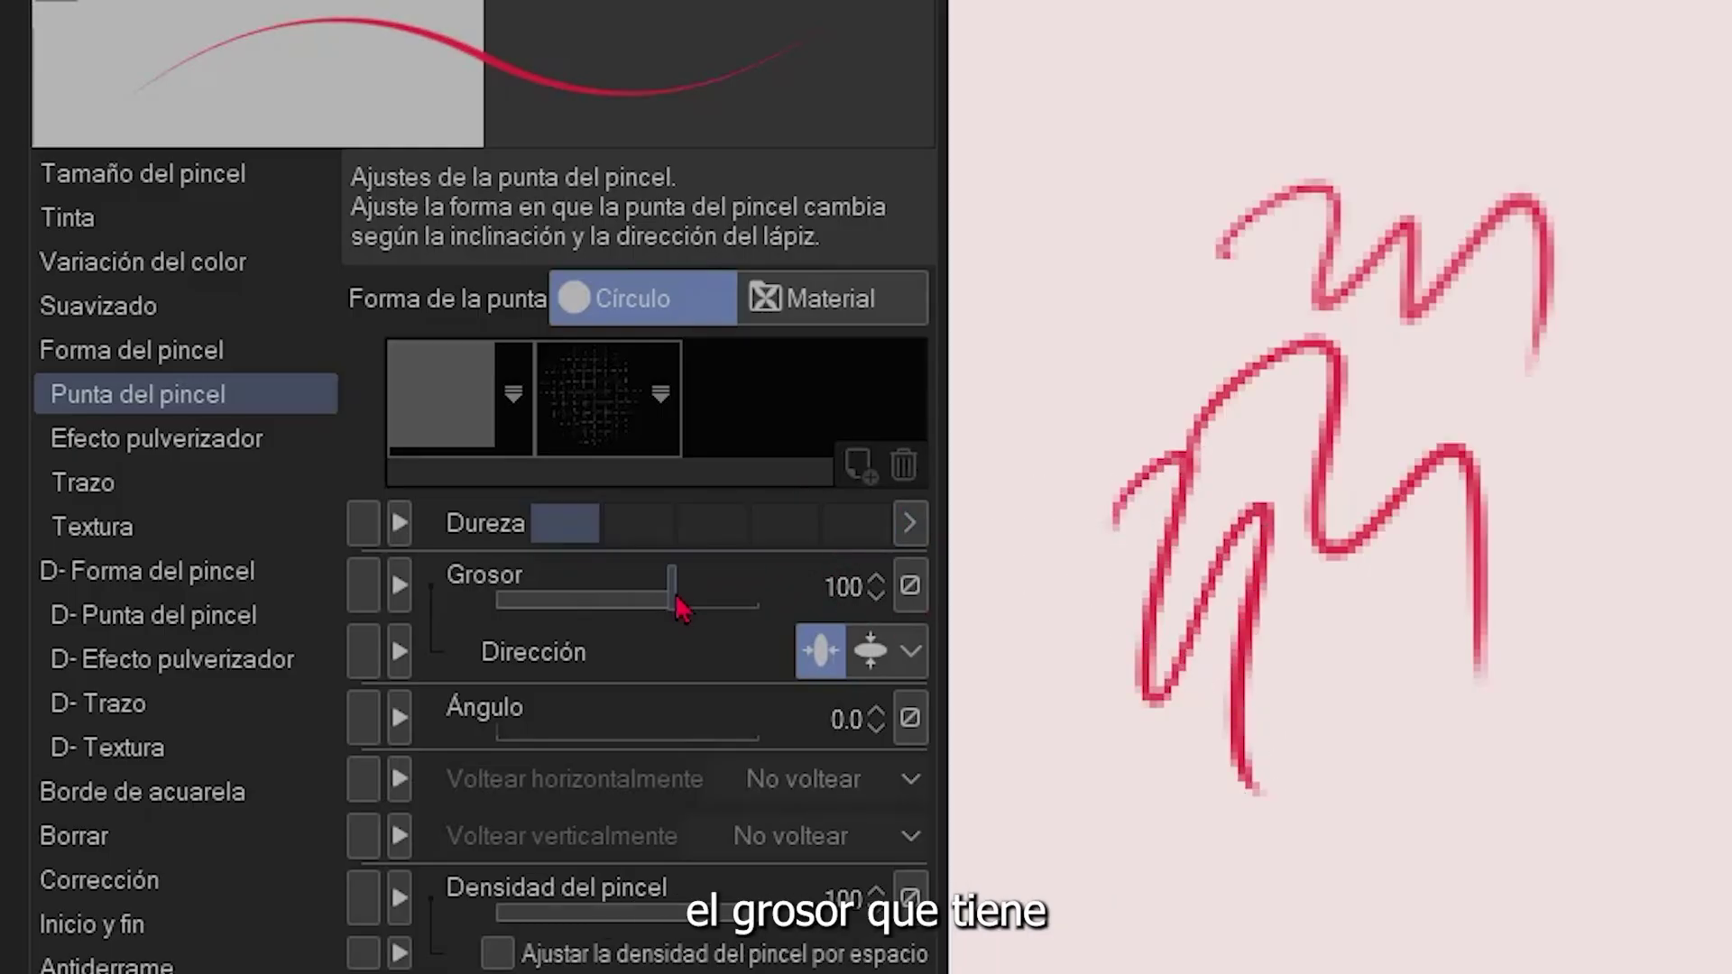
# Set the tip thickness to 647 and paint broad zigzags, first with the horizontal direction and again with the vertical one
pyautogui.moveTo(675, 595)
pyautogui.mouseDown()
pyautogui.moveTo(607, 601)
pyautogui.moveTo(734, 592)
pyautogui.moveTo(762, 609)
pyautogui.moveTo(689, 603)
pyautogui.moveTo(745, 591)
pyautogui.mouseUp()
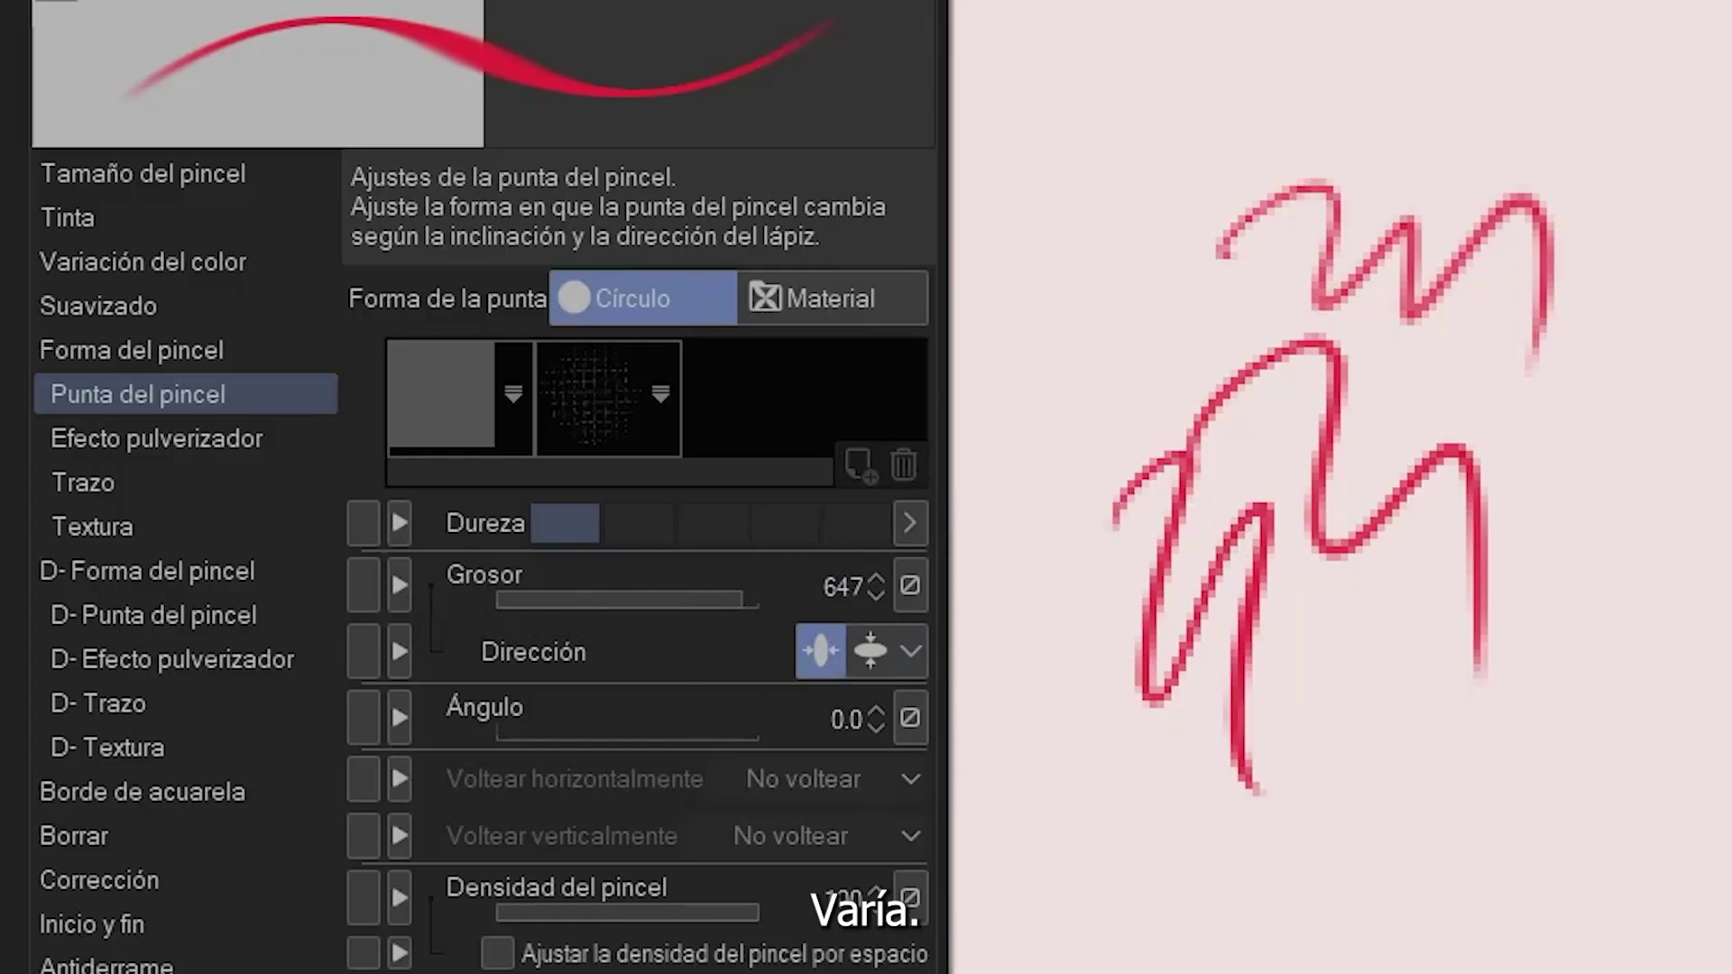
pyautogui.moveTo(1173, 961); pyautogui.dragTo(1714, 722)
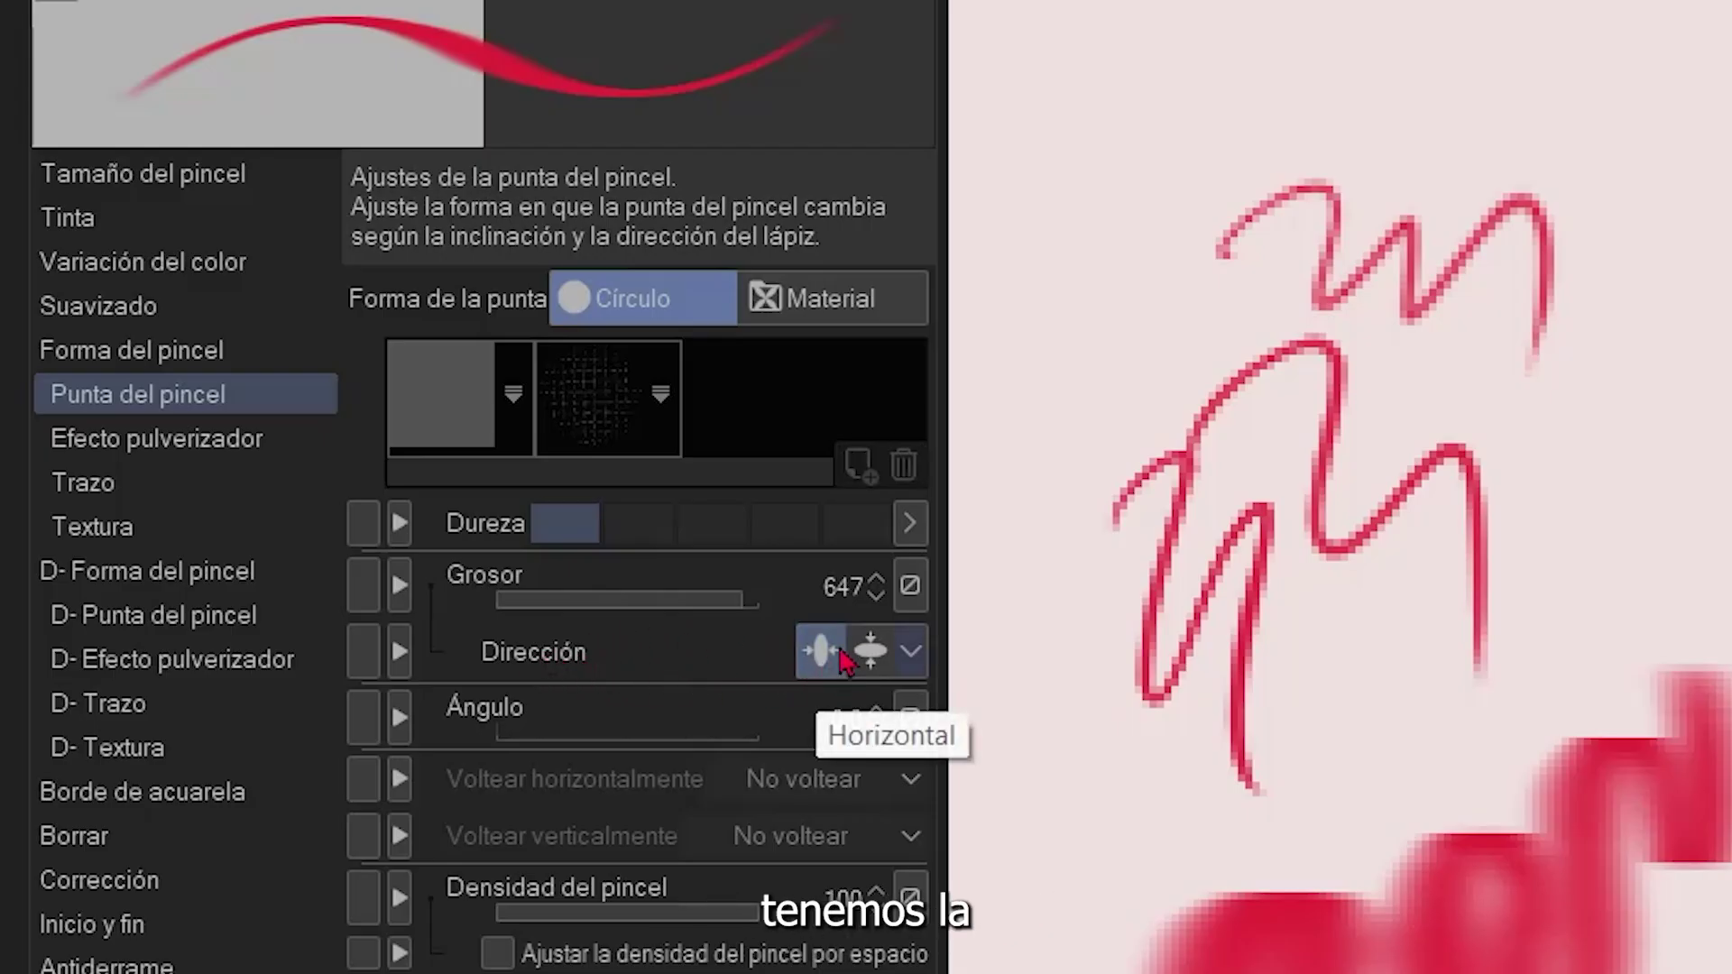
pyautogui.click(870, 654)
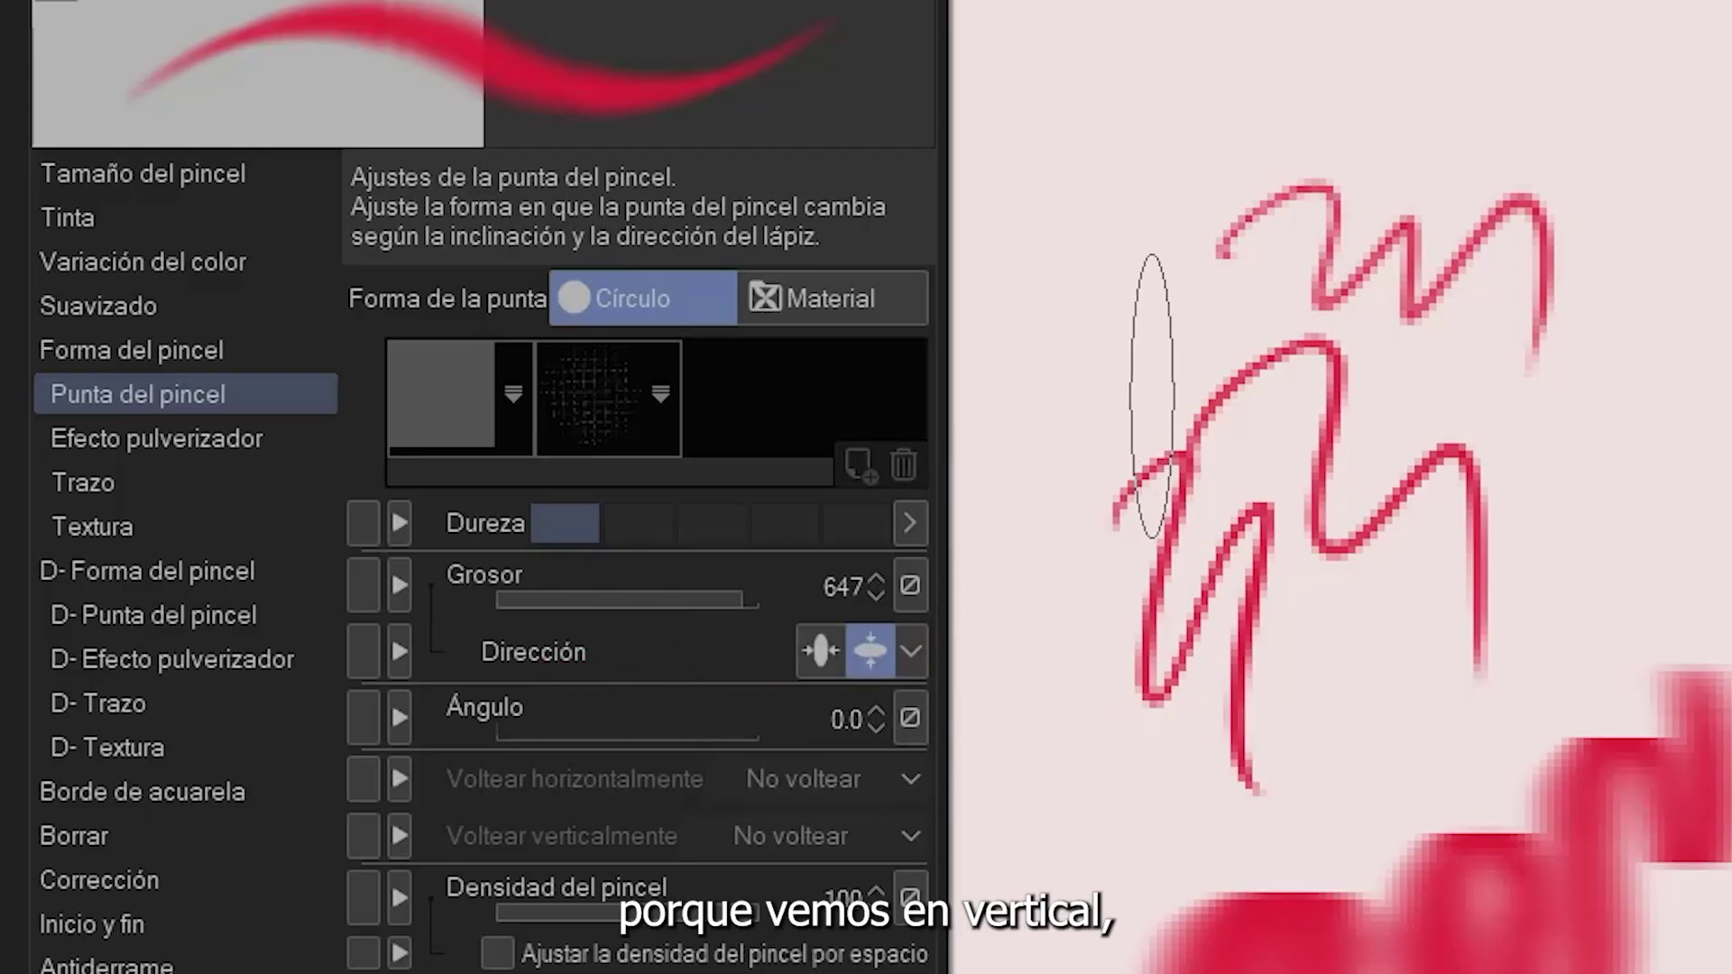
pyautogui.moveTo(1102, 383)
pyautogui.mouseDown()
pyautogui.moveTo(1254, 216)
pyautogui.moveTo(1452, 189)
pyautogui.moveTo(1642, 135)
pyautogui.moveTo(1723, 199)
pyautogui.mouseUp()
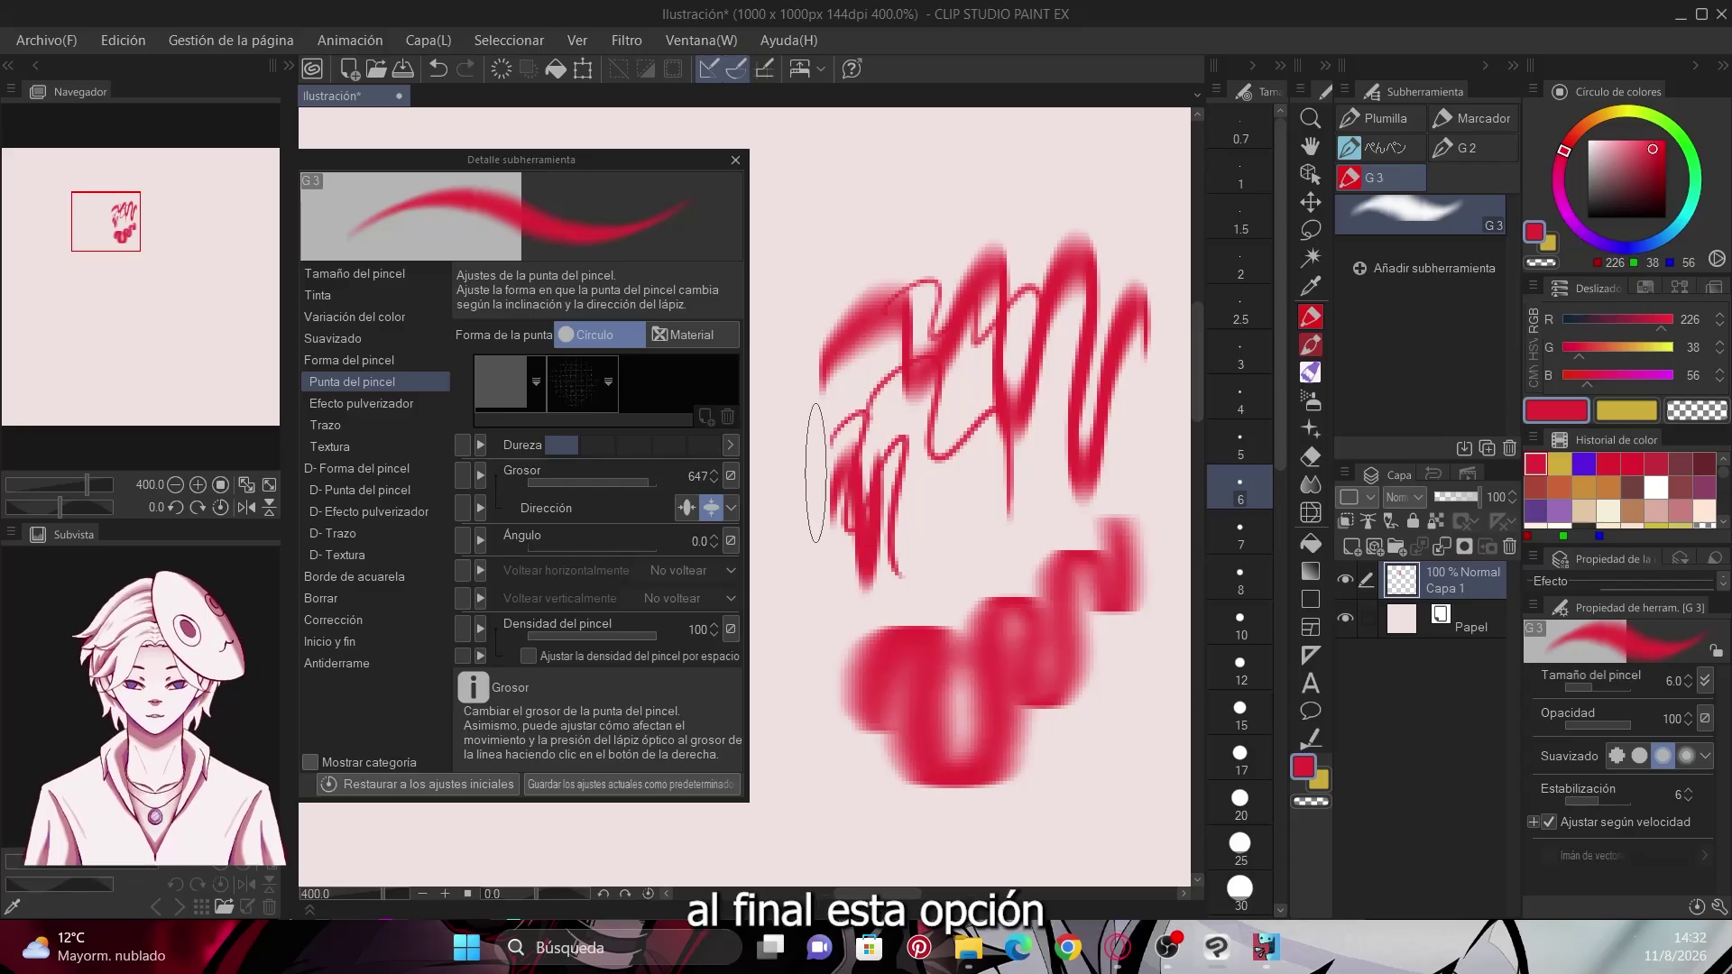
# Reduce the tip thickness to 61 and 22 with test squiggles, clear the layer, and try the horizontal direction again
pyautogui.click(602, 483)
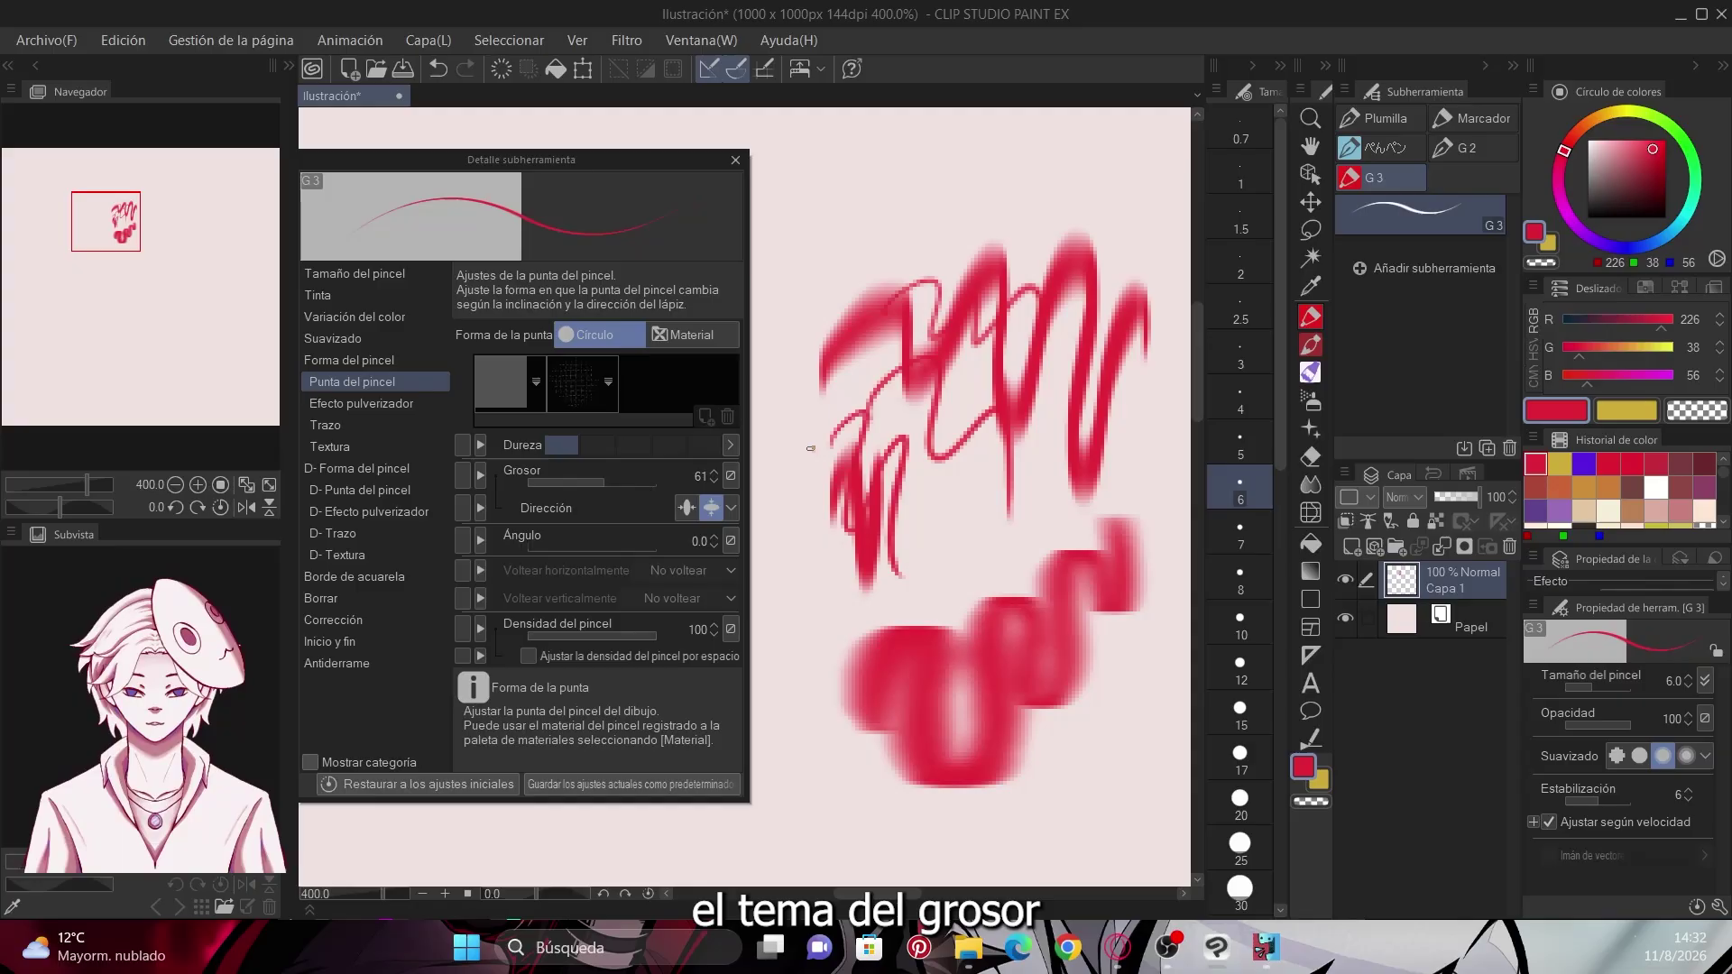
pyautogui.moveTo(810, 449); pyautogui.dragTo(821, 491)
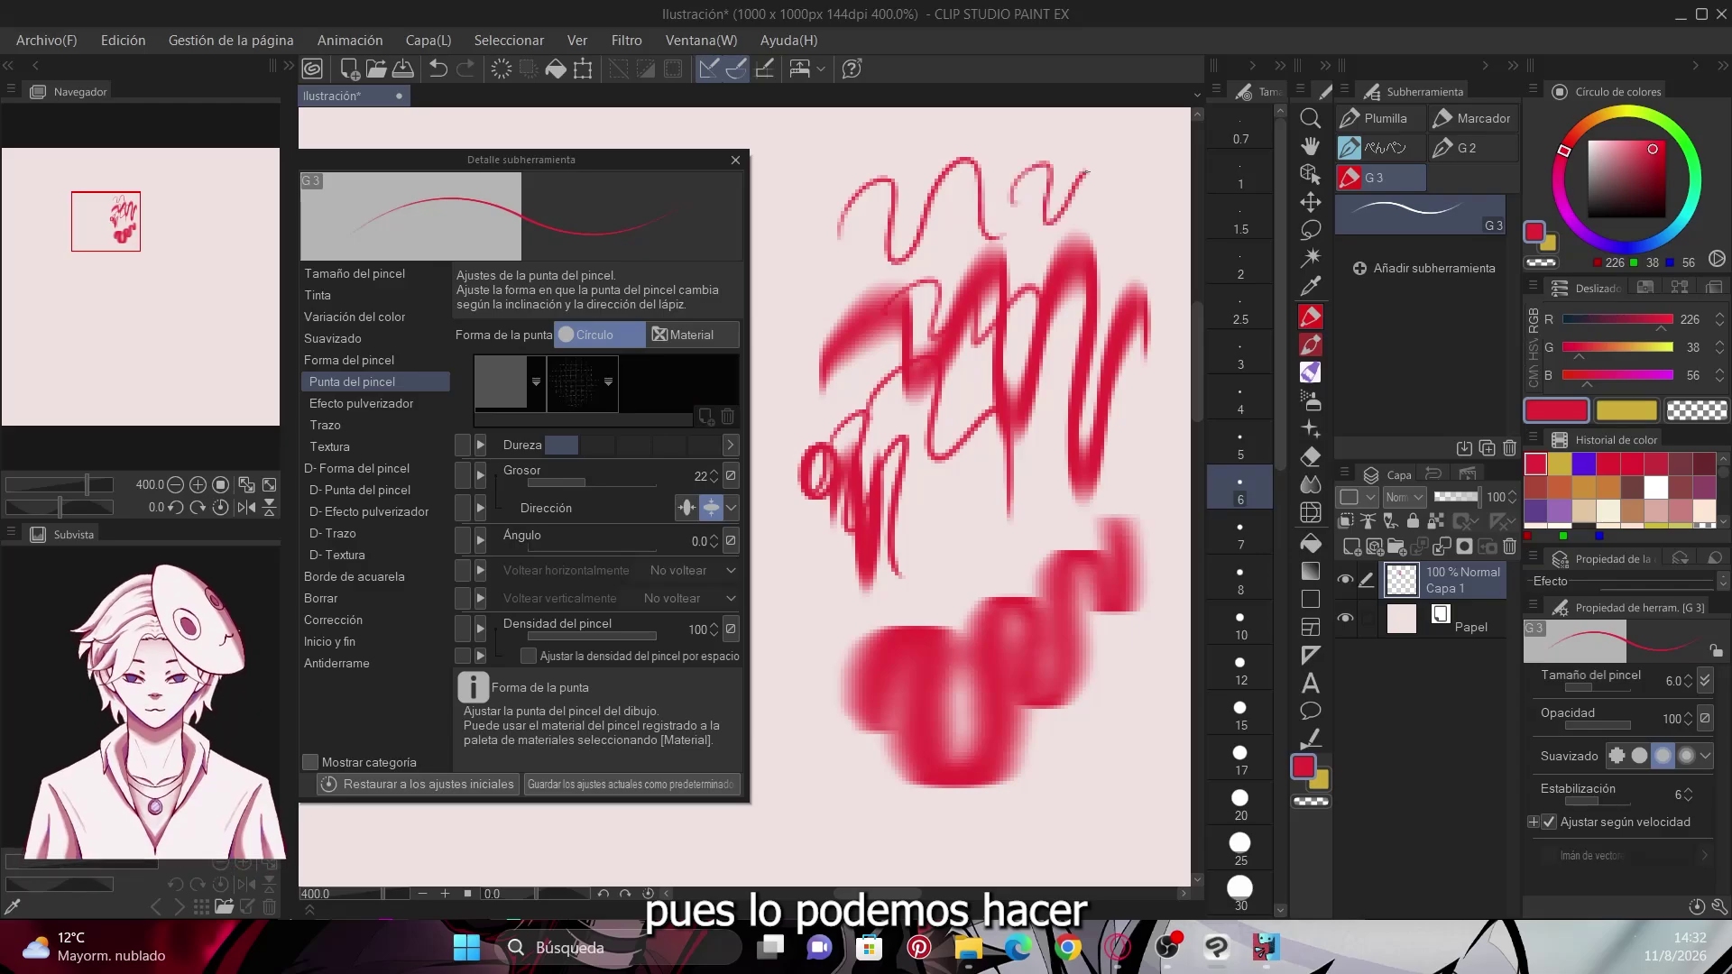
pyautogui.press('Delete')
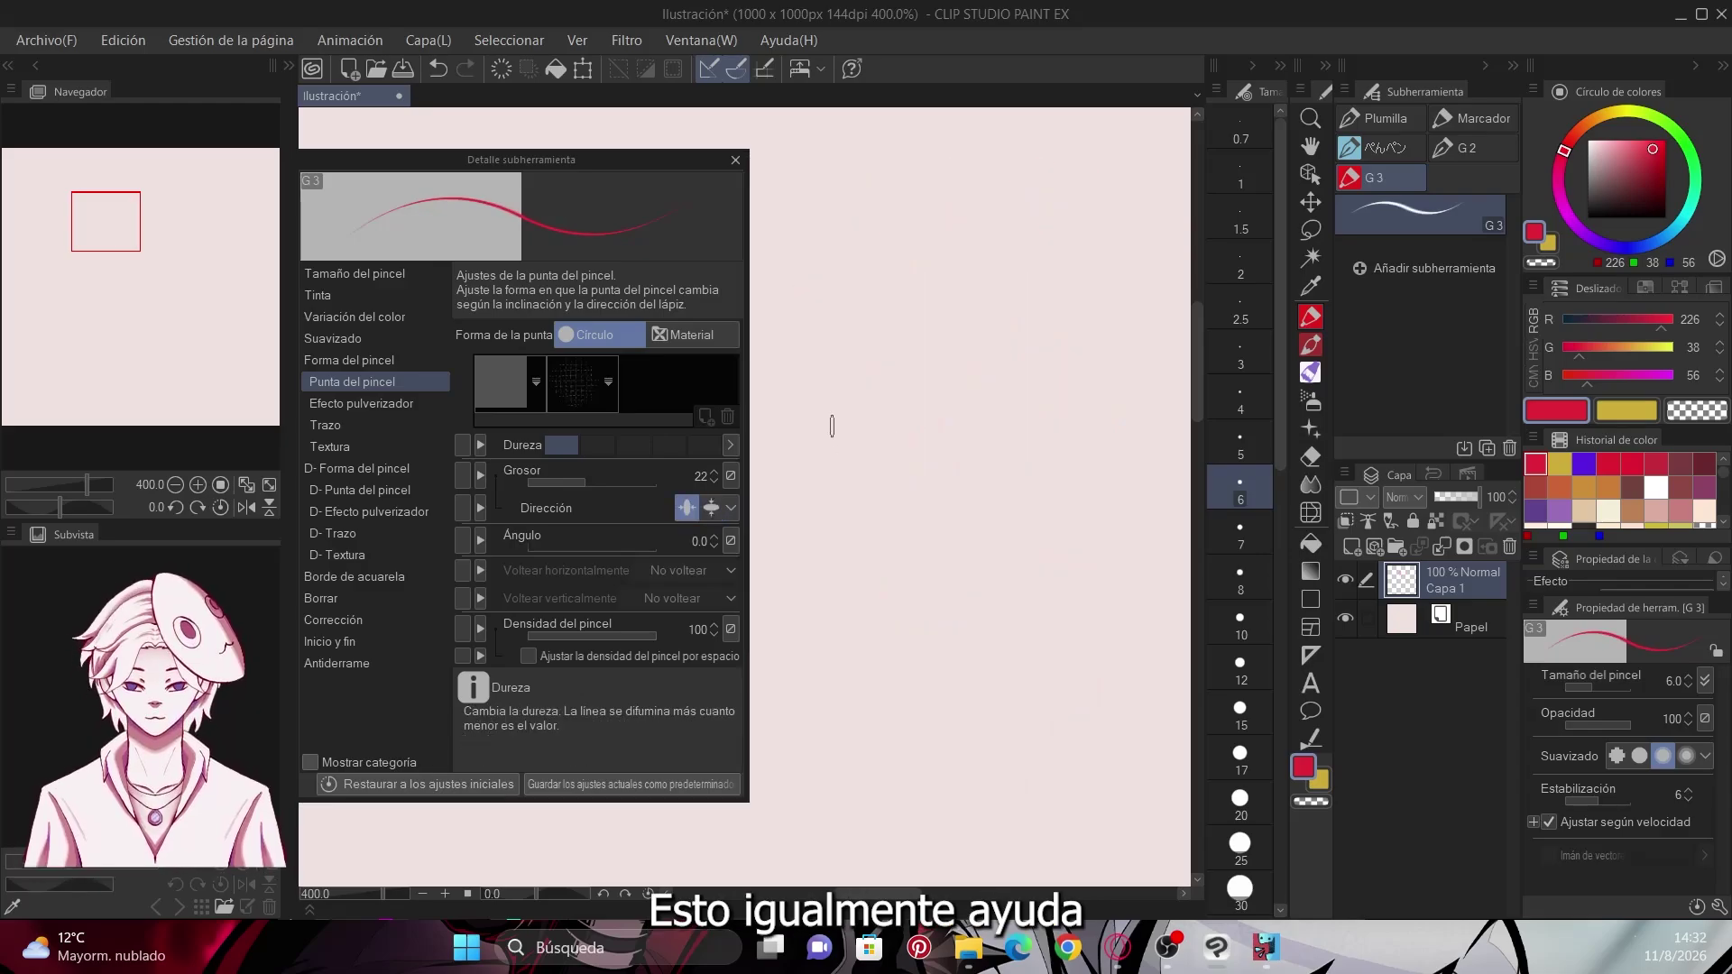
pyautogui.moveTo(825, 394)
pyautogui.mouseDown()
pyautogui.moveTo(912, 417)
pyautogui.moveTo(979, 307)
pyautogui.moveTo(961, 443)
pyautogui.mouseUp()
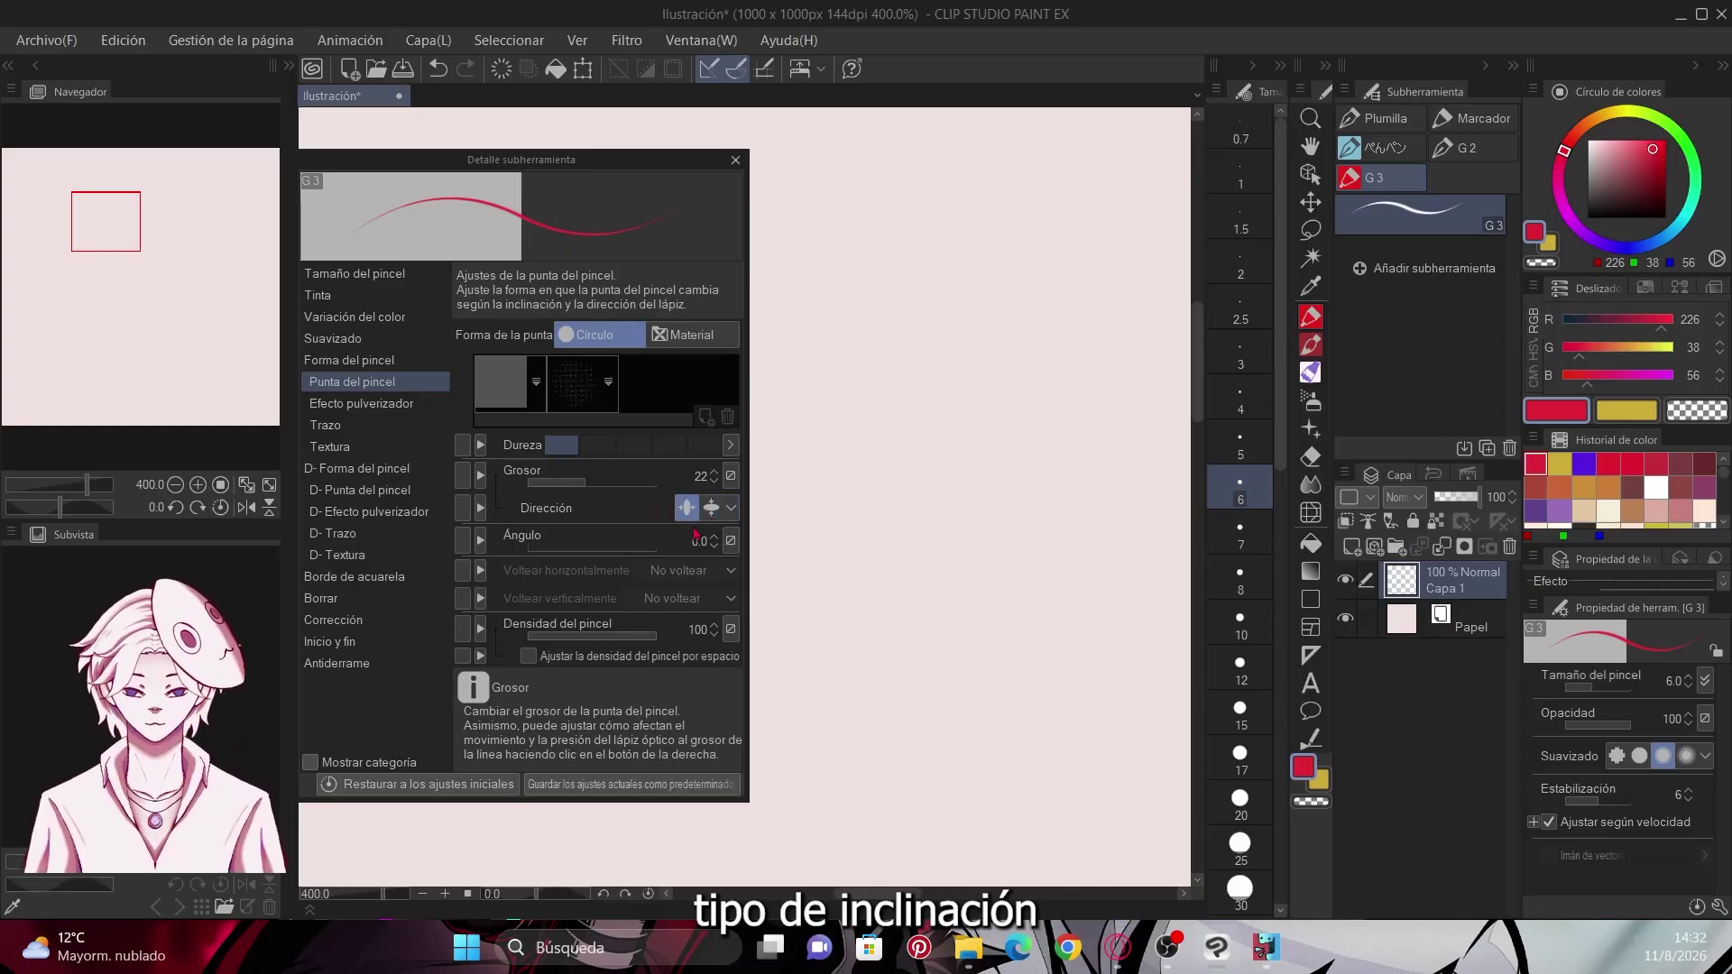
# Return the tip thickness to 100 and paint a test stroke
pyautogui.click(611, 478)
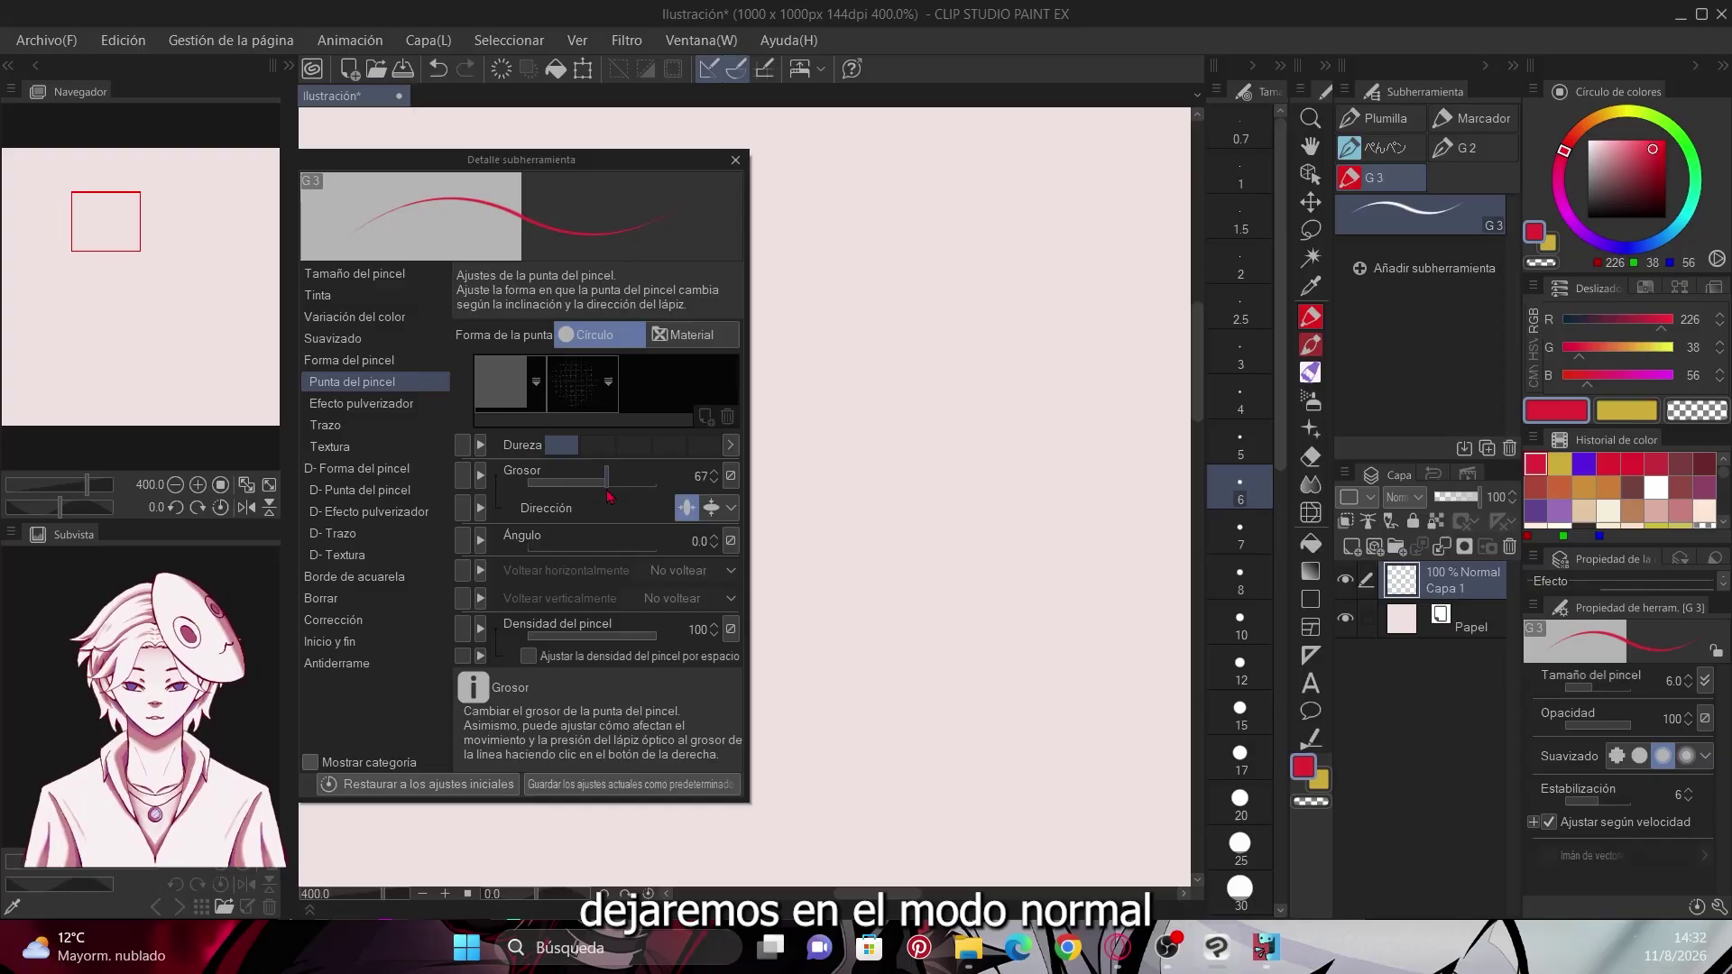
pyautogui.moveTo(613, 495); pyautogui.dragTo(617, 495)
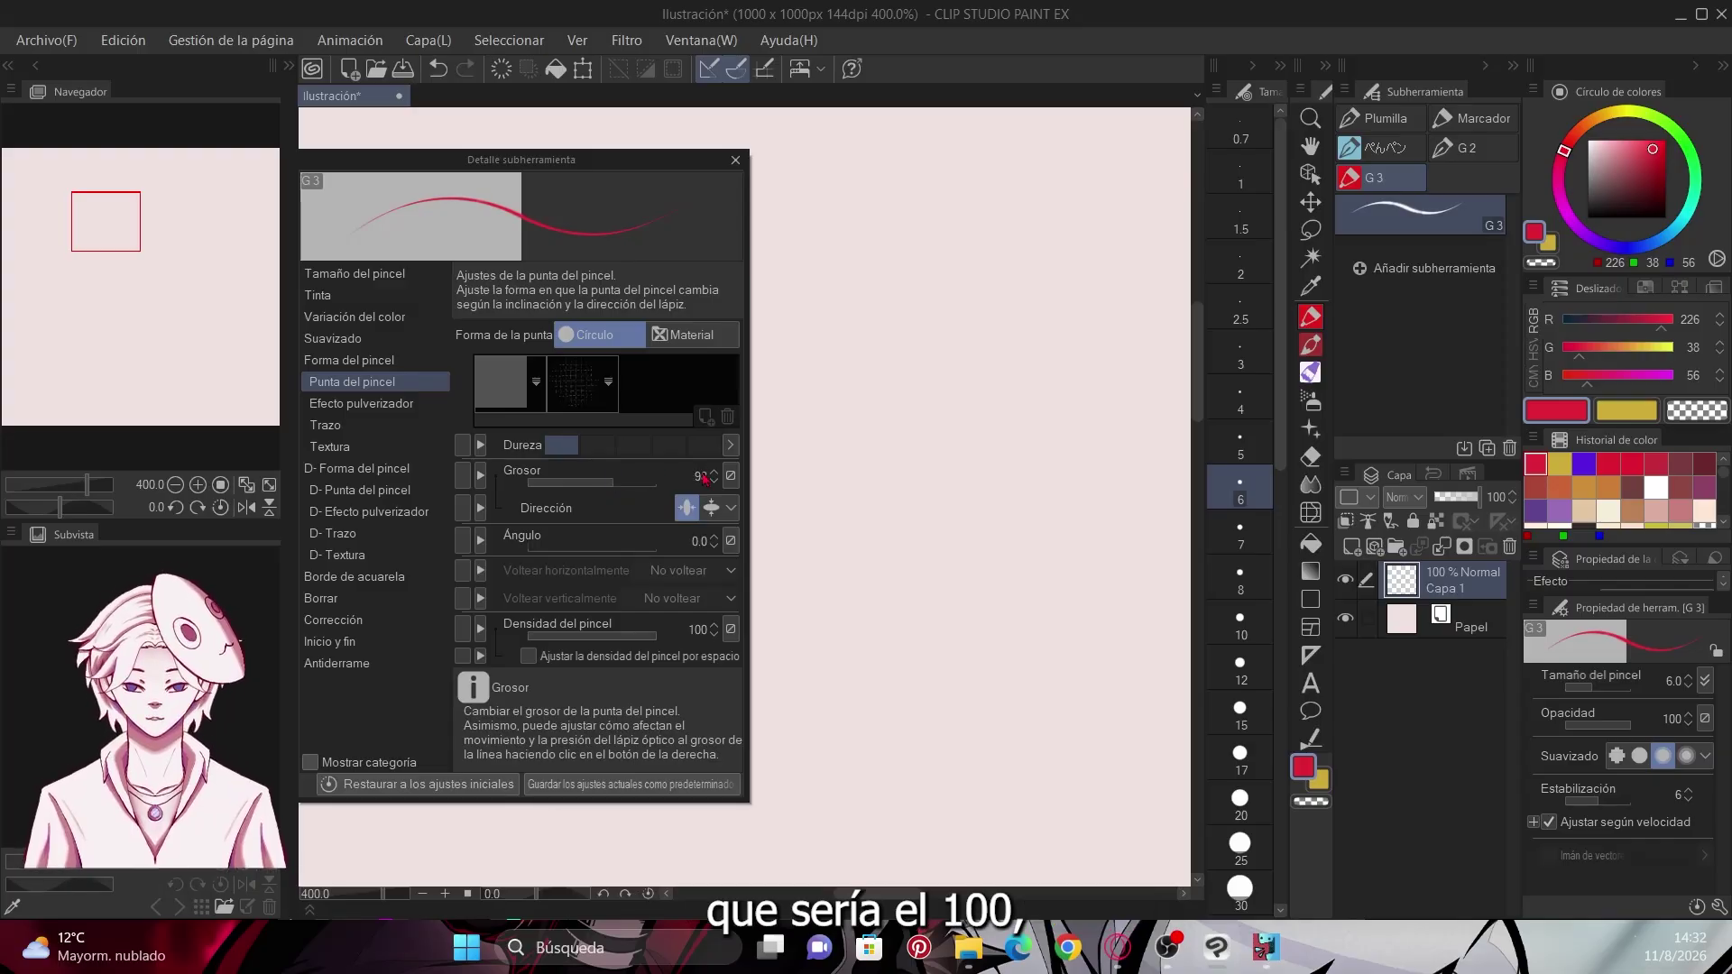
pyautogui.moveTo(823, 402)
pyautogui.mouseDown()
pyautogui.moveTo(912, 363)
pyautogui.moveTo(931, 552)
pyautogui.mouseUp()
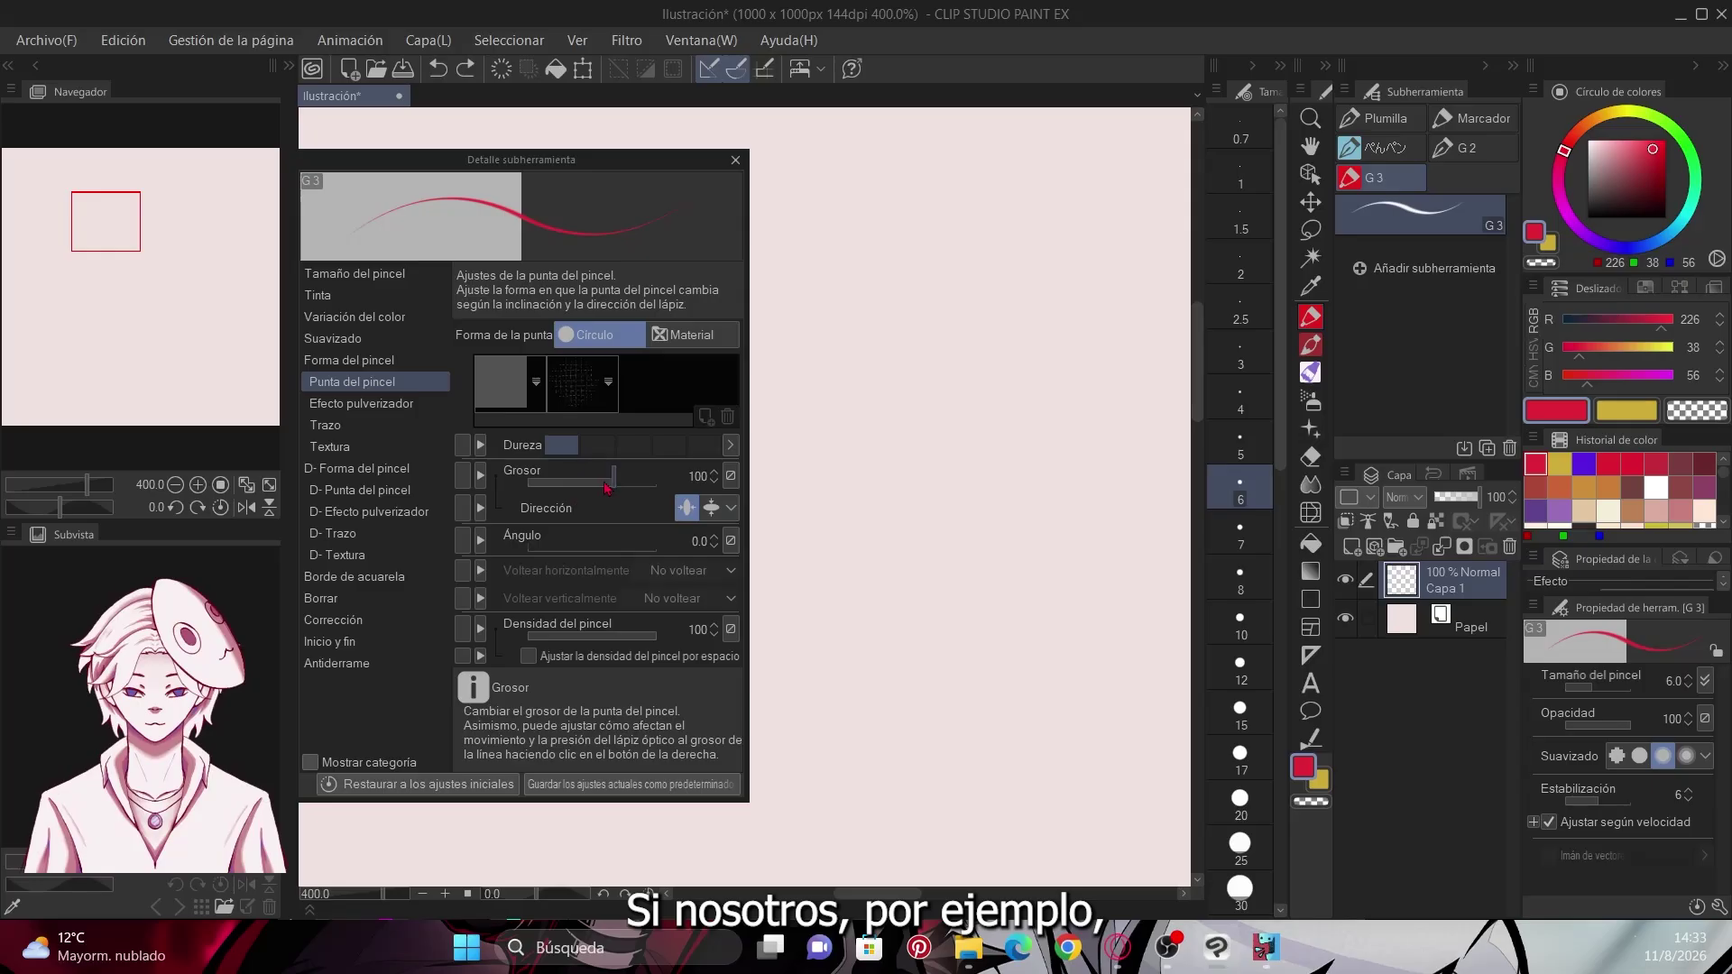
# Raise the tip thickness to 213 and set the tip angle to 42.8
pyautogui.moveTo(672, 601); pyautogui.dragTo(686, 610)
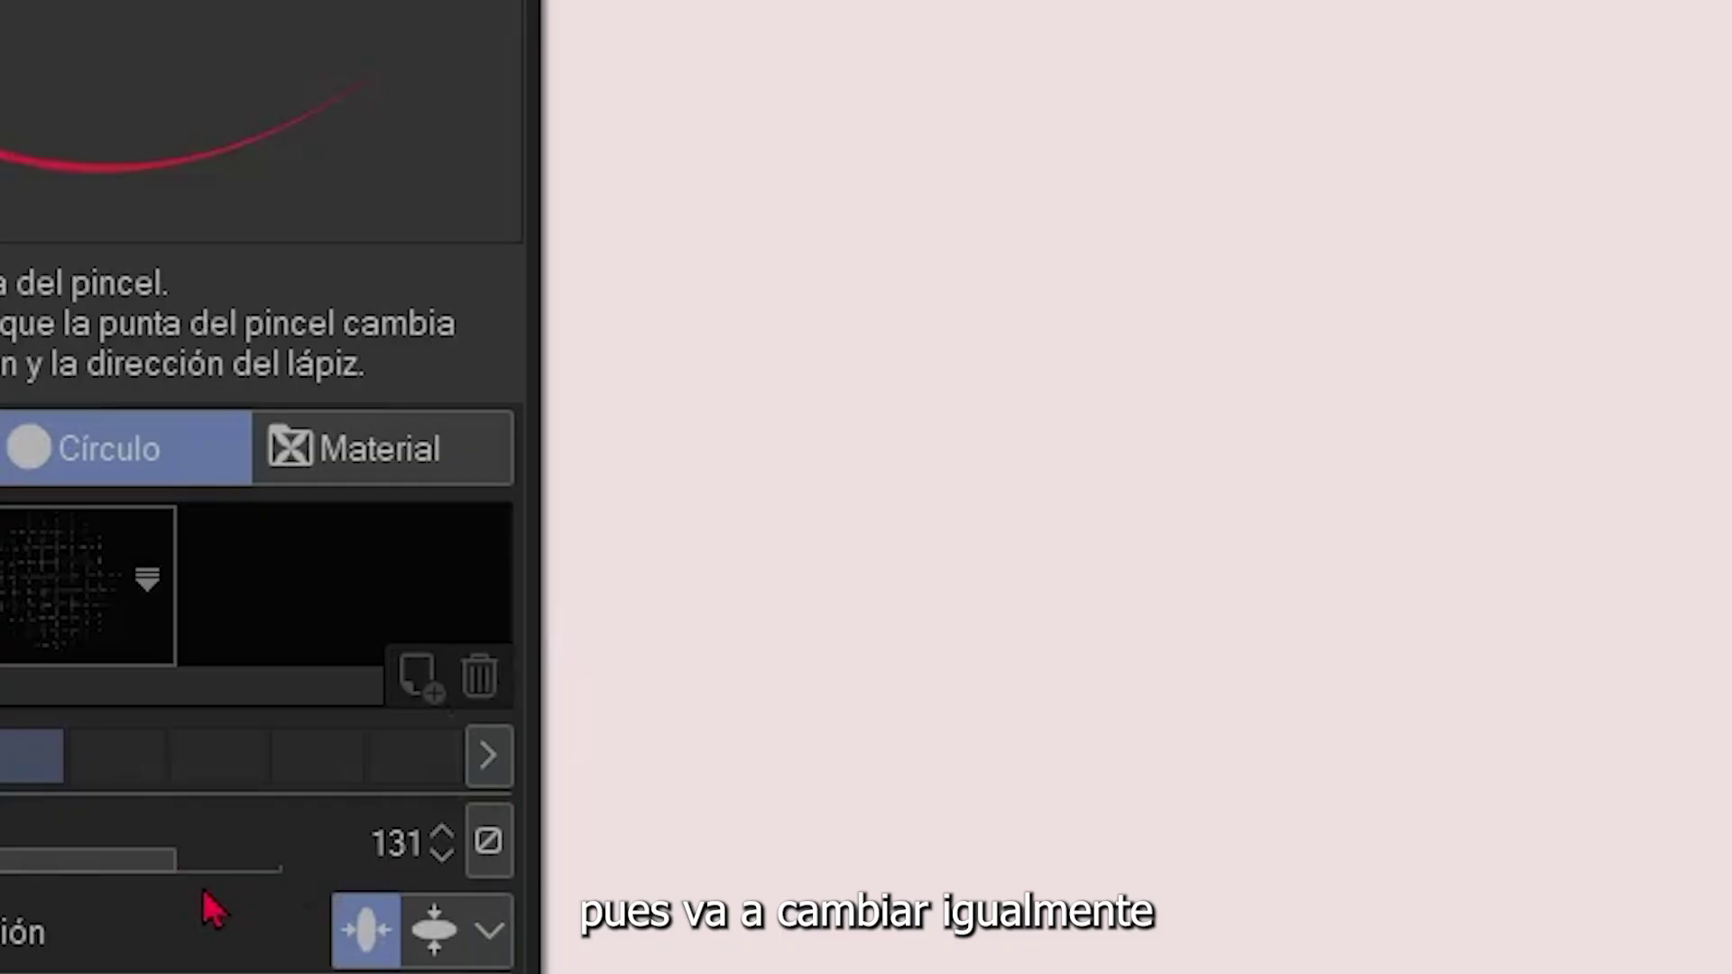
pyautogui.click(200, 864)
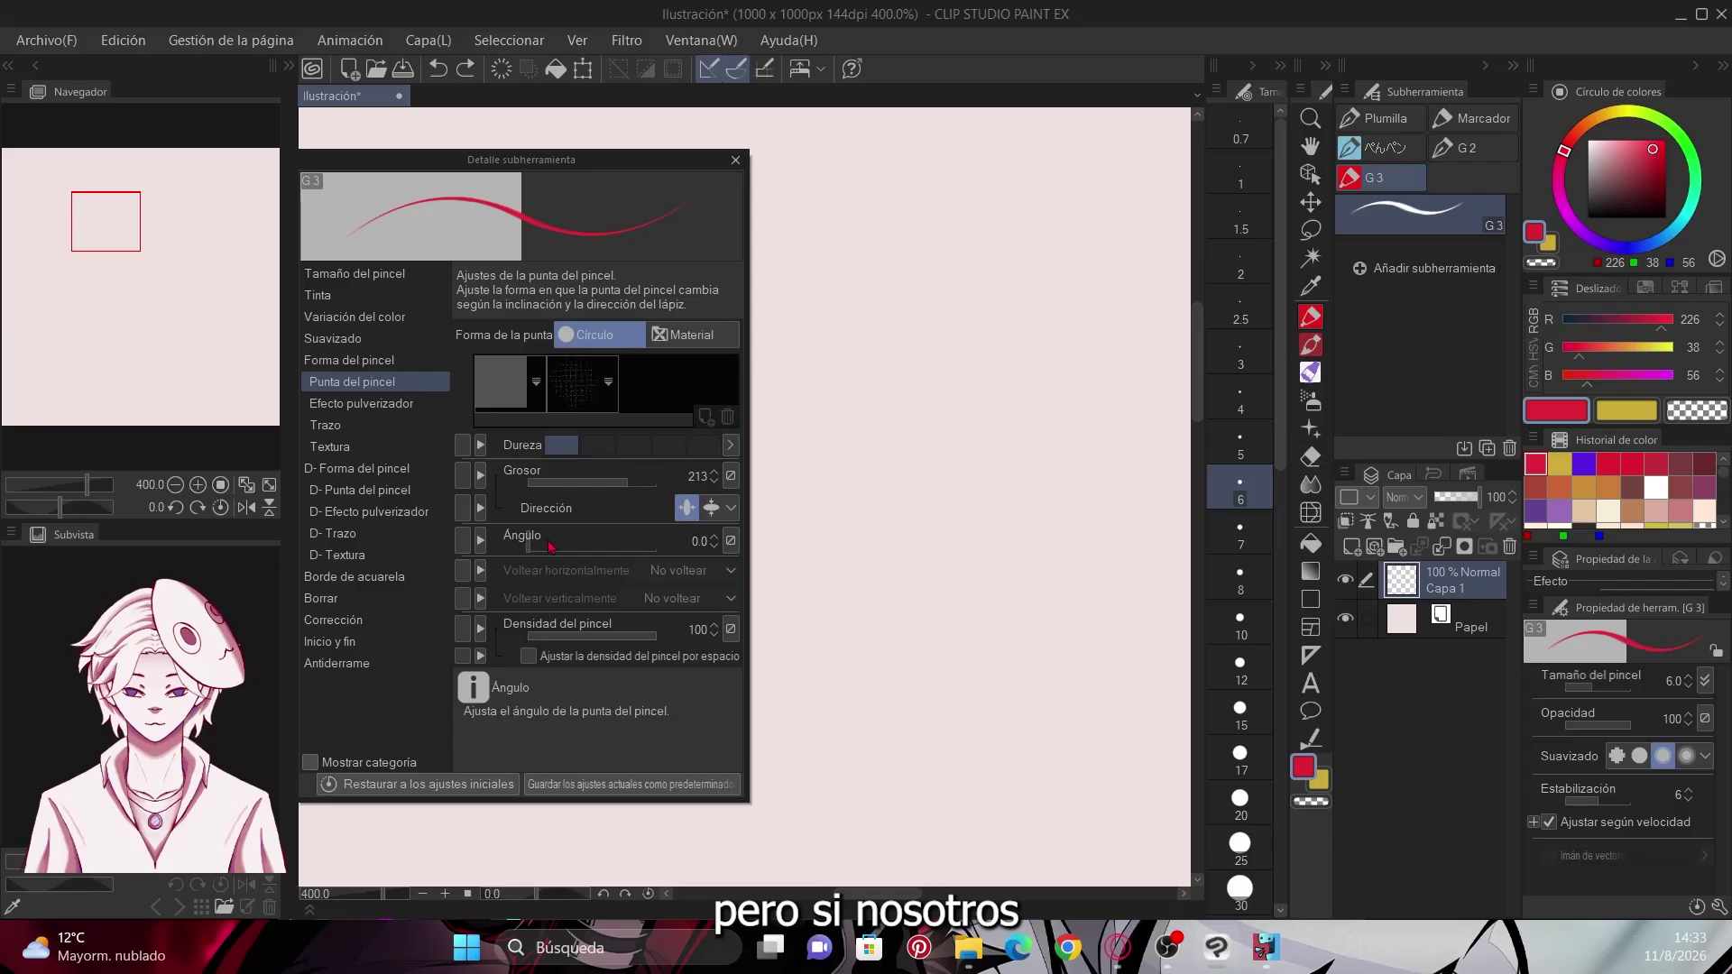
pyautogui.click(554, 548)
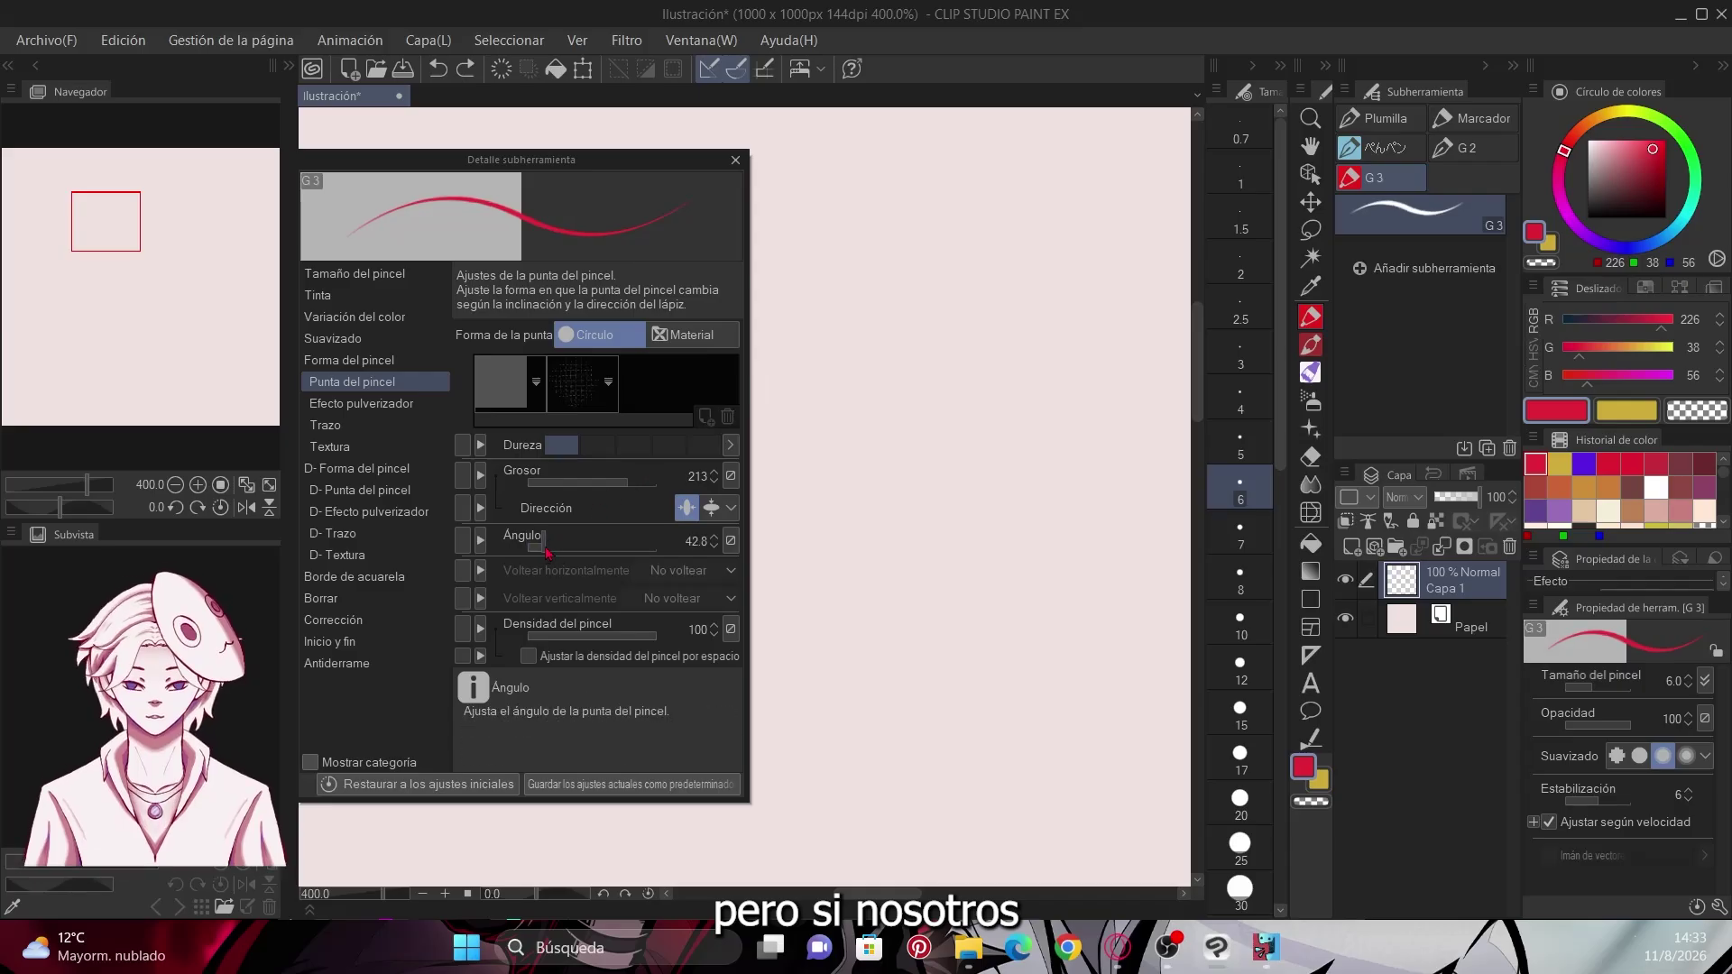
# Paint test strokes with the angled tip, set the angle to 78.0 and restore the thickness to 100
pyautogui.moveTo(834, 316)
pyautogui.mouseDown()
pyautogui.moveTo(889, 260)
pyautogui.moveTo(839, 383)
pyautogui.moveTo(864, 464)
pyautogui.moveTo(967, 399)
pyautogui.mouseUp()
pyautogui.moveTo(988, 483)
pyautogui.mouseDown()
pyautogui.moveTo(945, 624)
pyautogui.moveTo(1055, 744)
pyautogui.moveTo(1109, 699)
pyautogui.mouseUp()
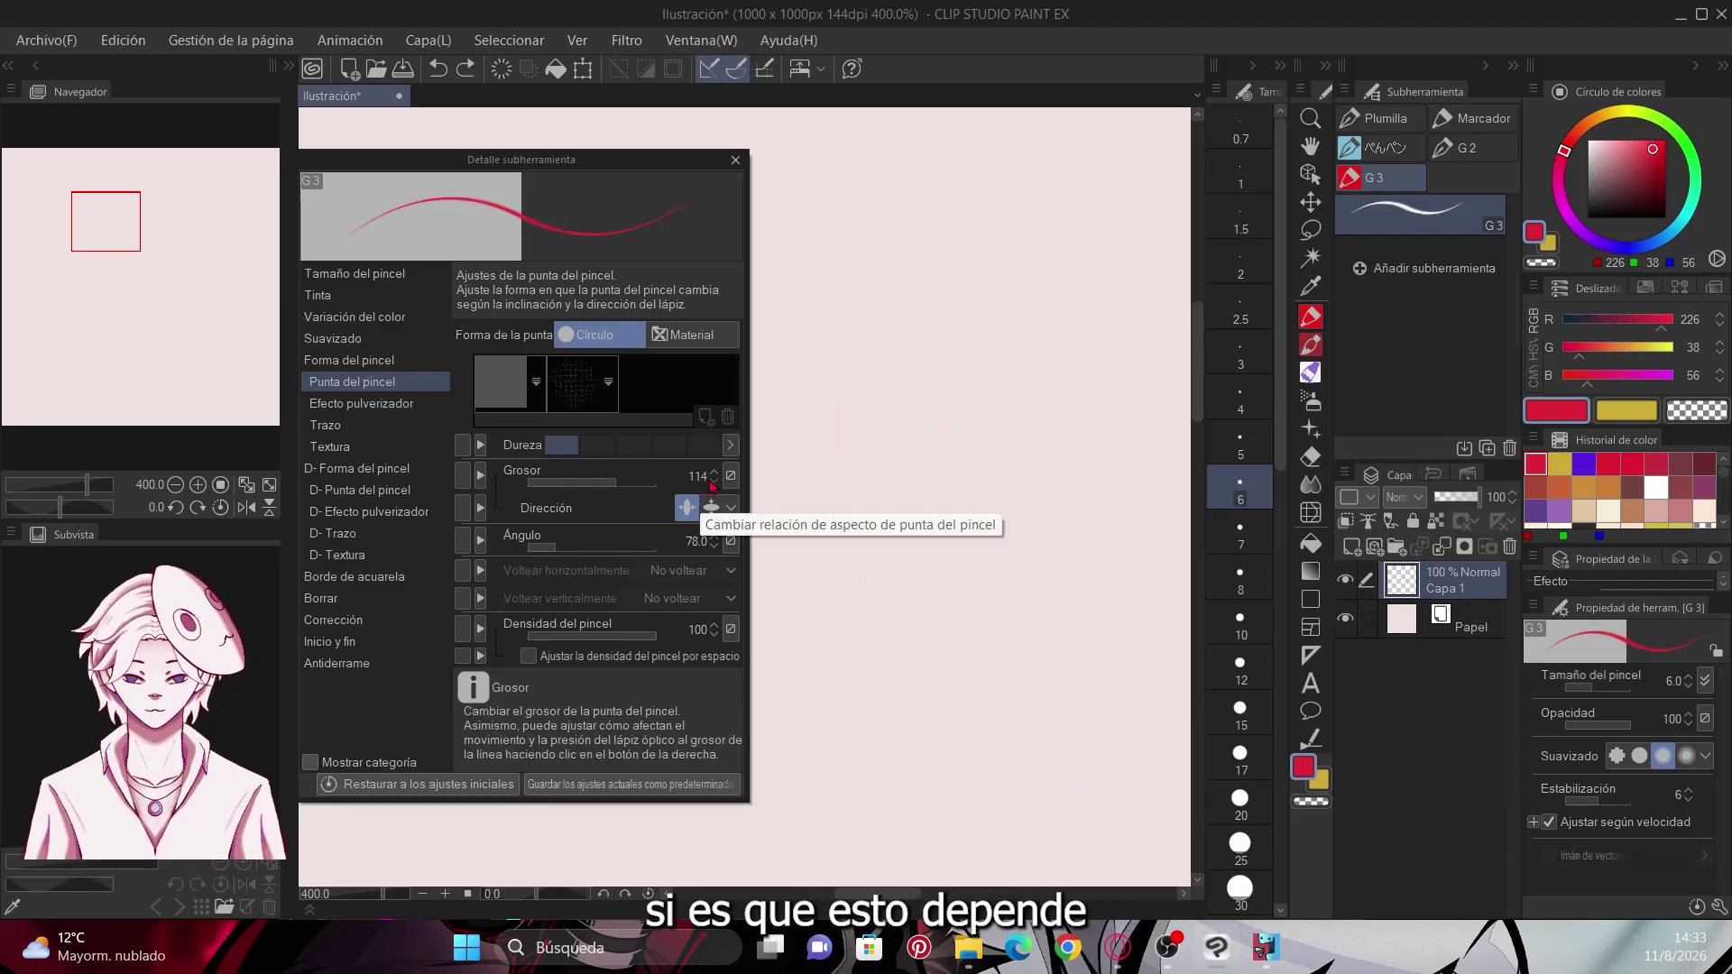
pyautogui.click(713, 481)
pyautogui.click(714, 480)
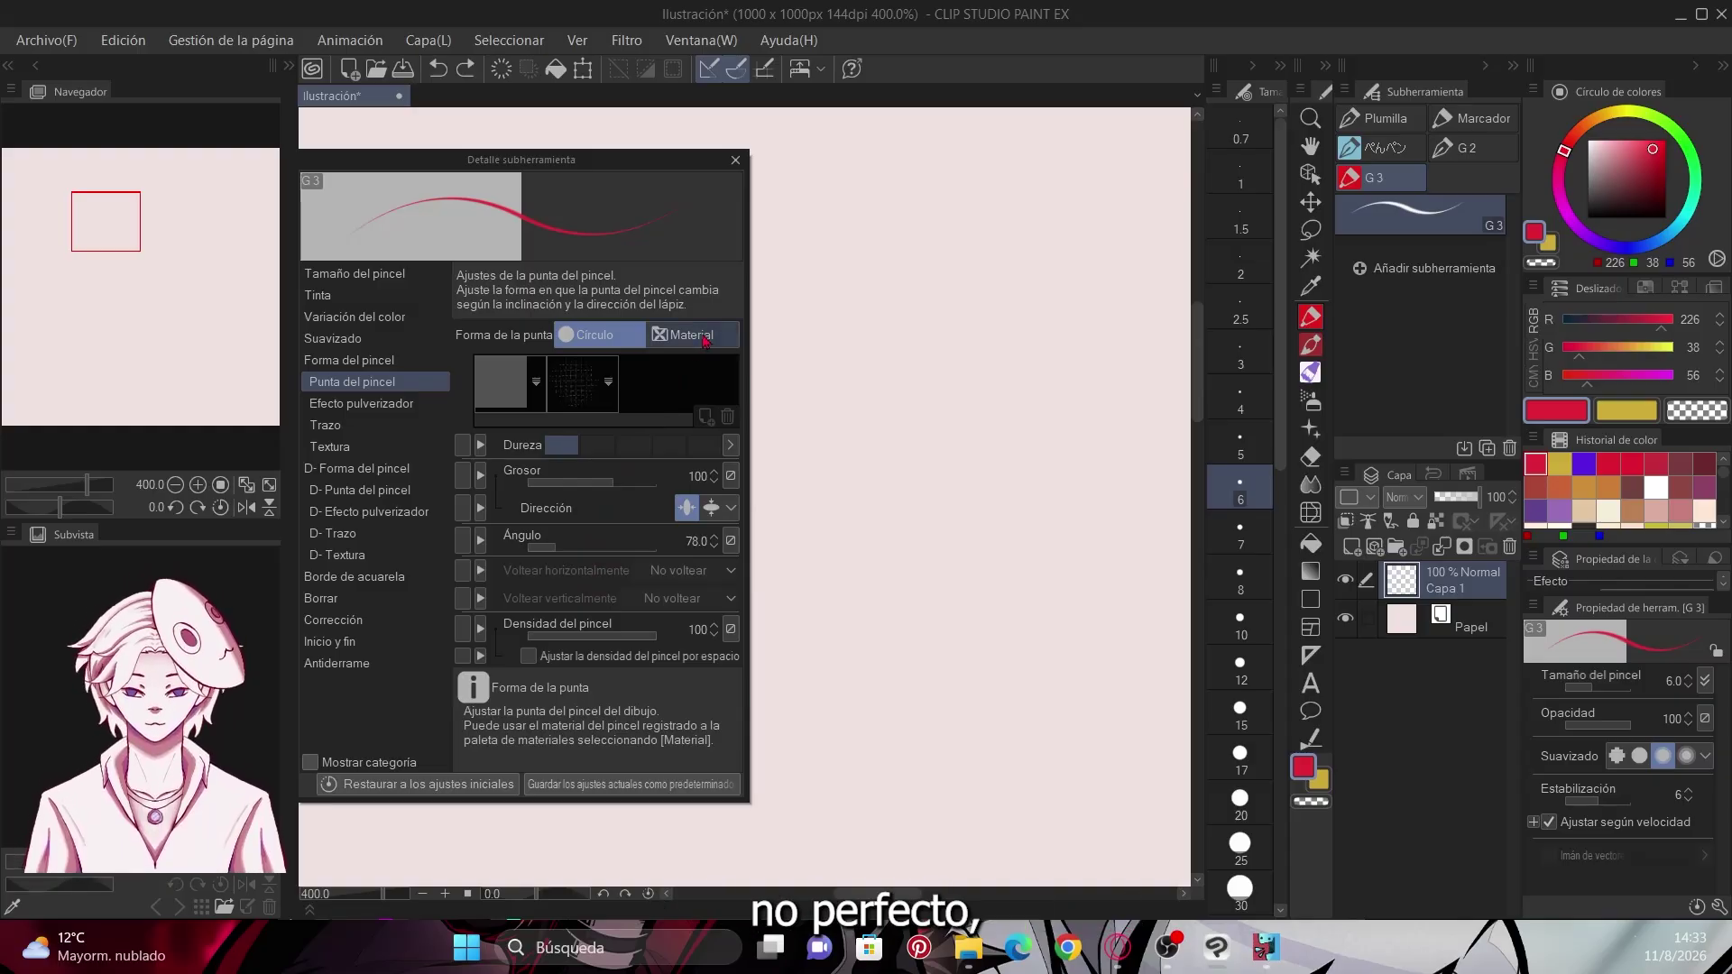
# Switch the brush tip shape to material, use only the plain square tip, and set its angle to 0.0
pyautogui.click(704, 336)
pyautogui.click(609, 382)
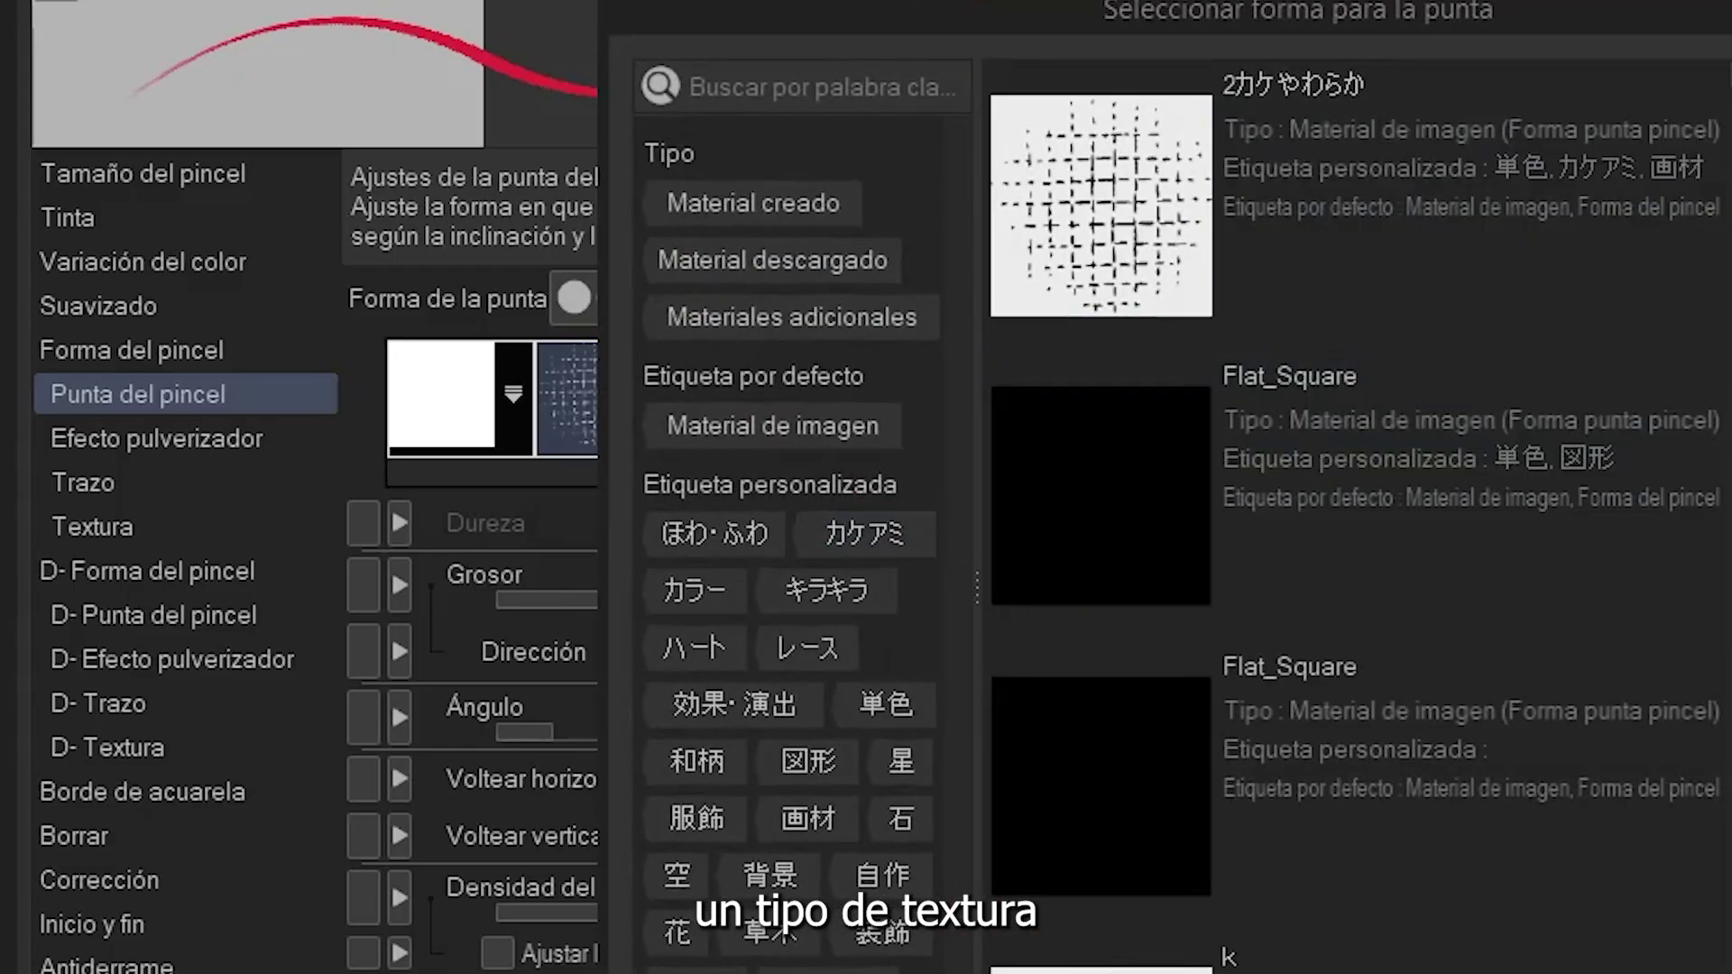
pyautogui.doubleClick(1480, 361)
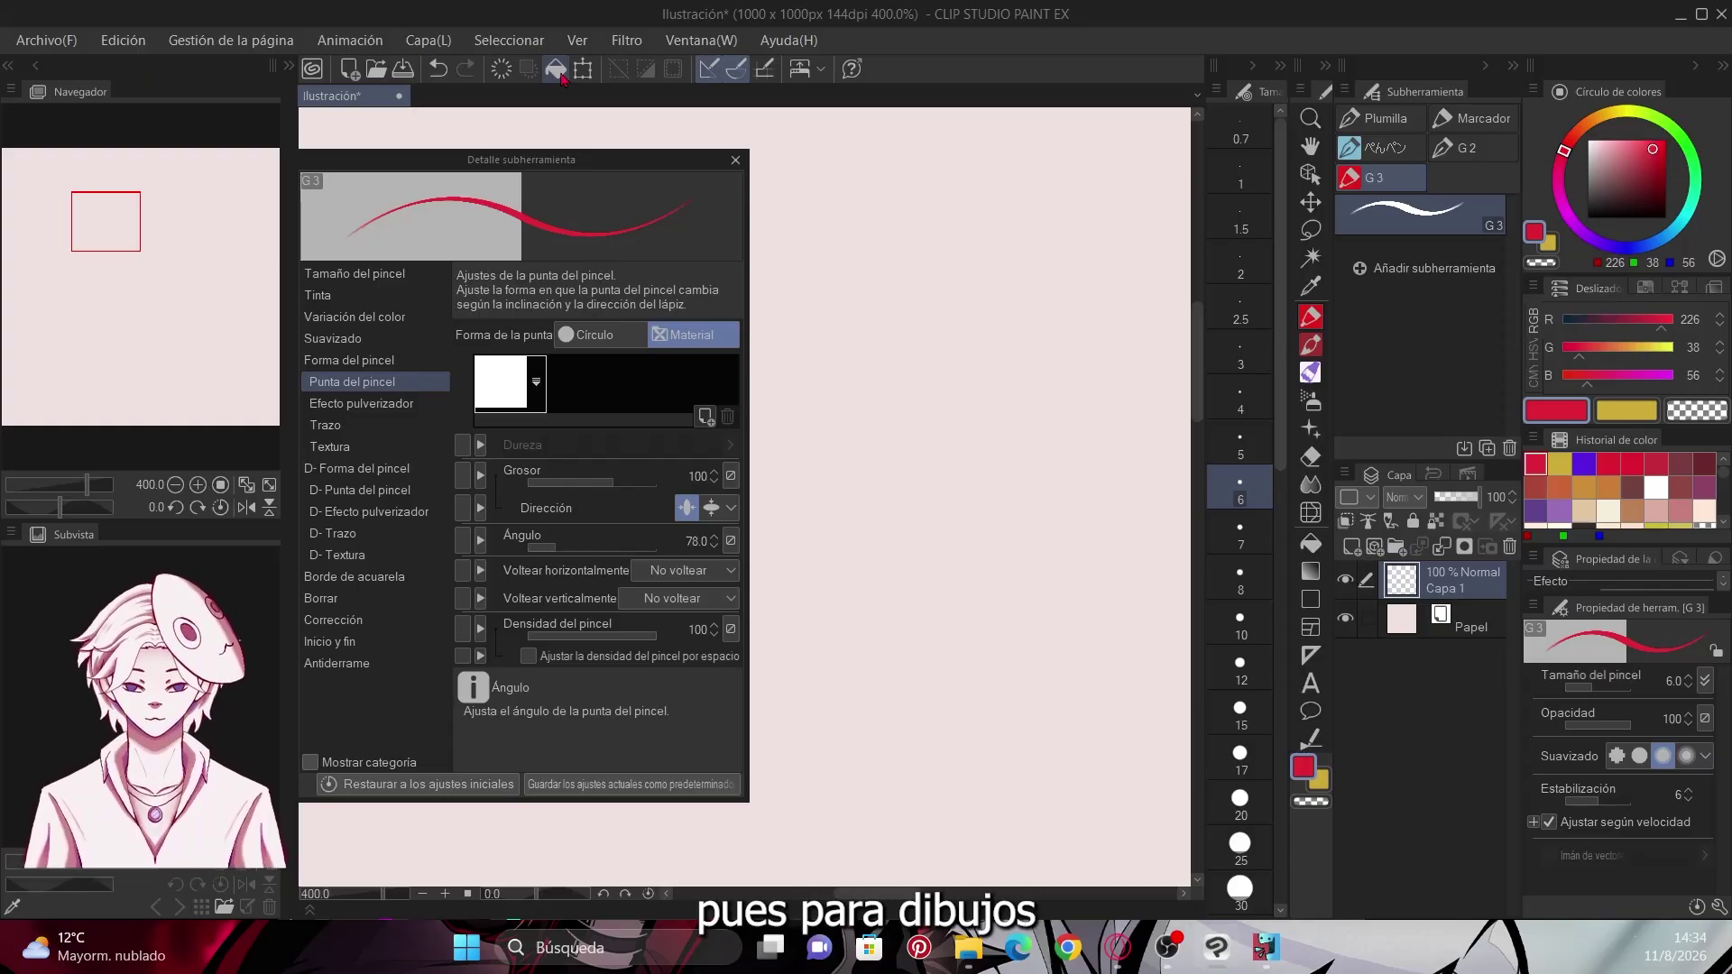
pyautogui.click(531, 547)
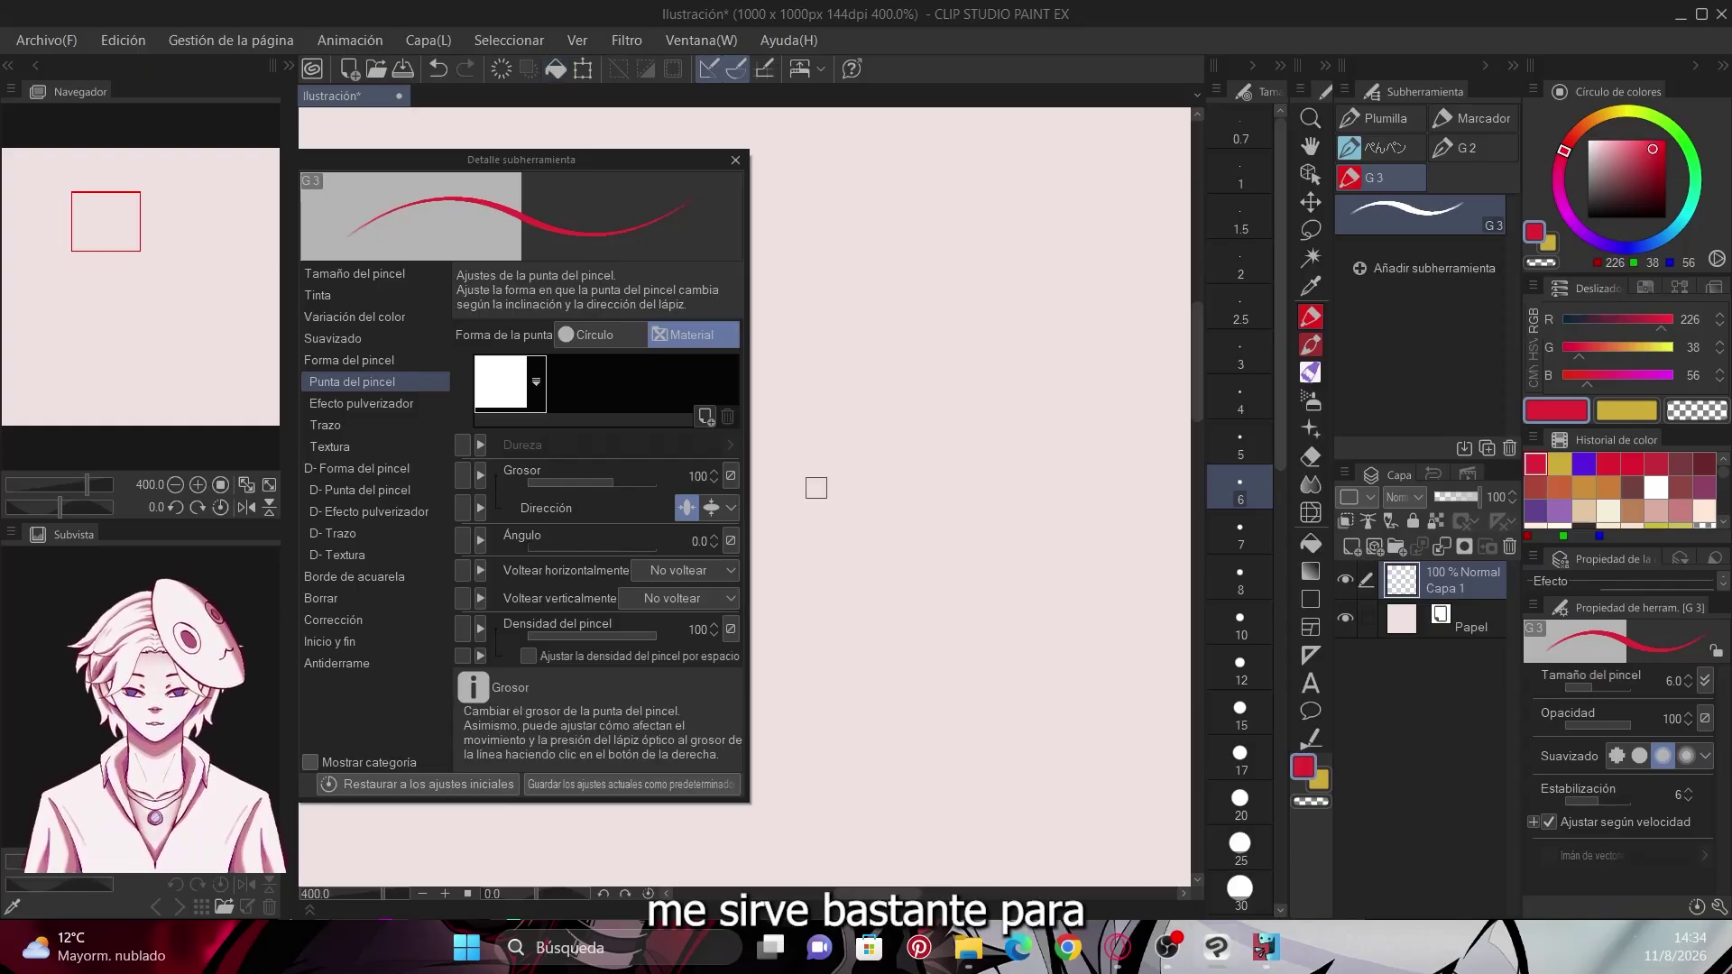
# Enable the spraying effect, link the particle size to the brush size, and set the particle size to 0.3
pyautogui.click(361, 403)
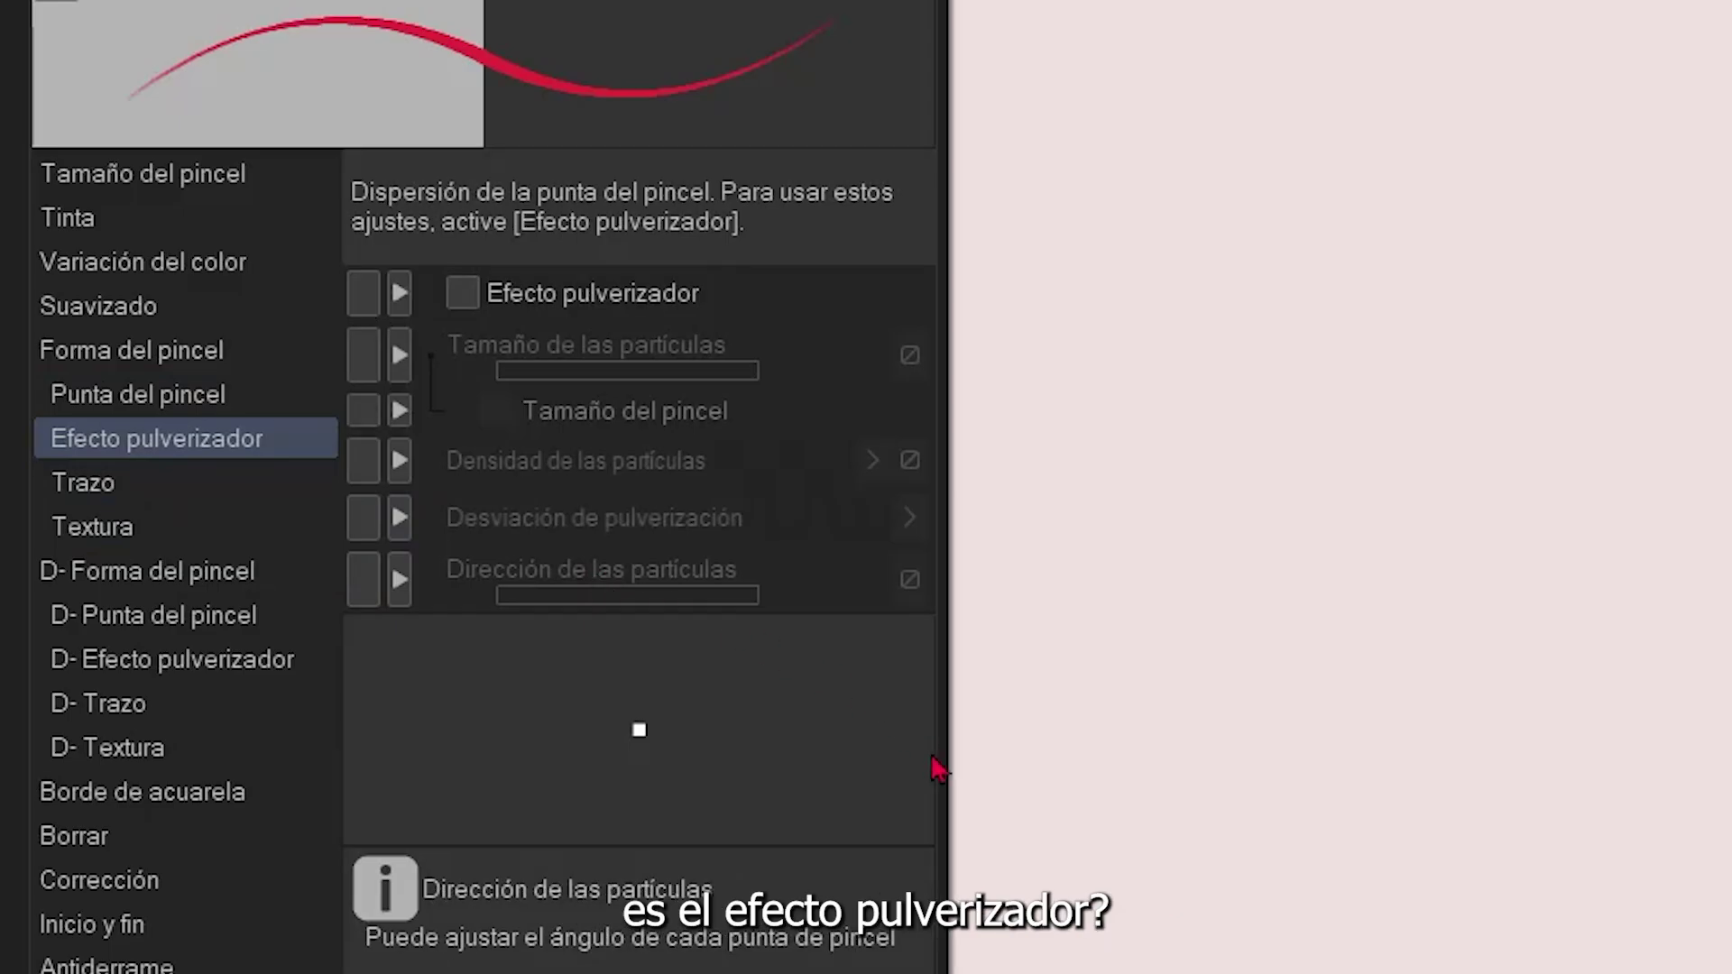
pyautogui.click(462, 292)
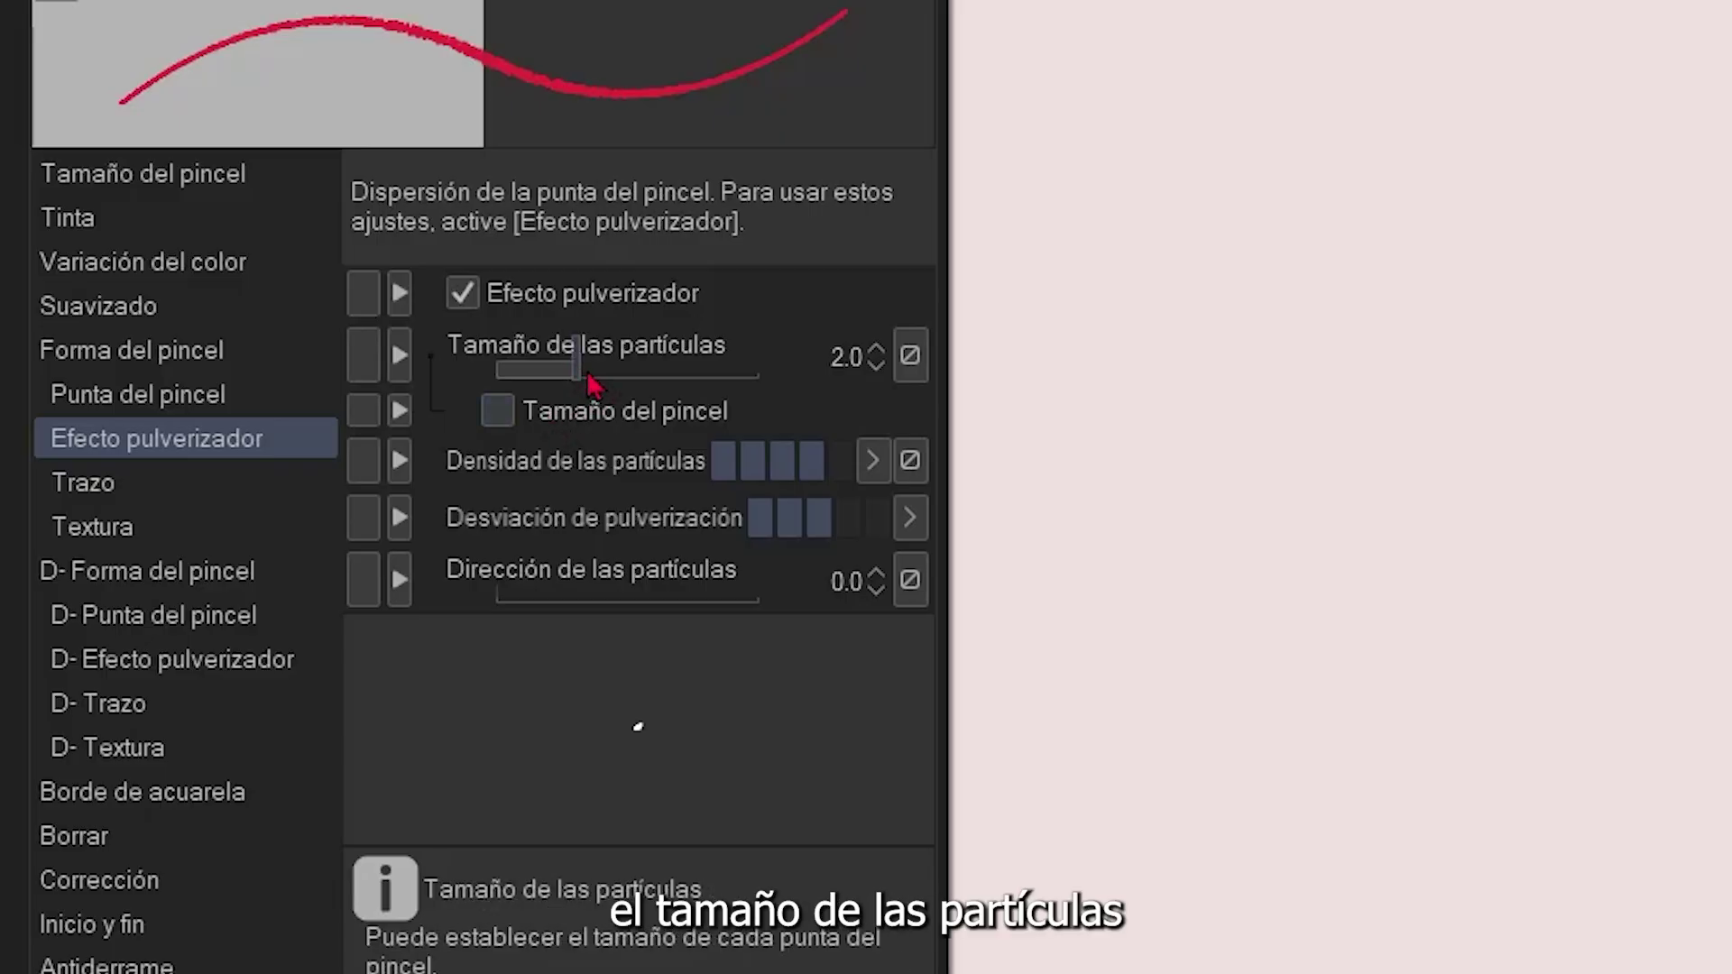
pyautogui.moveTo(591, 384)
pyautogui.mouseDown()
pyautogui.moveTo(639, 384)
pyautogui.moveTo(568, 373)
pyautogui.mouseUp()
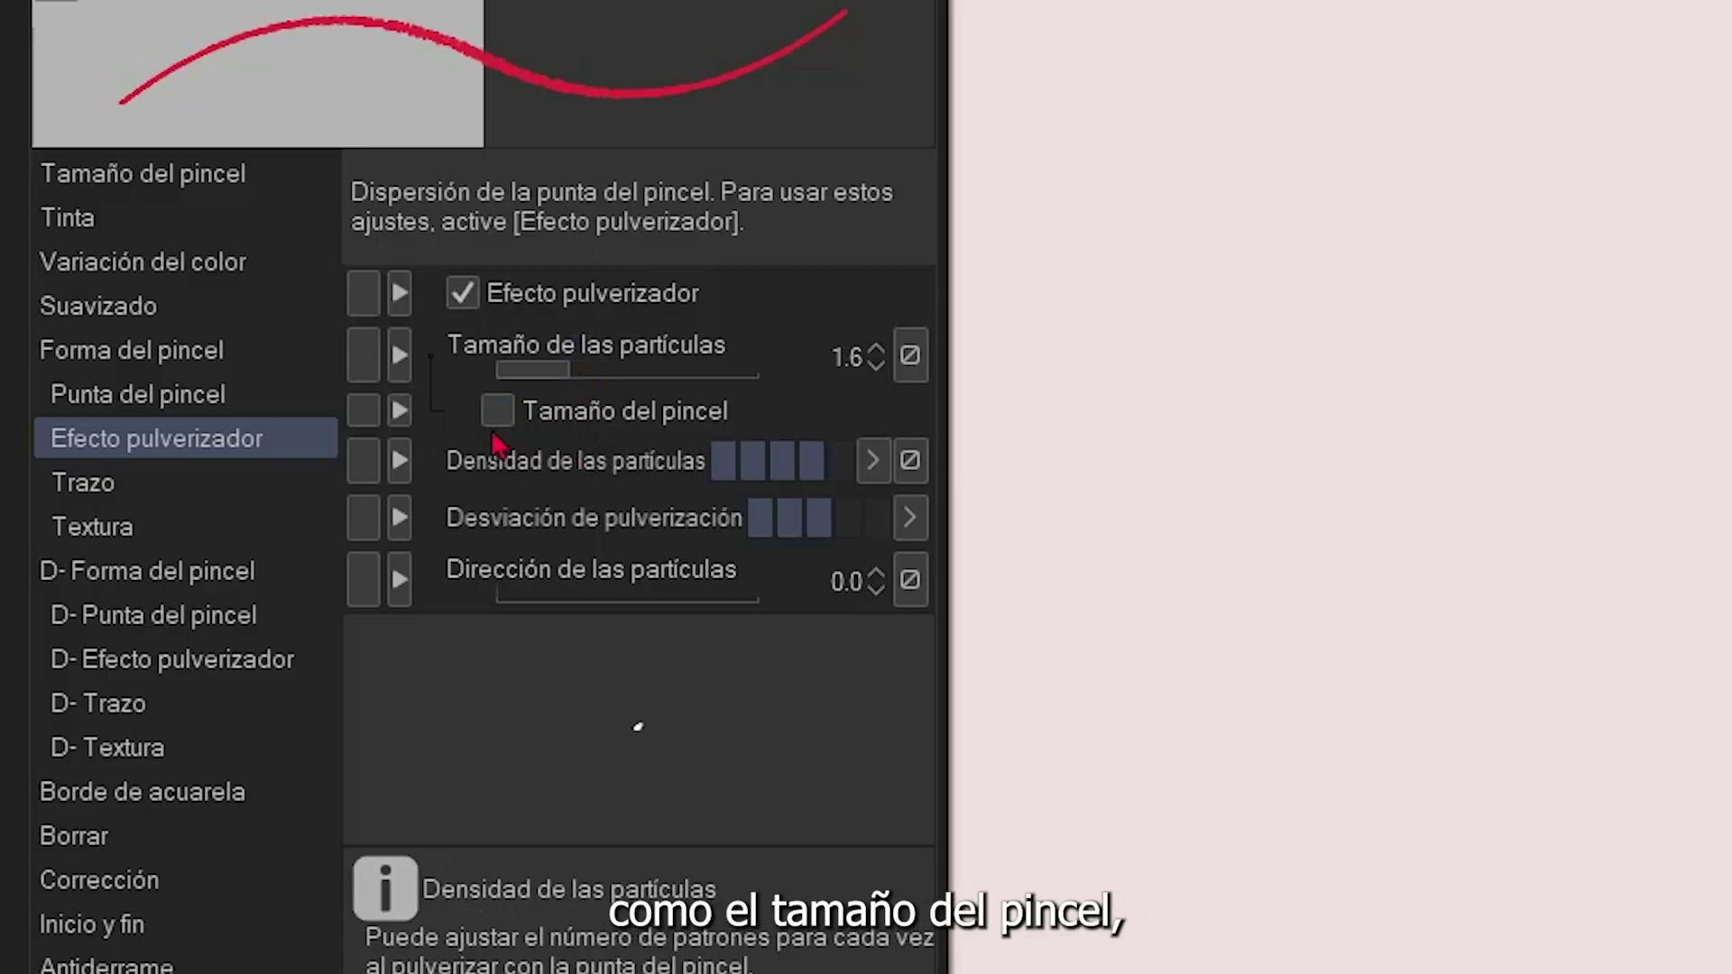
pyautogui.click(497, 411)
pyautogui.click(550, 372)
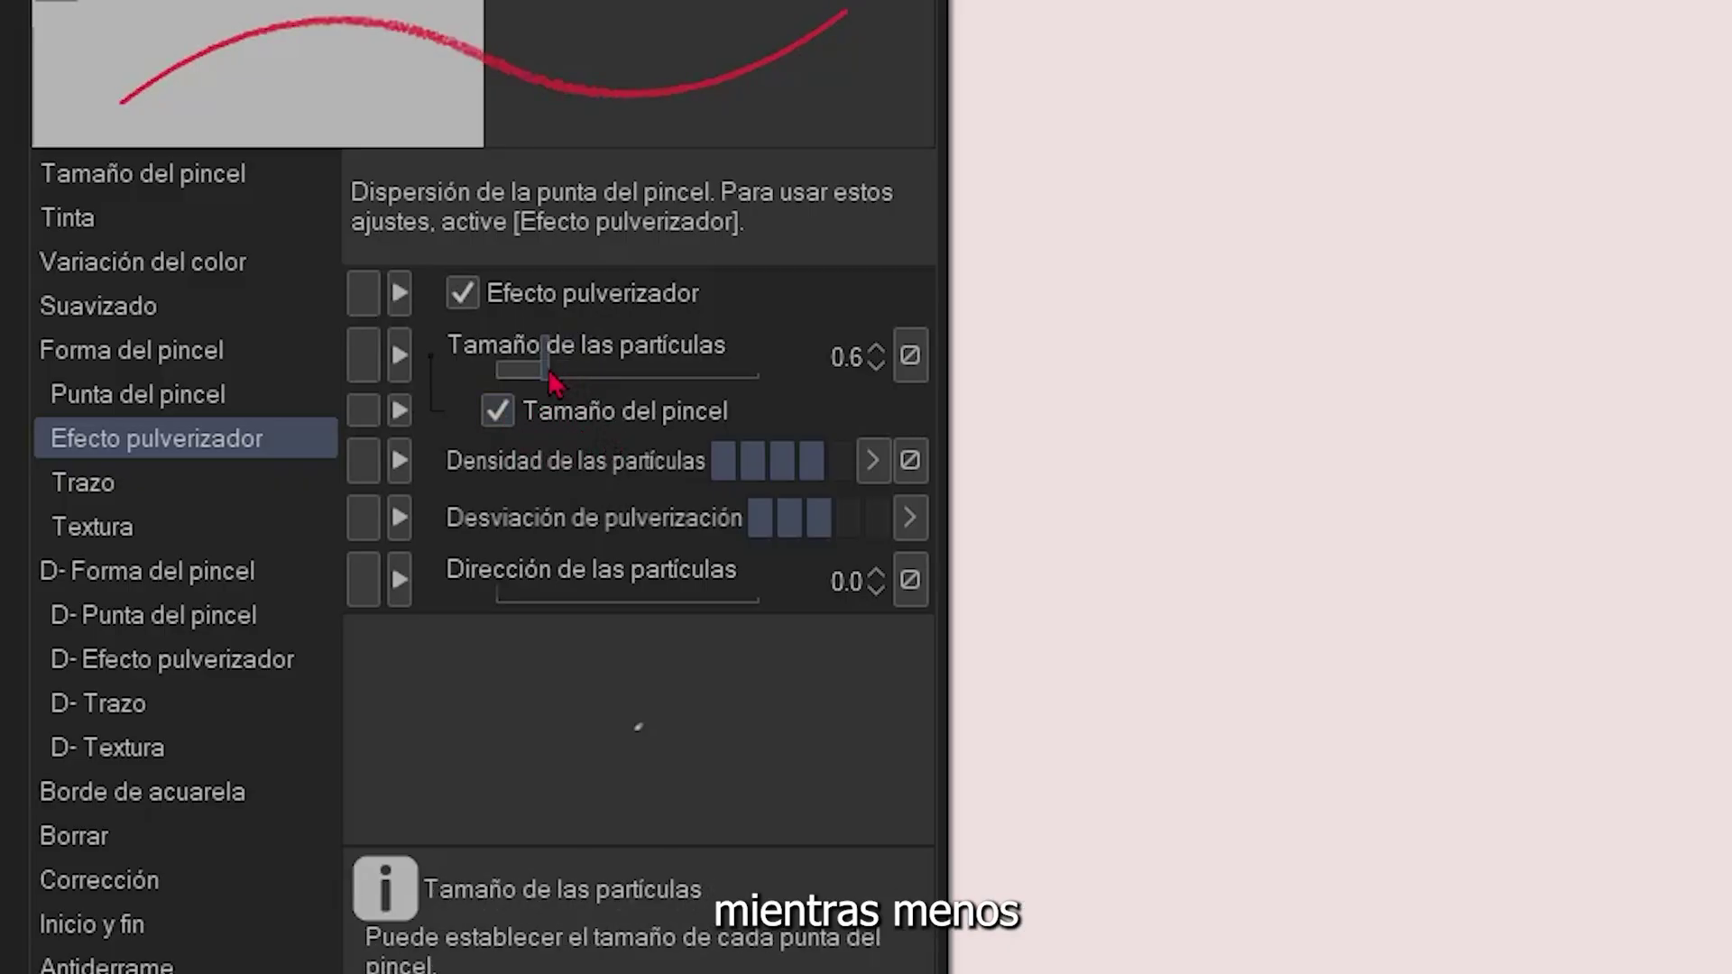
pyautogui.moveTo(546, 377); pyautogui.dragTo(524, 382)
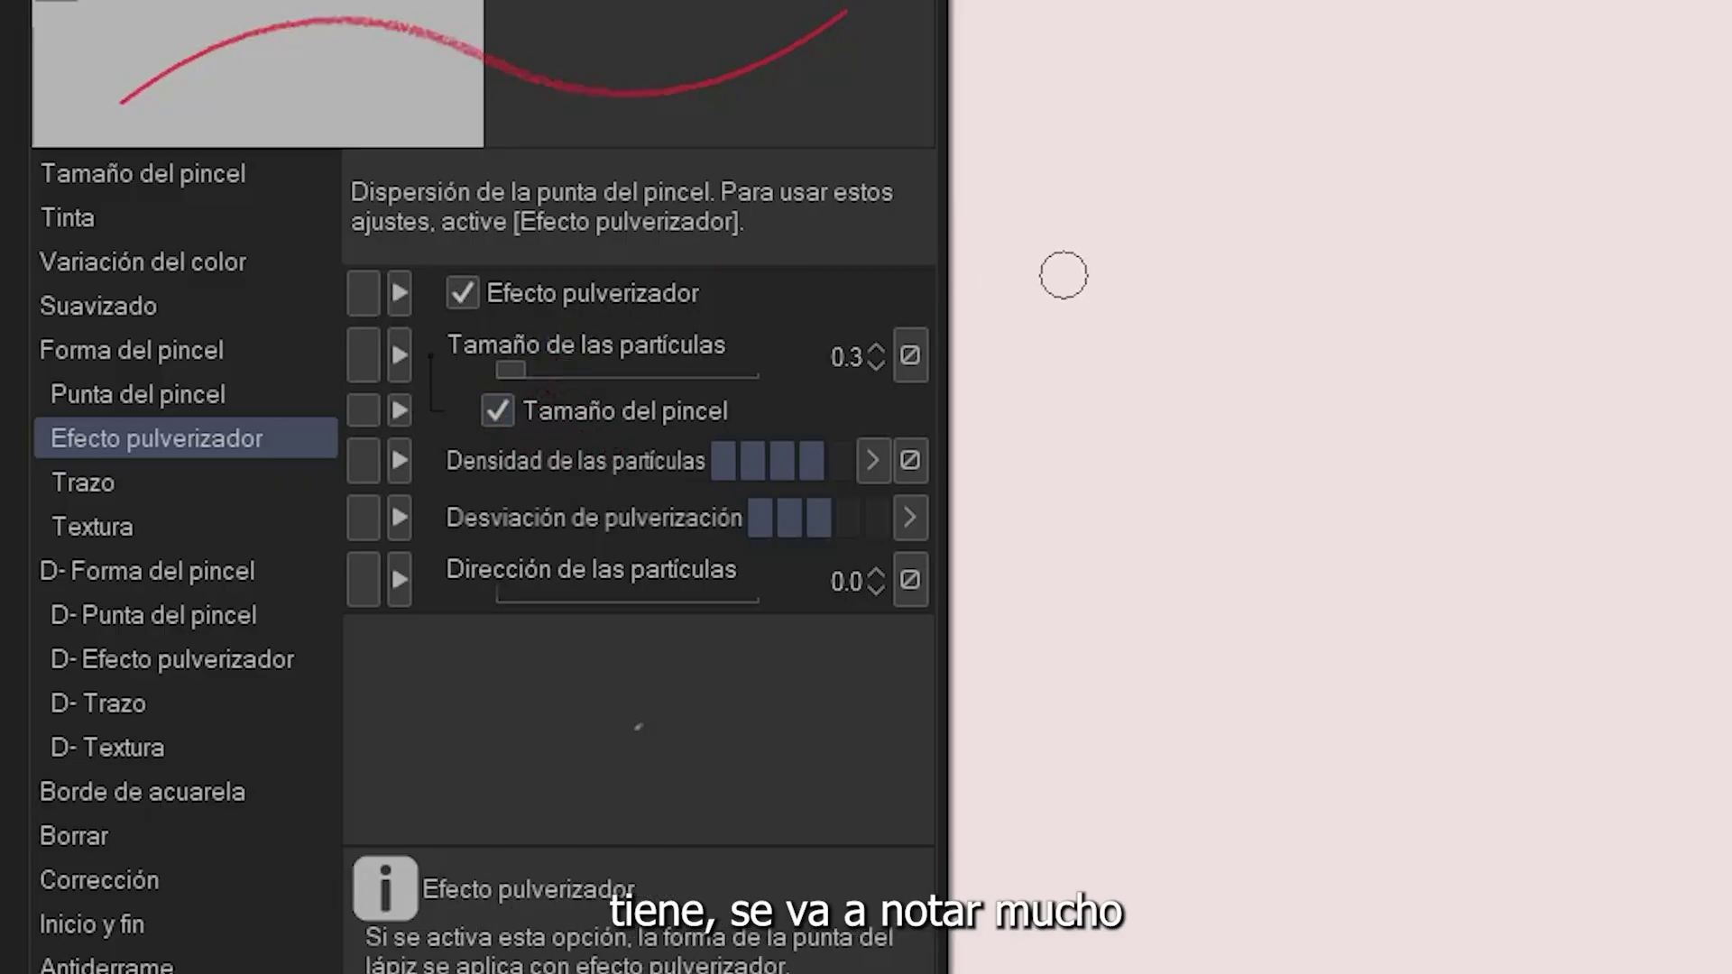
# Paint test squiggles and overlapping curved strokes on the canvas with the spraying effect active
pyautogui.moveTo(1063, 275)
pyautogui.mouseDown()
pyautogui.moveTo(1050, 496)
pyautogui.moveTo(1326, 532)
pyautogui.moveTo(1373, 969)
pyautogui.mouseUp()
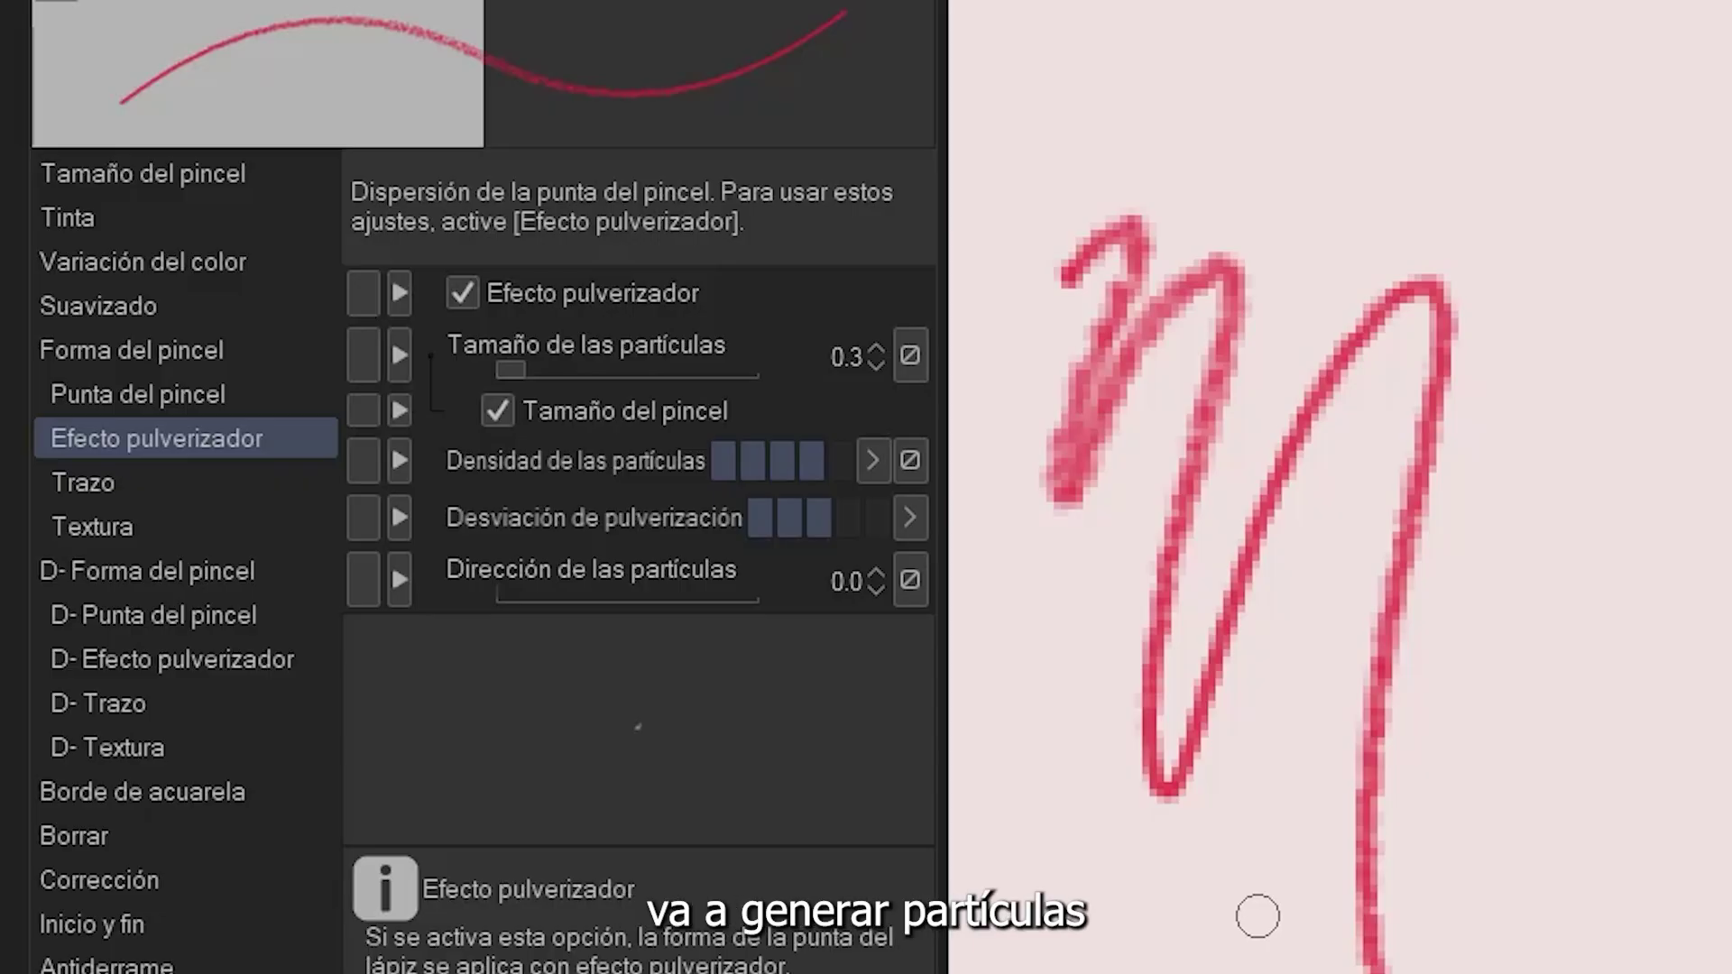
pyautogui.moveTo(1344, 249)
pyautogui.mouseDown()
pyautogui.moveTo(1399, 171)
pyautogui.moveTo(1578, 136)
pyautogui.moveTo(1678, 378)
pyautogui.moveTo(1642, 793)
pyautogui.mouseUp()
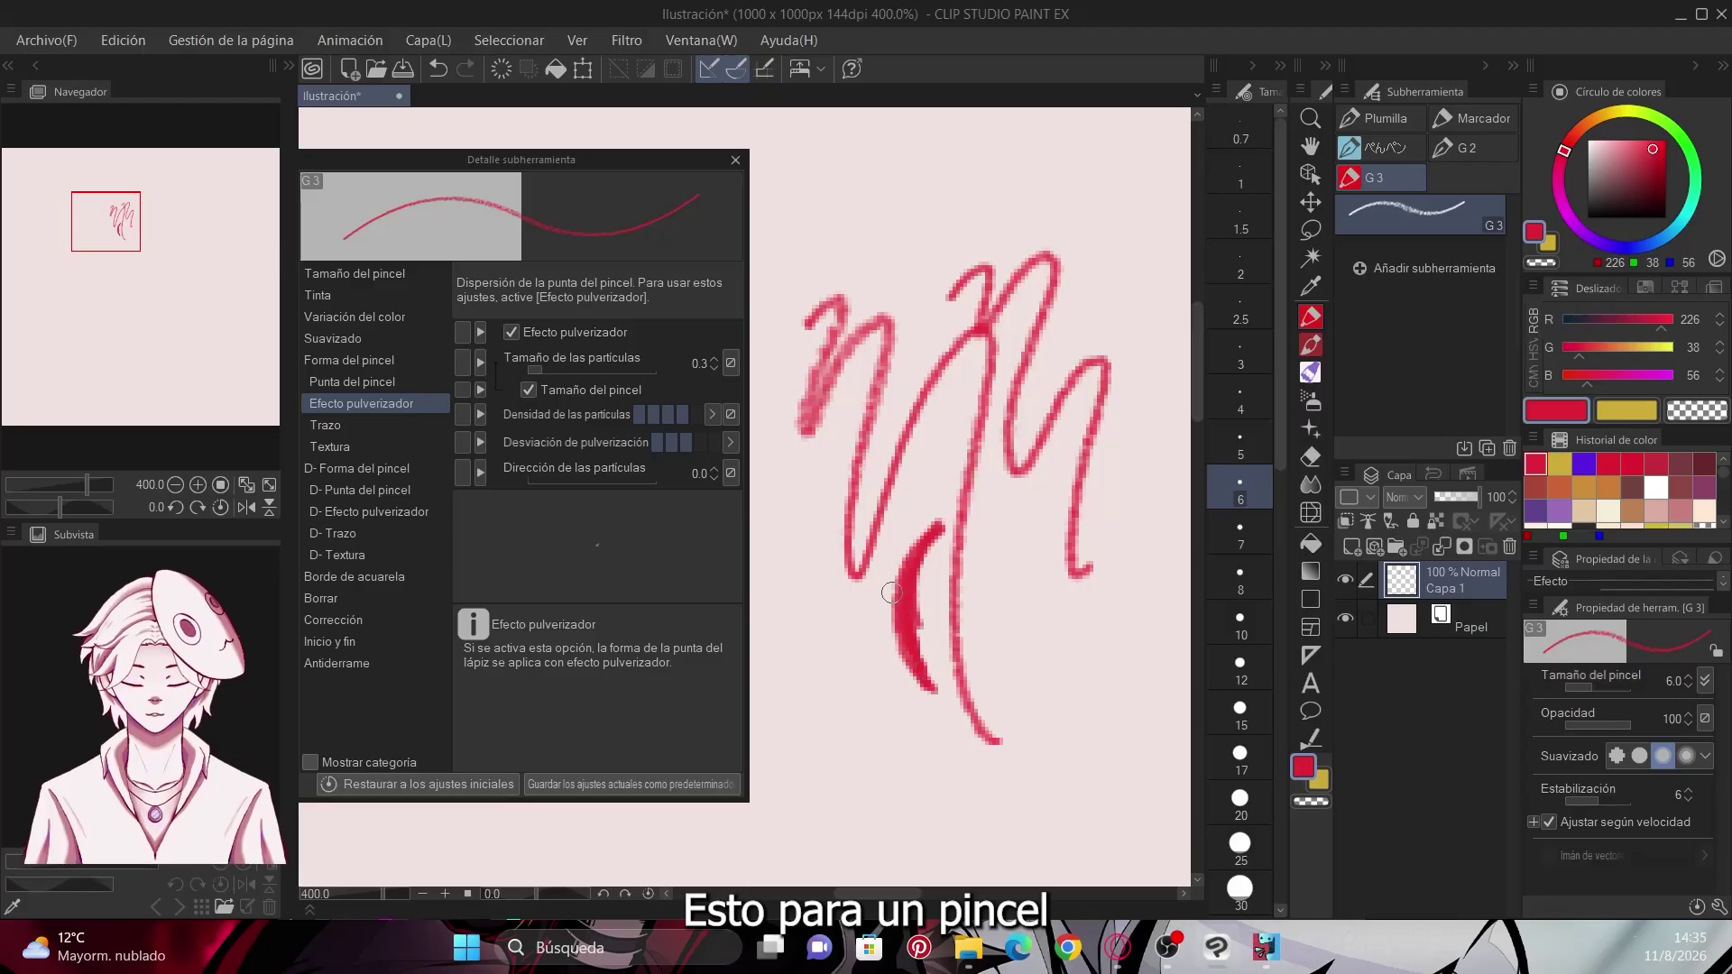
pyautogui.moveTo(807, 435); pyautogui.dragTo(902, 563)
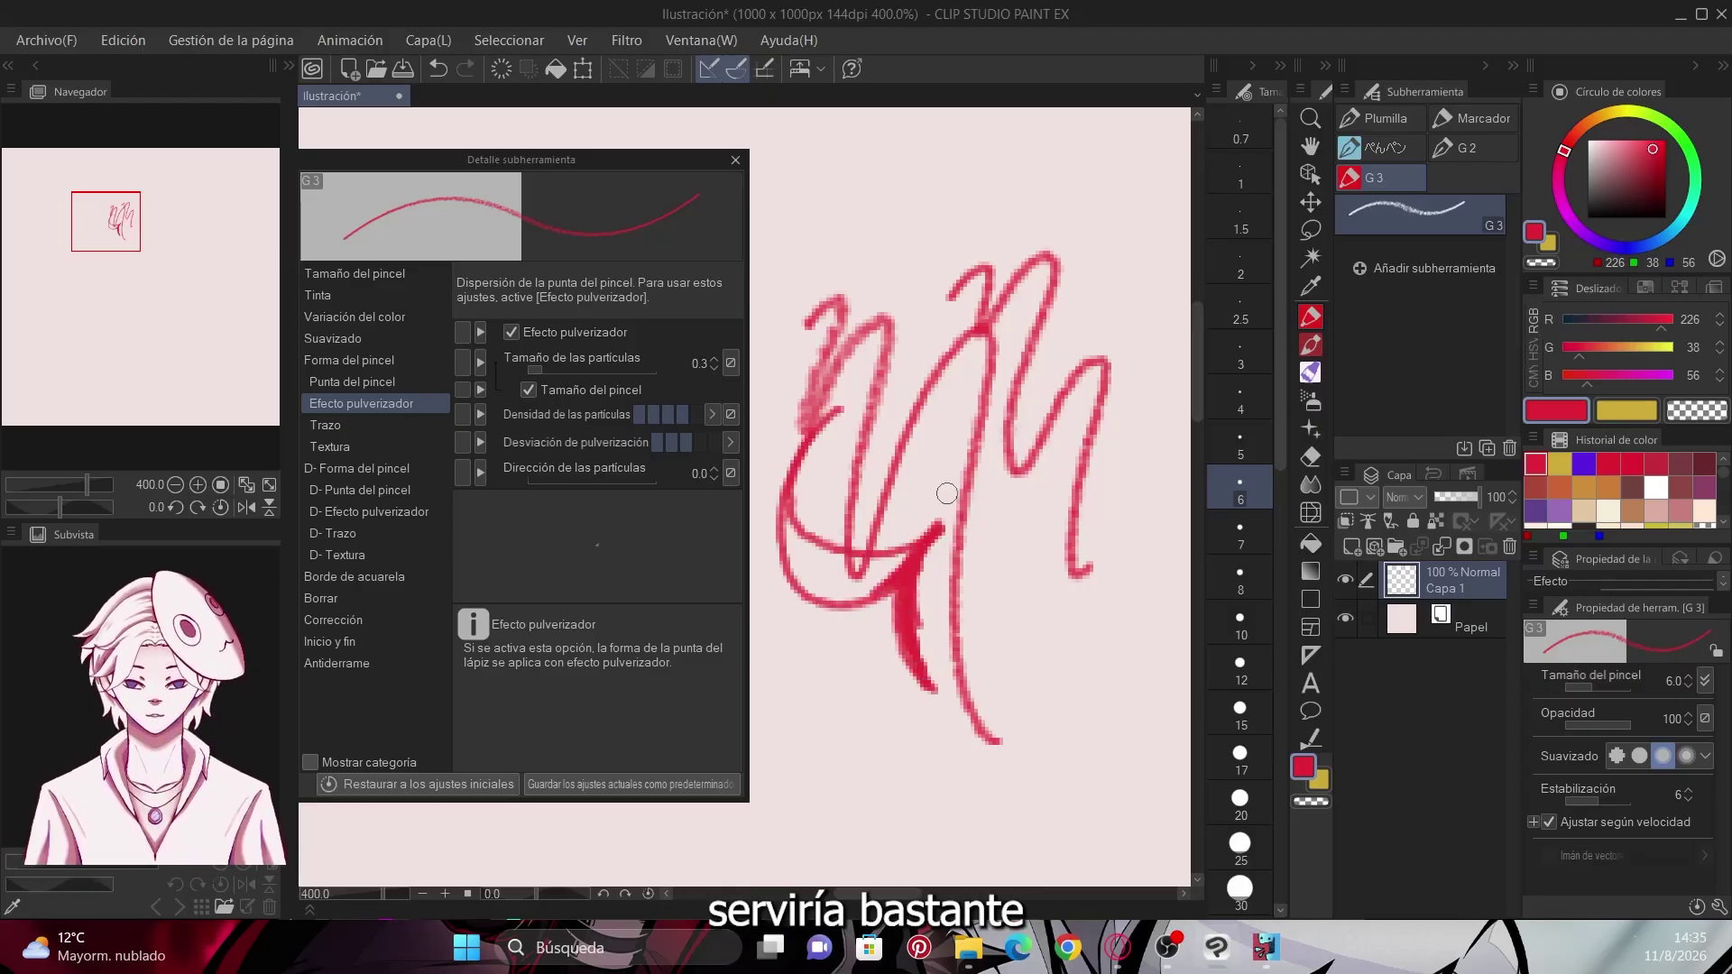
pyautogui.moveTo(947, 519); pyautogui.dragTo(1002, 430)
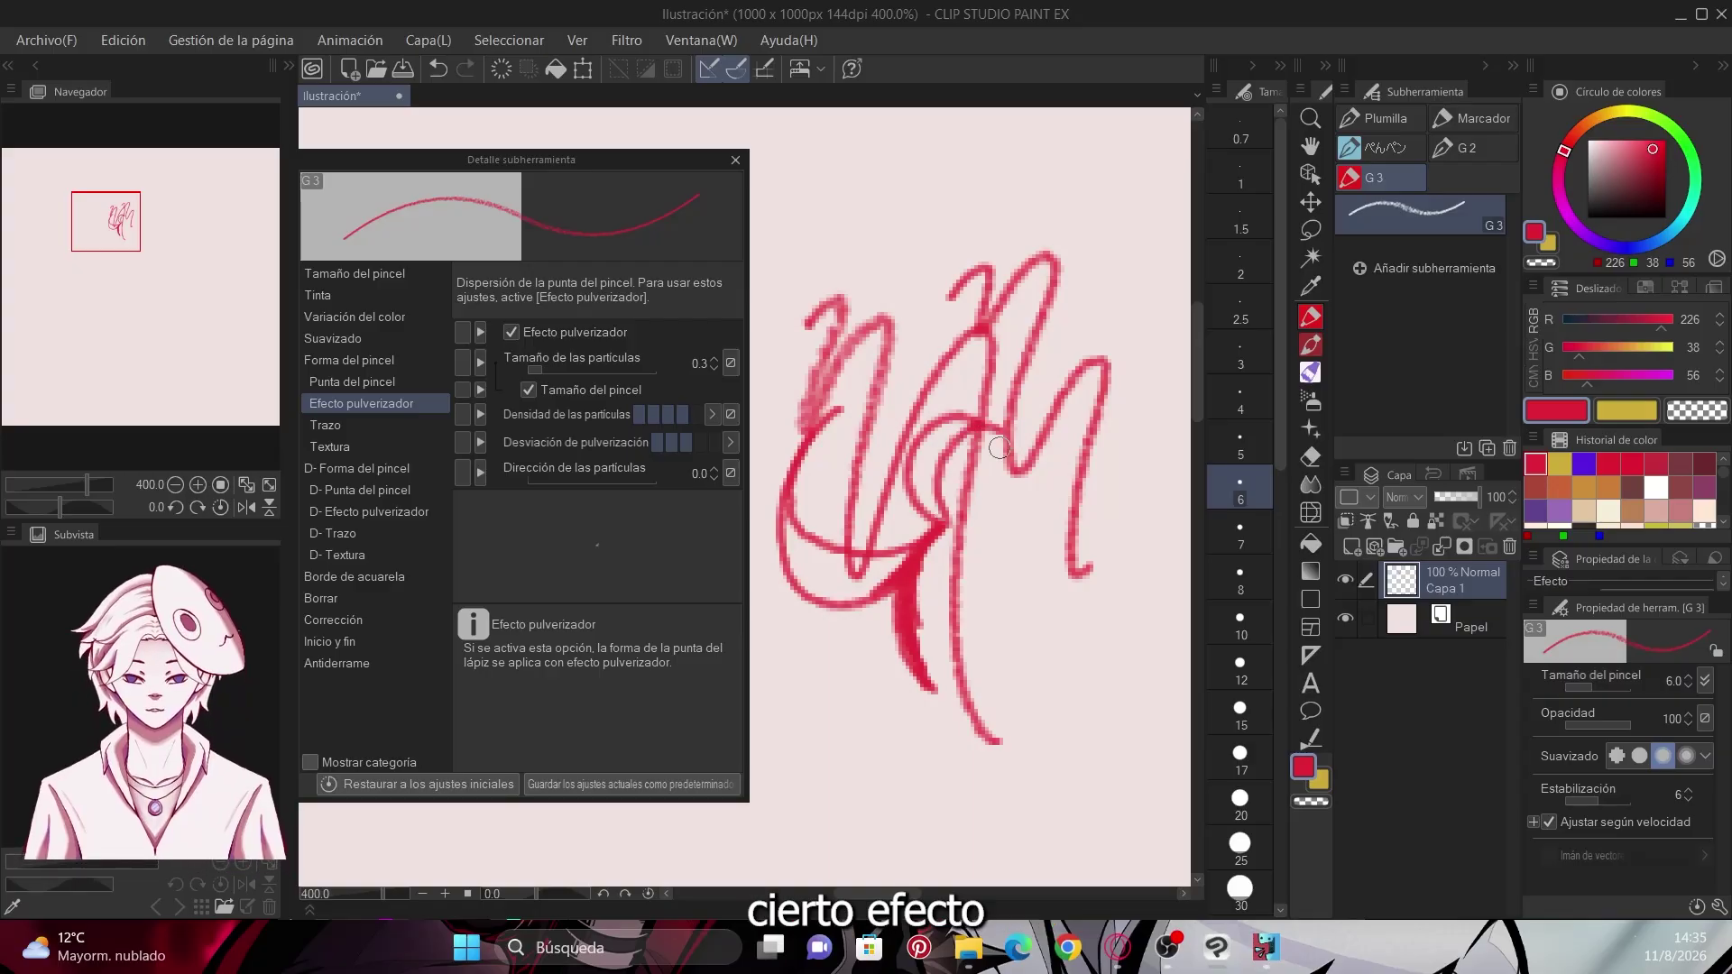
pyautogui.moveTo(942, 532)
pyautogui.mouseDown()
pyautogui.moveTo(1026, 623)
pyautogui.moveTo(982, 674)
pyautogui.mouseUp()
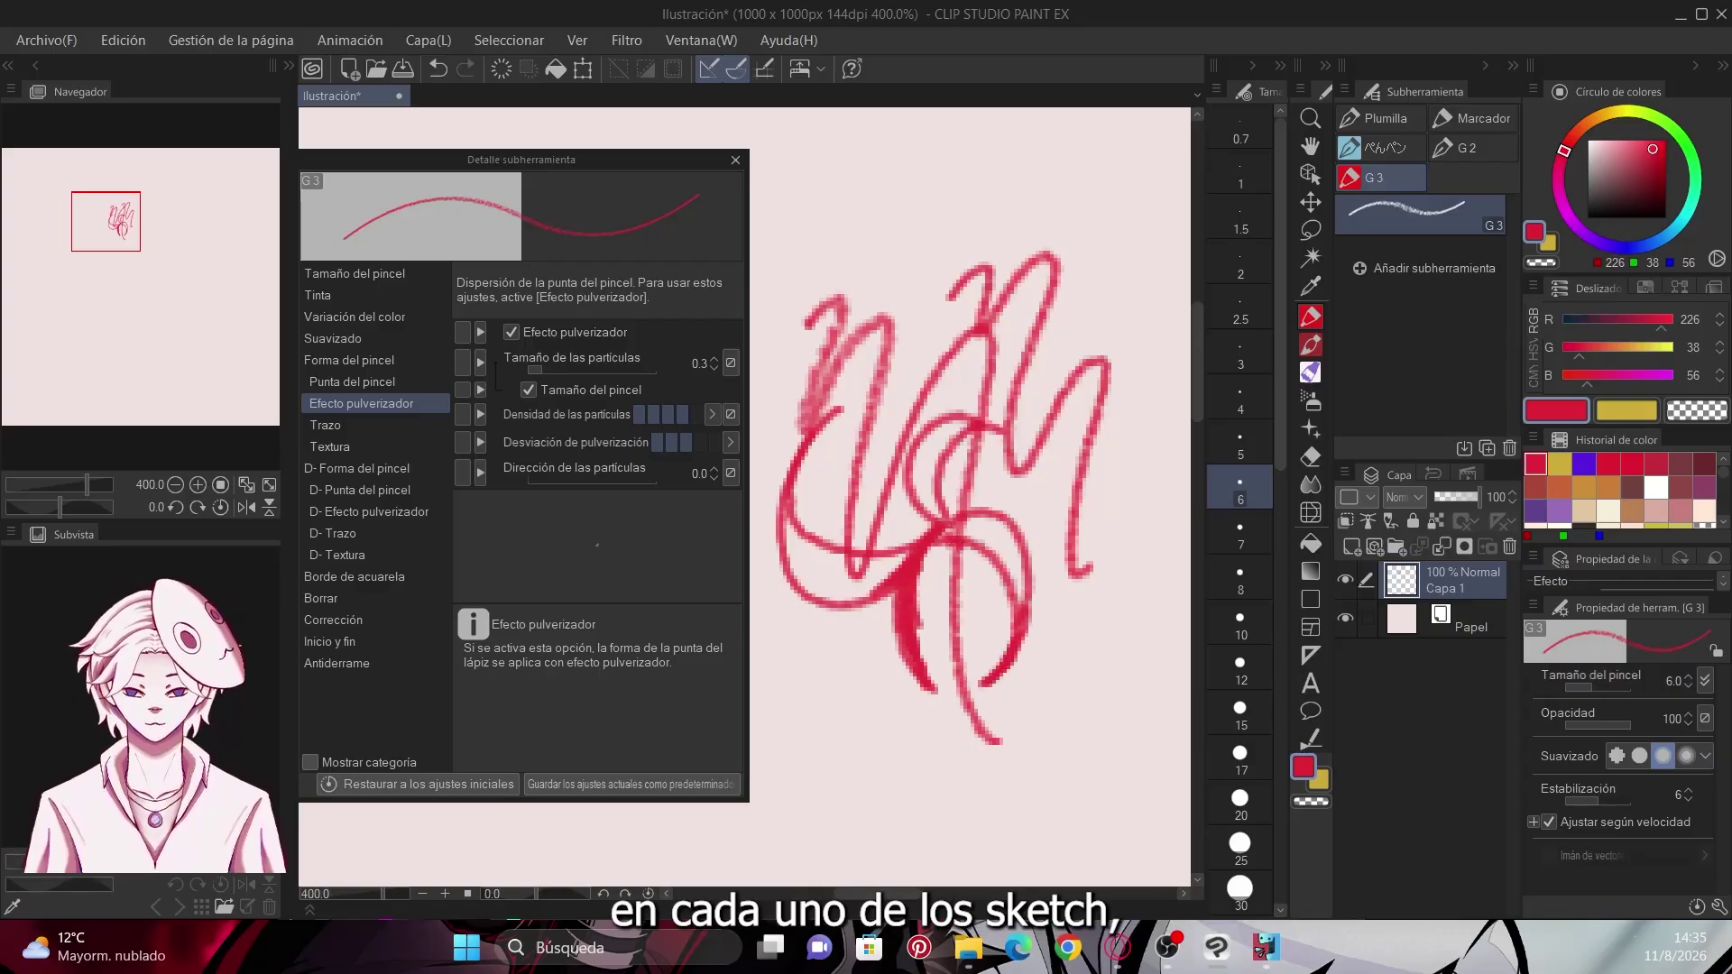